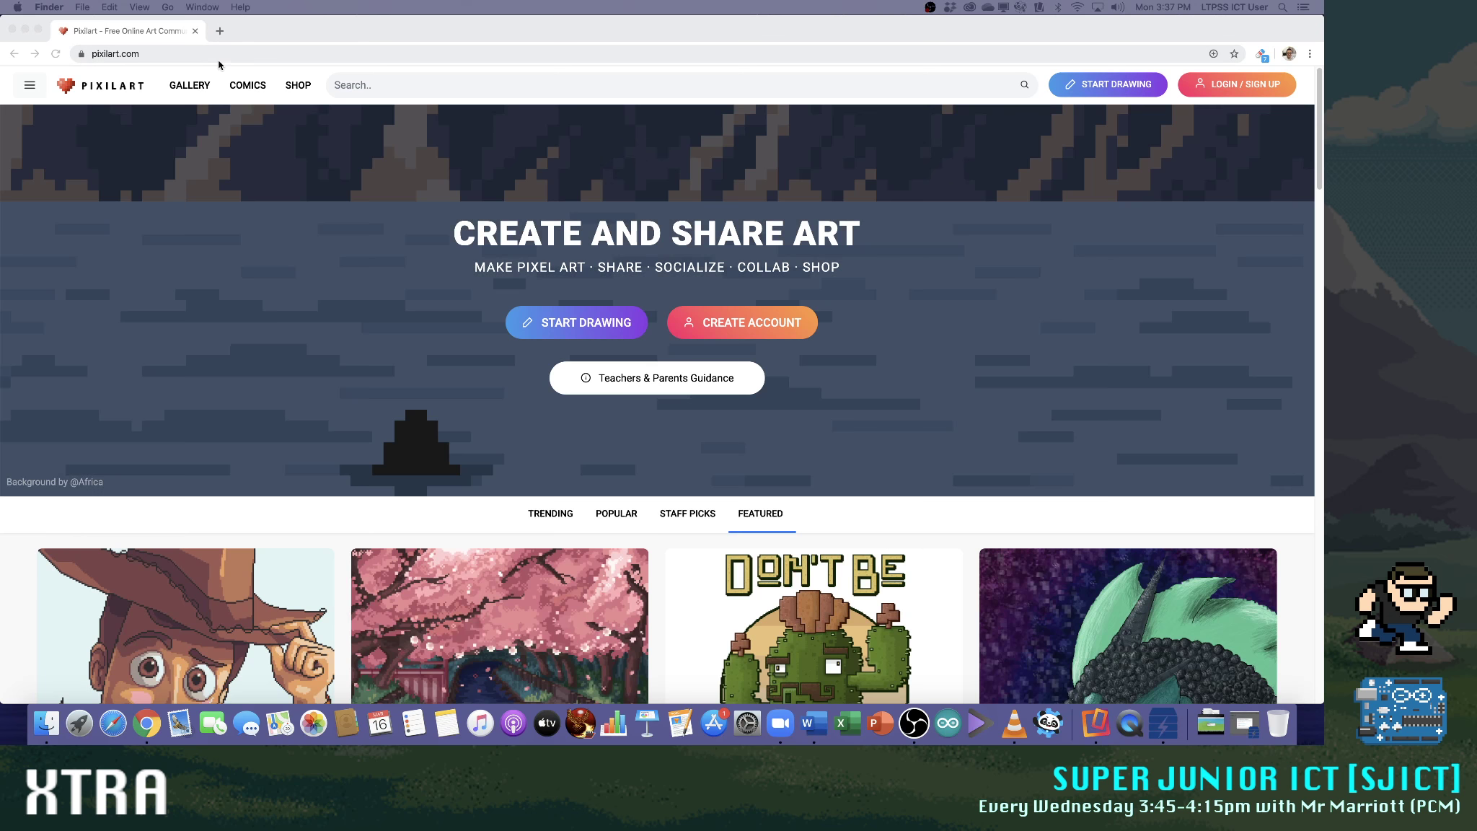
# Sign in to the Pixilart website with the Google account
pyautogui.click(169, 63)
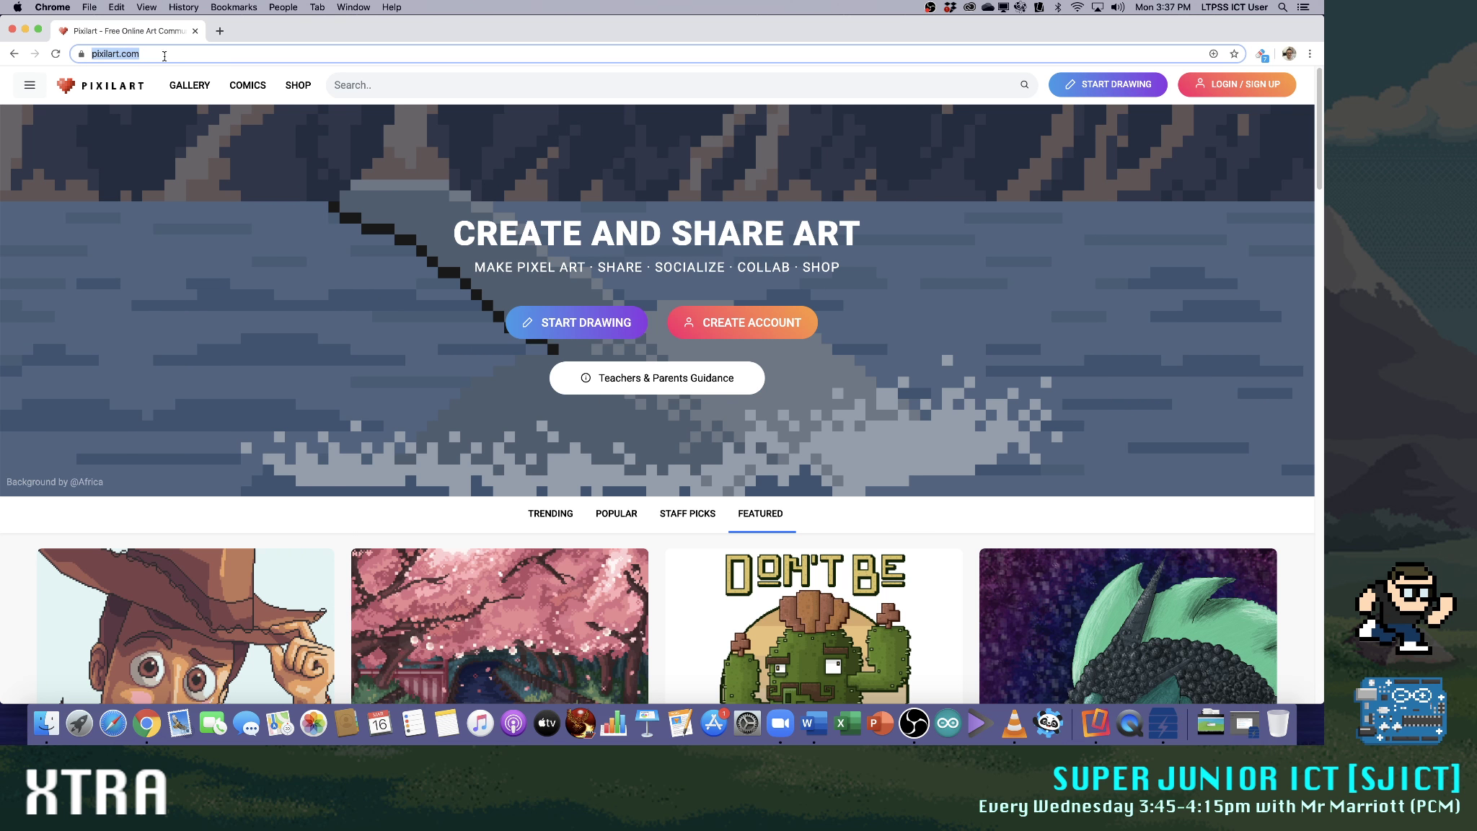
pyautogui.click(461, 52)
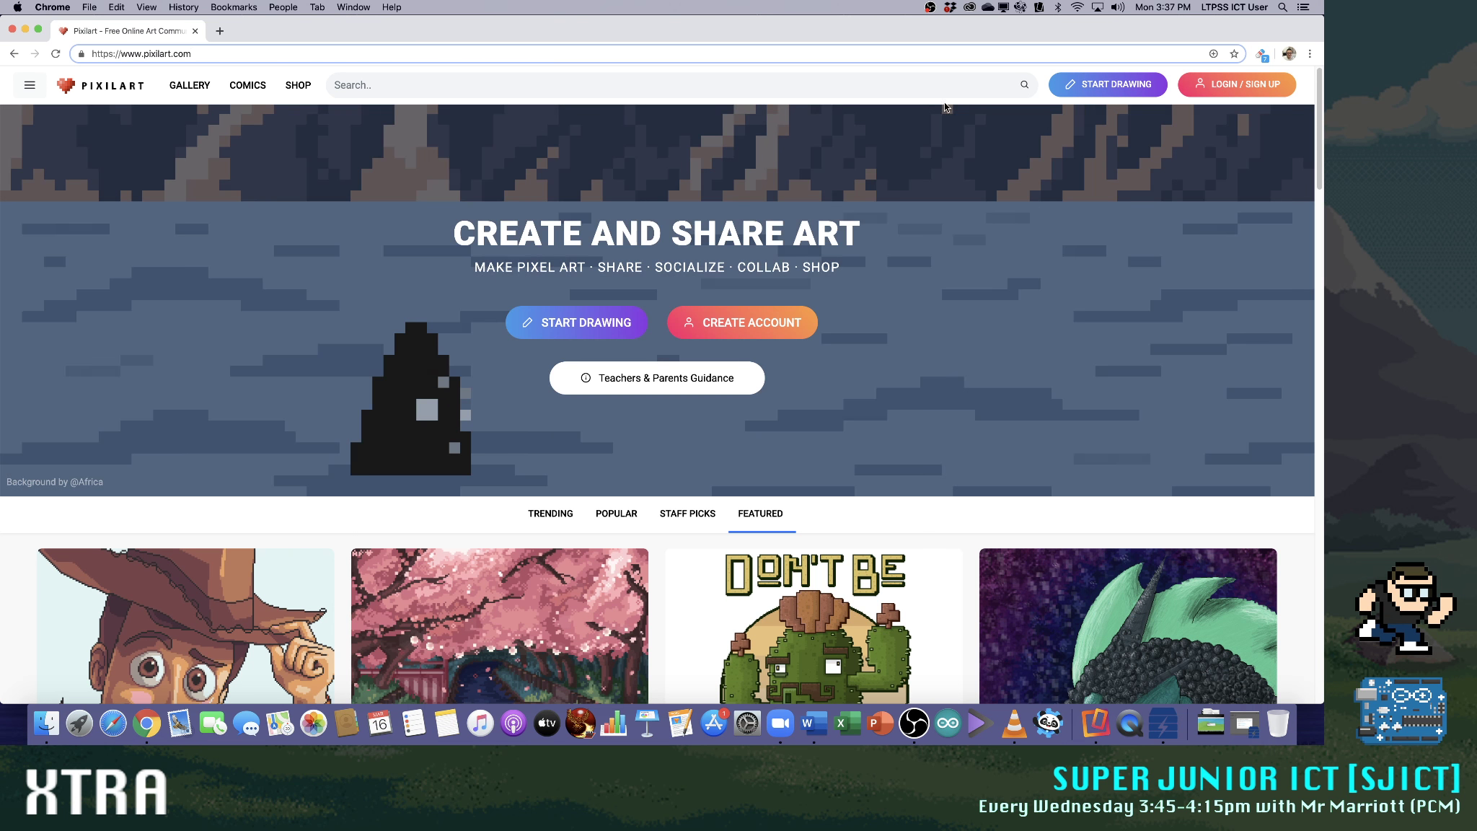
pyautogui.click(1255, 88)
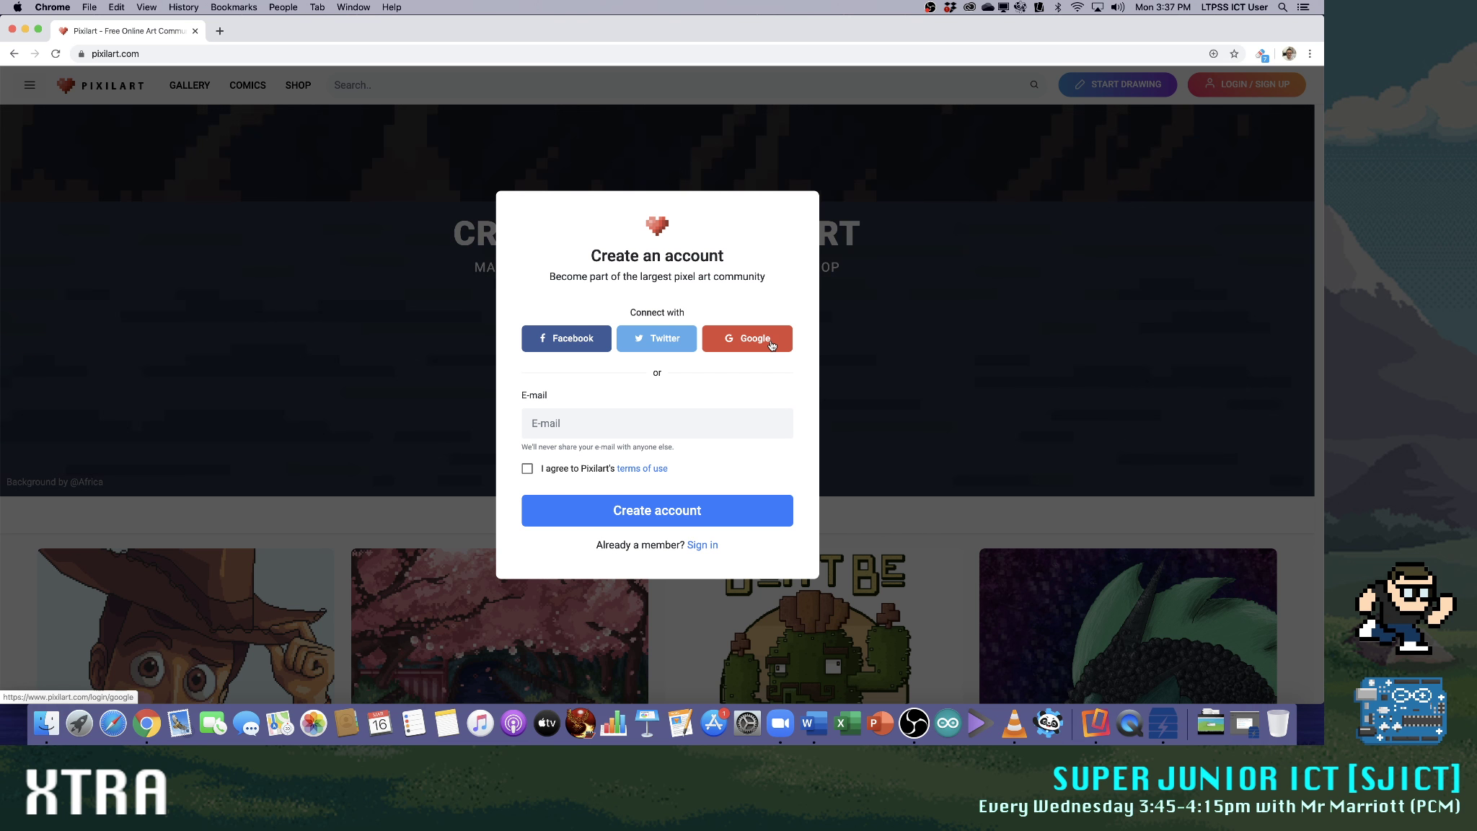
pyautogui.click(773, 343)
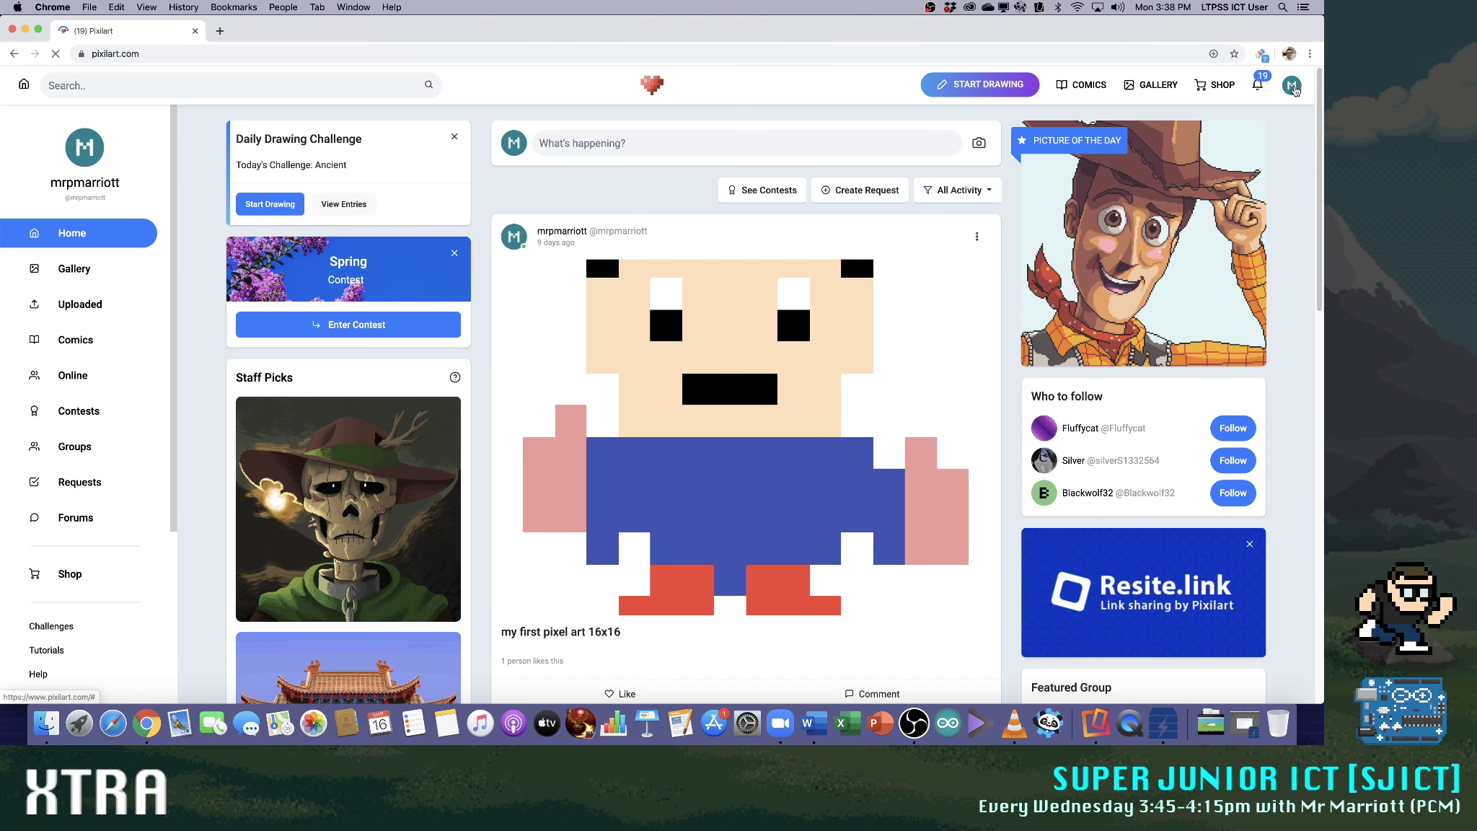
# Open the account's own profile page and look over its posted pixel art
pyautogui.click(1291, 85)
pyautogui.click(1241, 131)
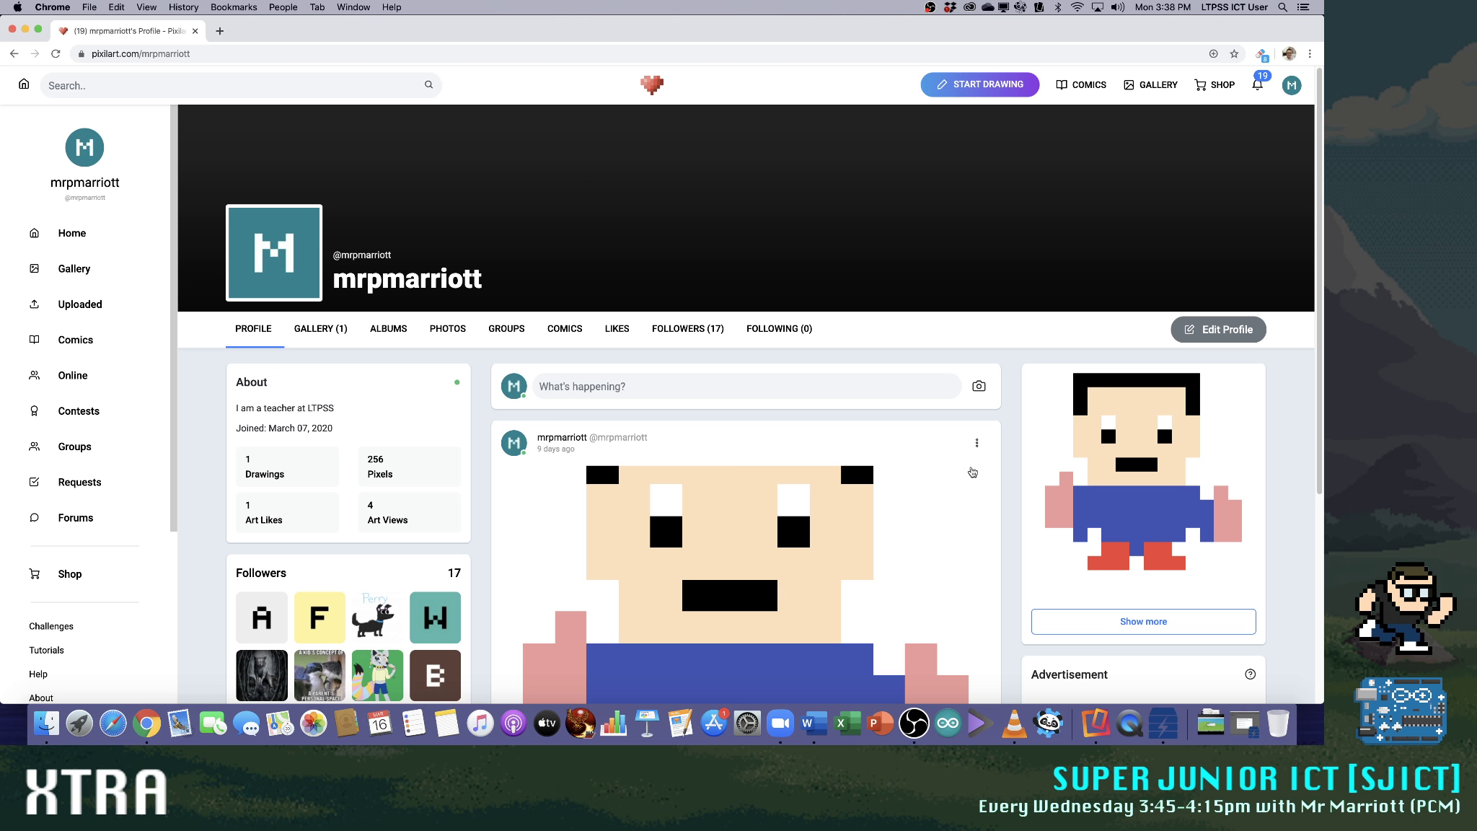
pyautogui.scroll(-3, 959, 483)
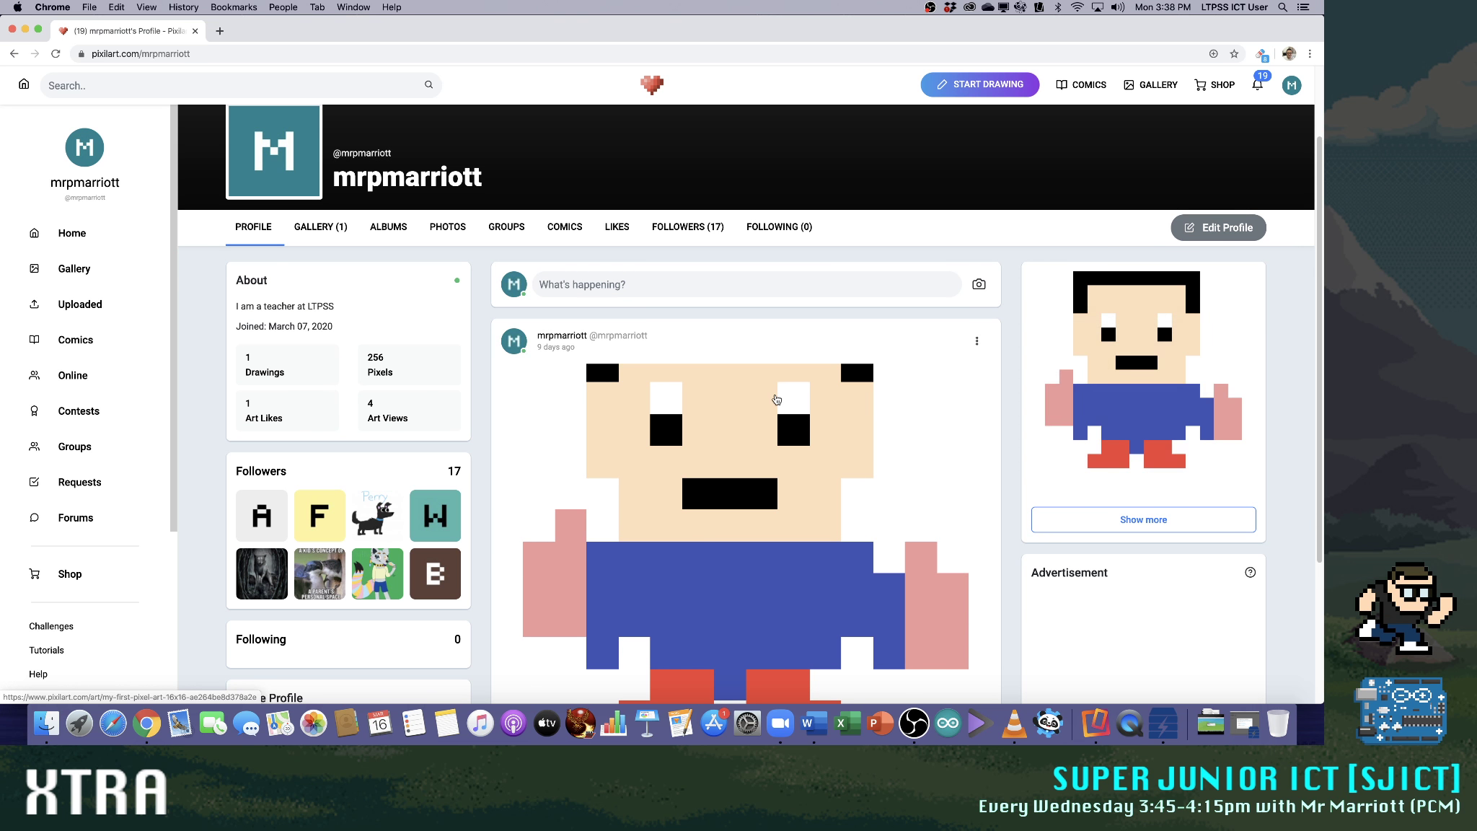
pyautogui.scroll(-1, 725, 406)
pyautogui.scroll(5, 722, 407)
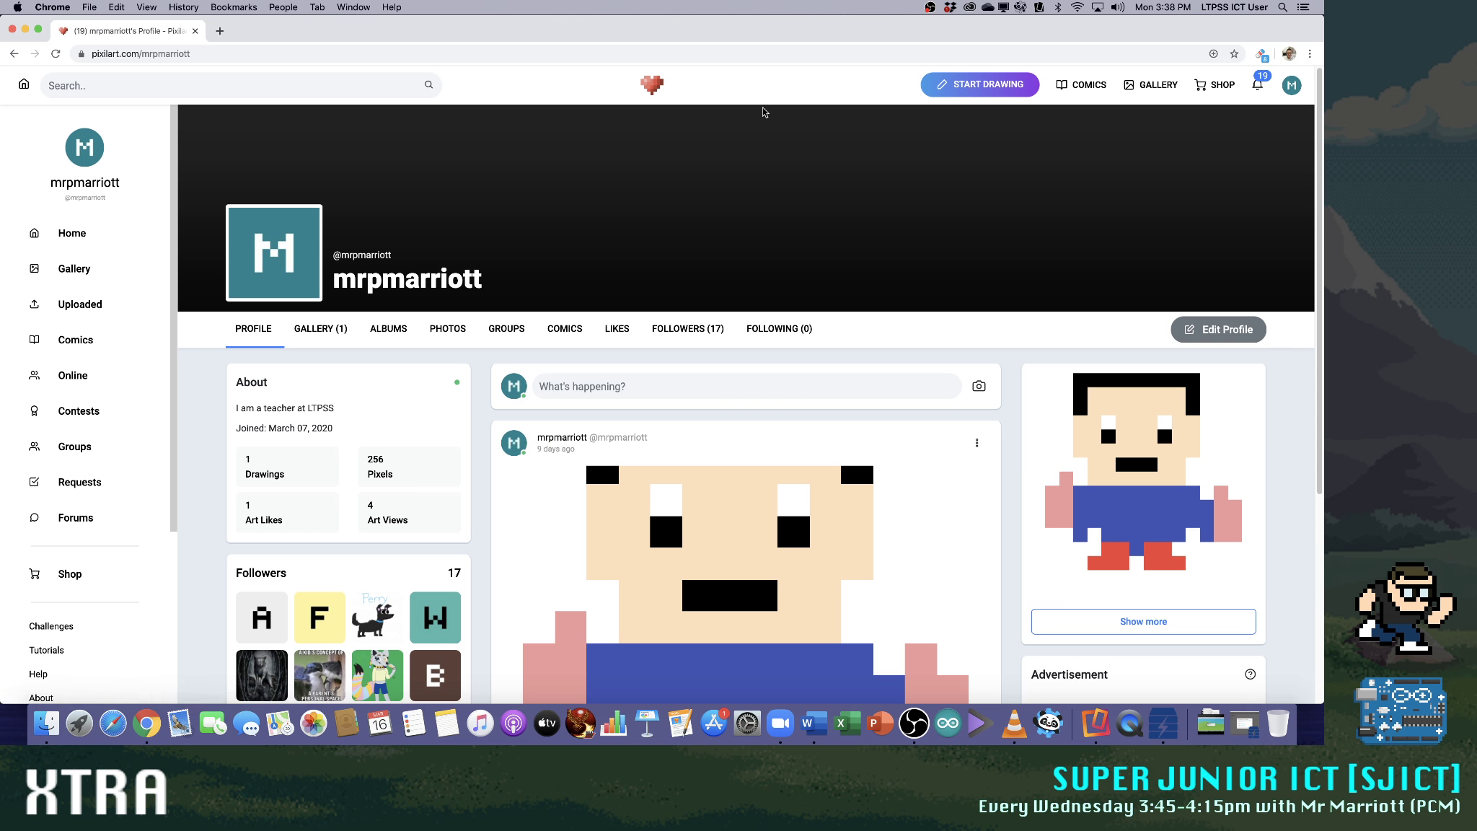
# Open the drawing editor, skip the welcome tour and dismiss the New Drawing dialog
pyautogui.click(999, 86)
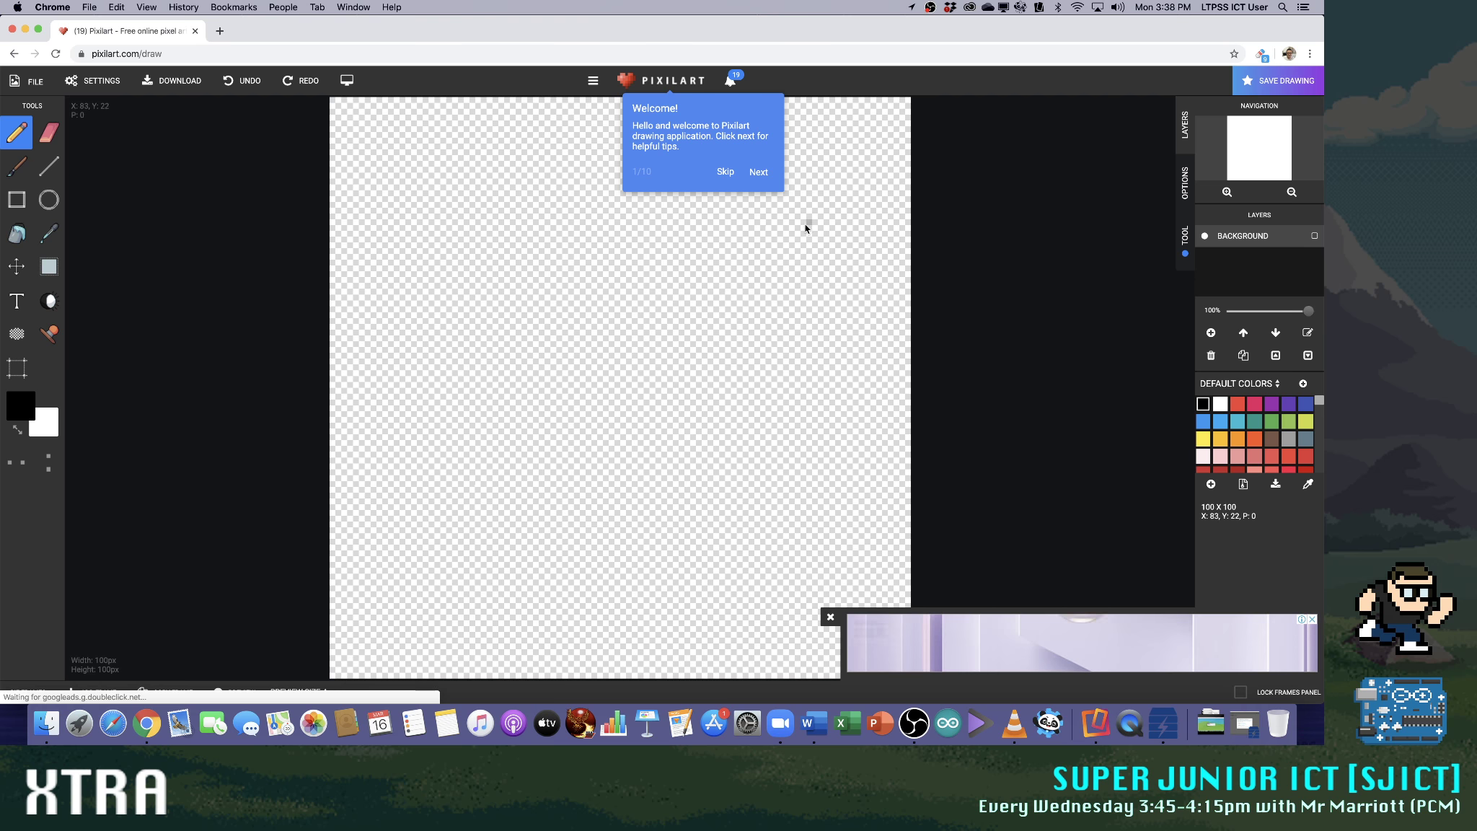
pyautogui.click(727, 173)
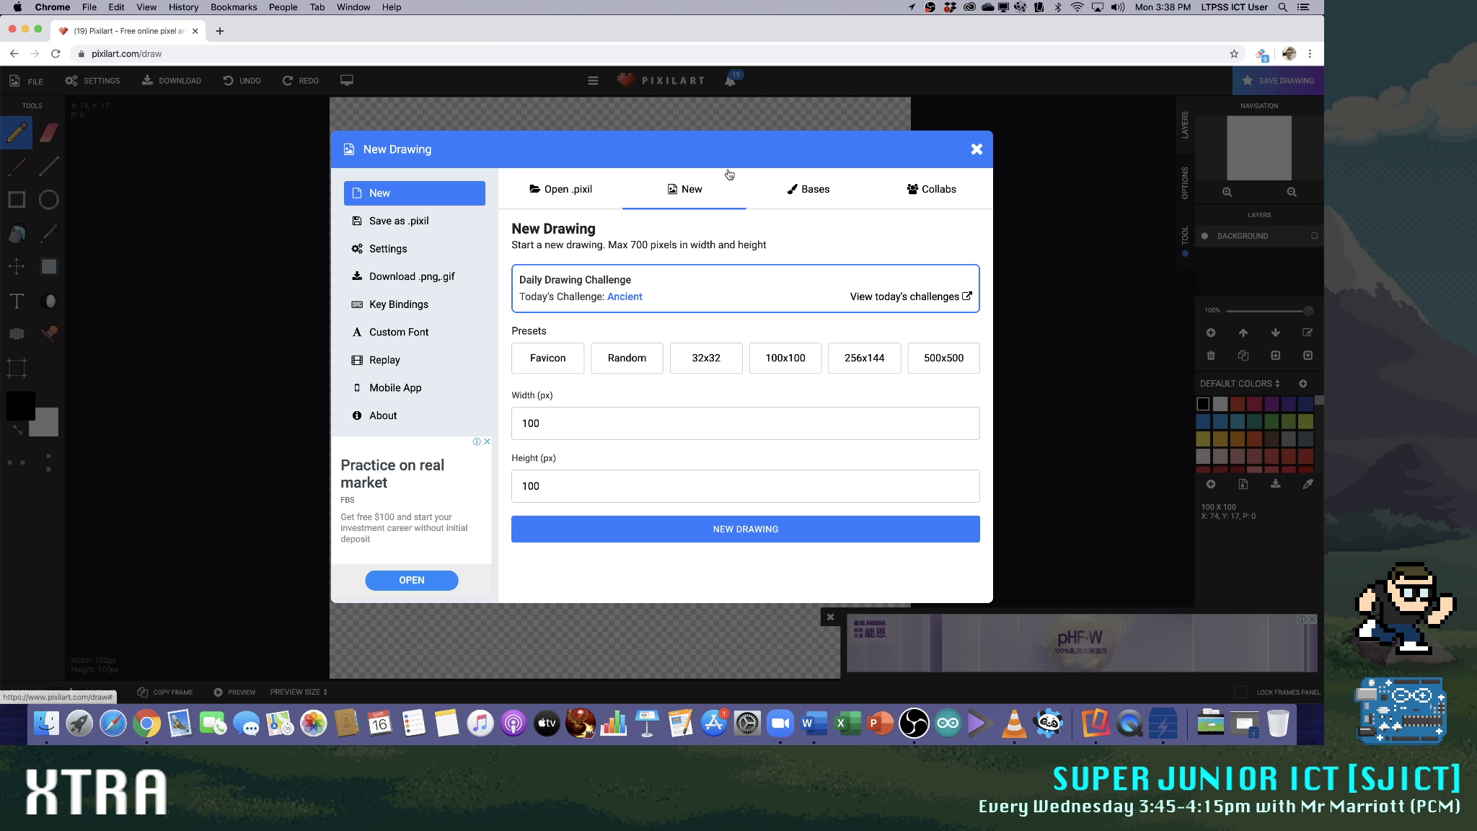
pyautogui.click(976, 150)
# Create a new blank drawing 16 px wide and 16 px high, and close the advertisement over the canvas
pyautogui.click(34, 82)
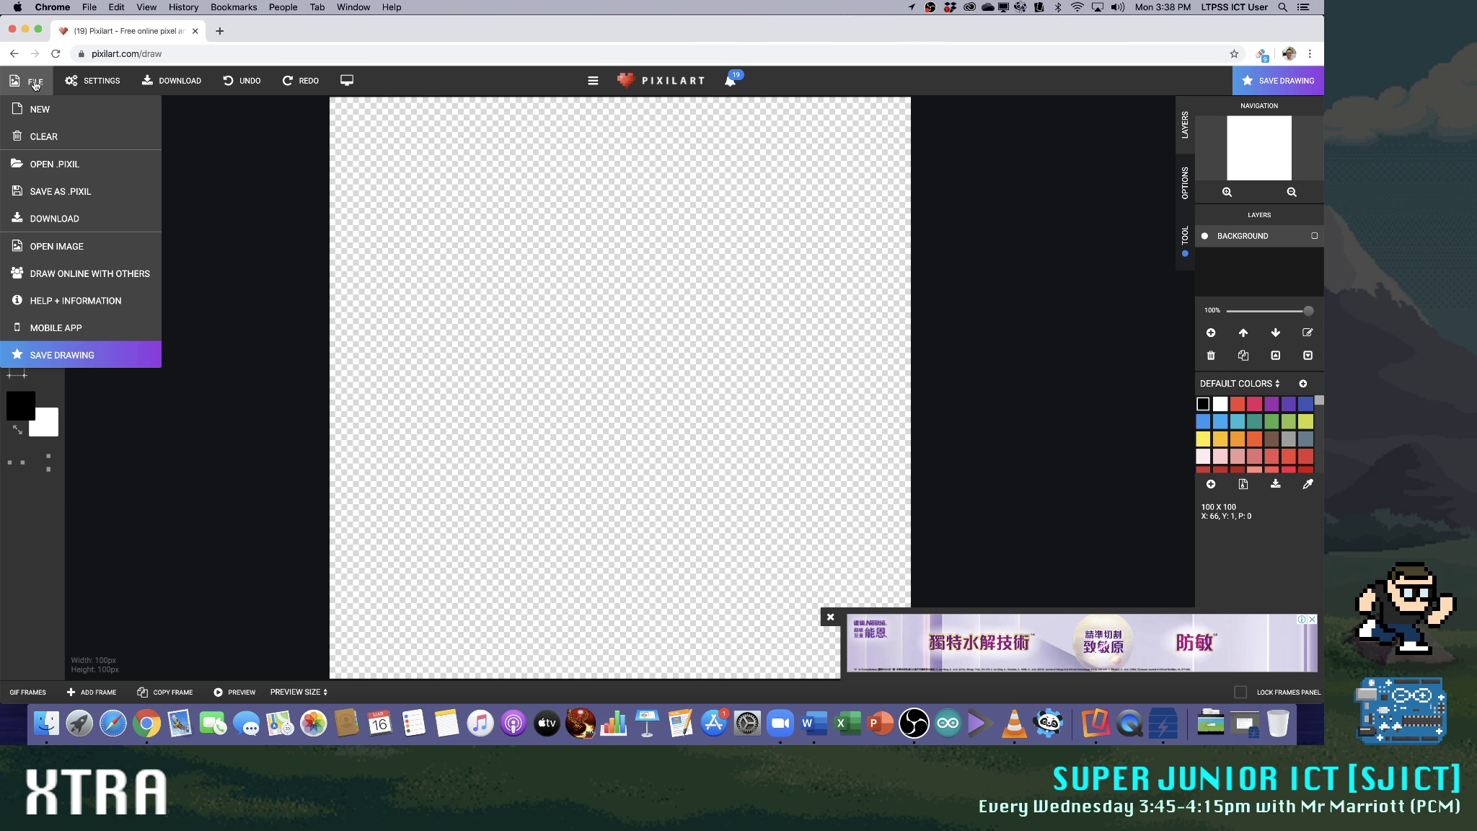
pyautogui.click(43, 108)
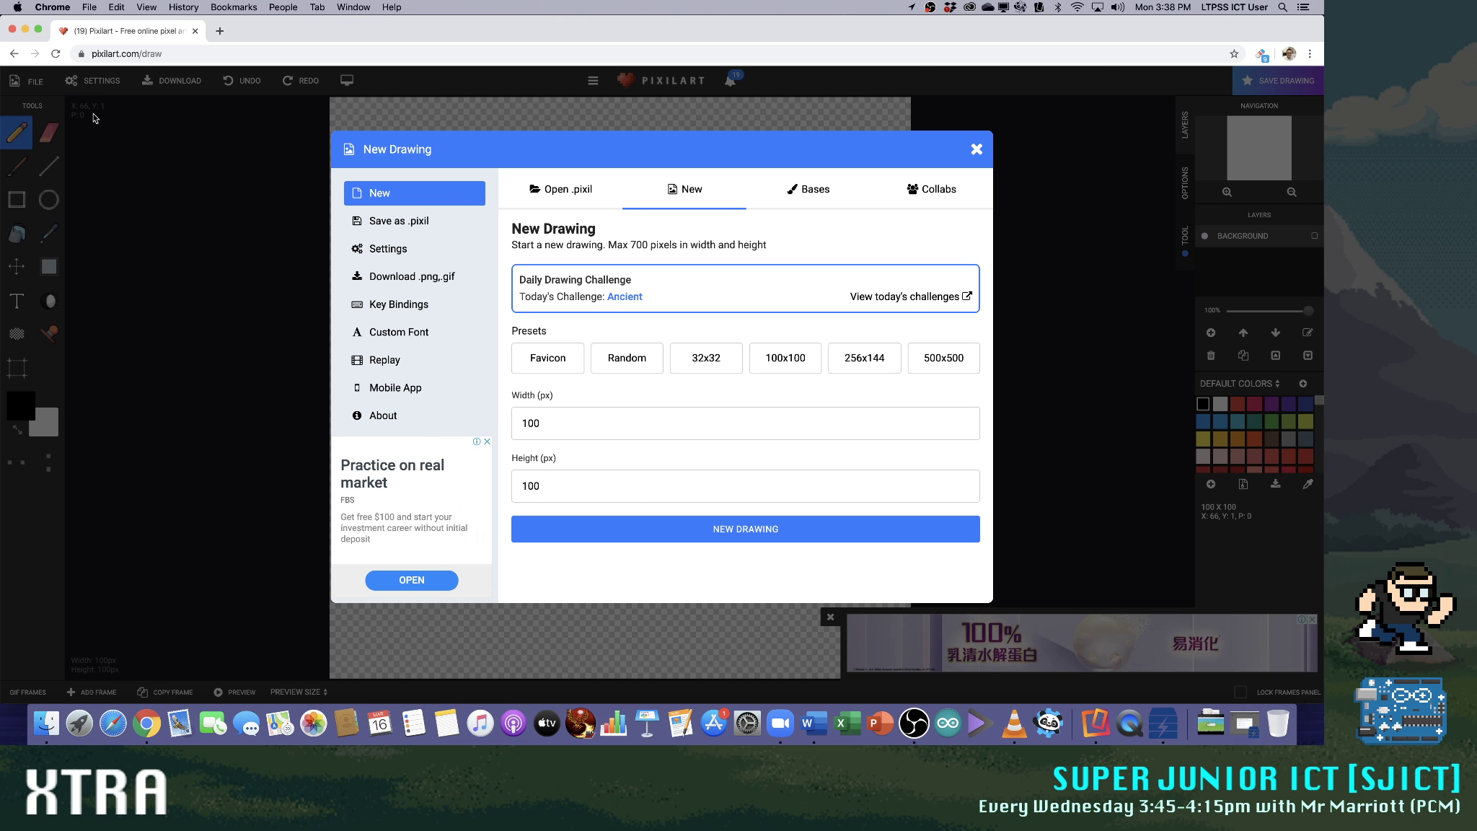
pyautogui.click(704, 356)
pyautogui.press('Return')
pyautogui.doubleClick(589, 428)
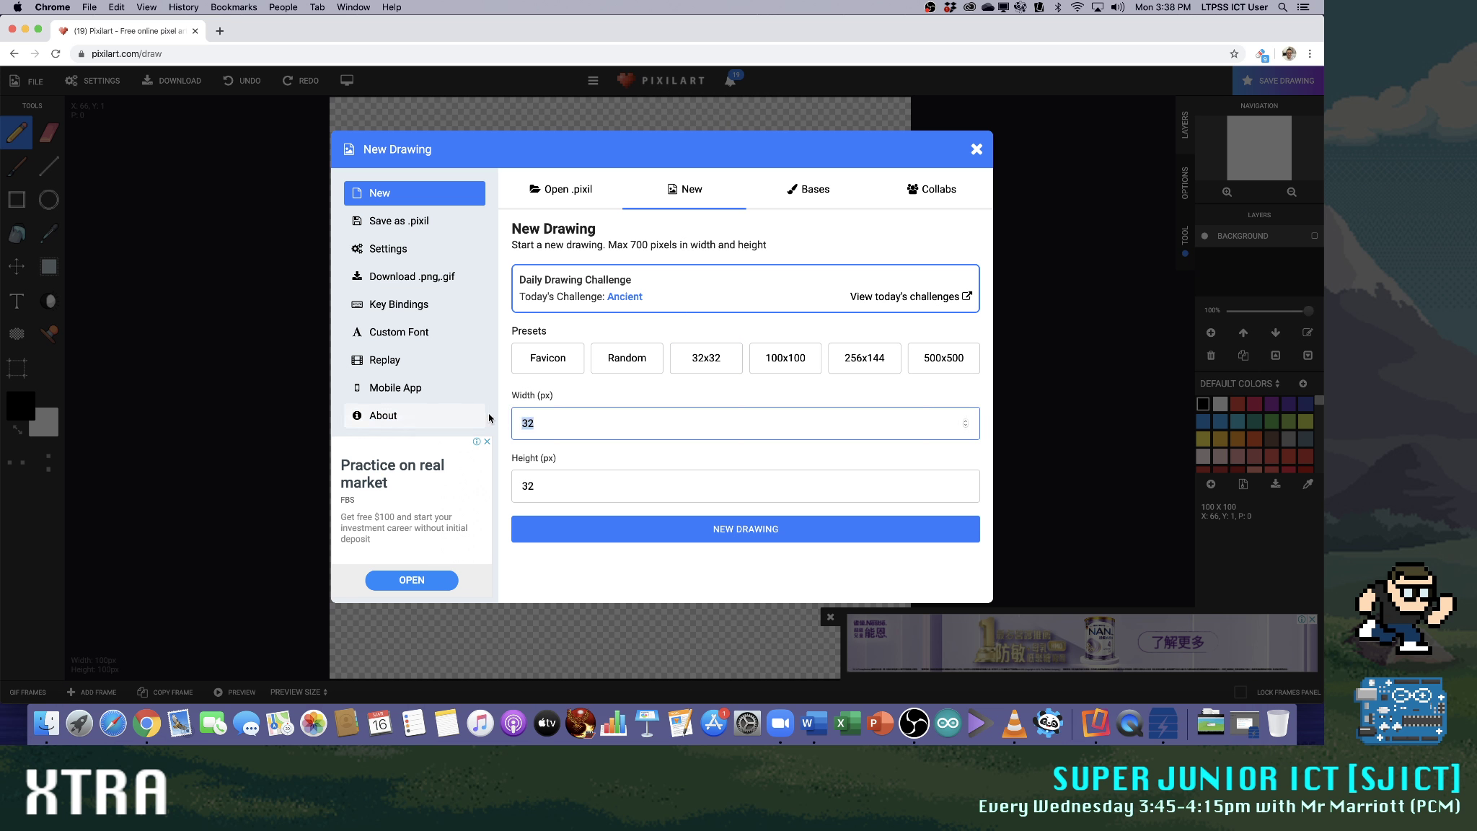
pyautogui.doubleClick(553, 484)
pyautogui.write('1')
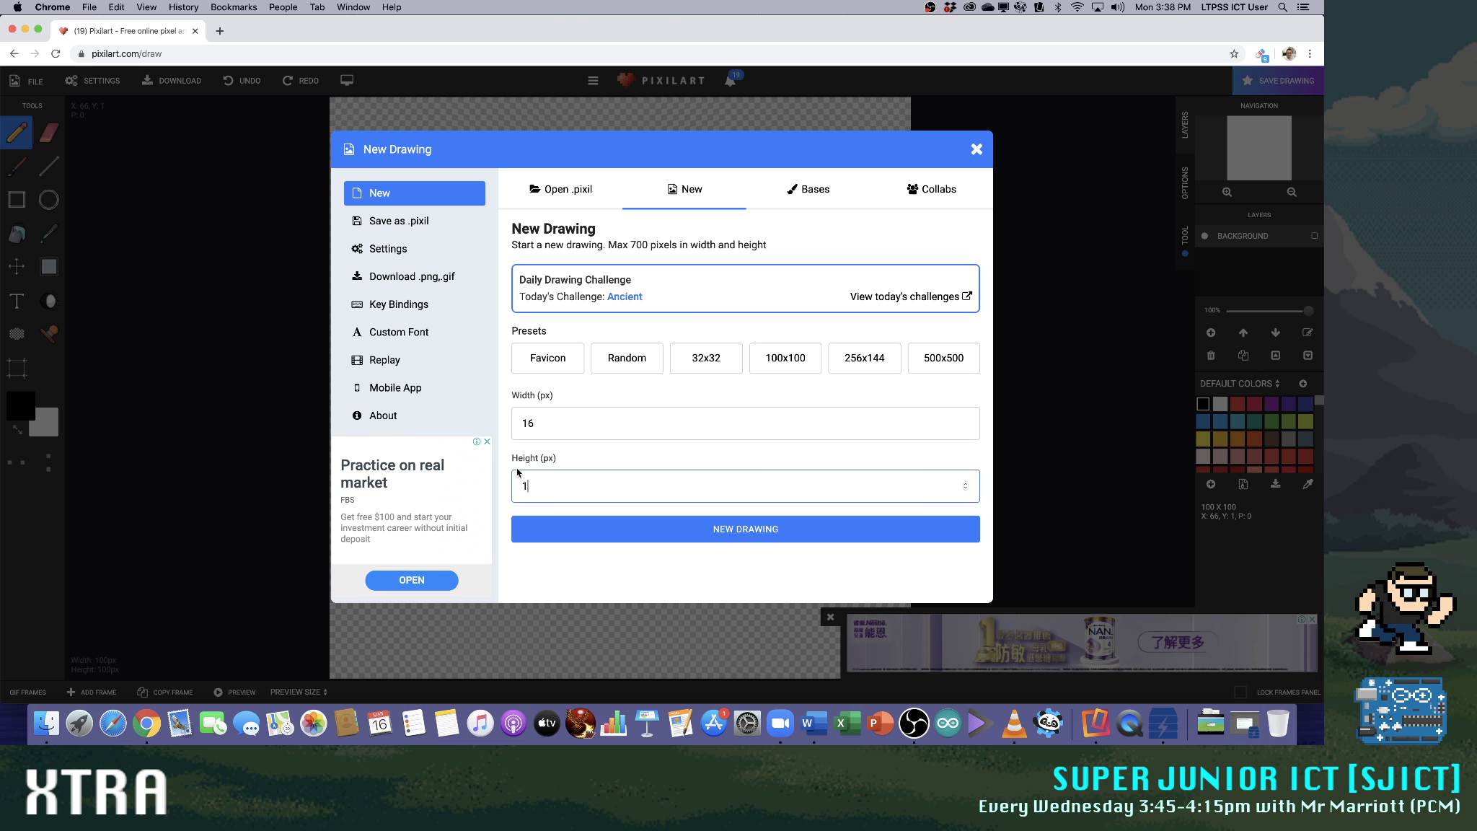
pyautogui.click(693, 520)
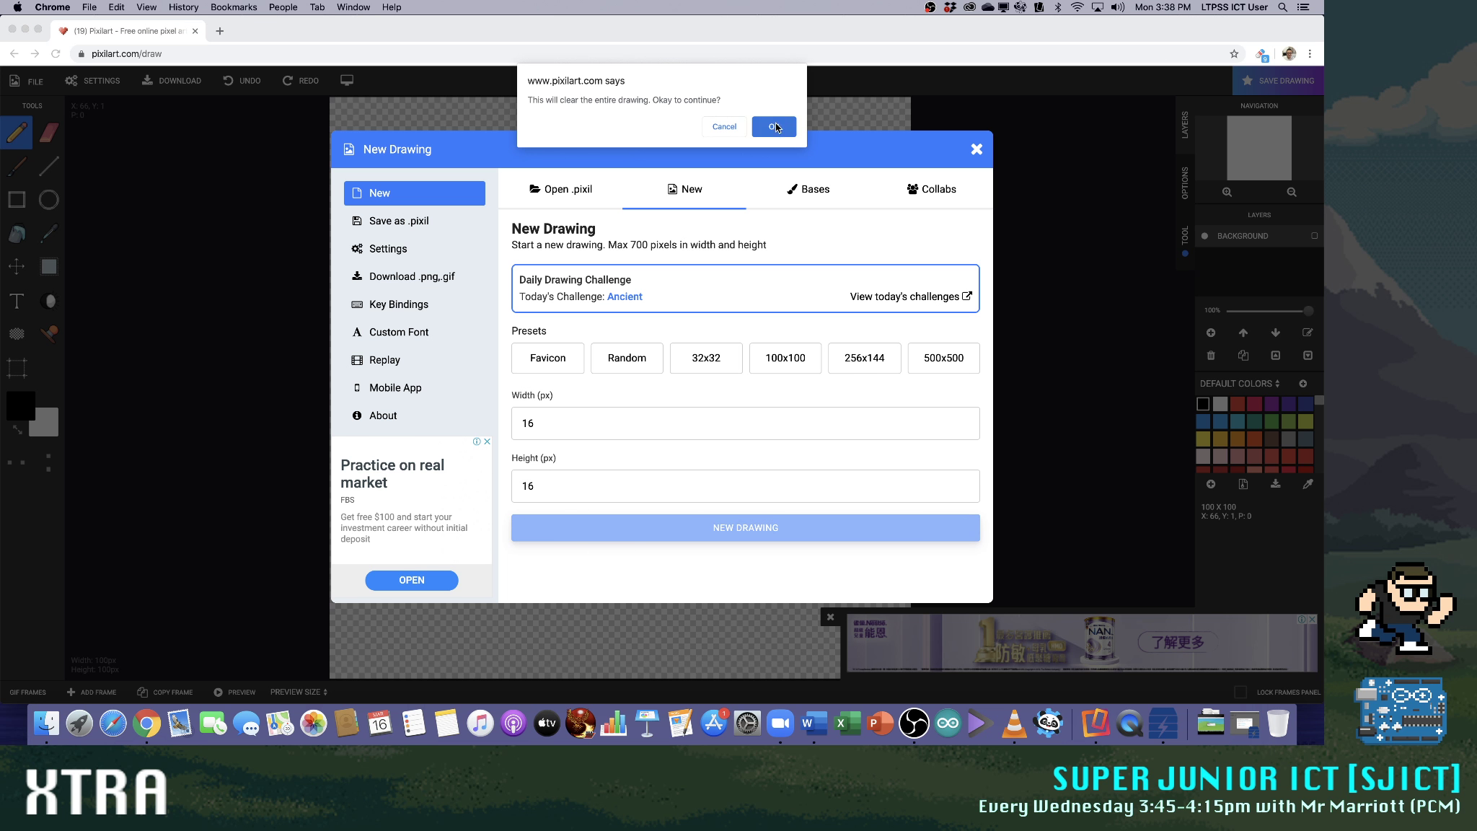
pyautogui.click(774, 127)
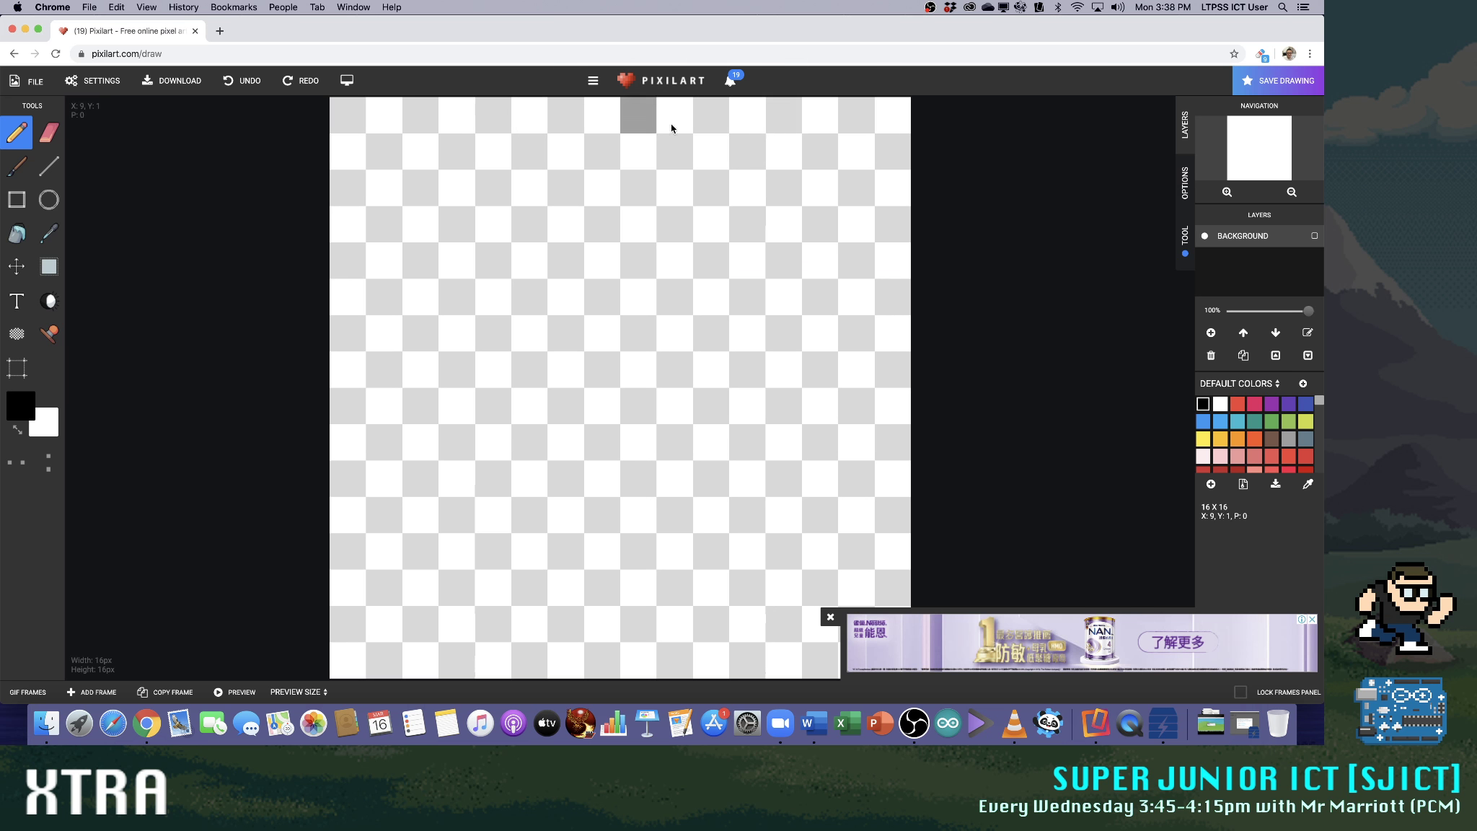
pyautogui.click(831, 619)
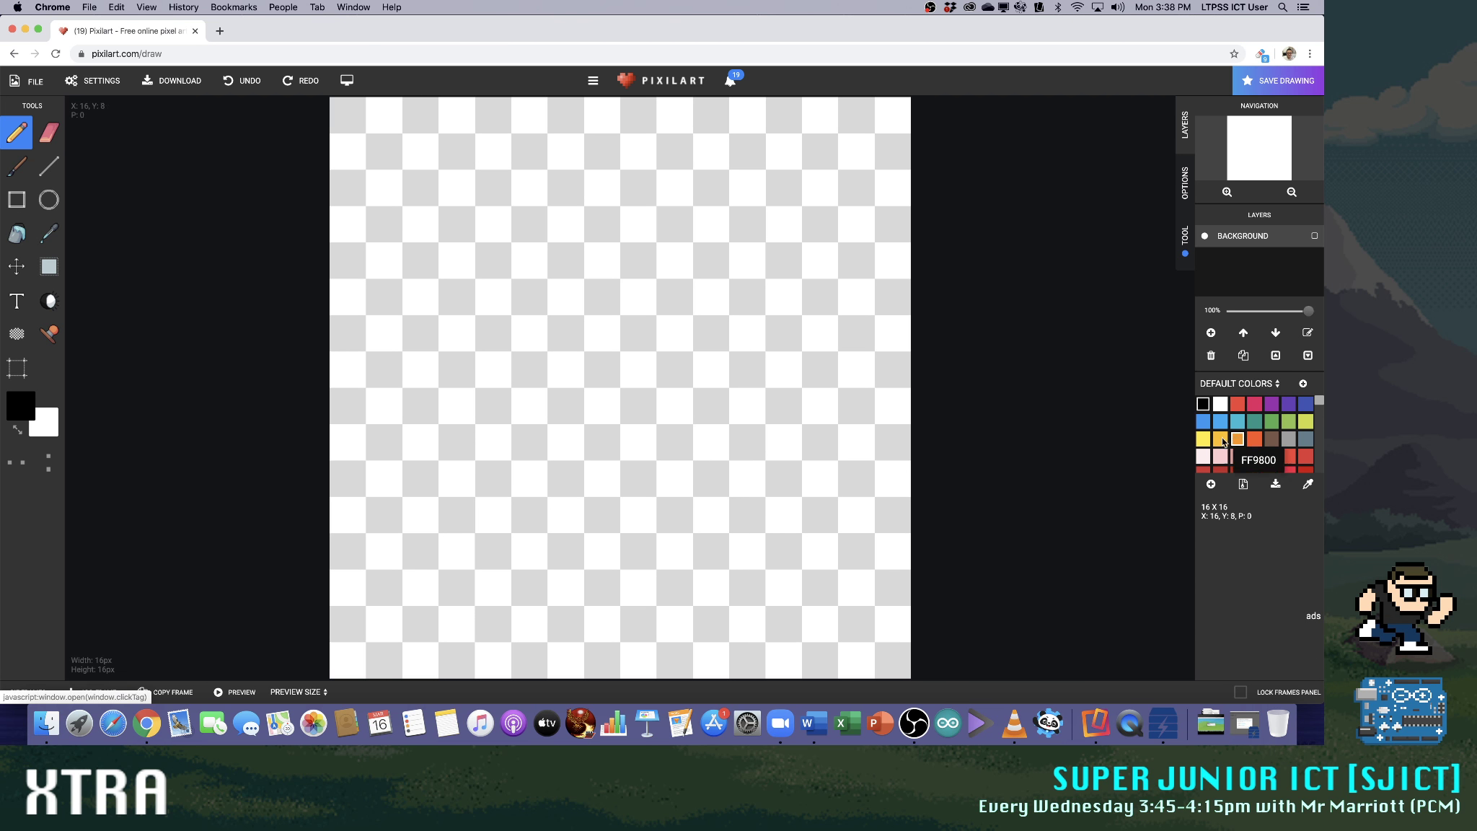
# Draw two light pink faces side by side, each 5 pixels wide and 4 high with cut corners
pyautogui.click(1238, 456)
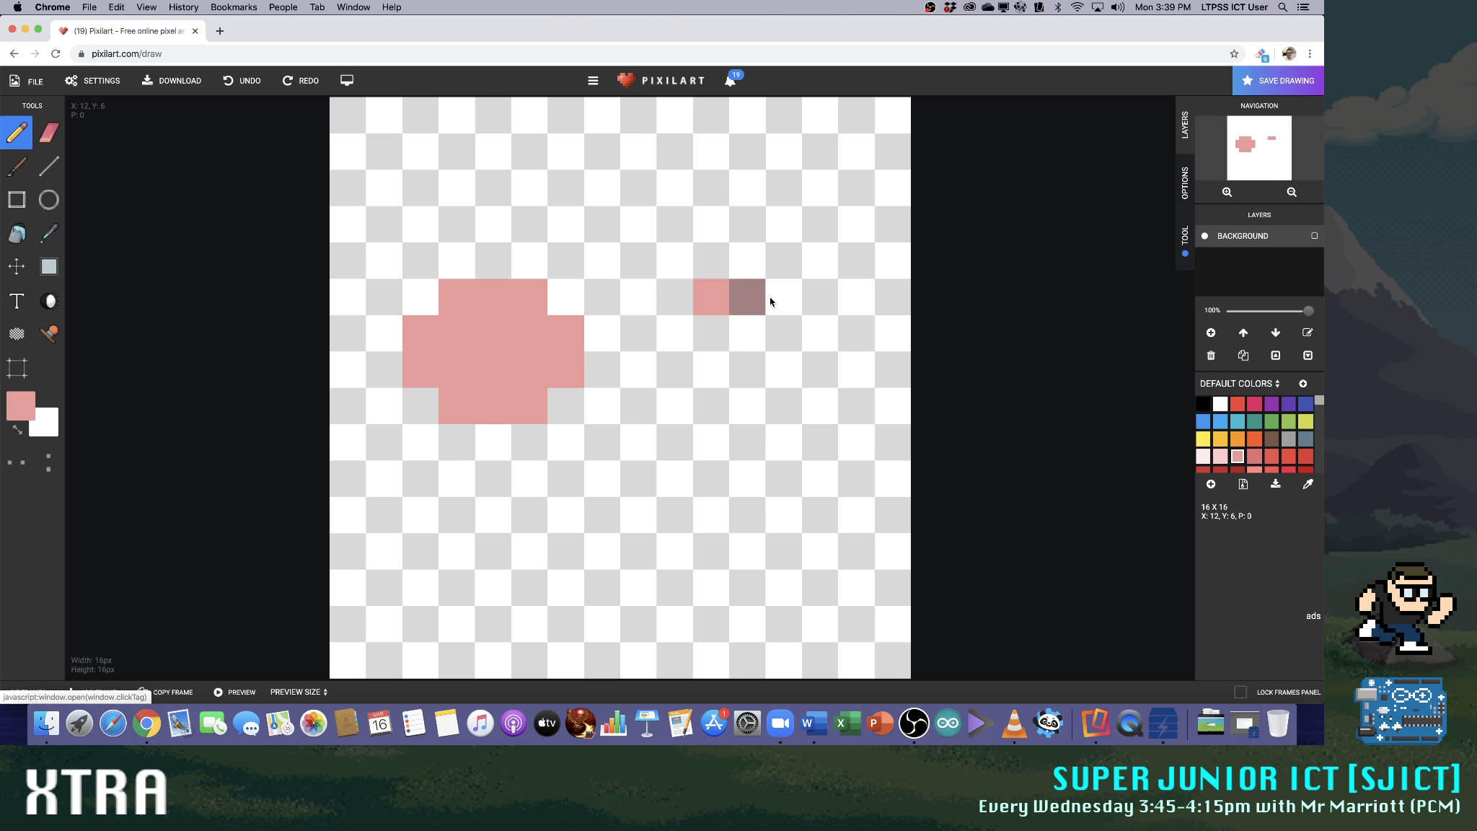
pyautogui.click(824, 337)
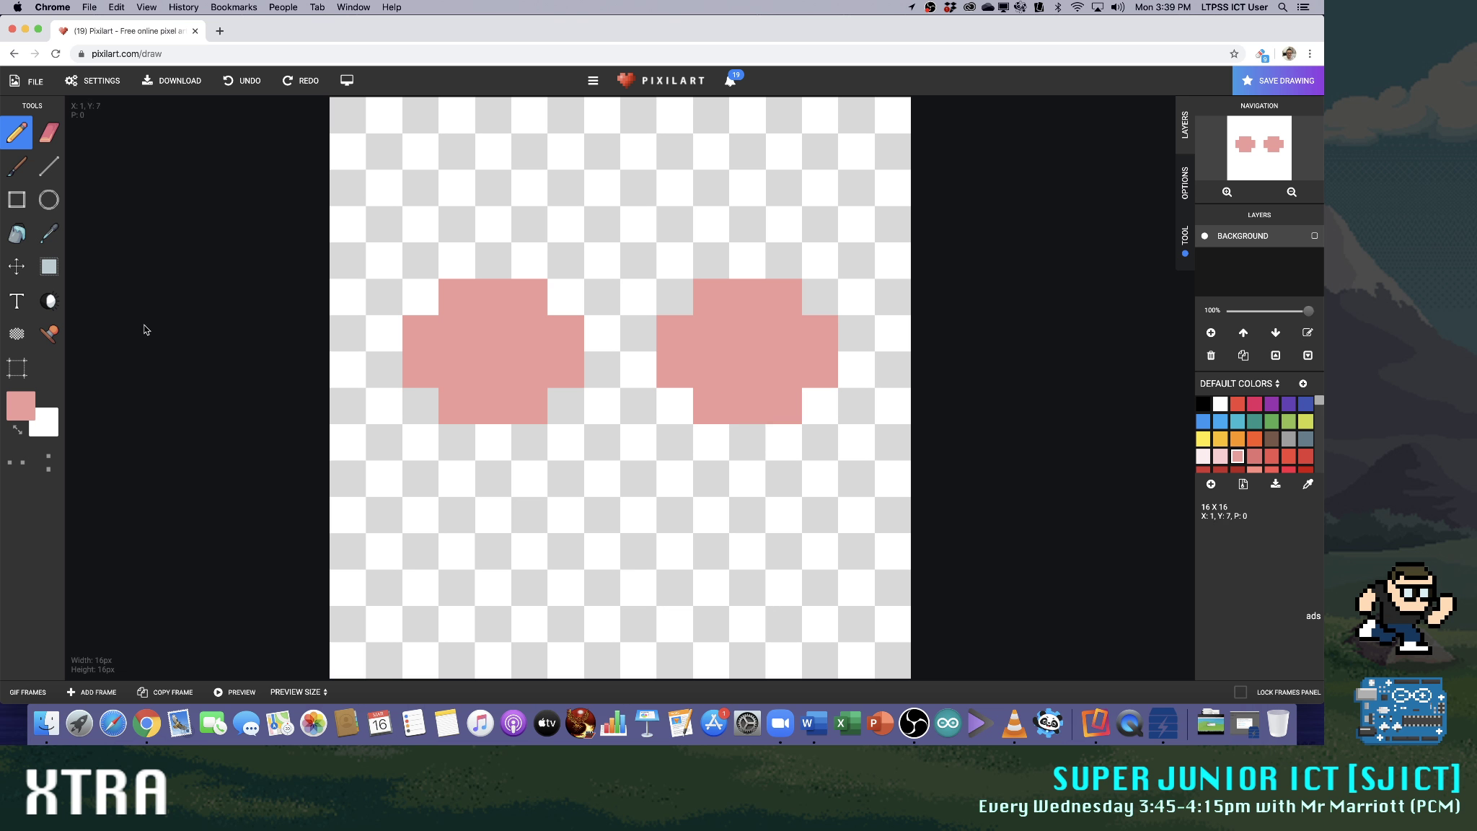
# Draw short black hair on the left face and long black hair on the right one, and give both black eyes
pyautogui.click(1203, 403)
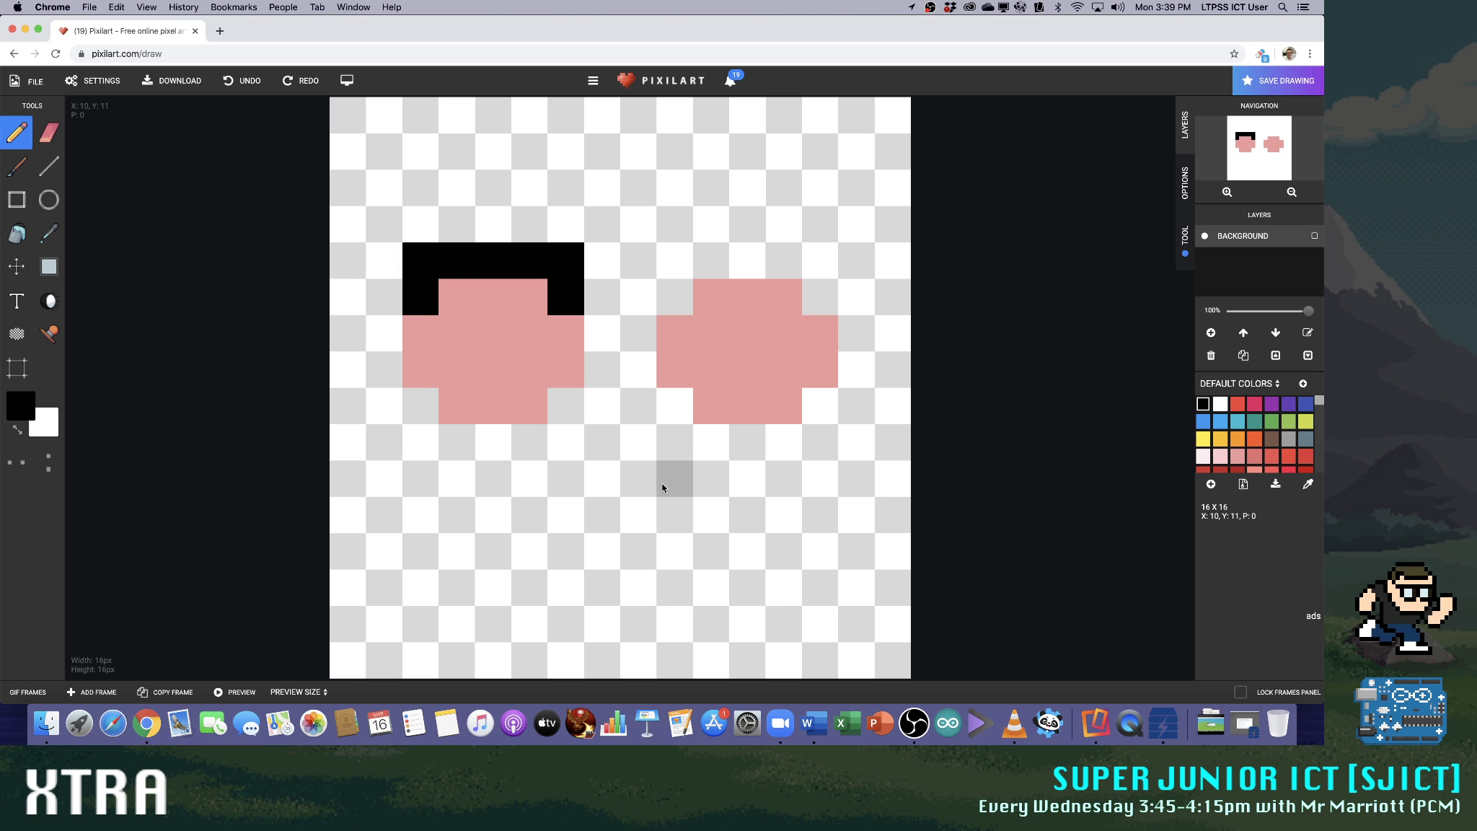
pyautogui.moveTo(672, 449); pyautogui.dragTo(676, 285)
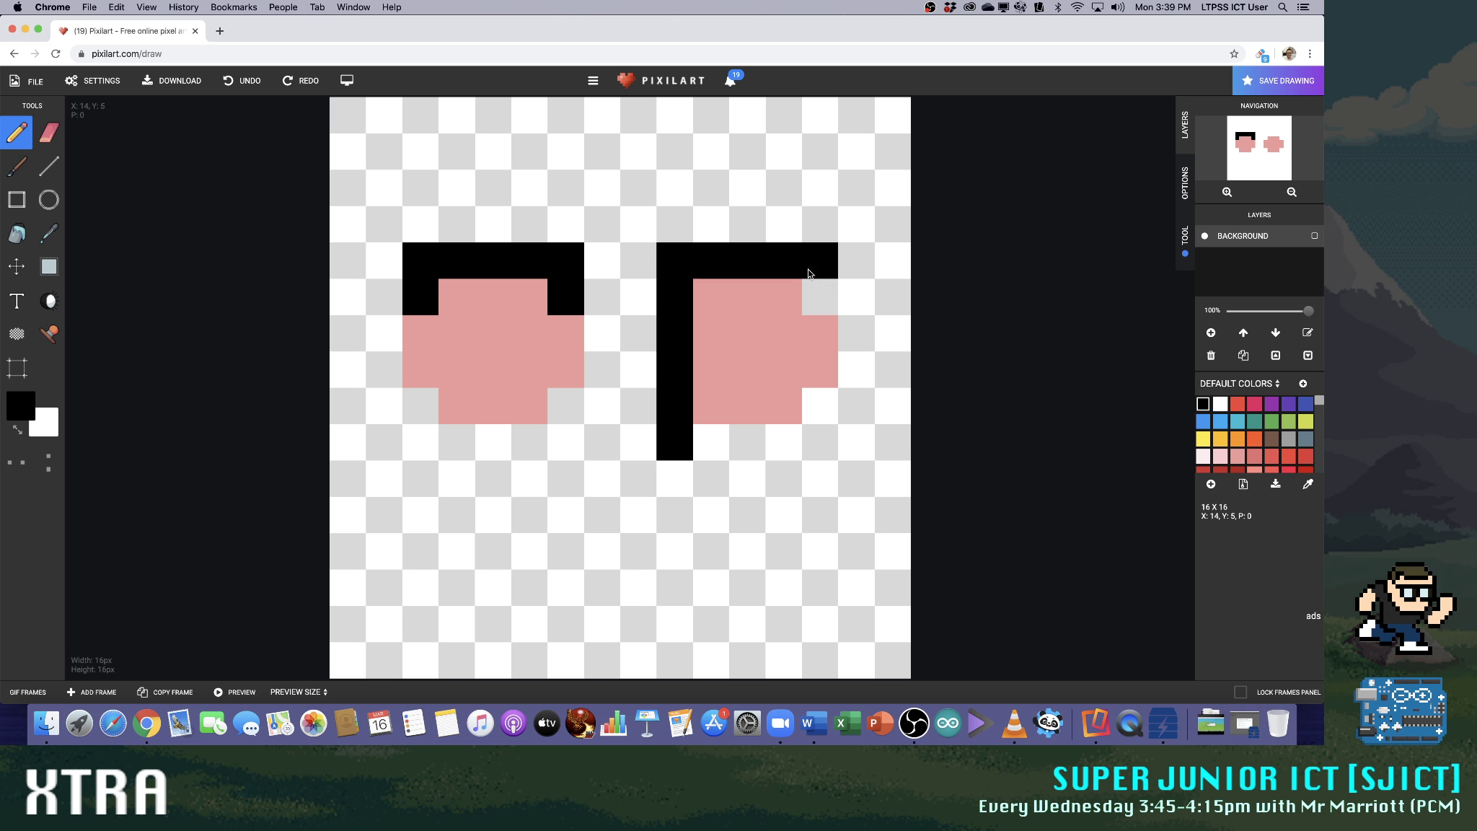
pyautogui.moveTo(814, 295); pyautogui.dragTo(815, 429)
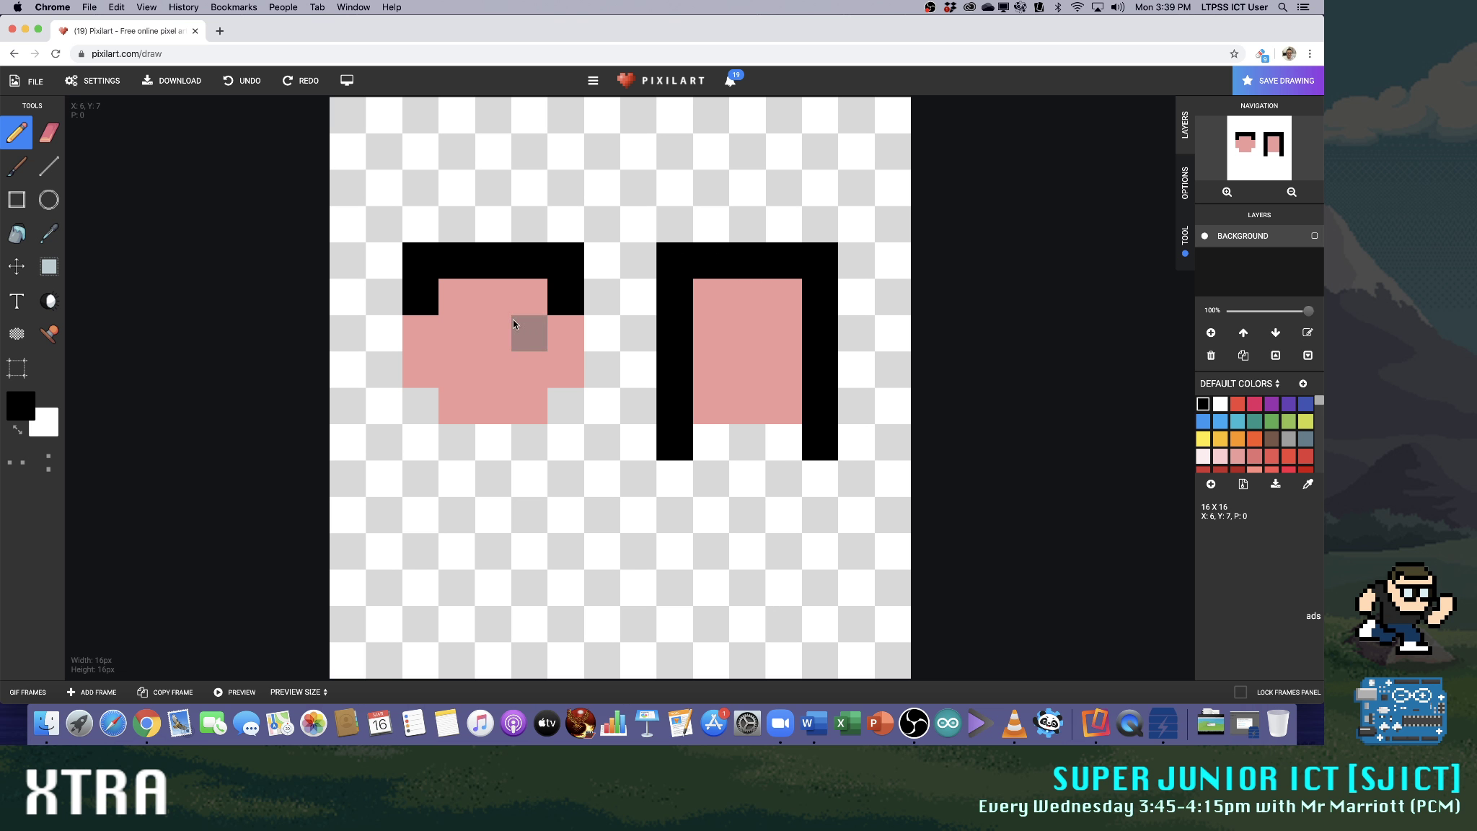
pyautogui.click(468, 333)
pyautogui.click(532, 333)
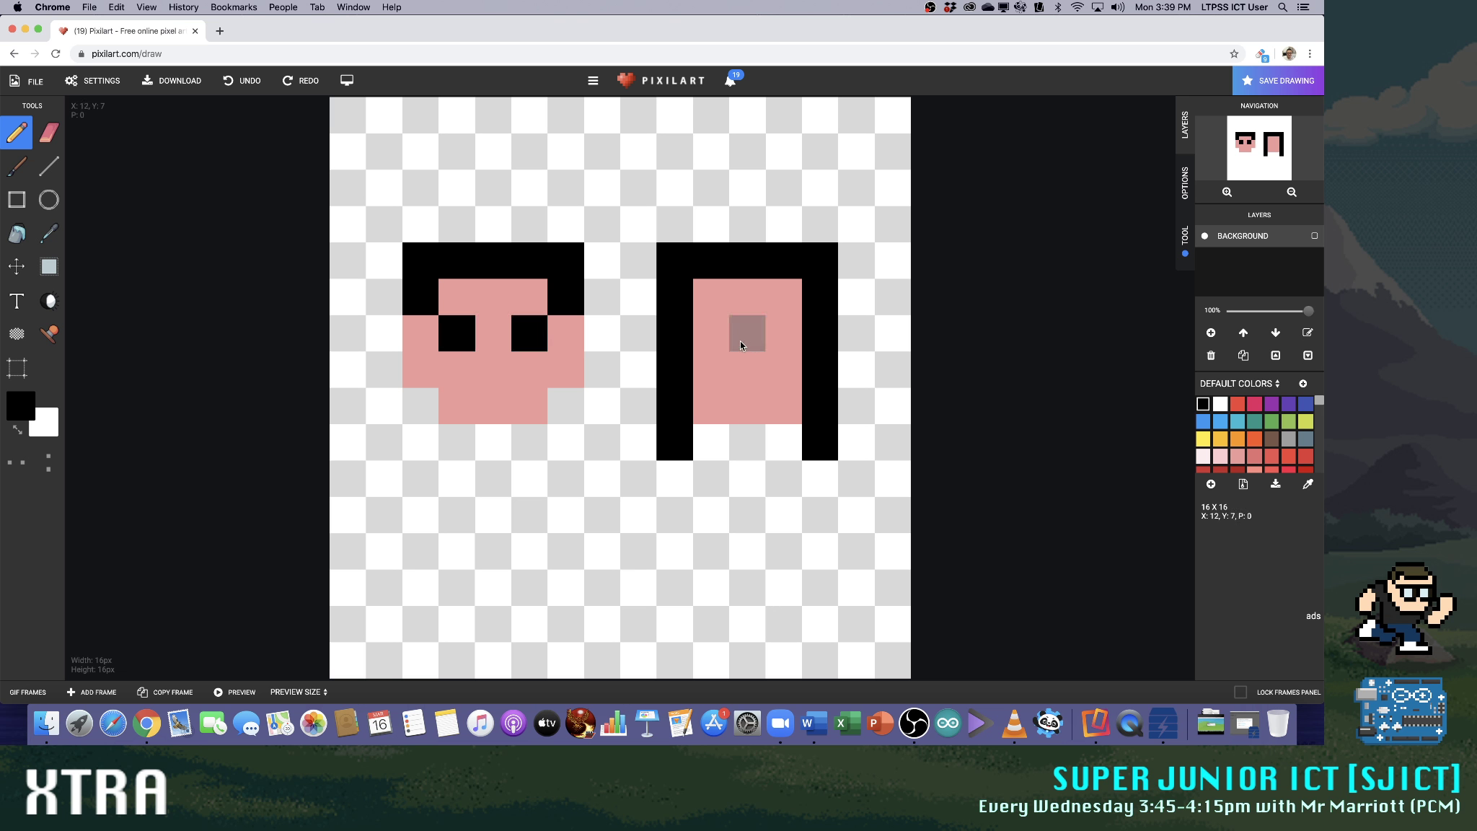
pyautogui.click(785, 335)
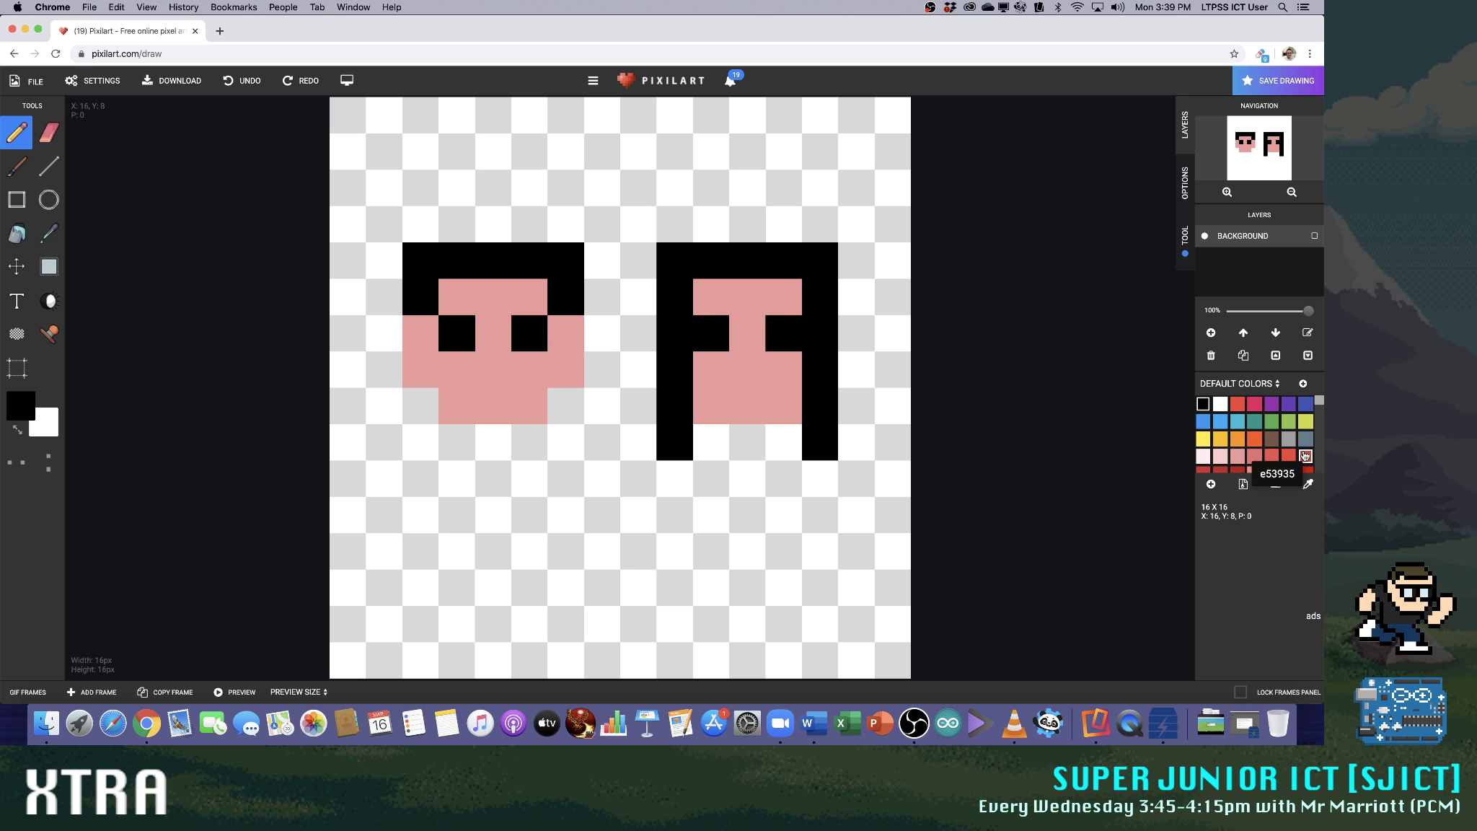
# Add a one-pixel mouth to each face, pinkish red on the long-haired figure and red d50000 on the short-haired one
pyautogui.click(1254, 403)
pyautogui.click(747, 406)
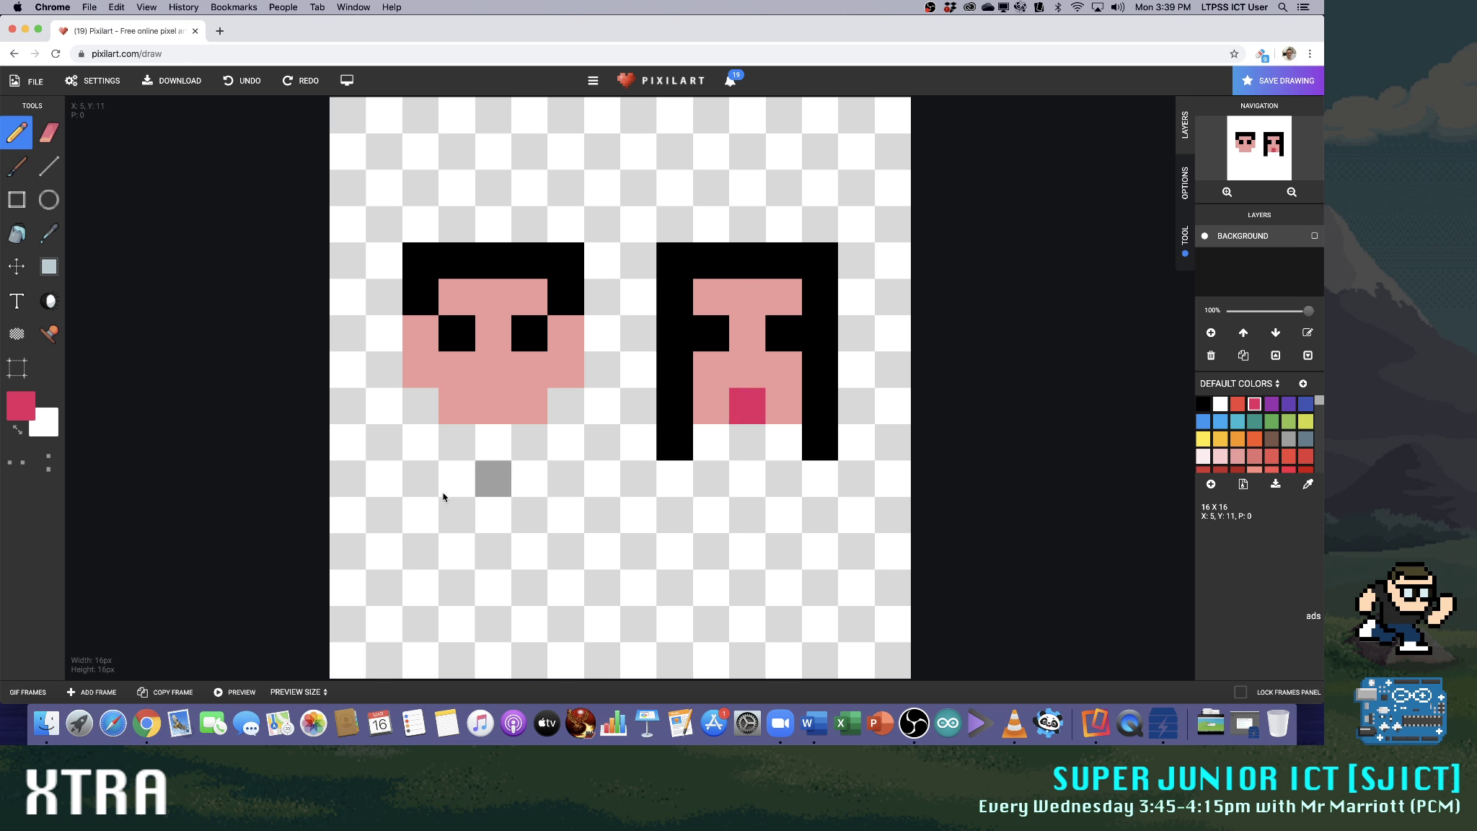
pyautogui.click(1306, 470)
pyautogui.click(477, 403)
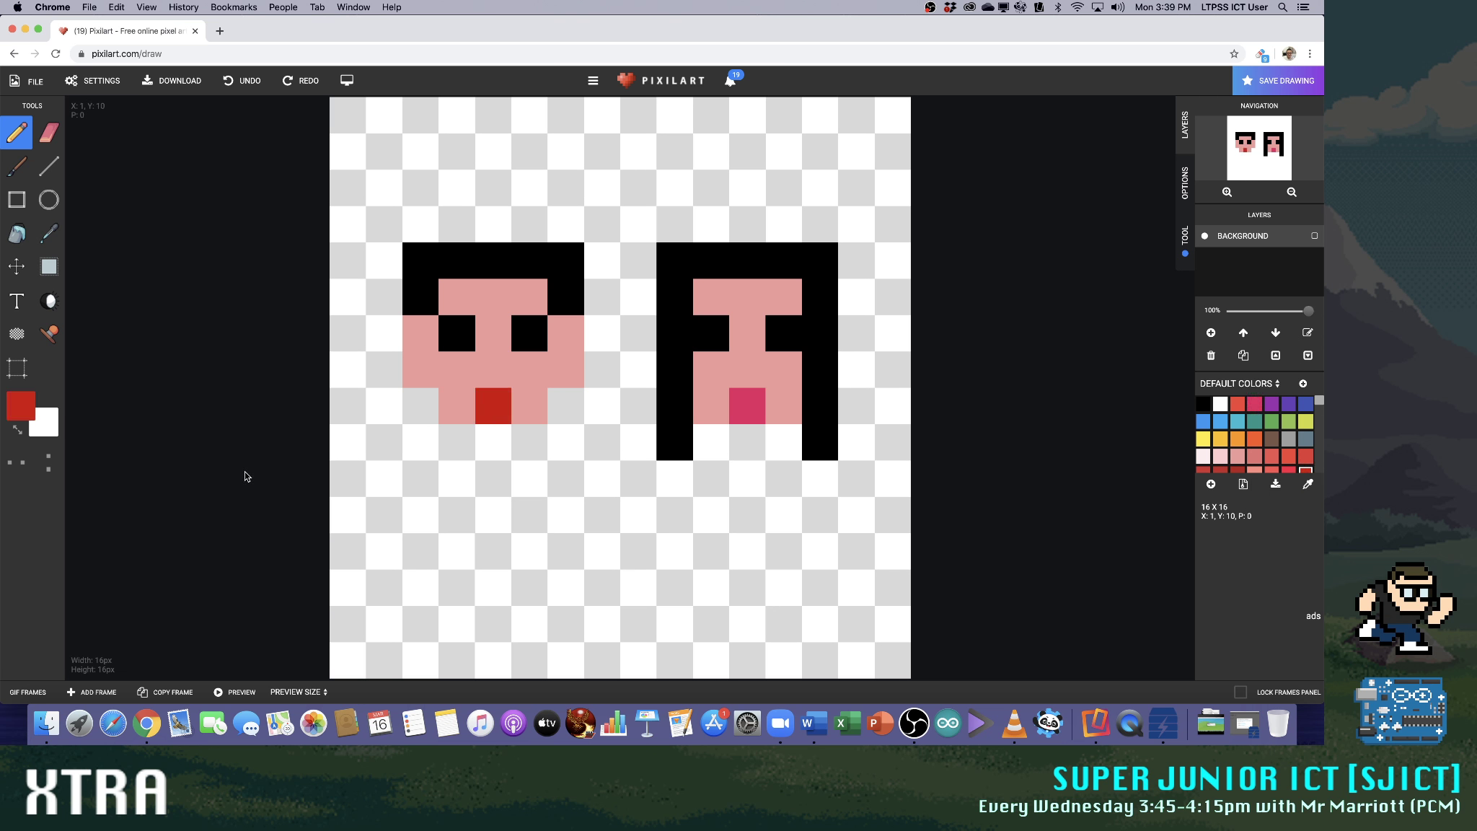
# Paint a light blue body 3 by 3 pixels below the short-haired face
pyautogui.click(1203, 421)
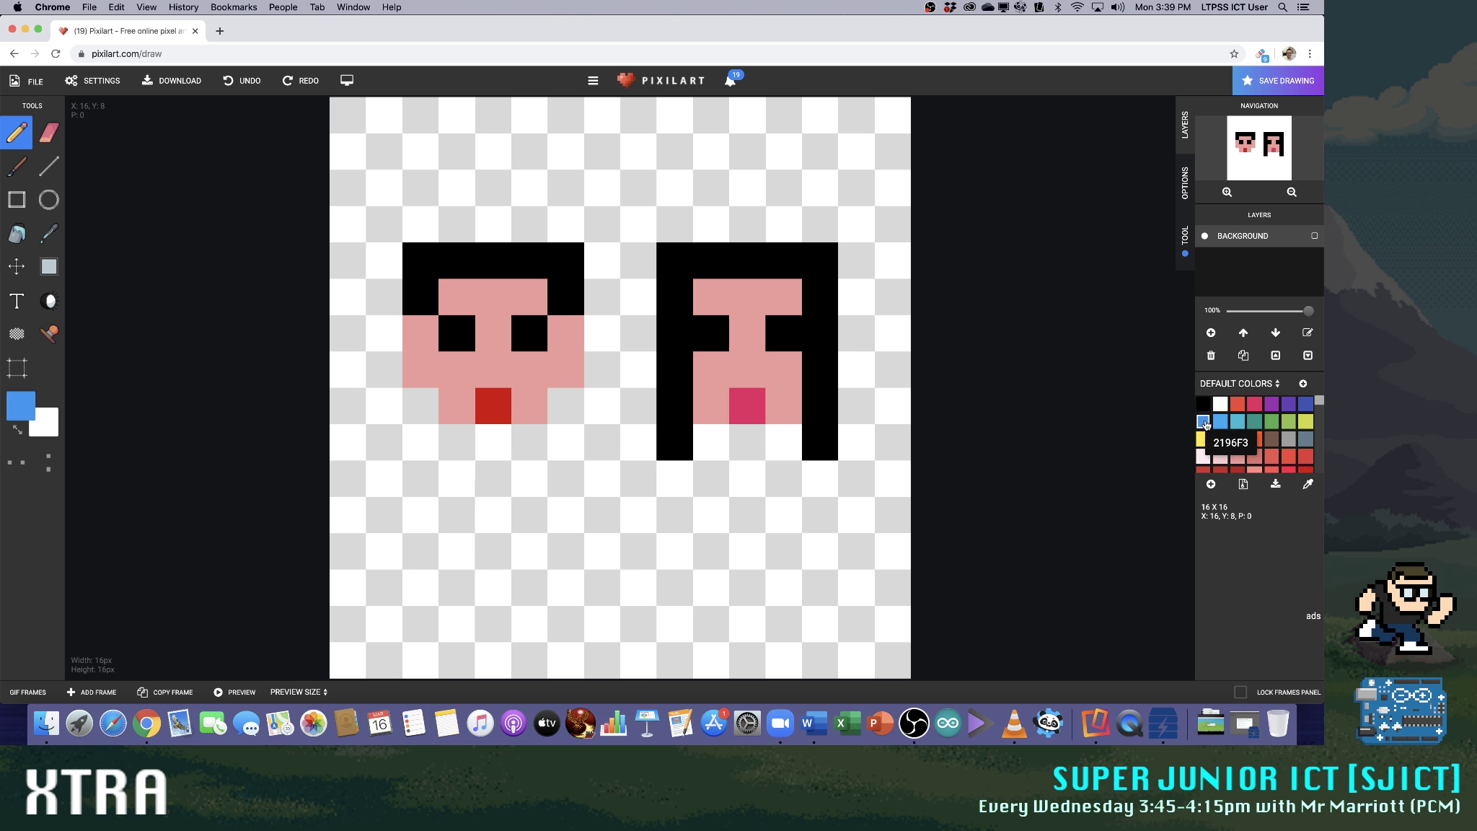
pyautogui.click(1238, 421)
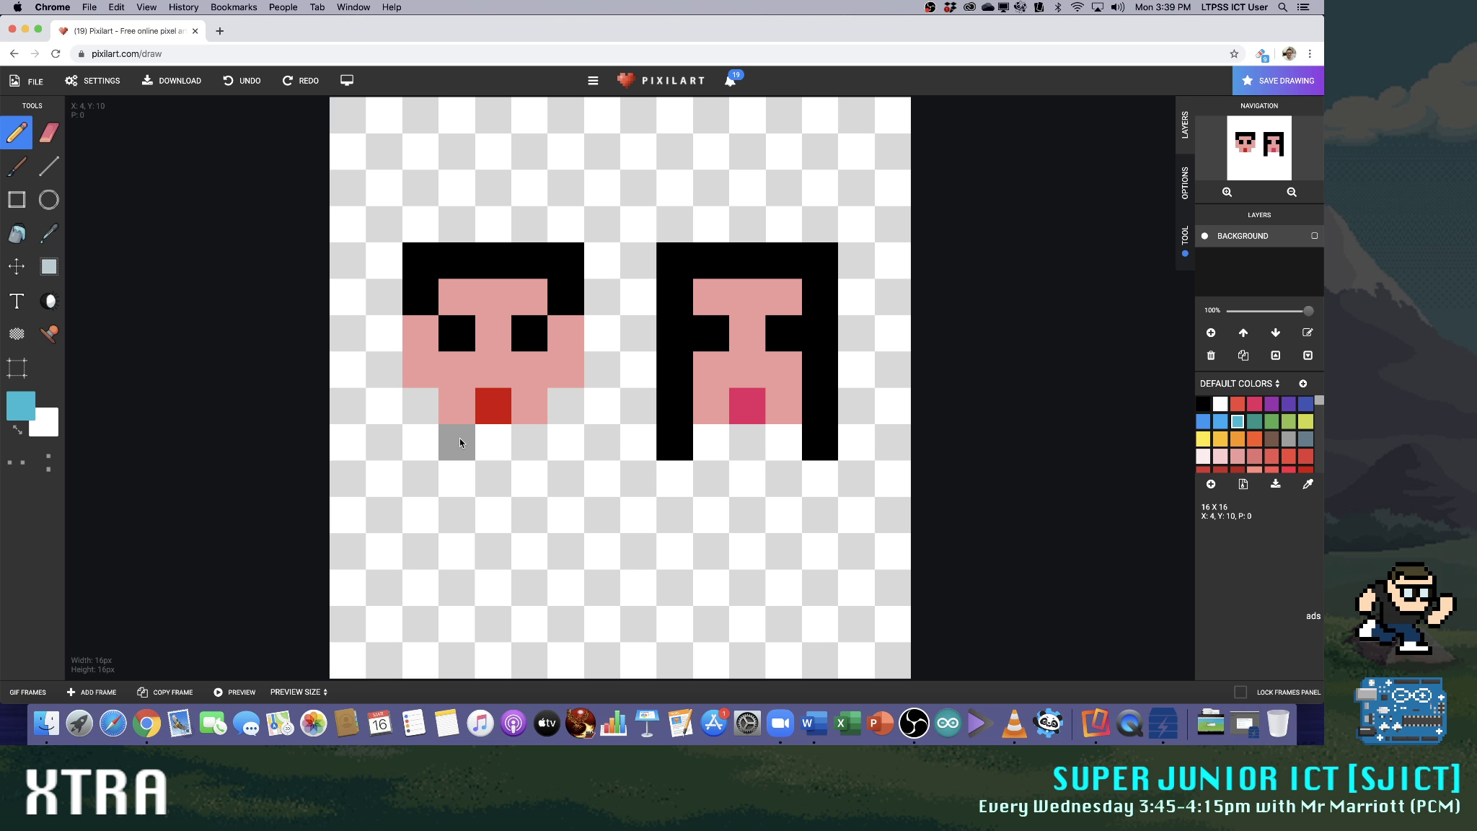
pyautogui.moveTo(459, 442)
pyautogui.mouseDown()
pyautogui.moveTo(455, 516)
pyautogui.moveTo(521, 511)
pyautogui.moveTo(520, 456)
pyautogui.moveTo(504, 448)
pyautogui.moveTo(493, 479)
pyautogui.mouseUp()
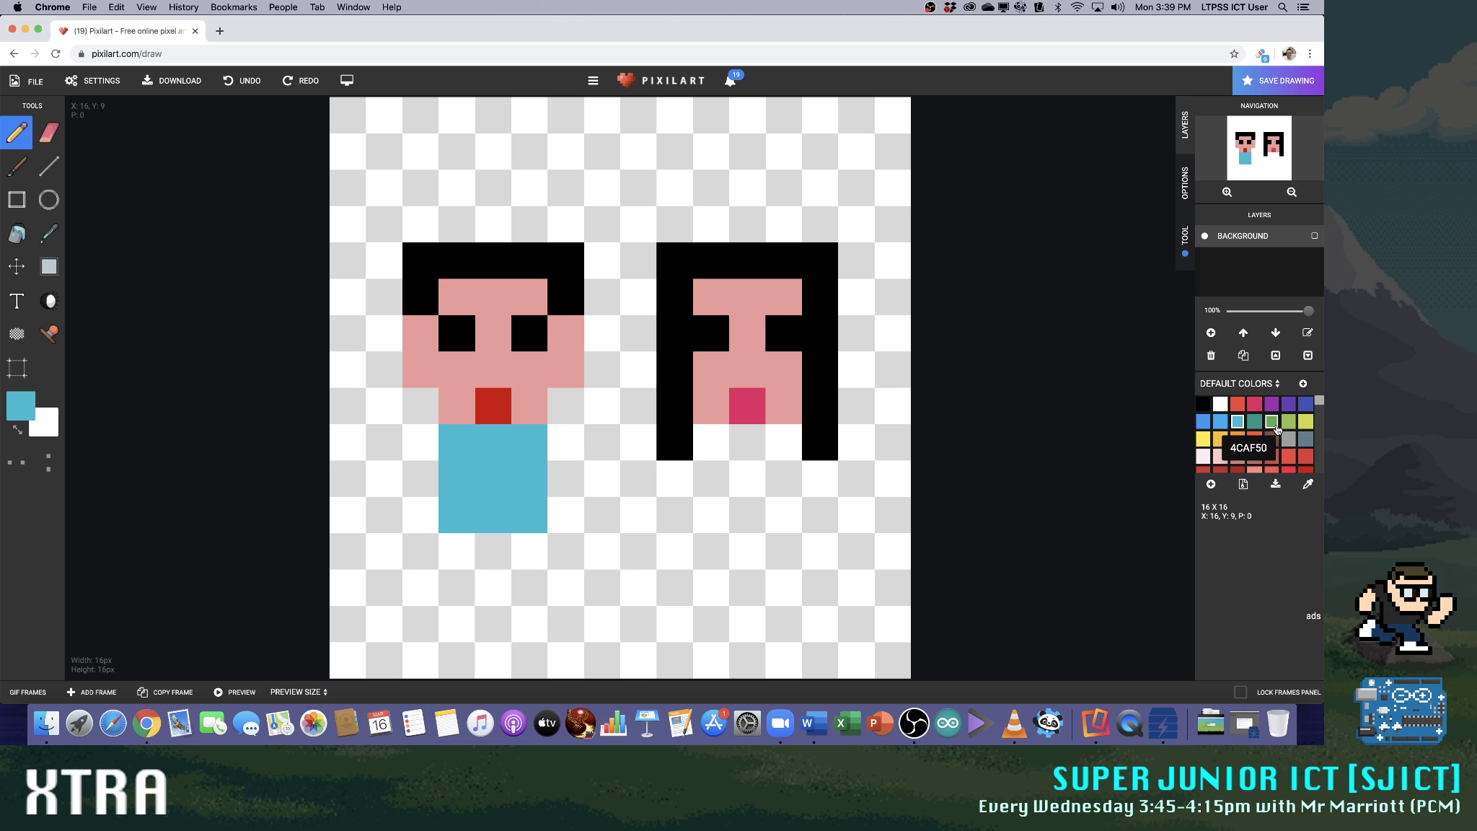
# Paint a dark violet body 3 by 3 pixels below the long-haired face
pyautogui.click(1288, 403)
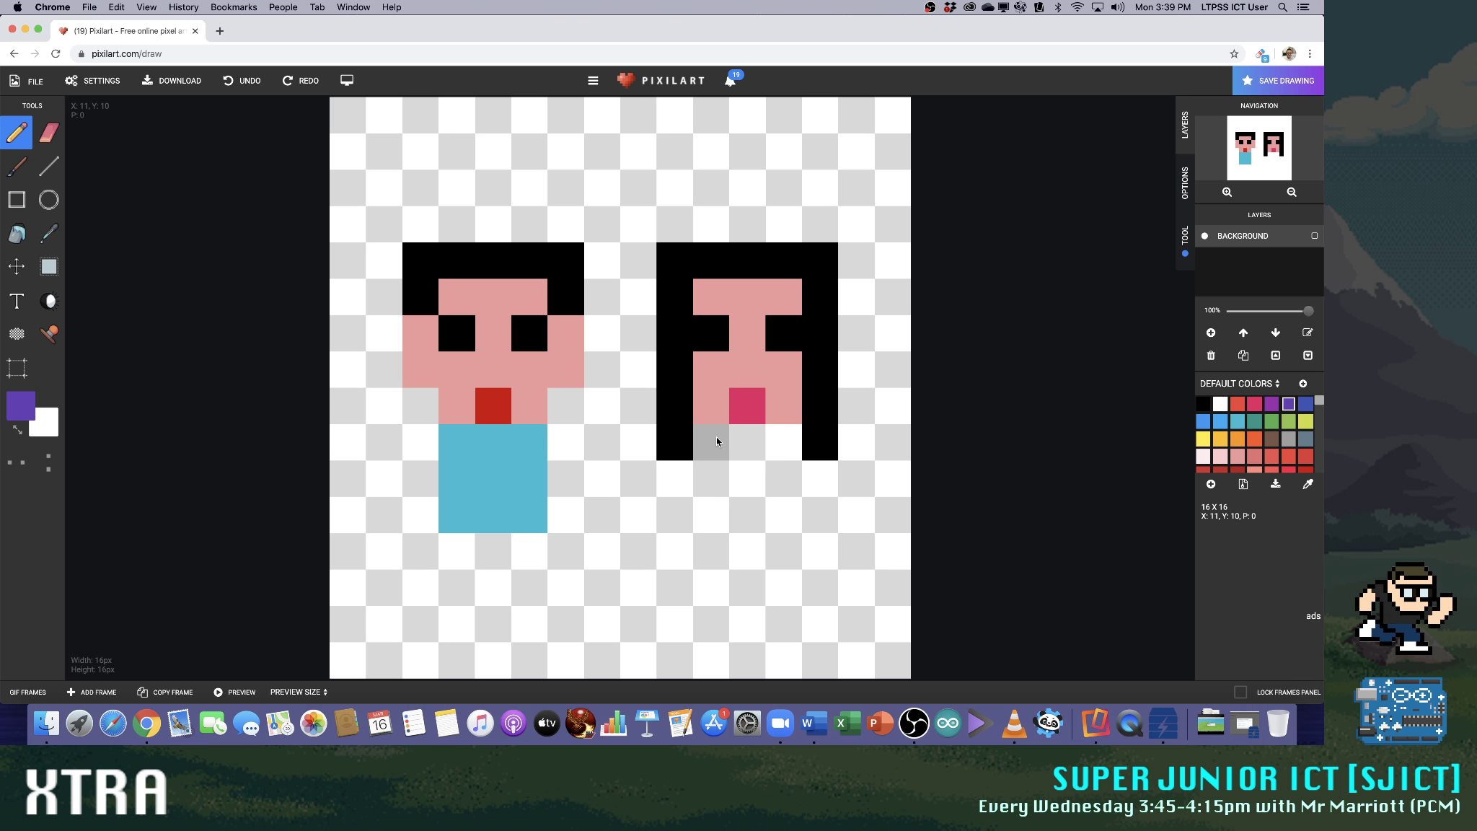
pyautogui.moveTo(716, 441)
pyautogui.mouseDown()
pyautogui.moveTo(710, 479)
pyautogui.moveTo(772, 508)
pyautogui.moveTo(777, 453)
pyautogui.moveTo(754, 447)
pyautogui.mouseUp()
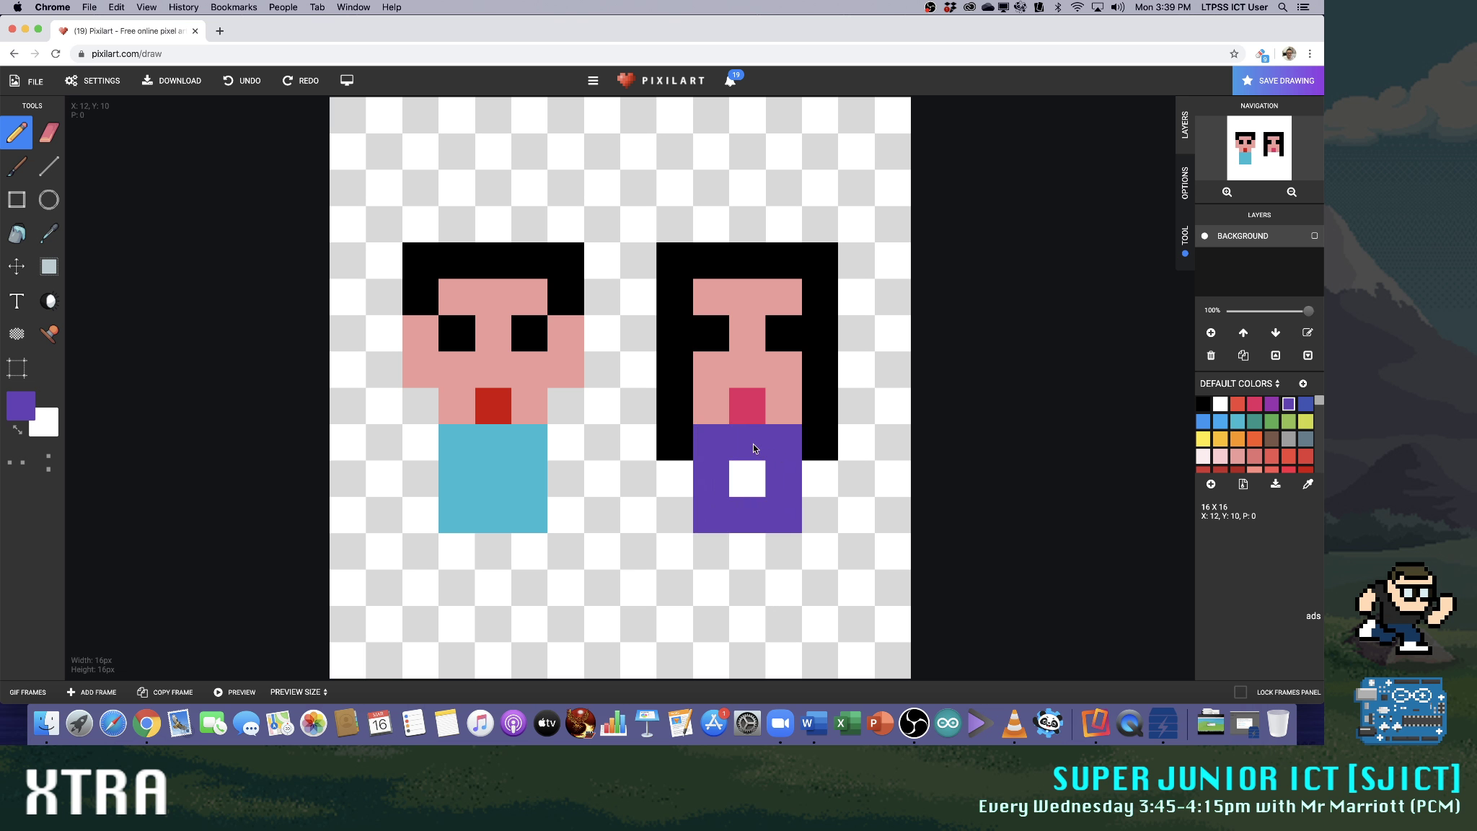
pyautogui.click(747, 478)
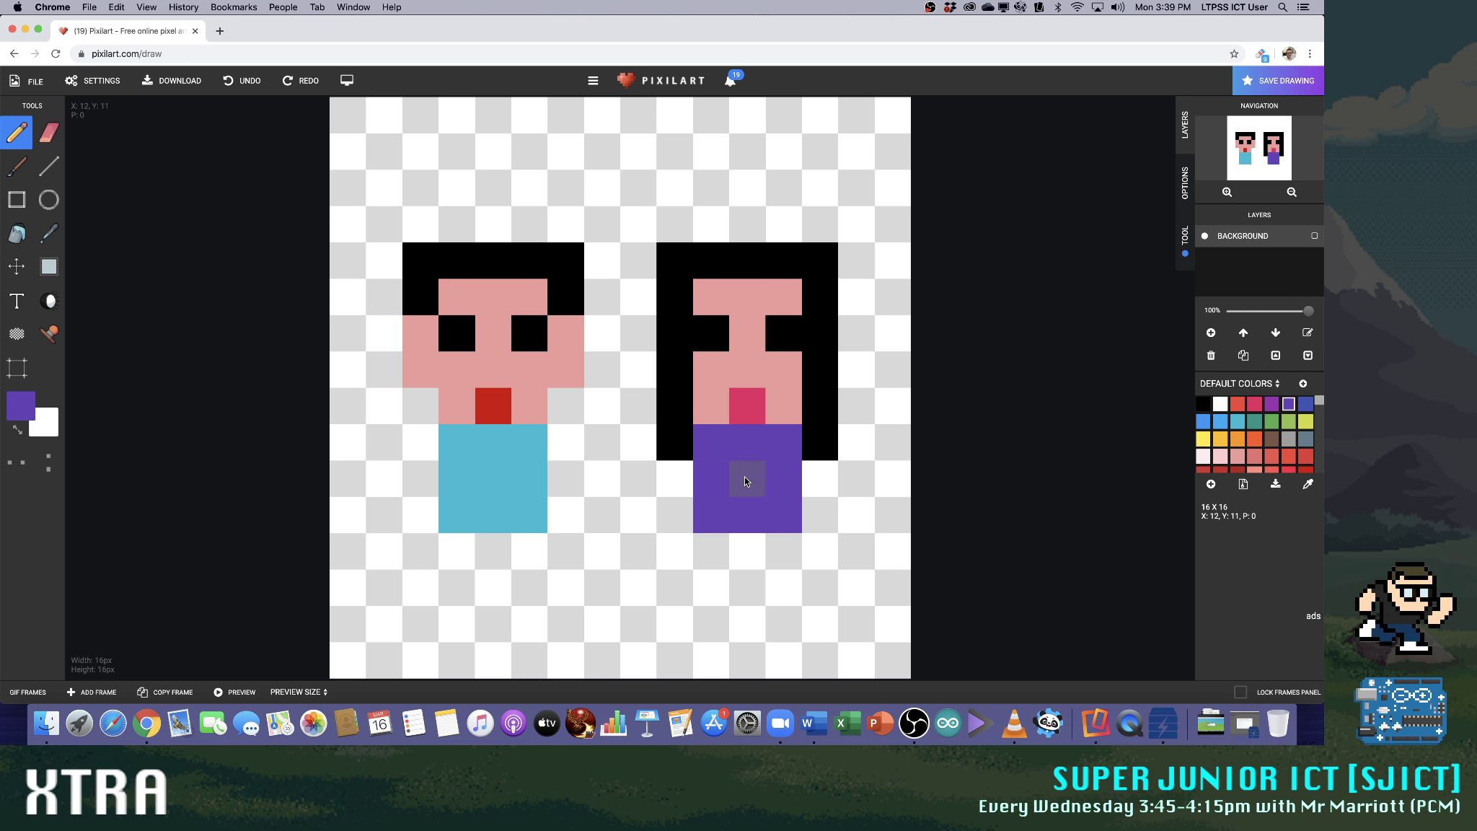
# Paint the long-haired figure's dress purple, with a 3-pixel-wide body and a flared hem 5 pixels wide and two rows high
pyautogui.click(1278, 406)
pyautogui.click(686, 544)
pyautogui.click(712, 548)
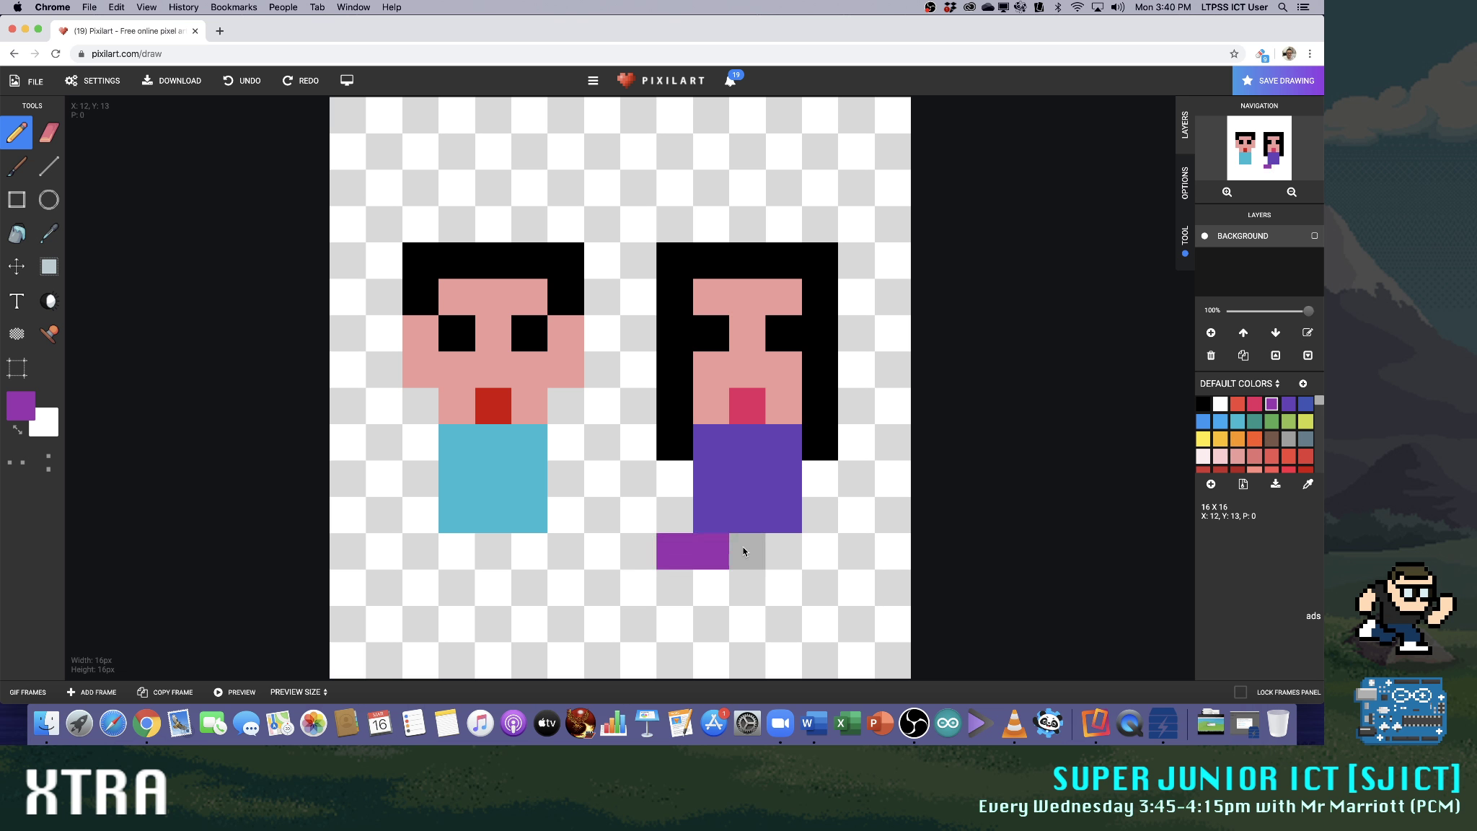
pyautogui.moveTo(744, 551); pyautogui.dragTo(819, 554)
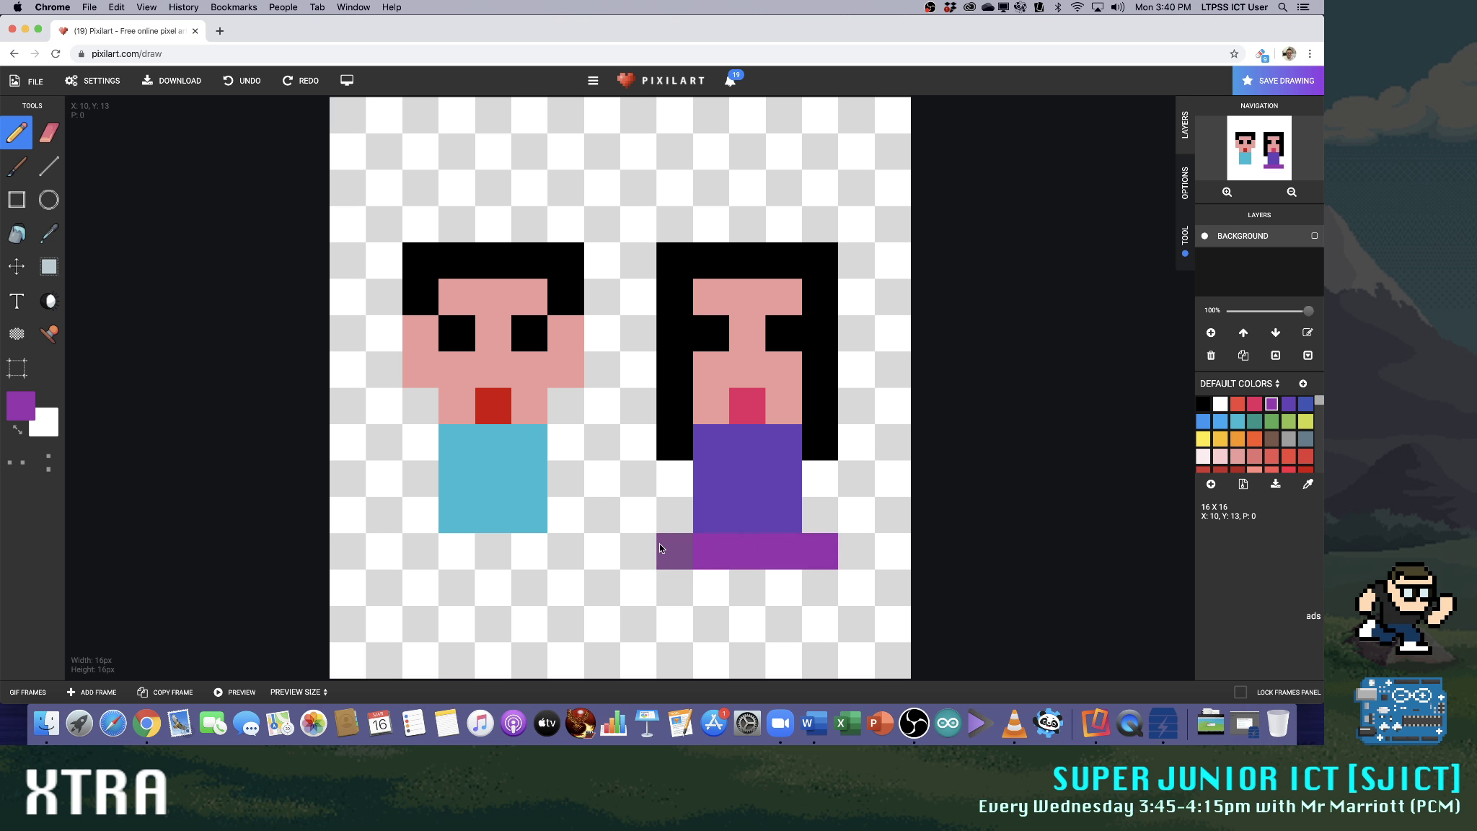
pyautogui.click(819, 520)
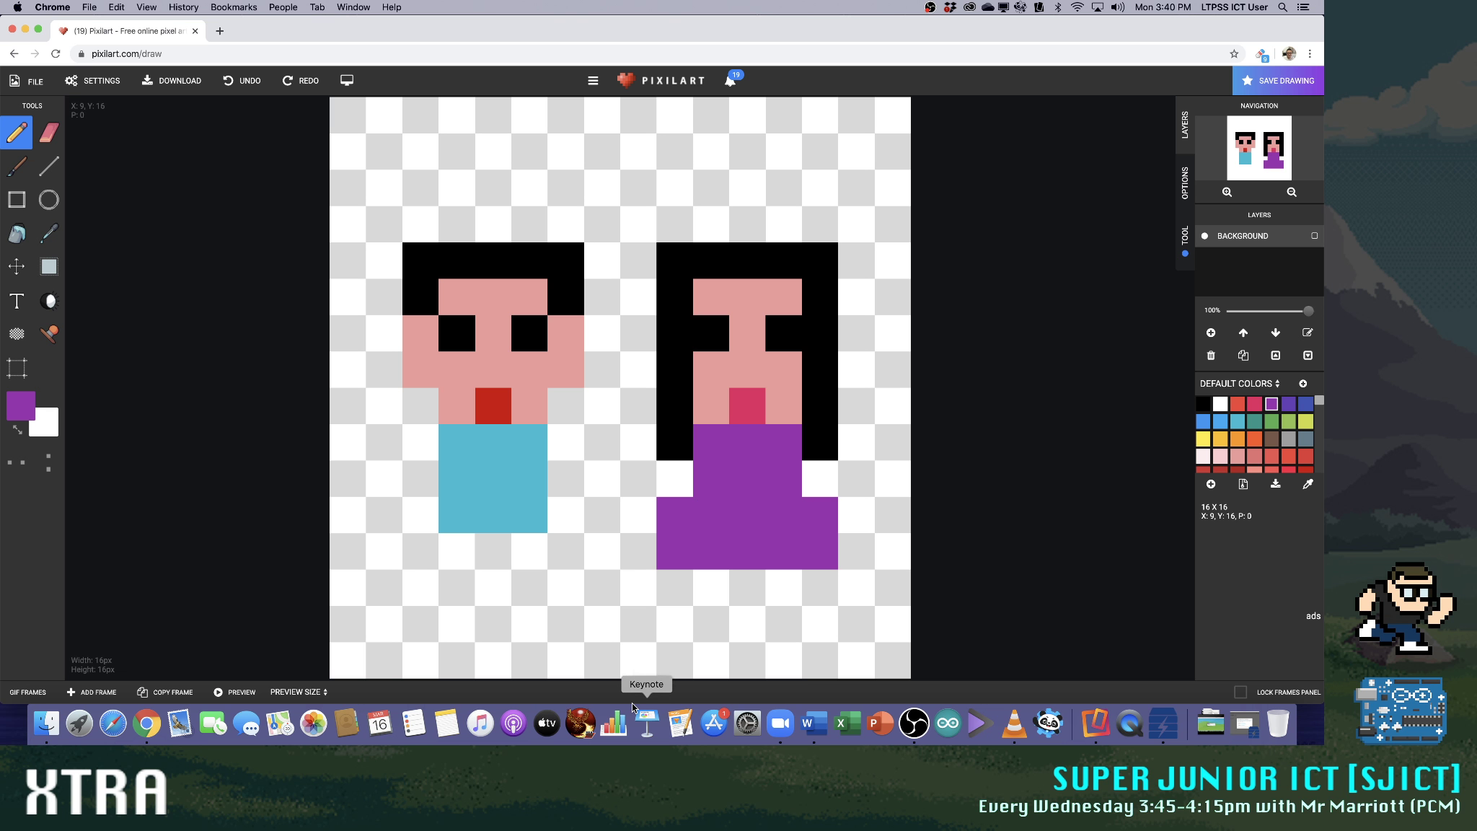
# Add sleeves in blue 2196F3, one pixel wide and two high, to both sides of the short-haired figure's body
pyautogui.click(1203, 422)
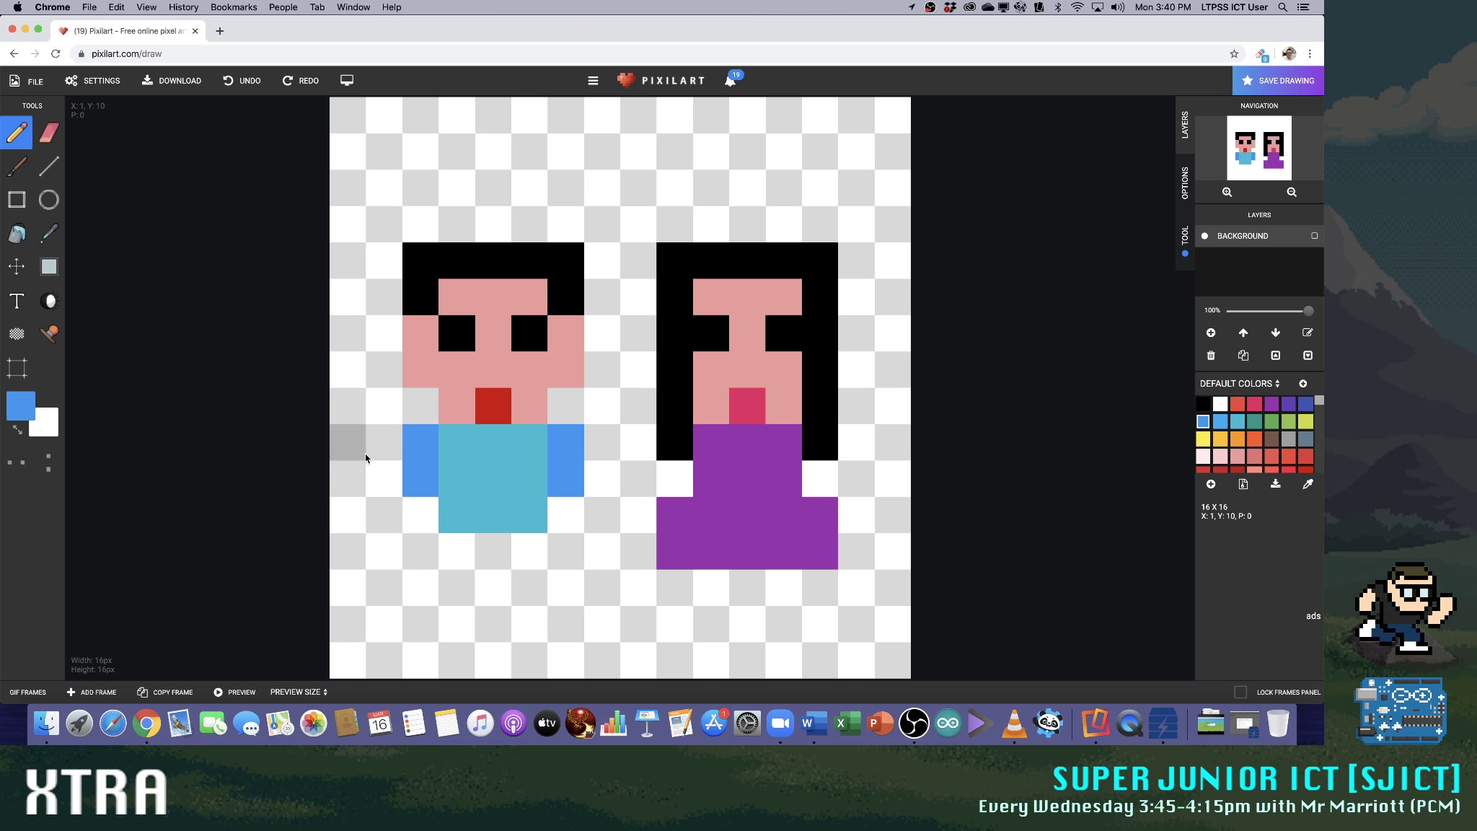
# Add single-pixel skin-coloured hands beside the short-haired figure's sleeves and L-shaped skin-coloured arms on both sides of the long-haired figure's dress
pyautogui.click(1237, 455)
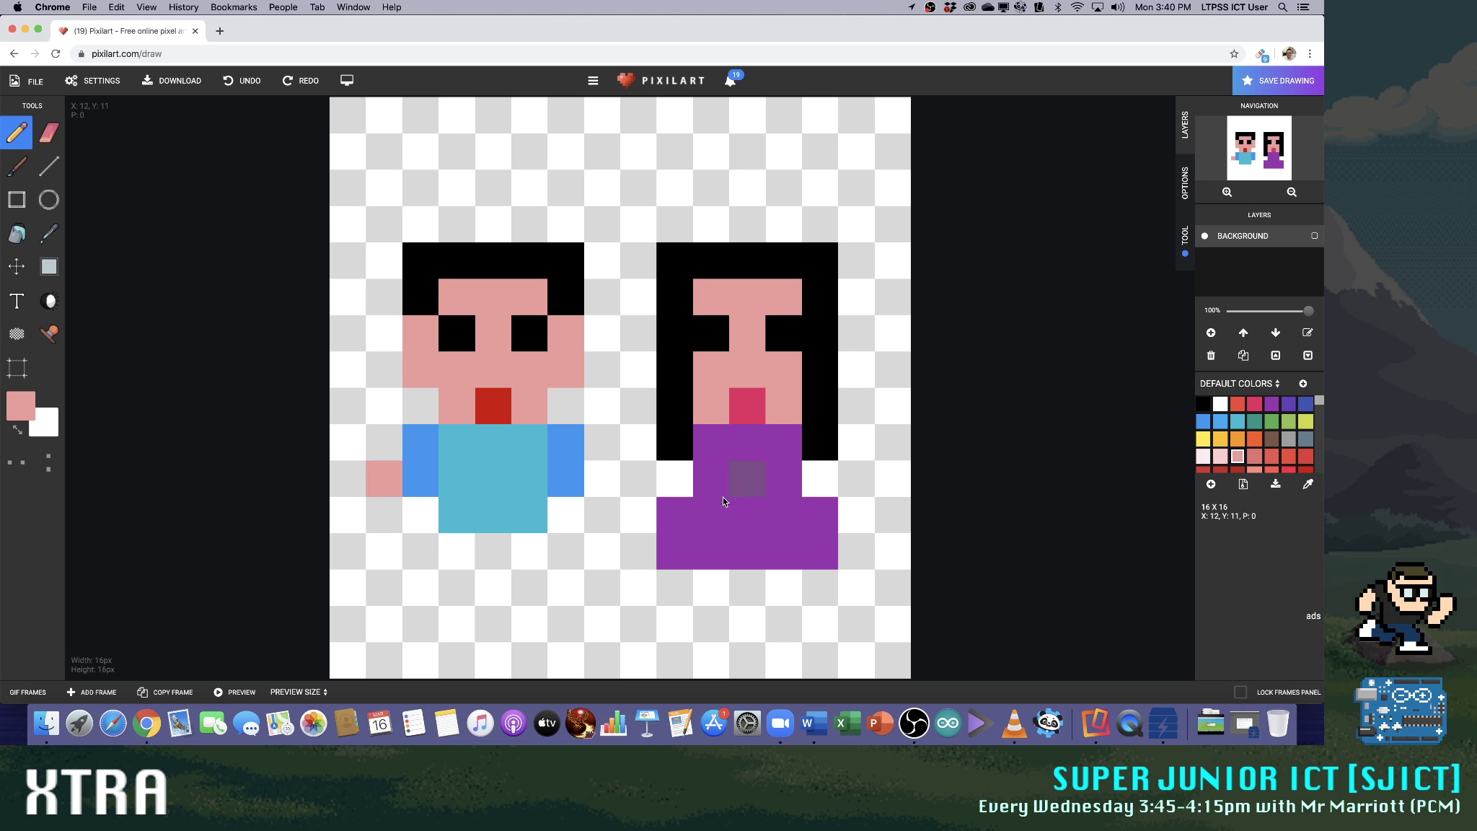
pyautogui.click(593, 479)
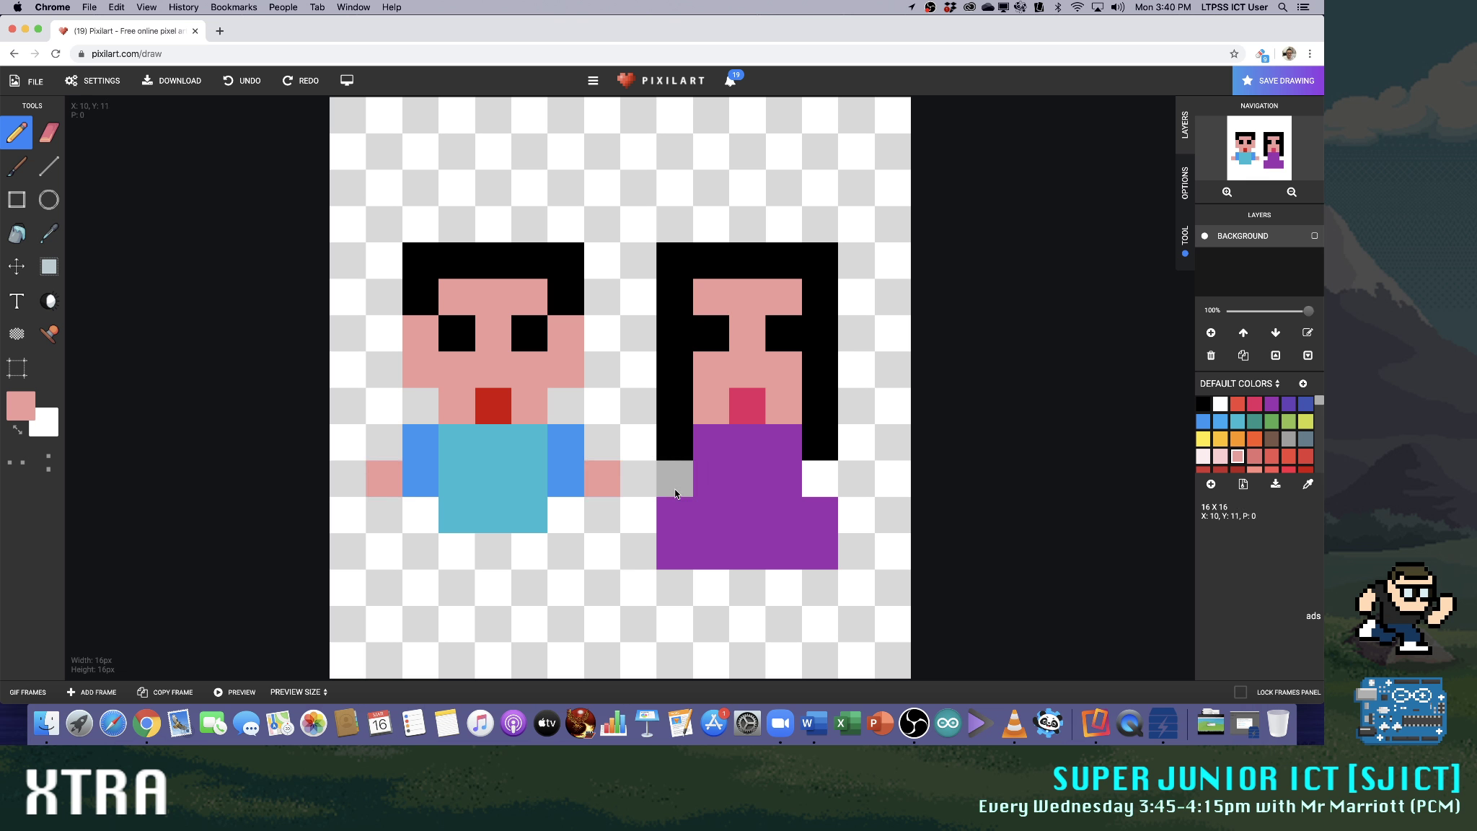
pyautogui.moveTo(660, 519); pyautogui.dragTo(651, 519)
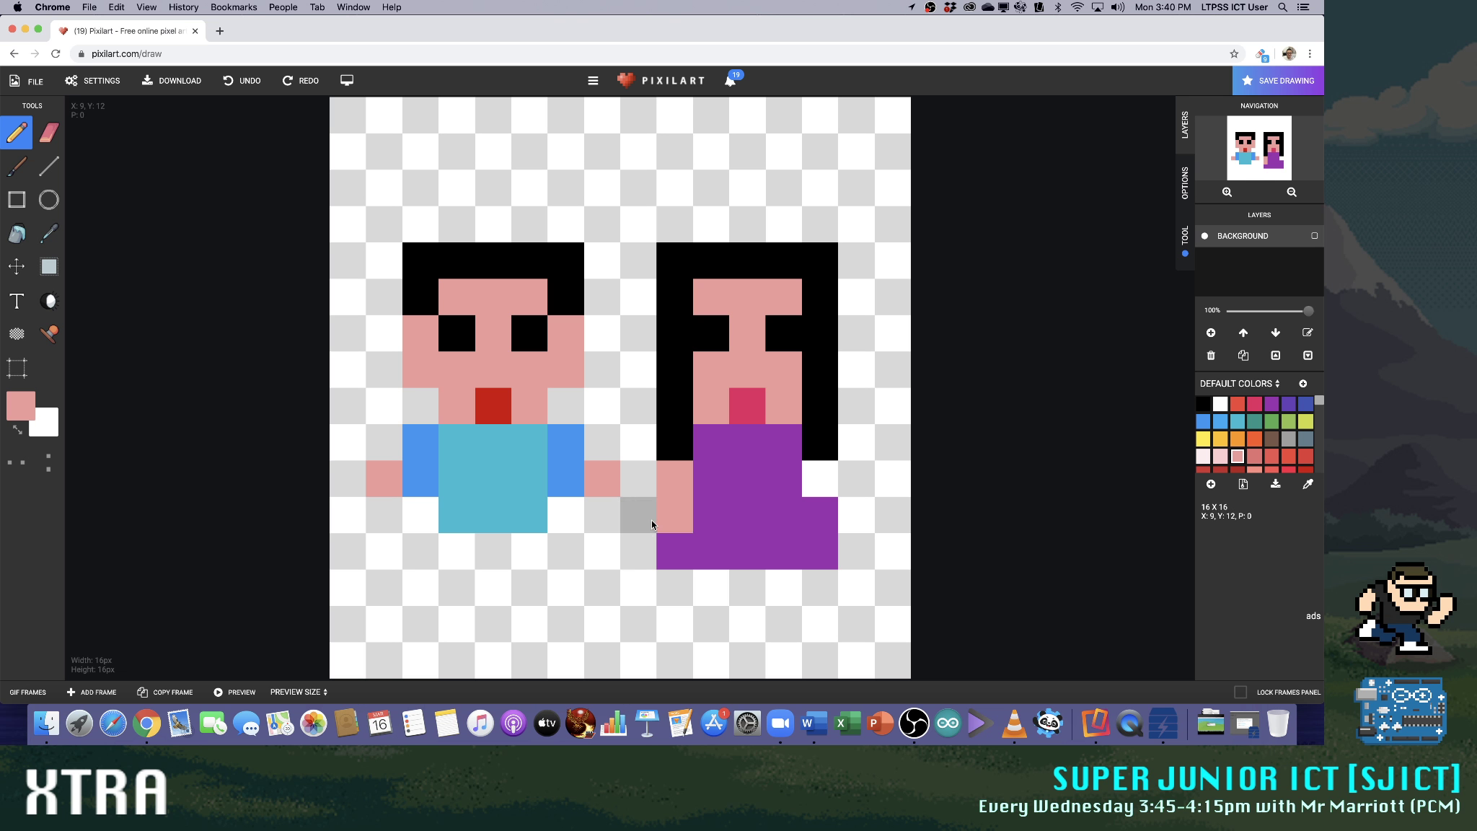
pyautogui.click(854, 517)
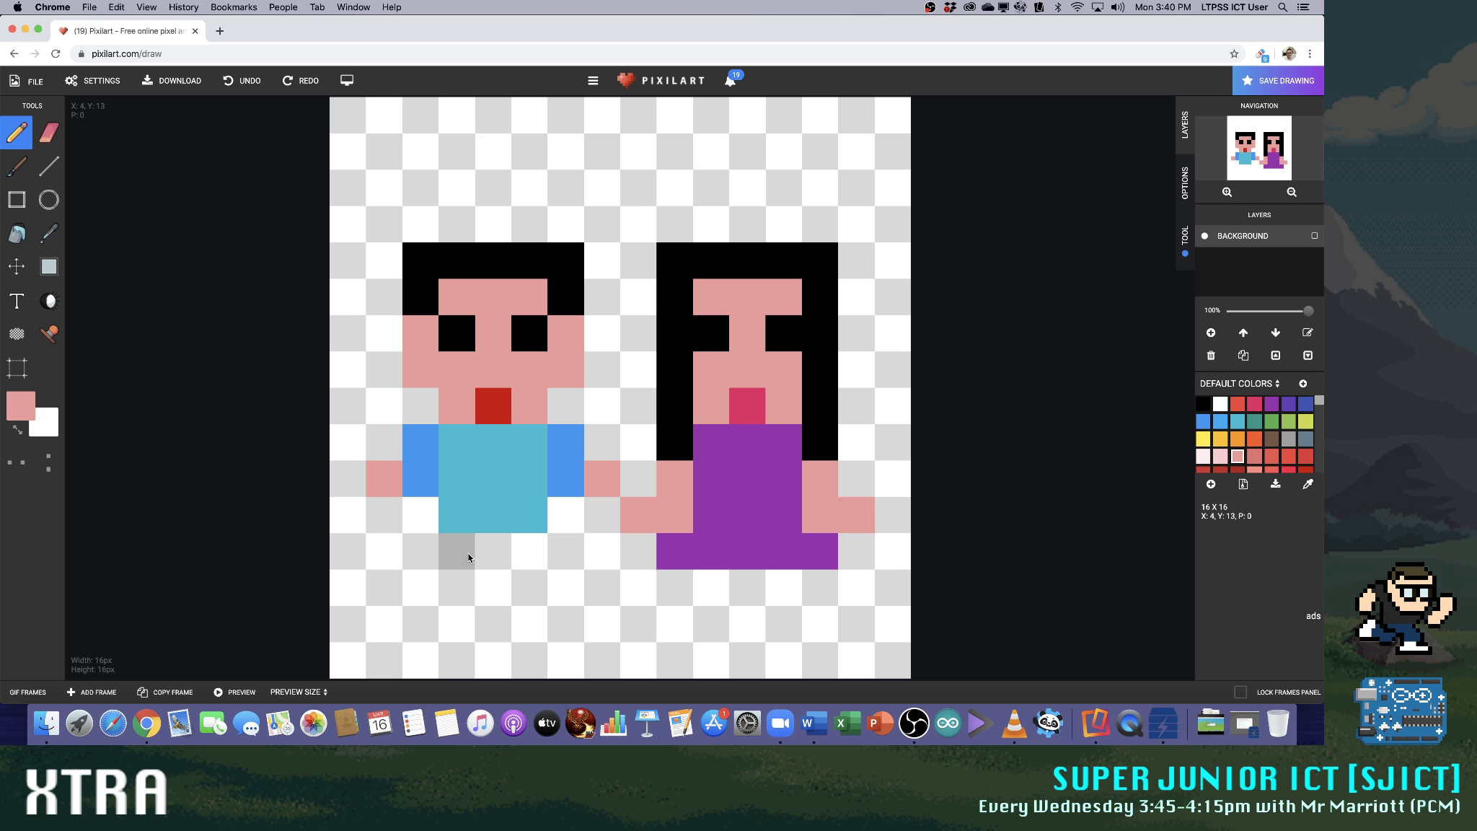
# Paint skin-coloured legs with outward-pointing feet below the bodies of both figures
pyautogui.click(1202, 404)
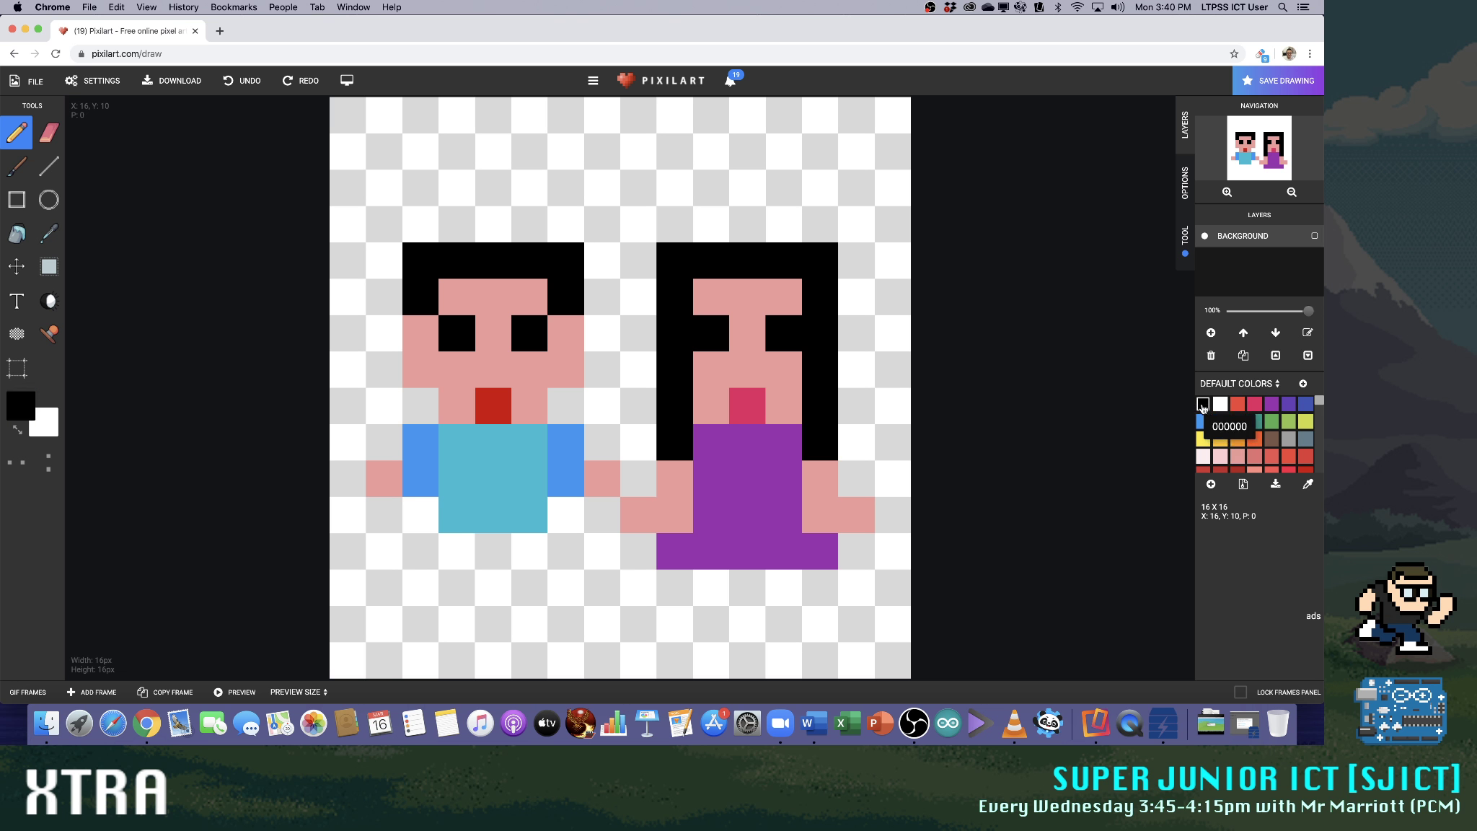
pyautogui.click(530, 515)
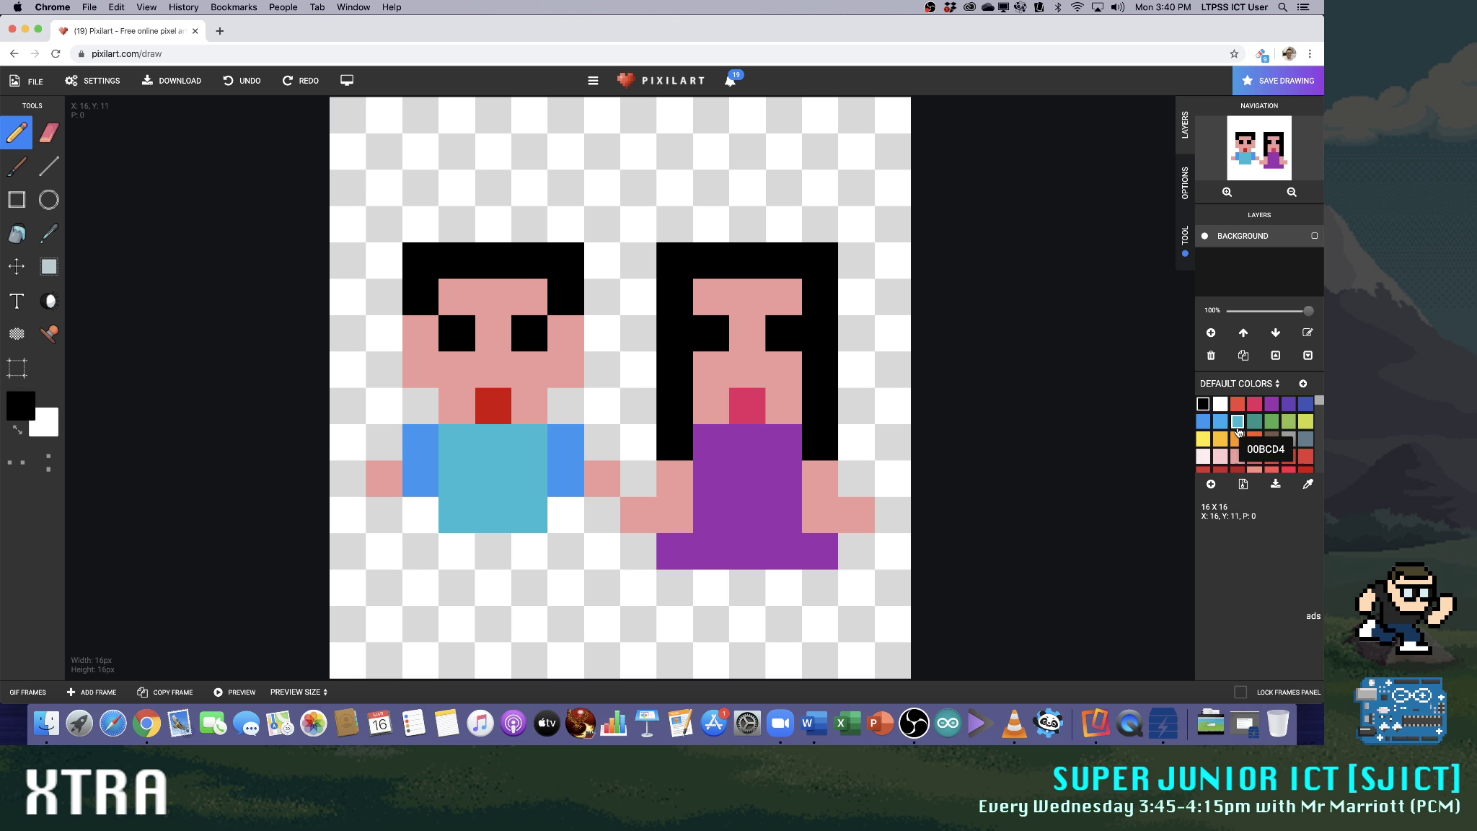
pyautogui.click(1237, 456)
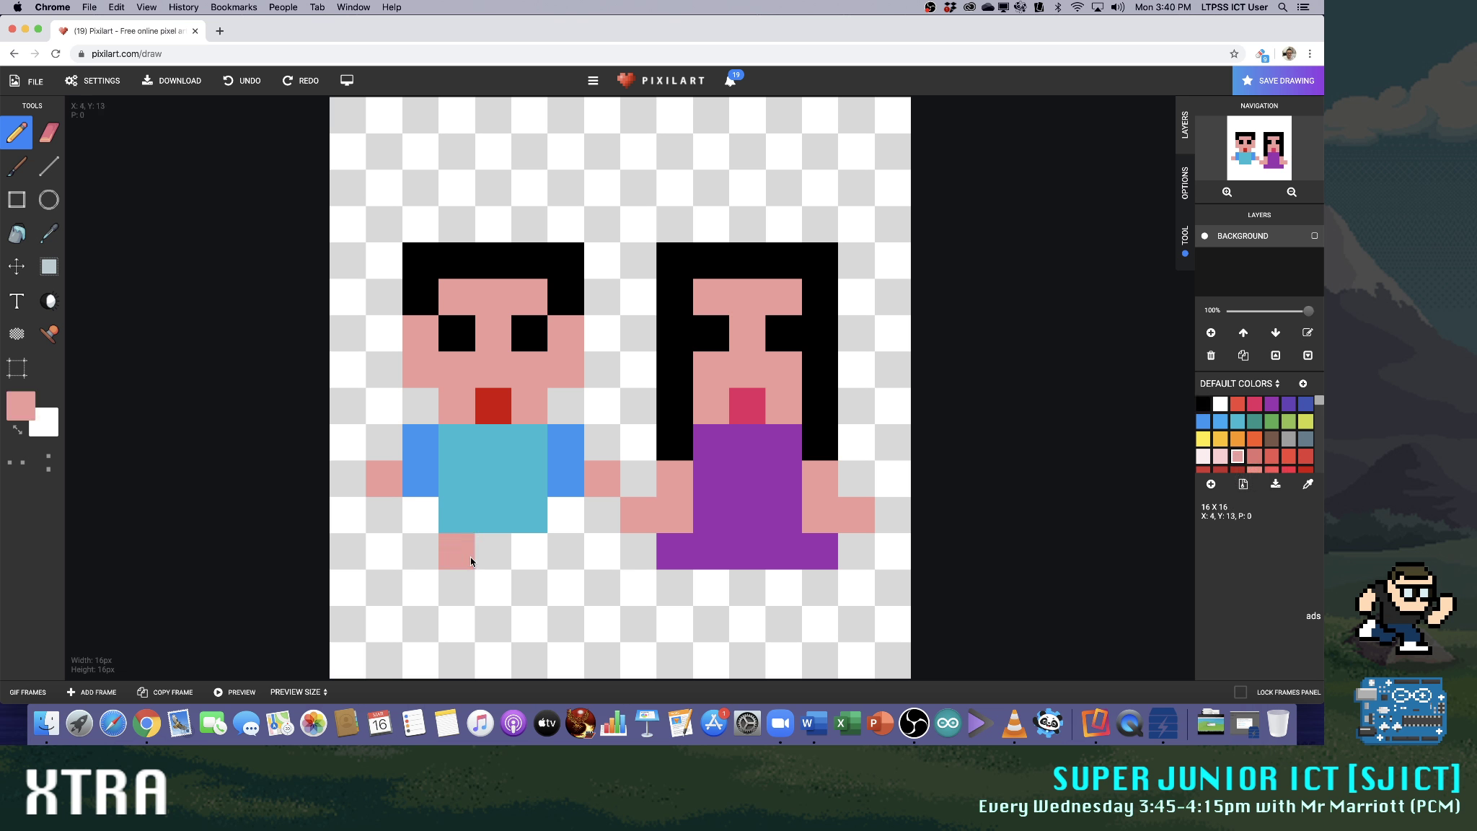
pyautogui.click(414, 593)
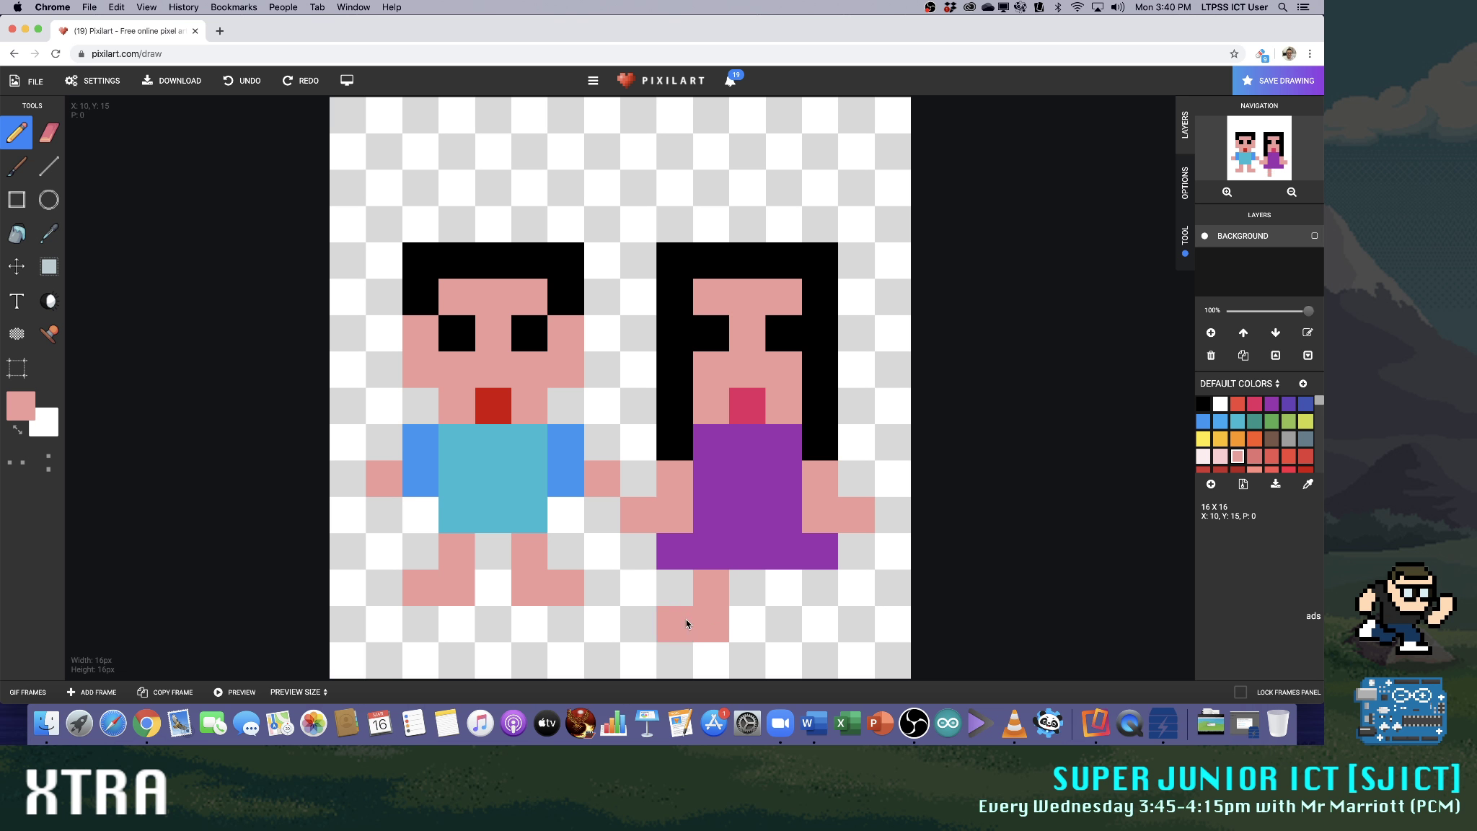
pyautogui.click(820, 623)
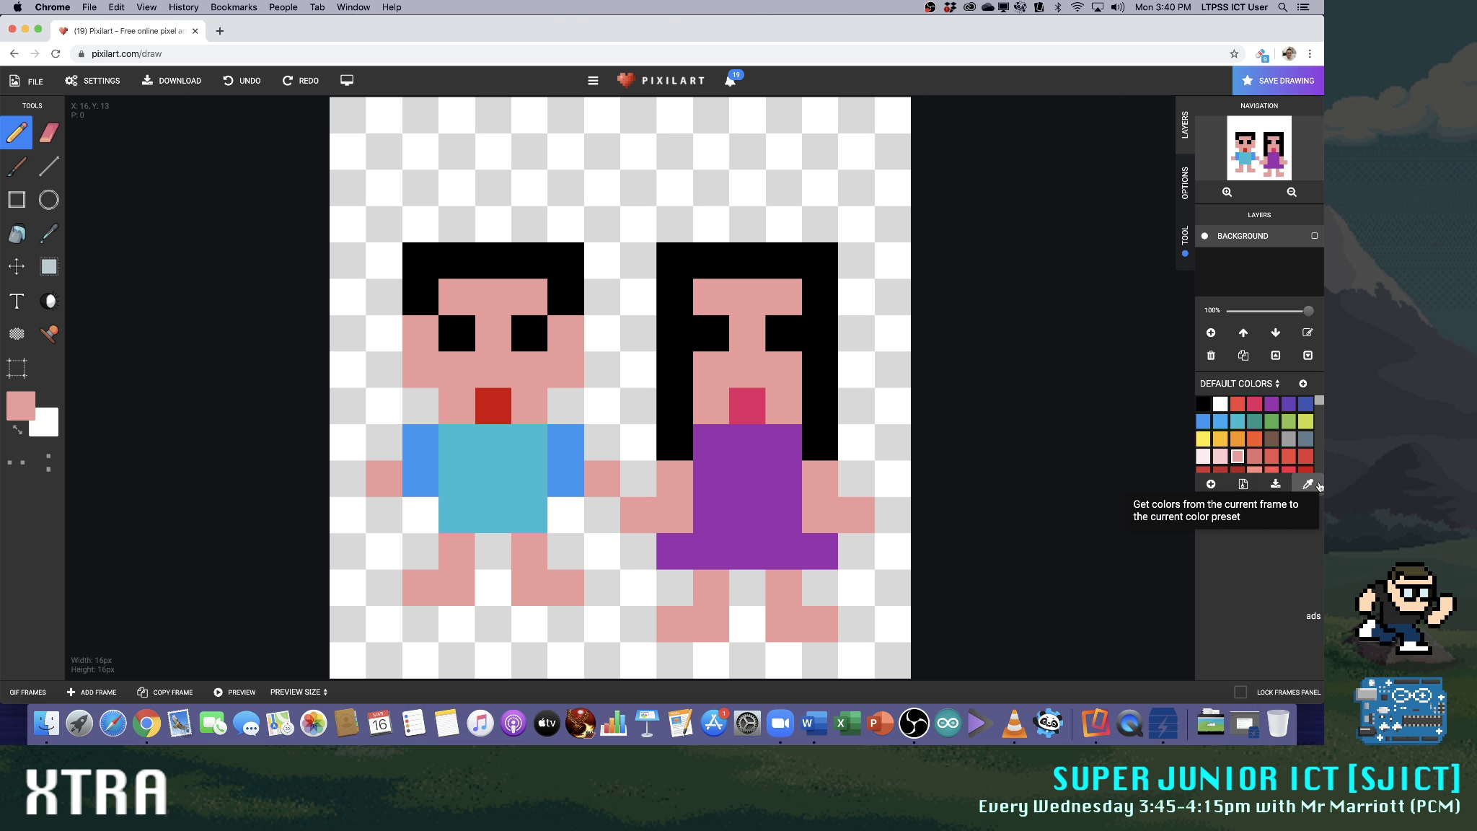
# Erase the short-haired figure's legs and feet with the Eraser
pyautogui.scroll(-3, 1276, 425)
pyautogui.scroll(5, 1262, 432)
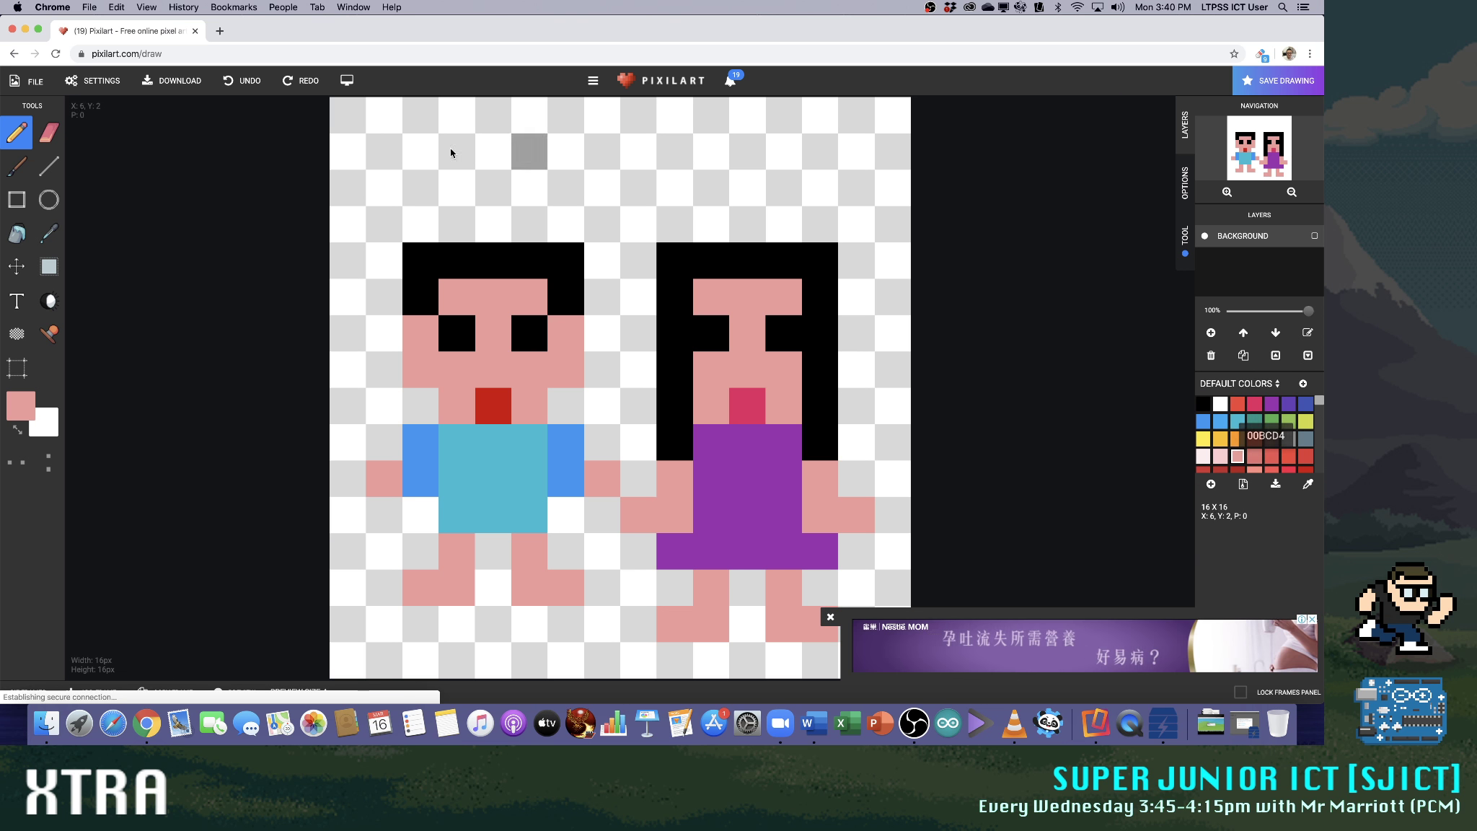
pyautogui.click(48, 132)
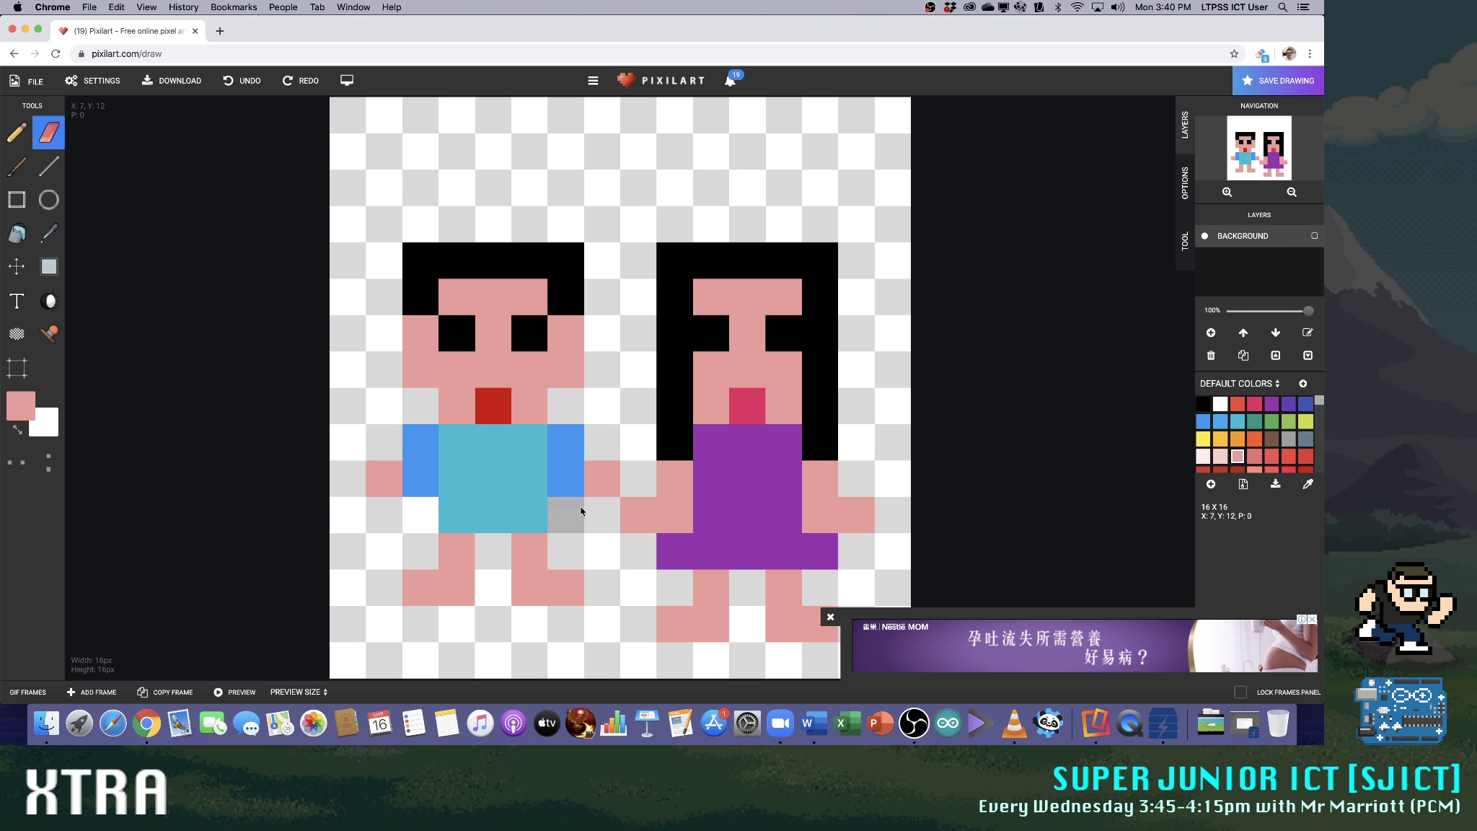
pyautogui.moveTo(536, 578)
pyautogui.mouseDown()
pyautogui.moveTo(552, 576)
pyautogui.moveTo(455, 583)
pyautogui.moveTo(449, 555)
pyautogui.moveTo(535, 550)
pyautogui.mouseUp()
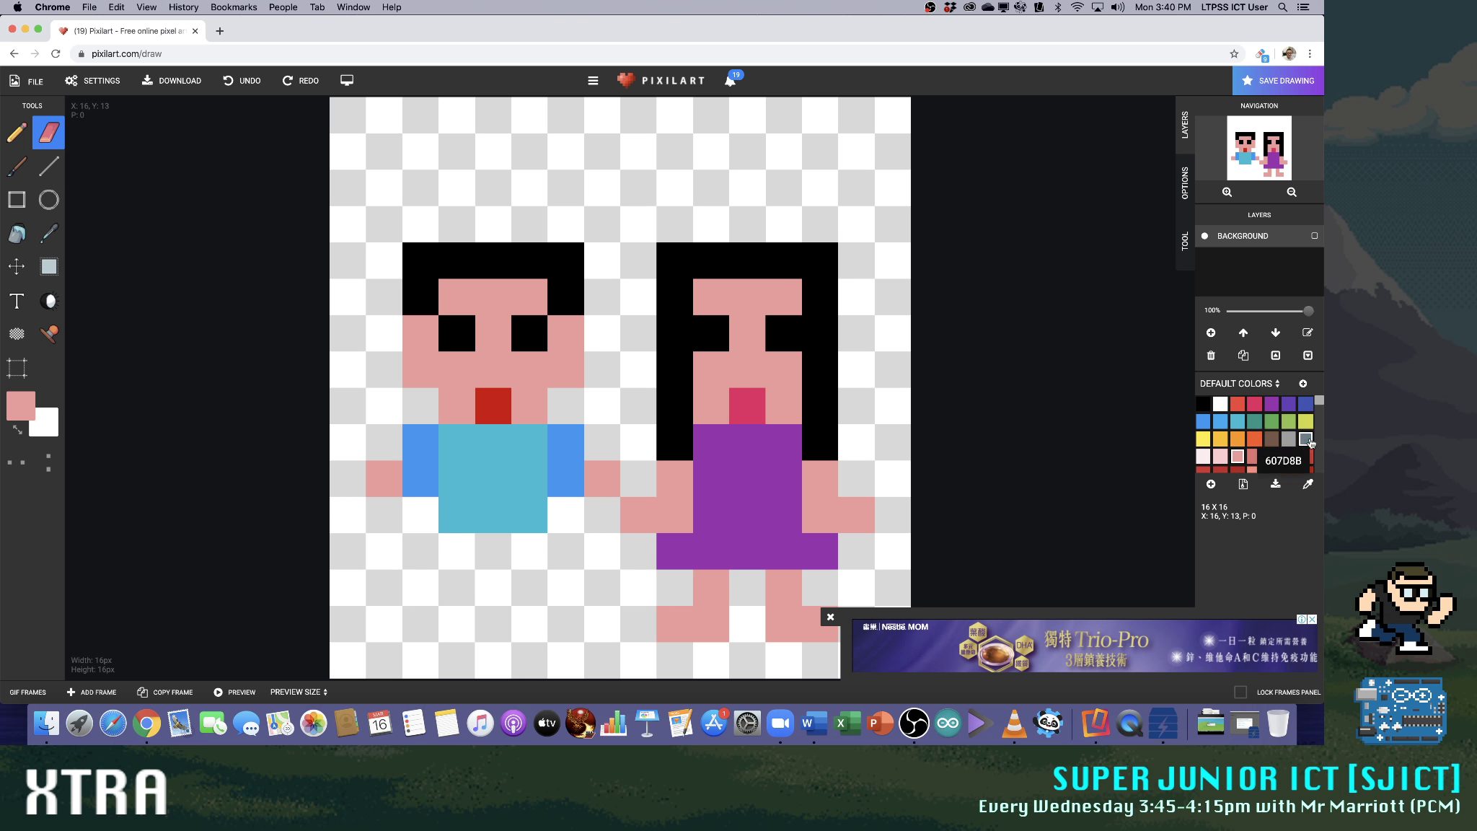
pyautogui.click(1237, 421)
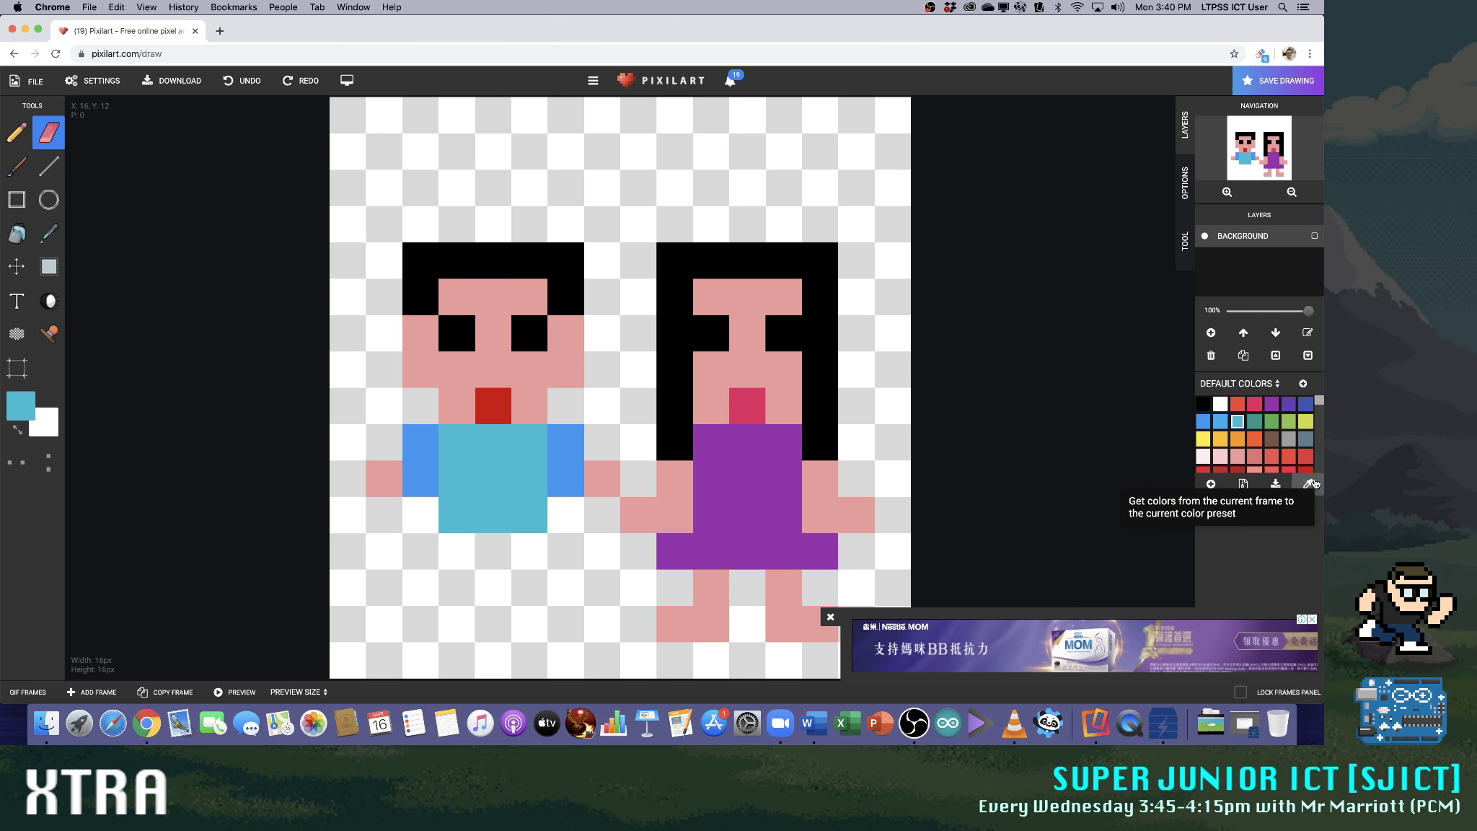
pyautogui.click(1271, 403)
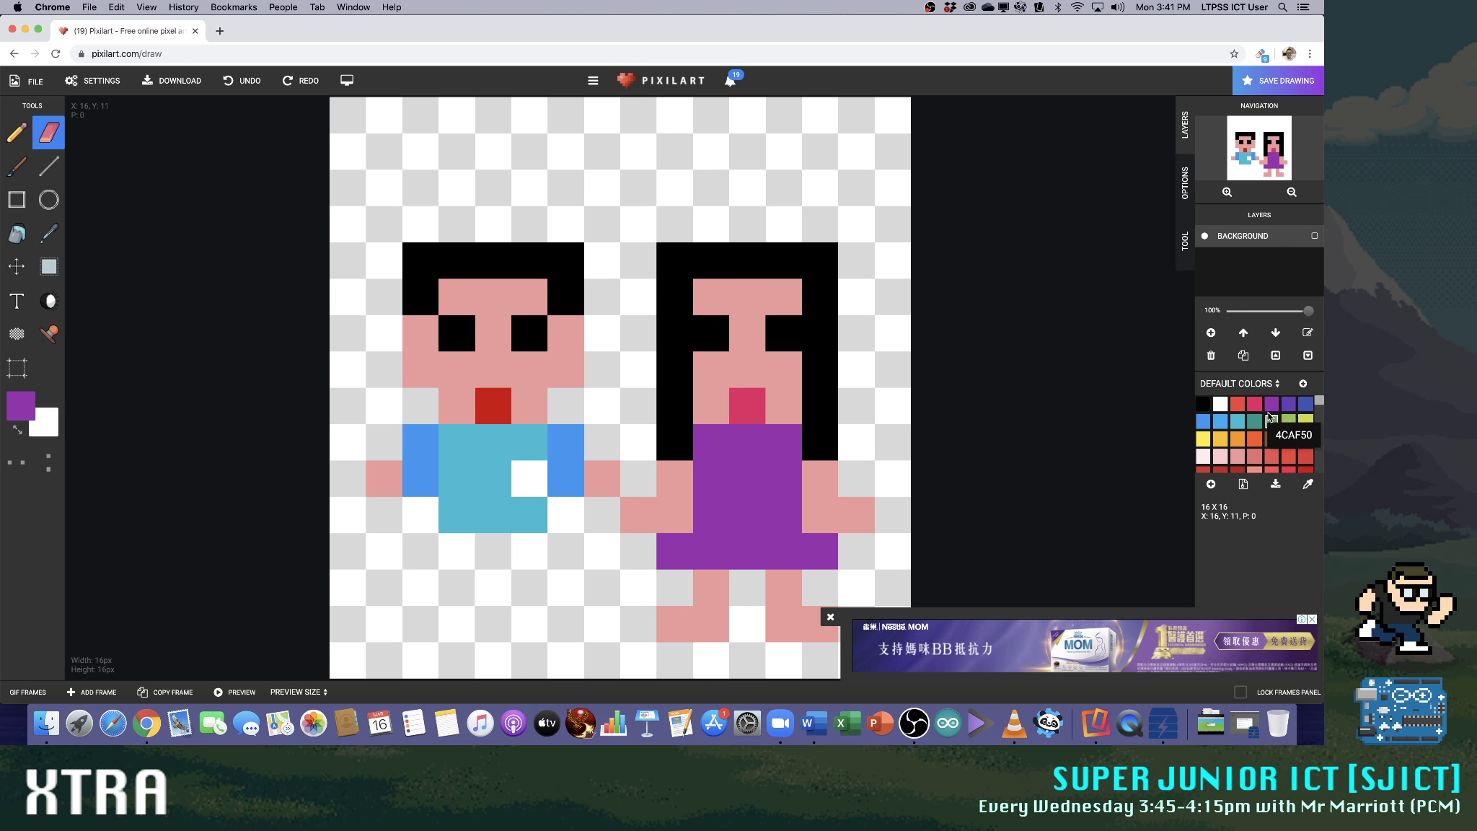
pyautogui.click(1237, 421)
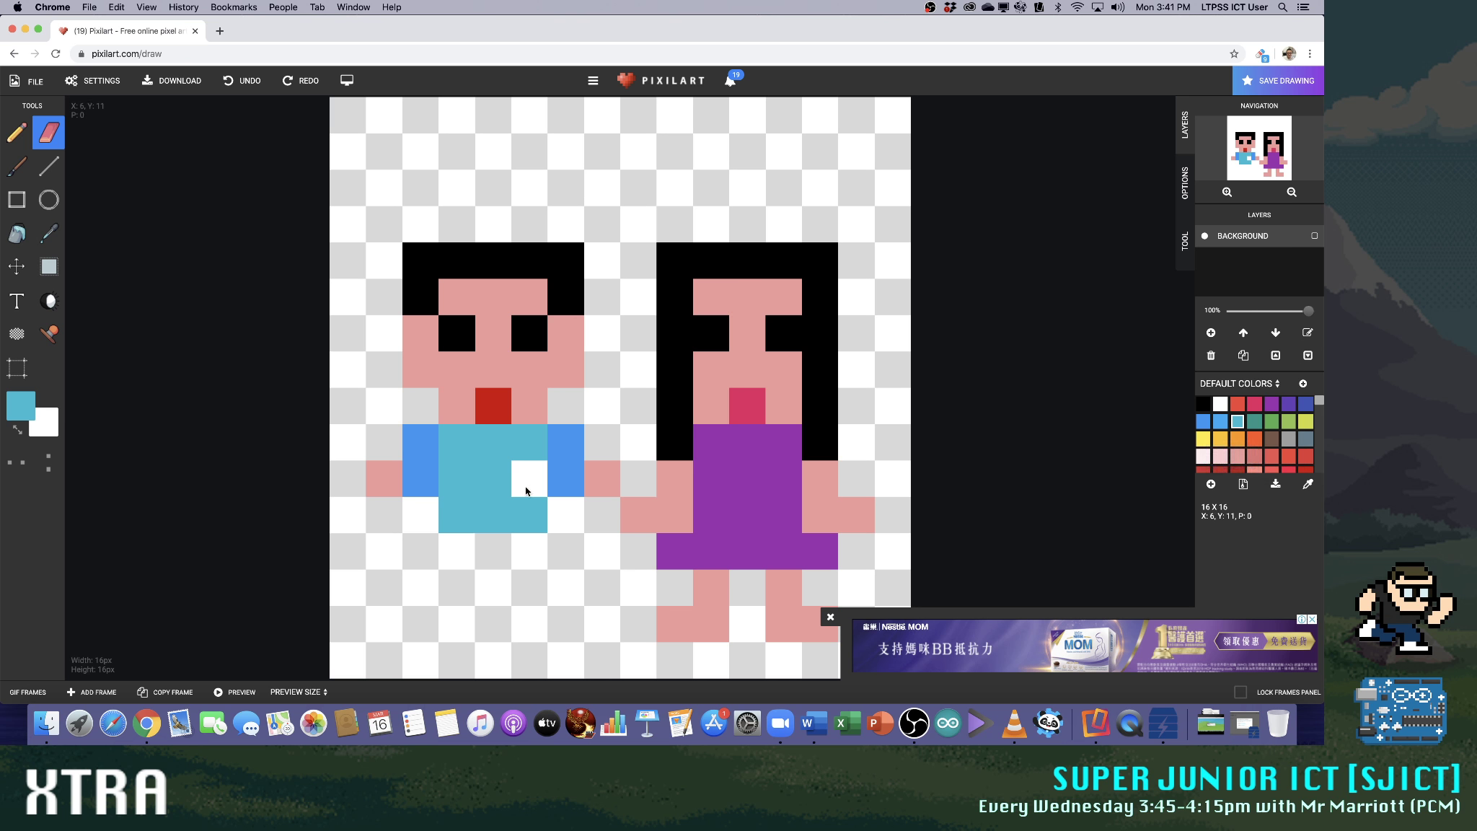
# Repaint the short-haired figure's body in light blue 00BCD4 with the Pencil, lengthening it by one row to four rows
pyautogui.click(15, 132)
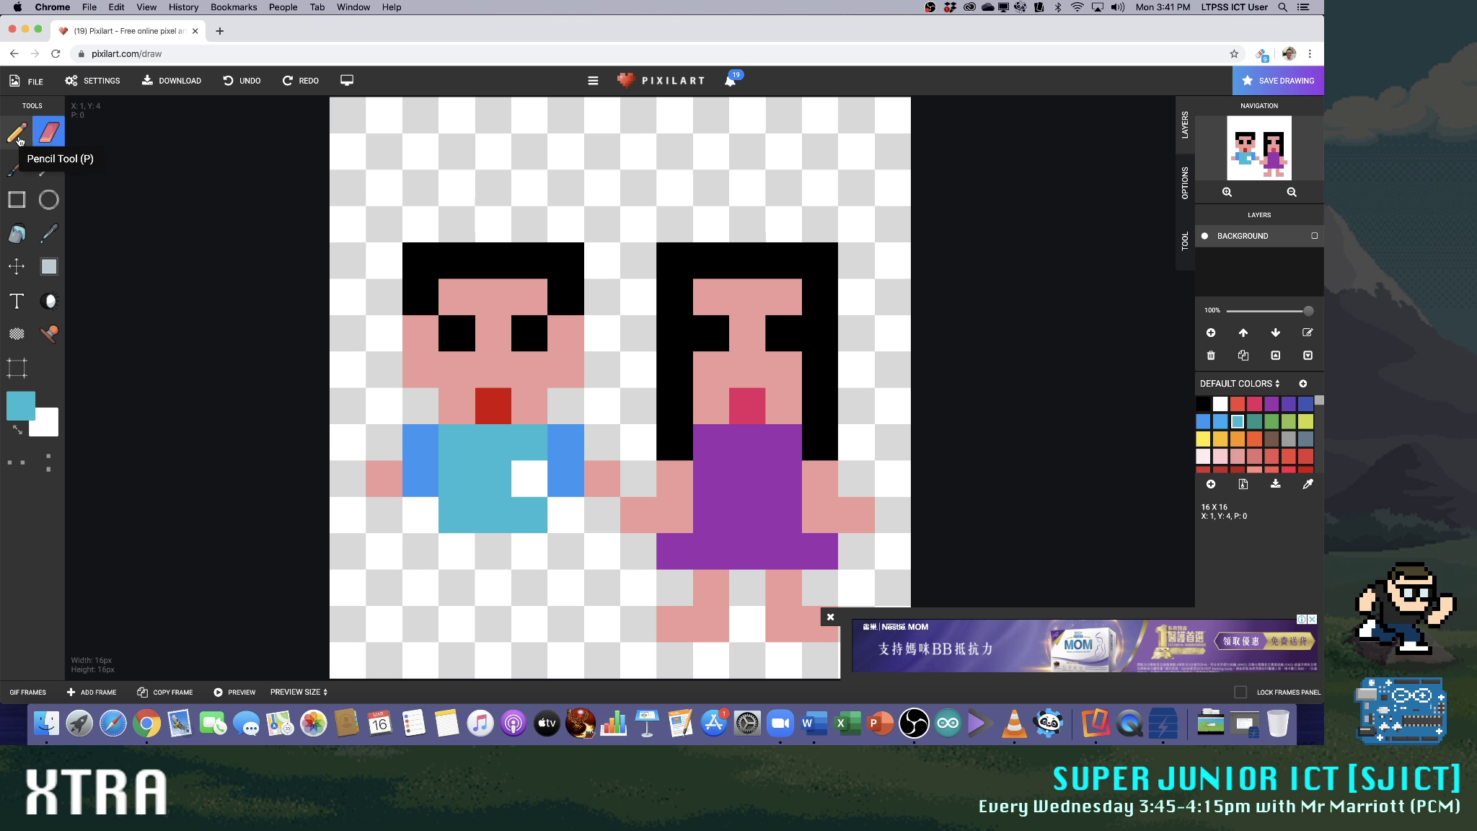
pyautogui.click(1272, 403)
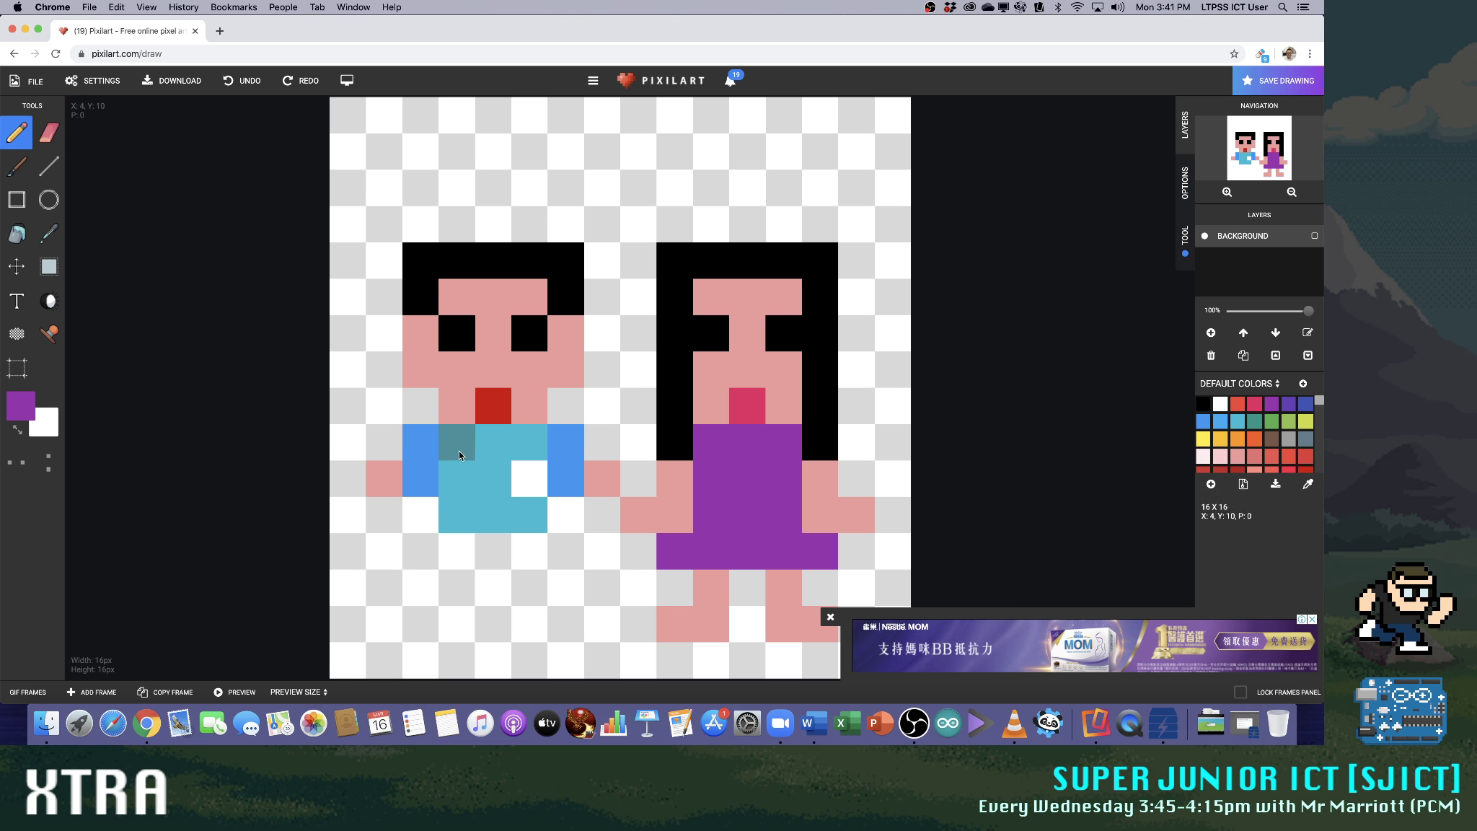
pyautogui.click(443, 445)
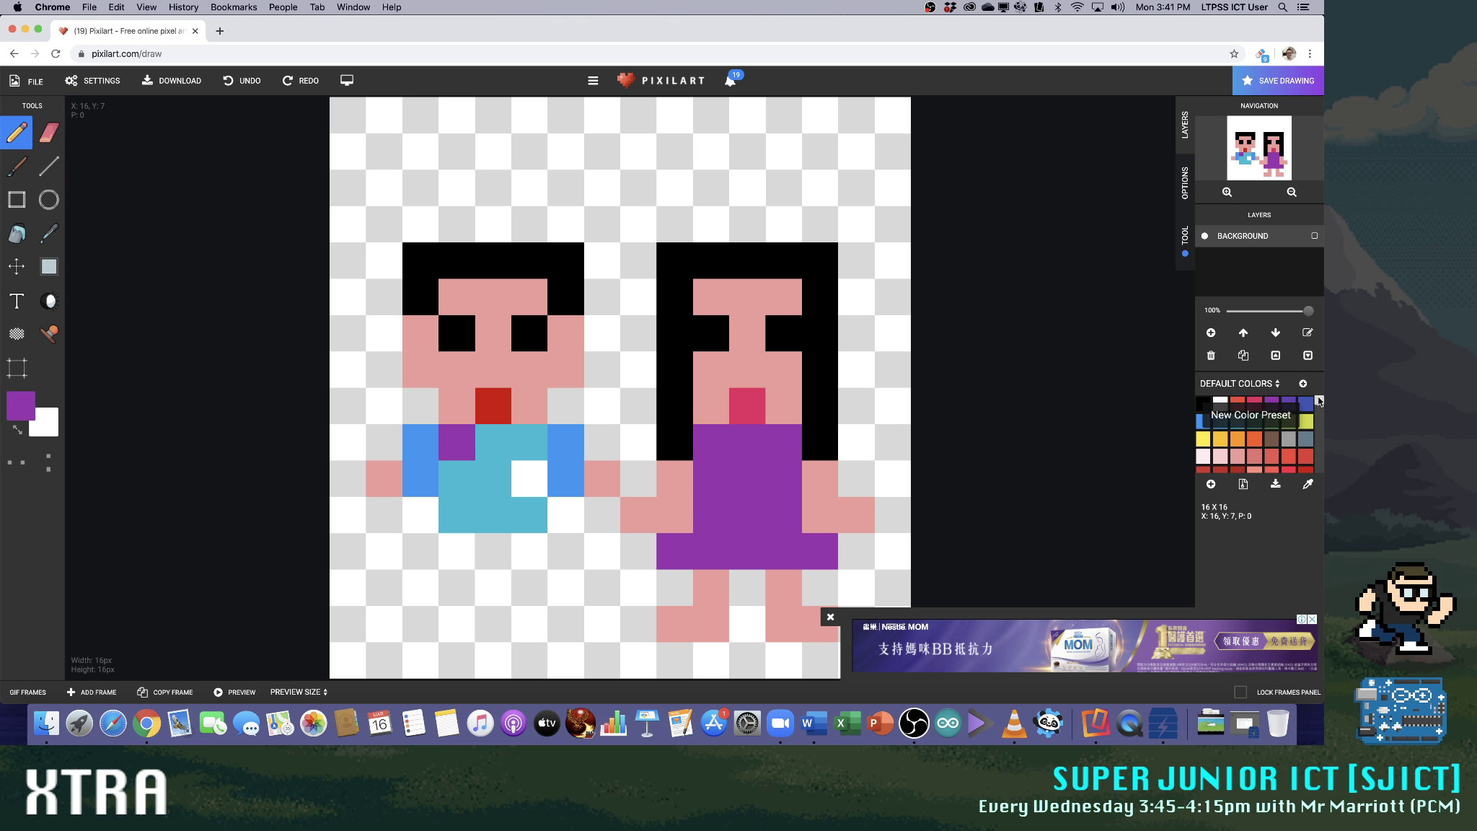
pyautogui.click(1237, 421)
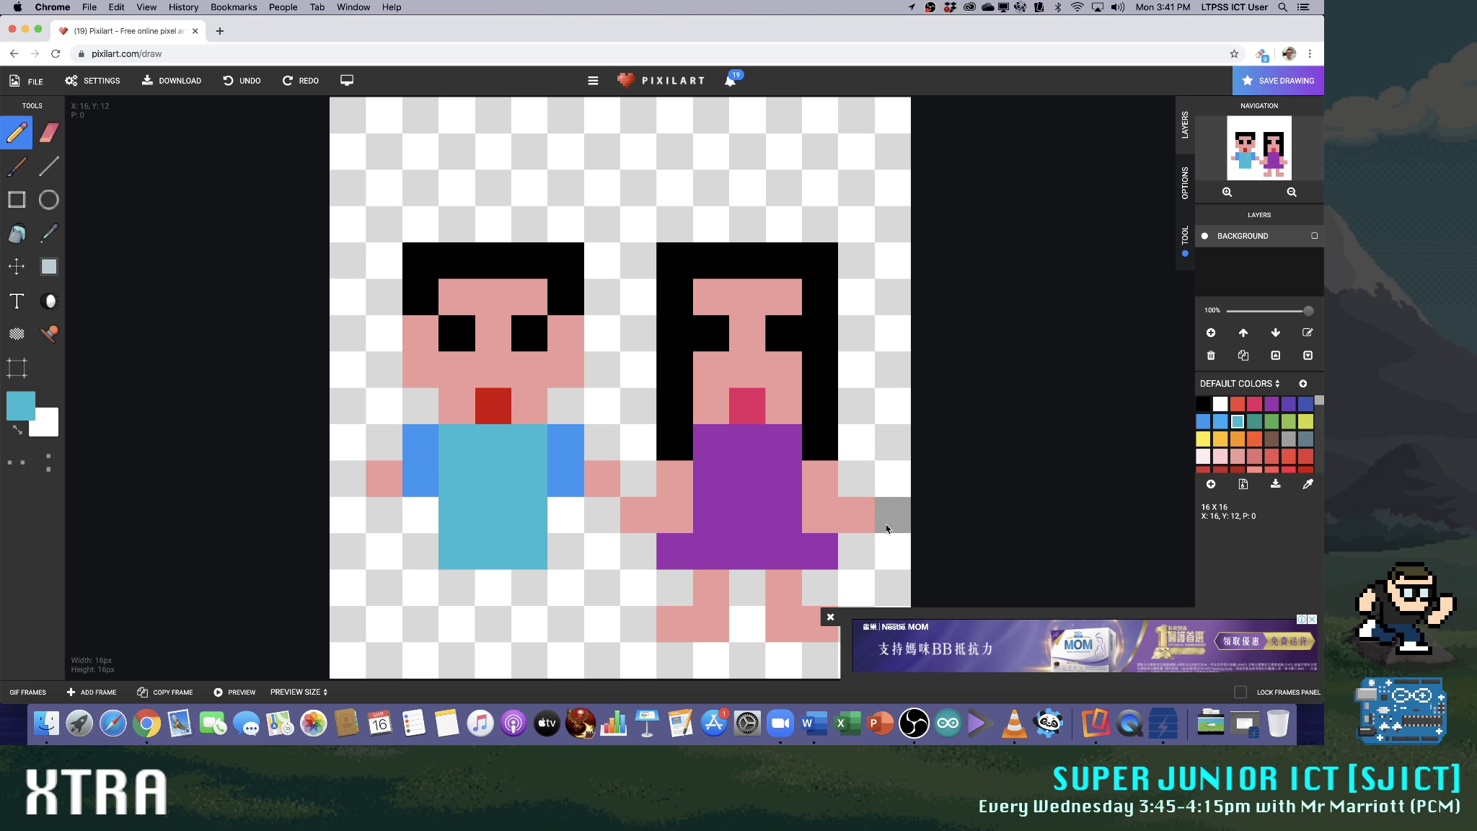
# Paint skin-coloured legs below the short-haired figure's body and cover the feet with black shoes two pixels wide
pyautogui.click(1237, 456)
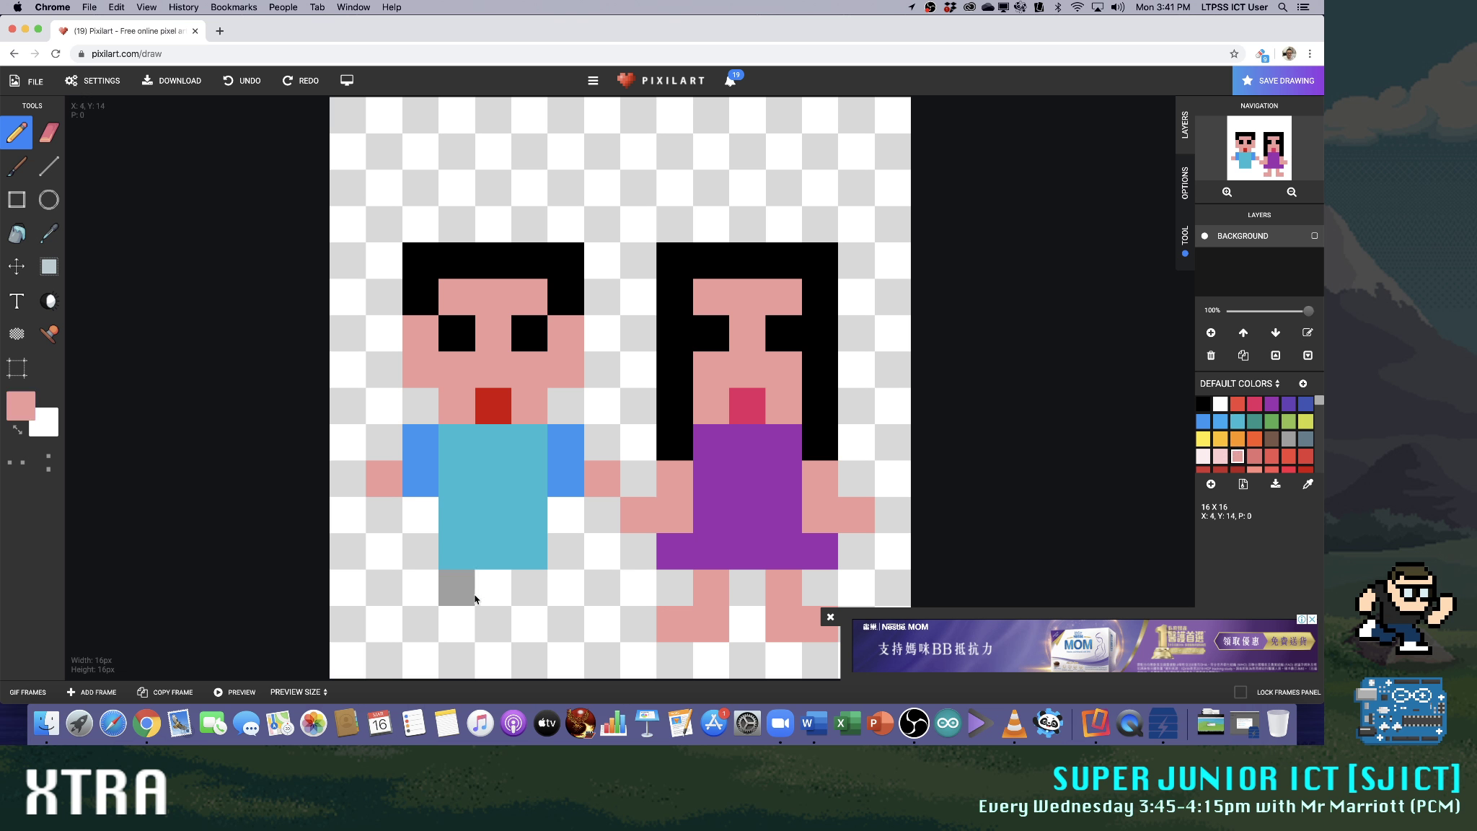
pyautogui.click(539, 586)
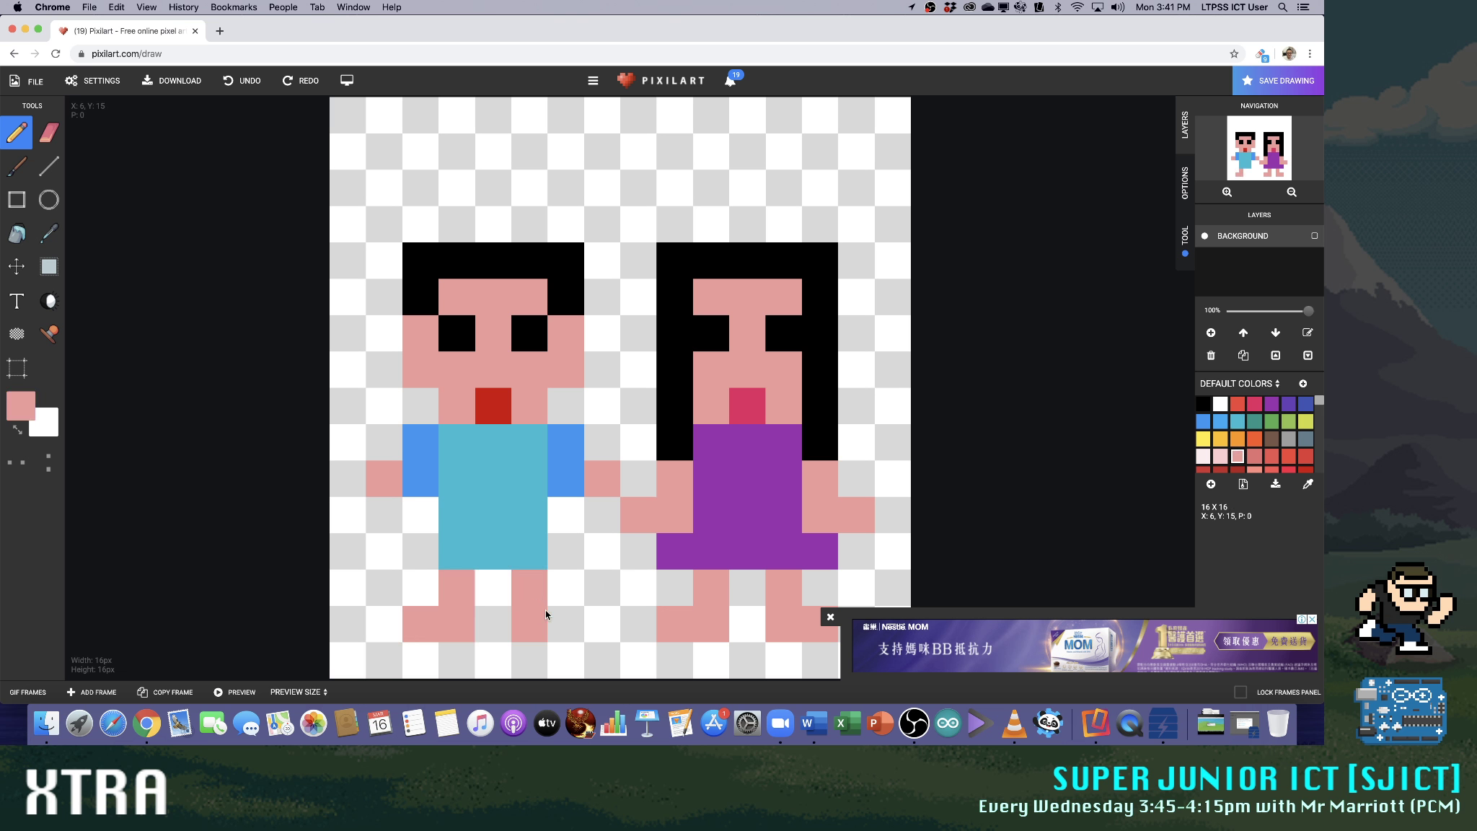
pyautogui.click(564, 617)
pyautogui.click(1202, 403)
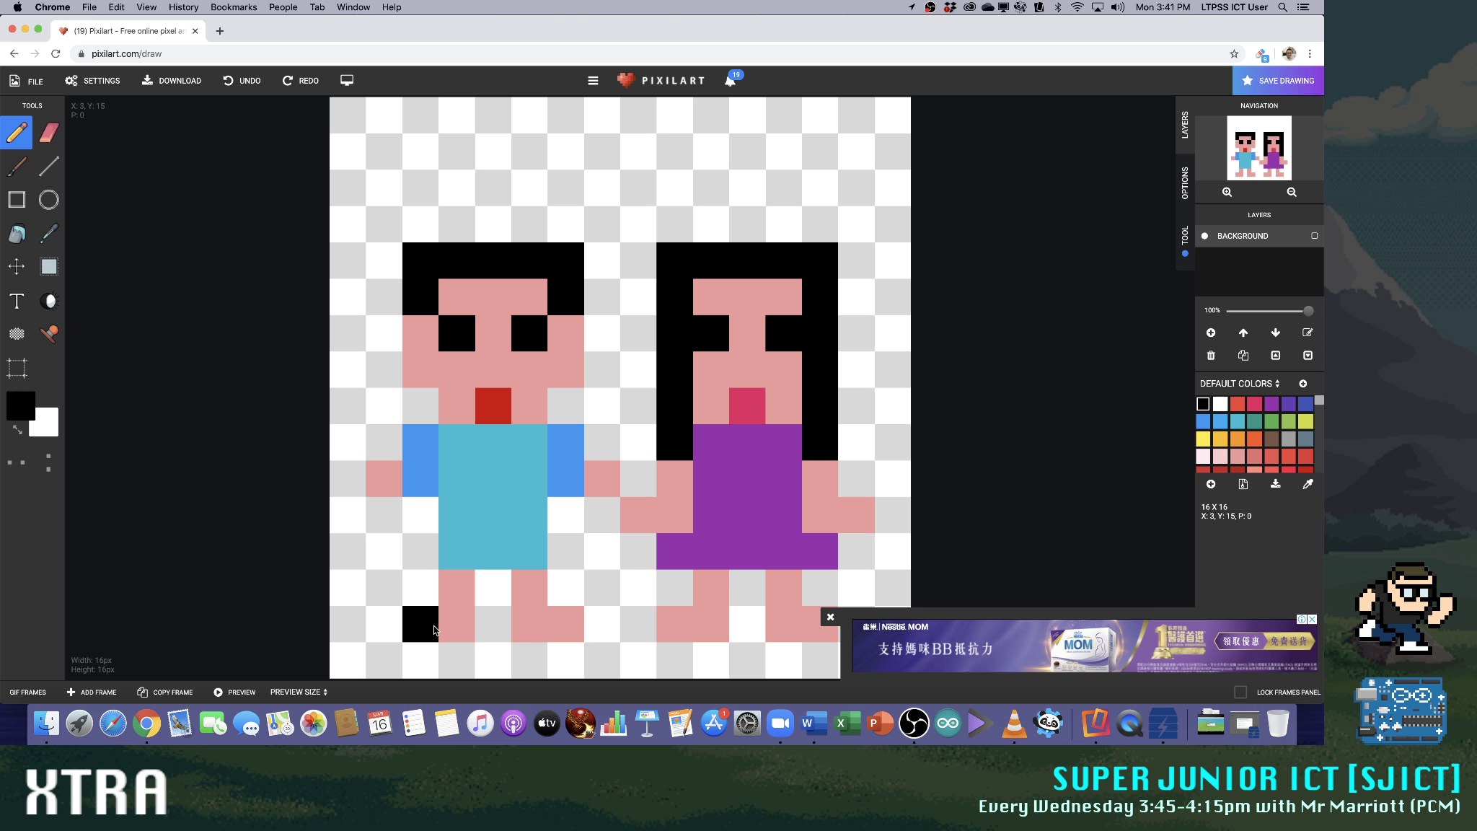
pyautogui.moveTo(535, 633); pyautogui.dragTo(567, 624)
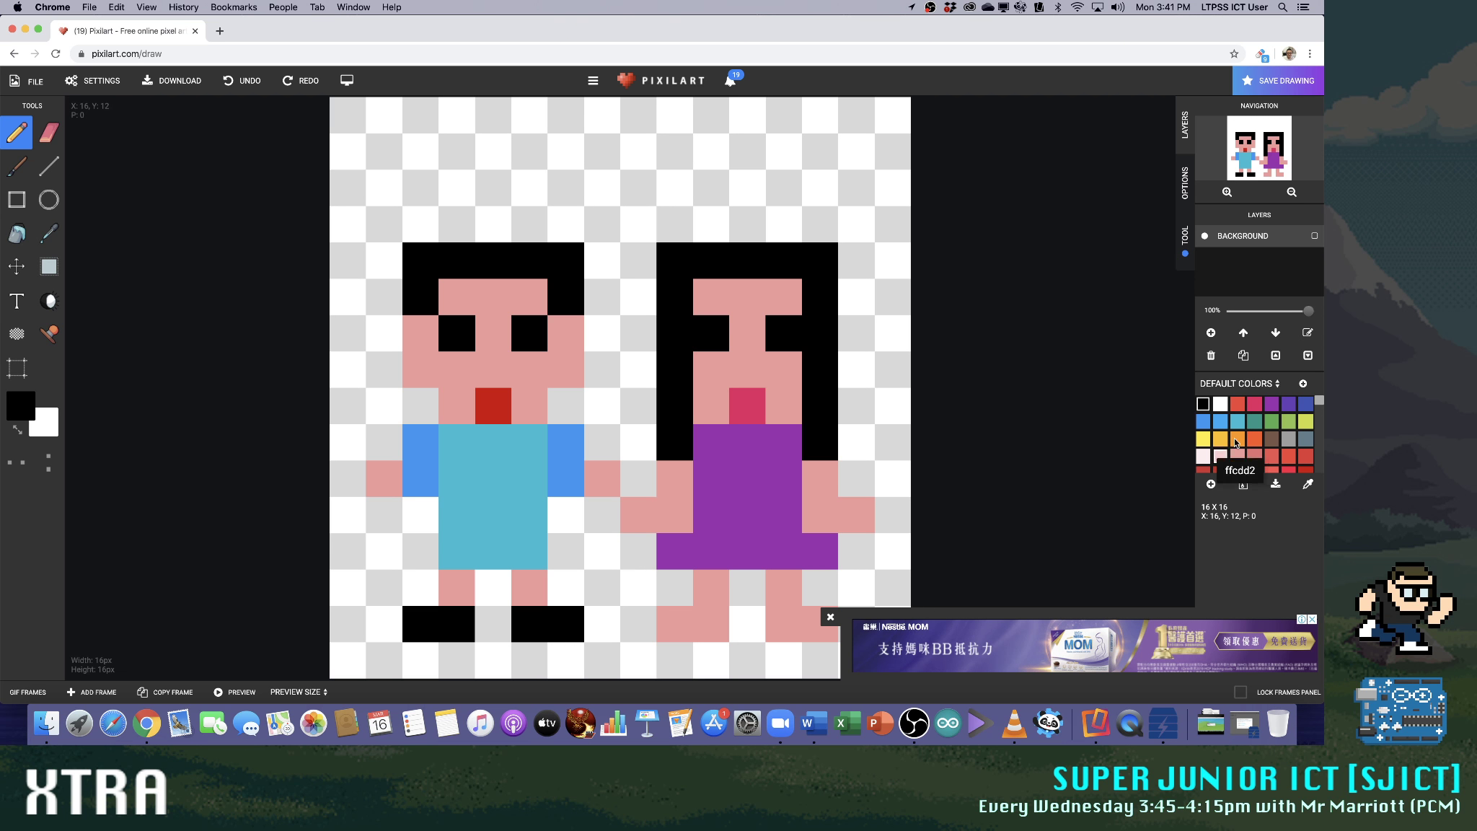
# Recolour the single-pixel legs above the feet of both figures in gray
pyautogui.click(1218, 405)
pyautogui.click(537, 592)
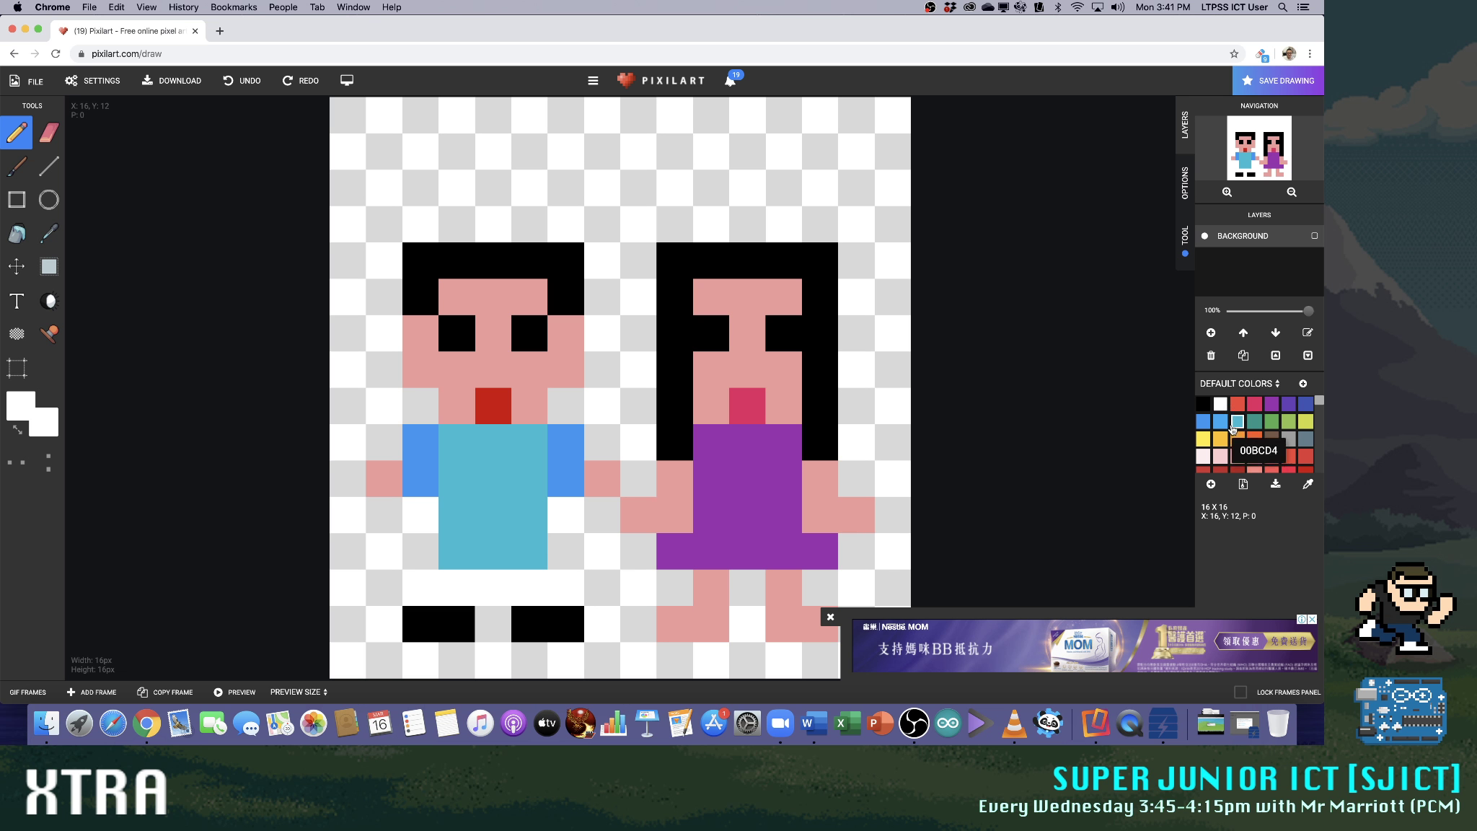
pyautogui.click(1288, 436)
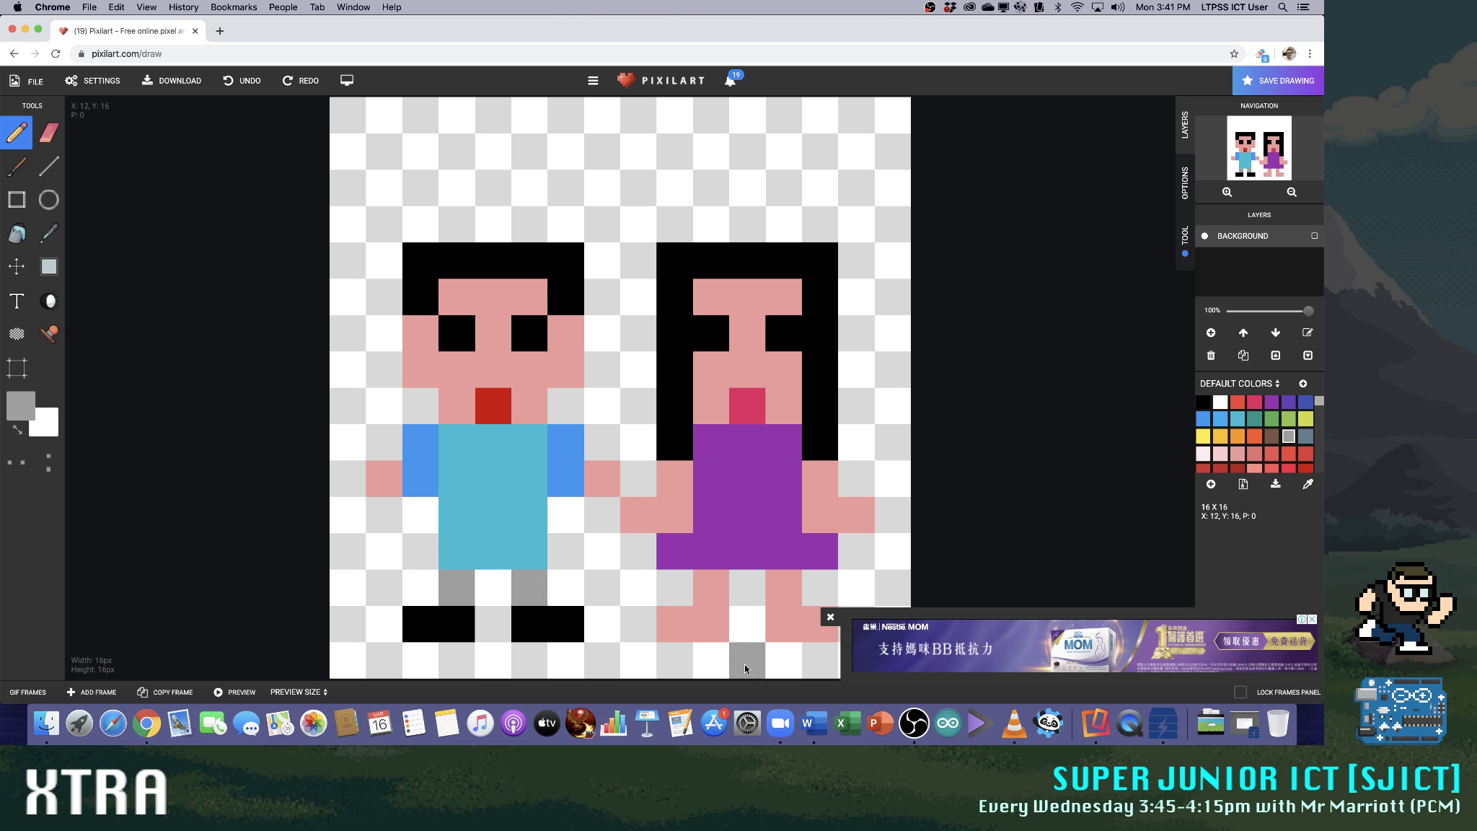
pyautogui.click(794, 584)
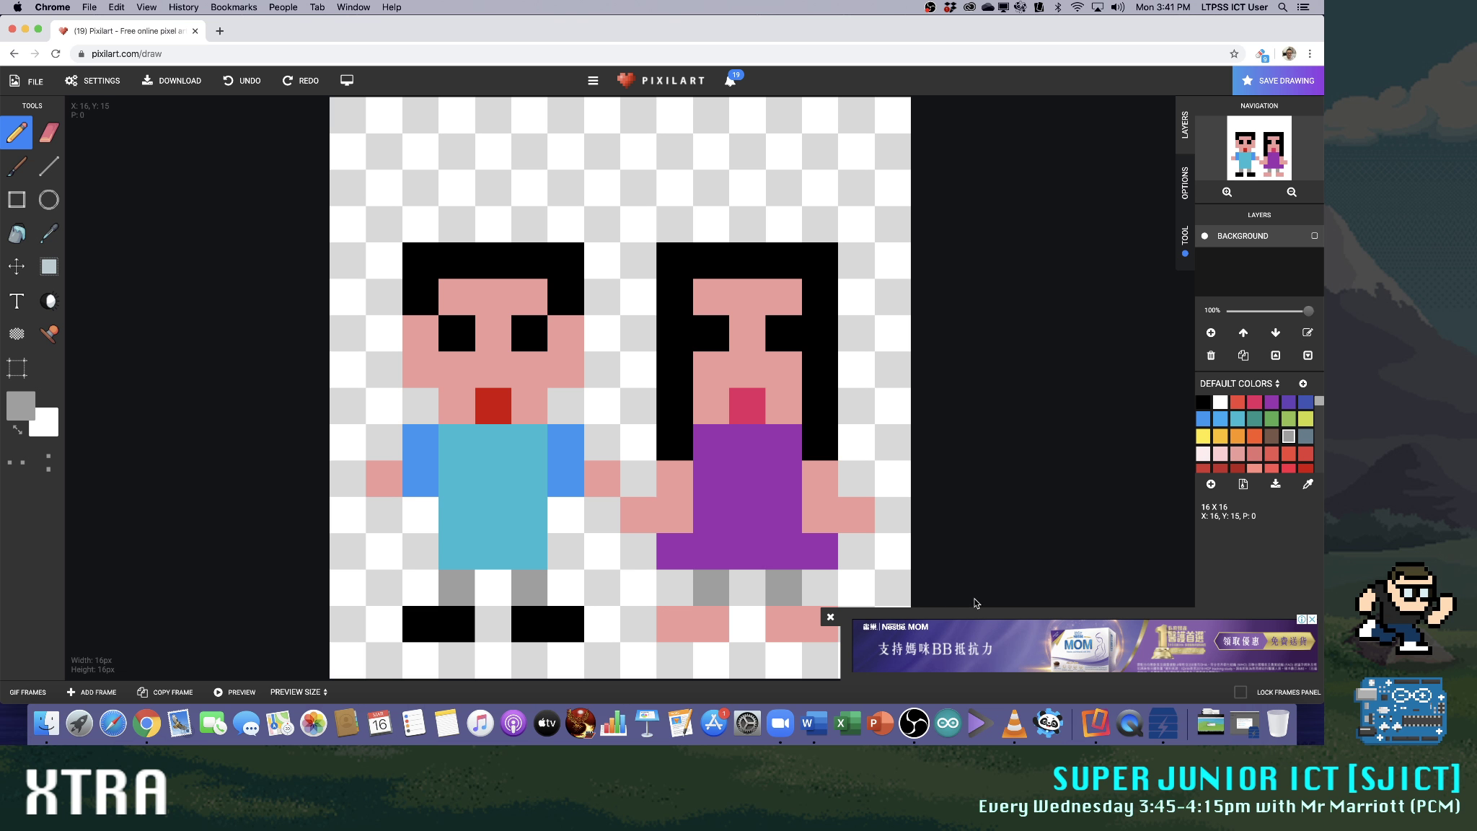
# Paint the long-haired figure's feet as red shoes two pixels wide and close the advertisement covering the canvas
pyautogui.click(1203, 401)
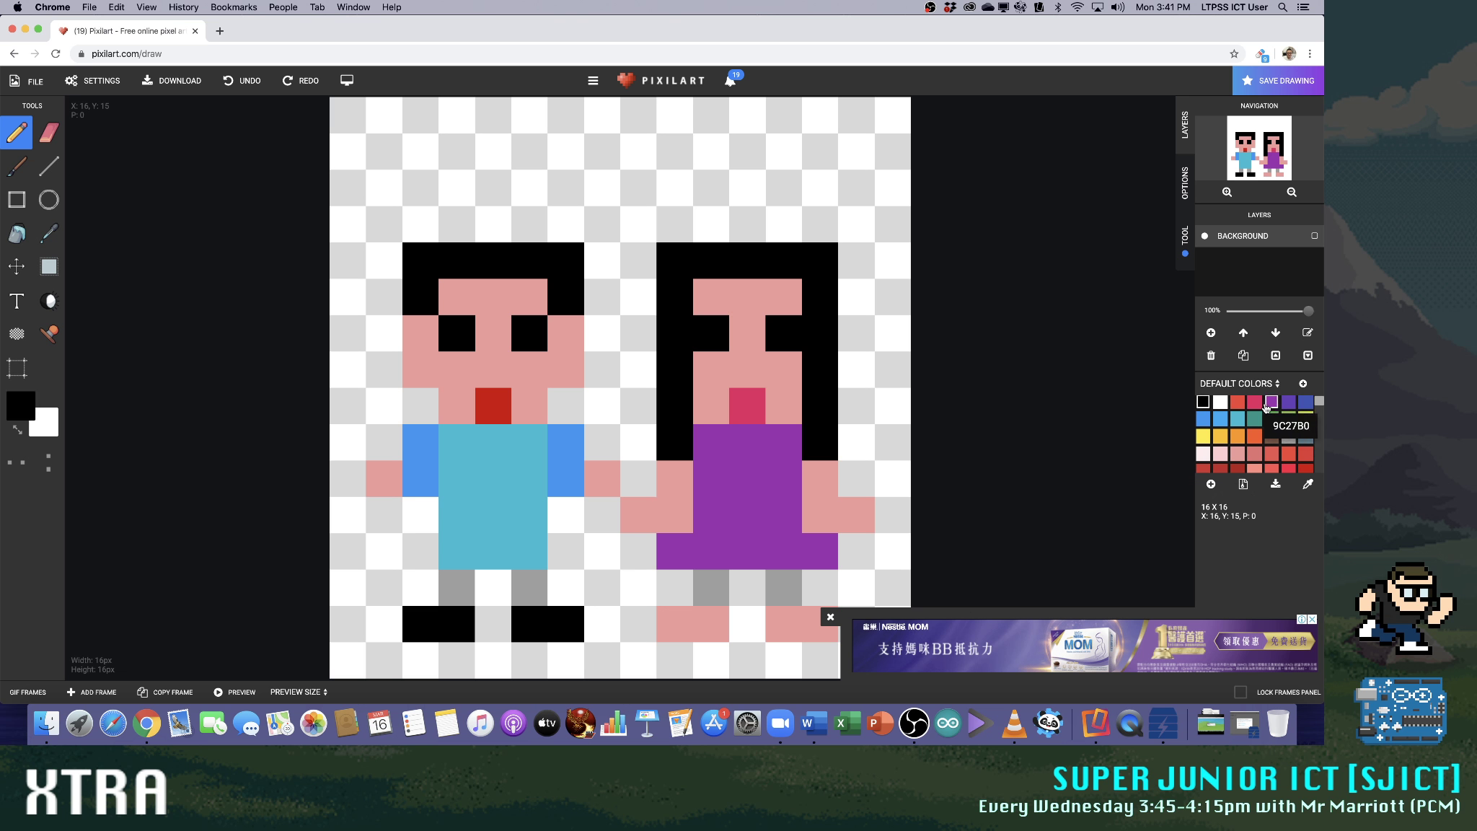
pyautogui.click(1289, 469)
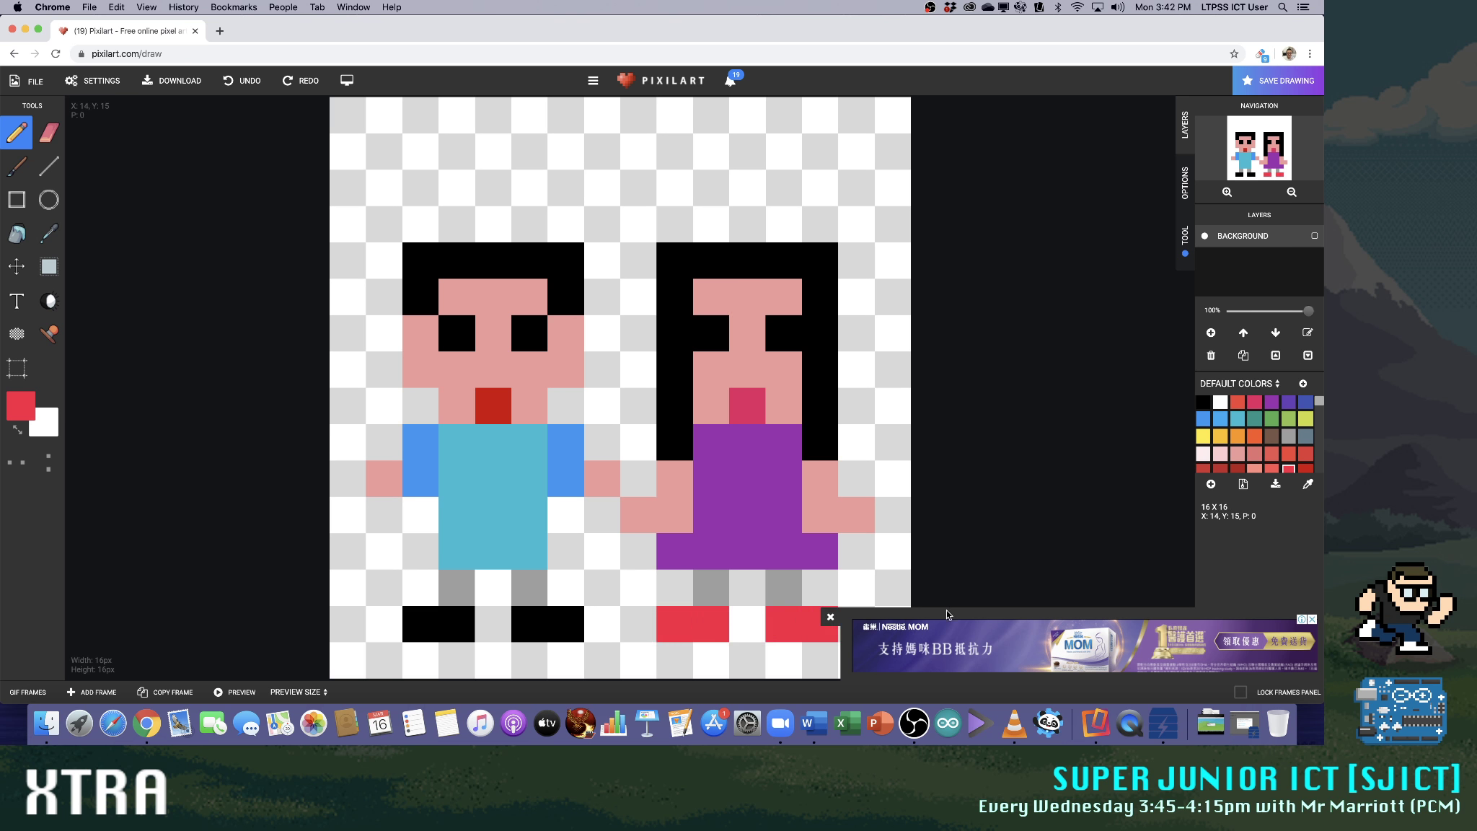
pyautogui.click(830, 616)
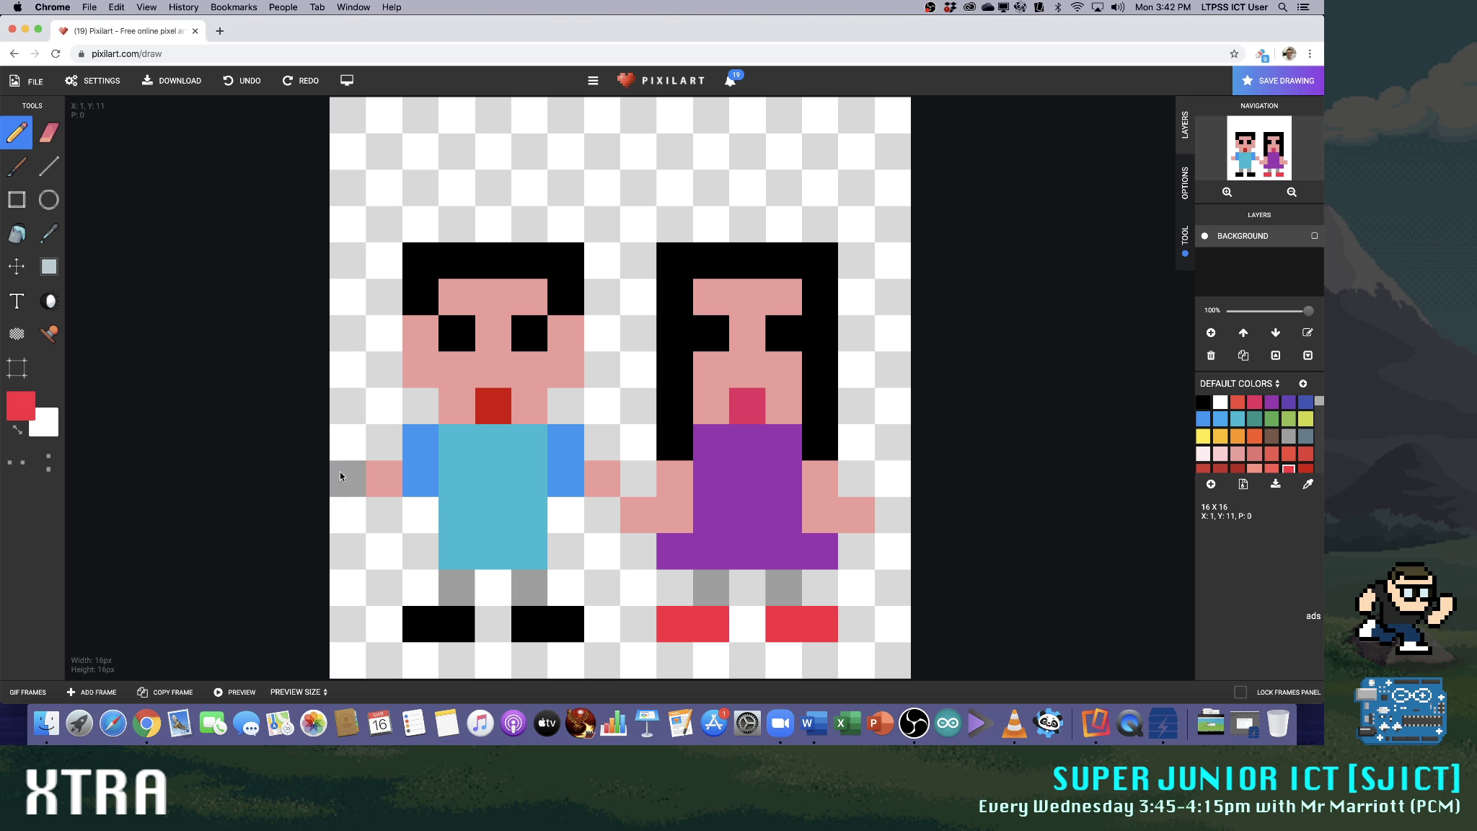
# Add a skin-coloured pixel directly above the short-haired figure's outer hand and switch to the Eraser
pyautogui.click(1237, 453)
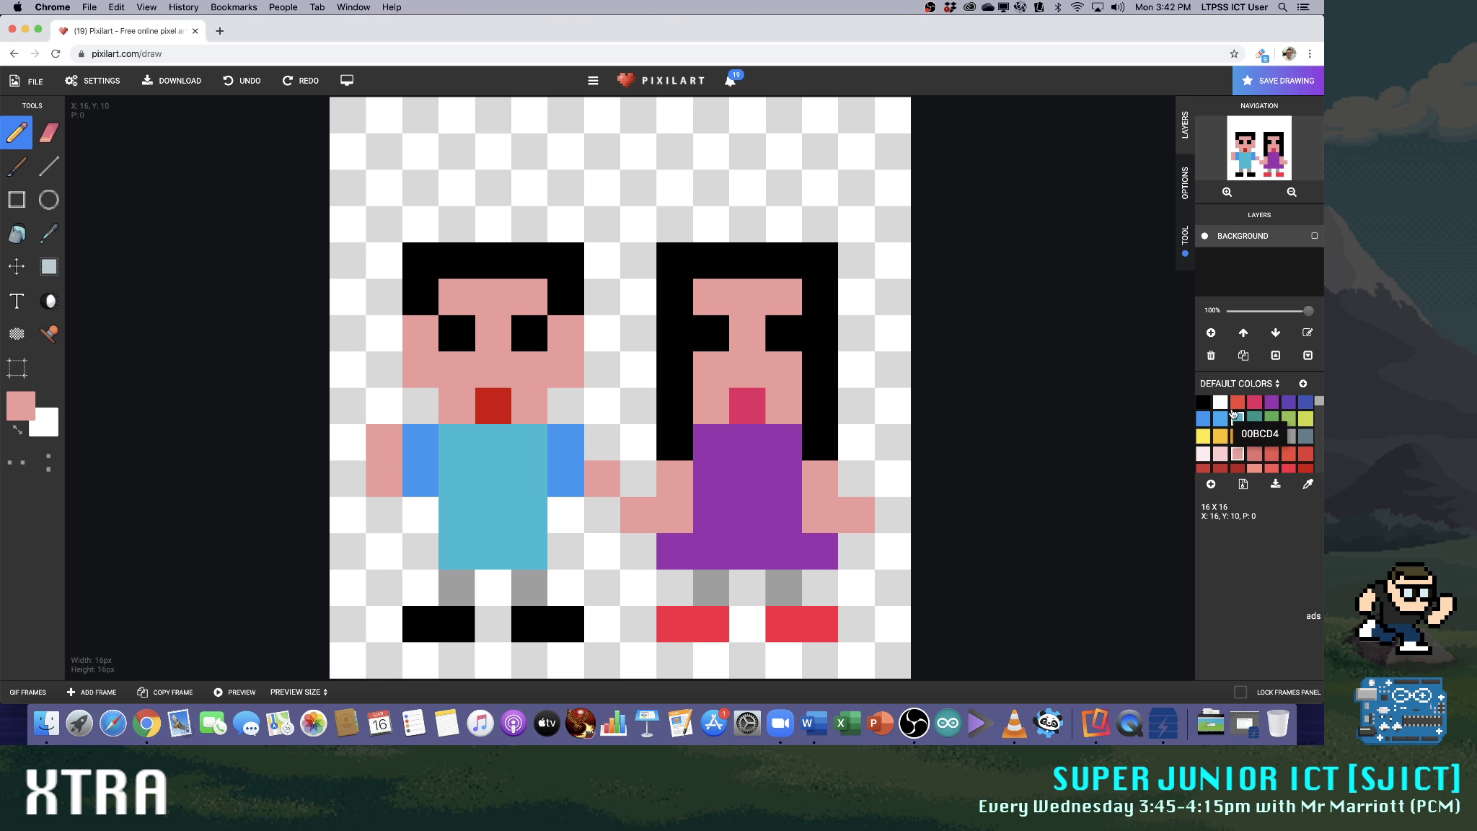
pyautogui.click(50, 134)
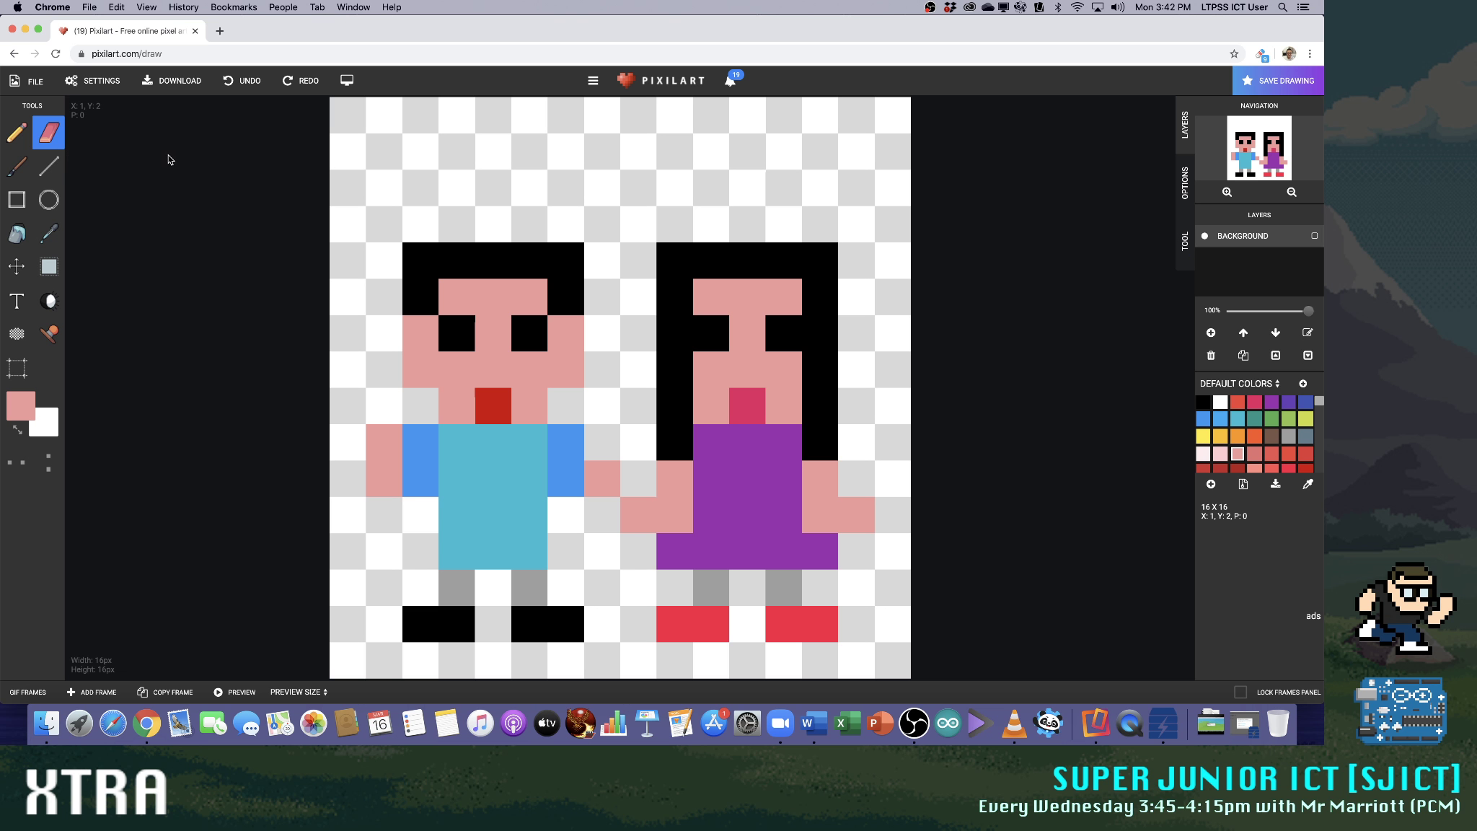
# Try the 2:2 preview size for the GIF frames and set the preview size to Default
pyautogui.click(299, 691)
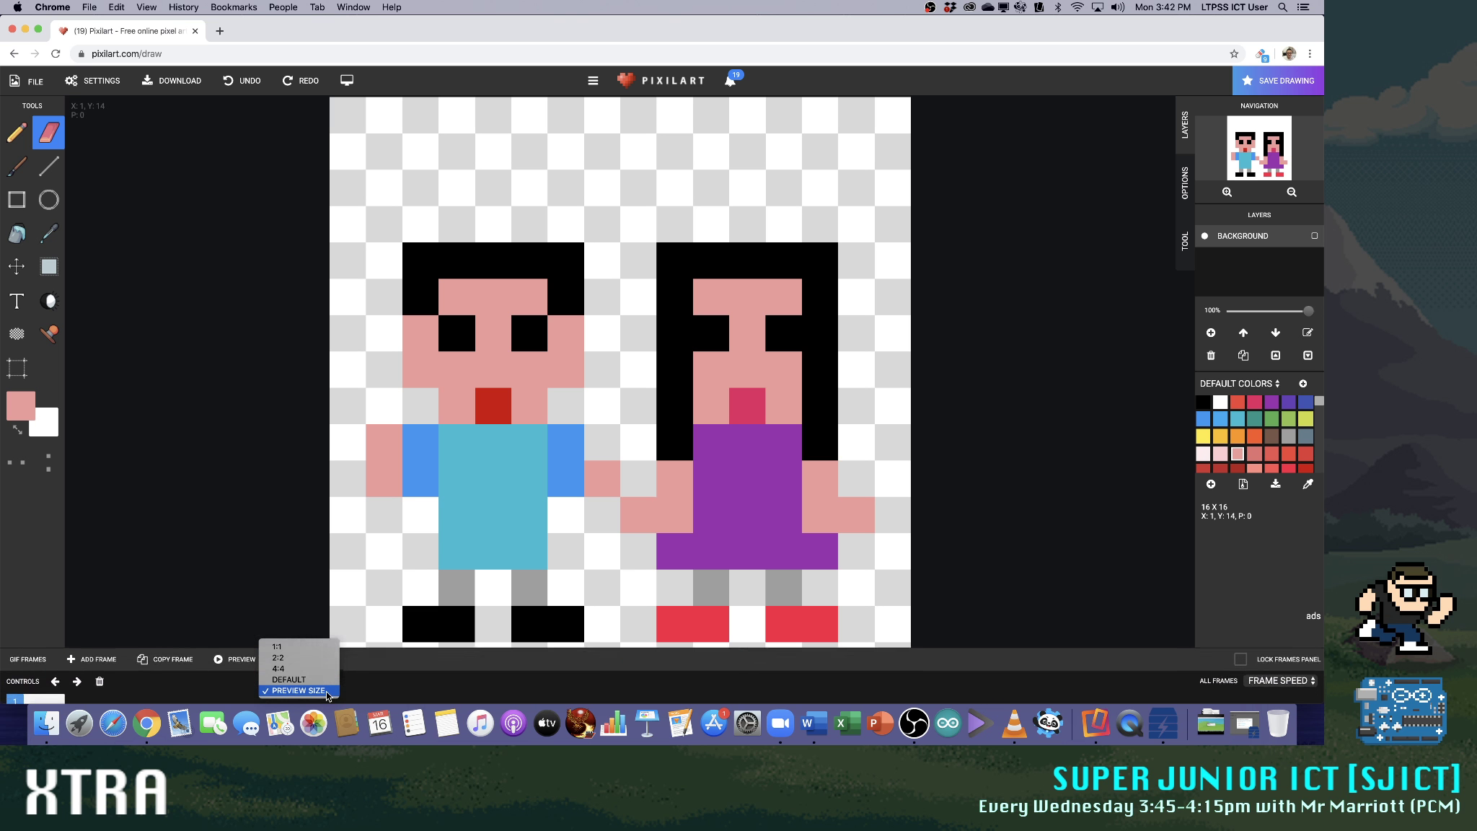
pyautogui.click(296, 645)
pyautogui.click(323, 622)
pyautogui.click(306, 632)
pyautogui.click(296, 621)
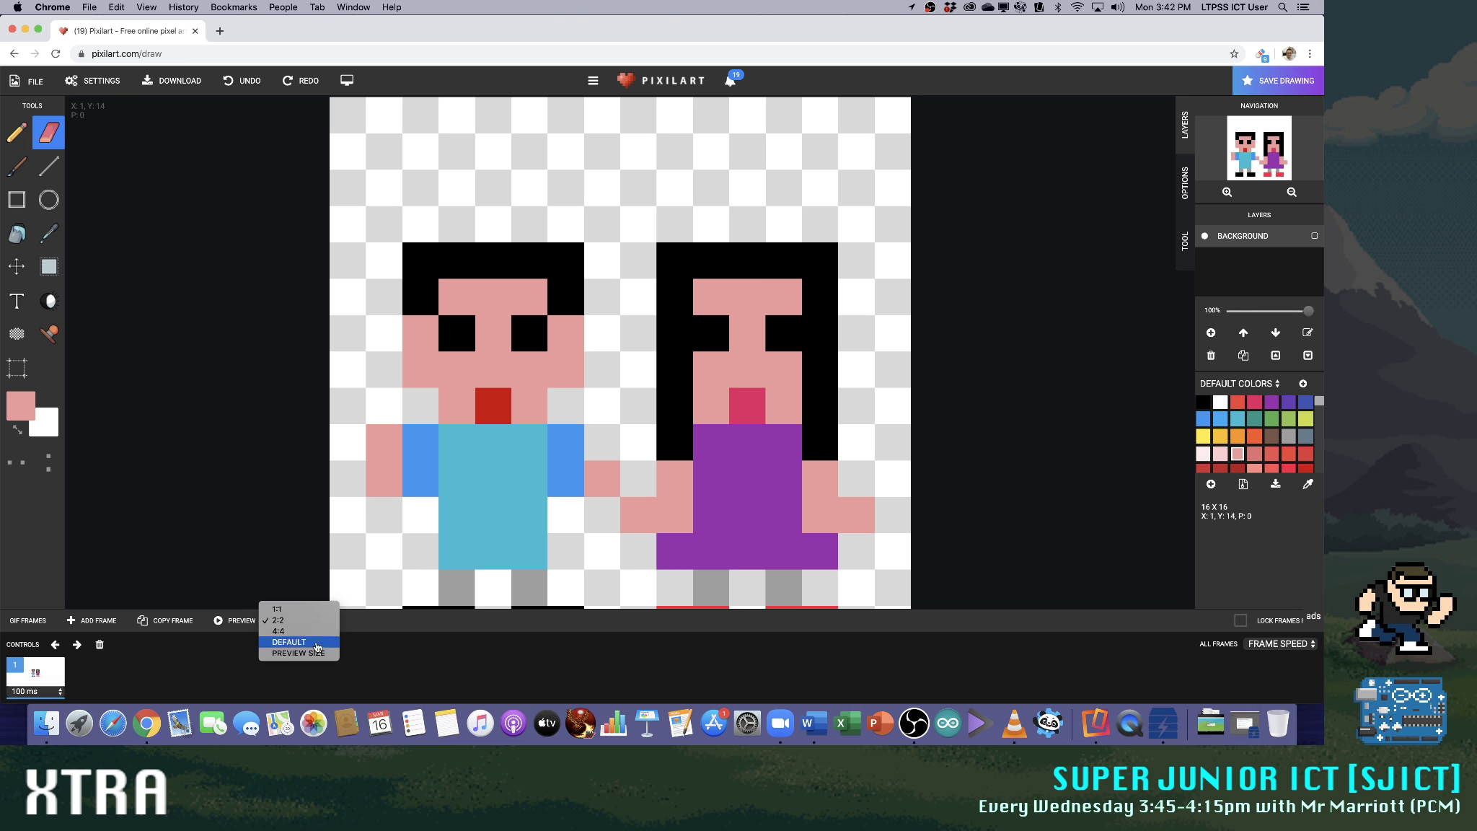
pyautogui.click(292, 642)
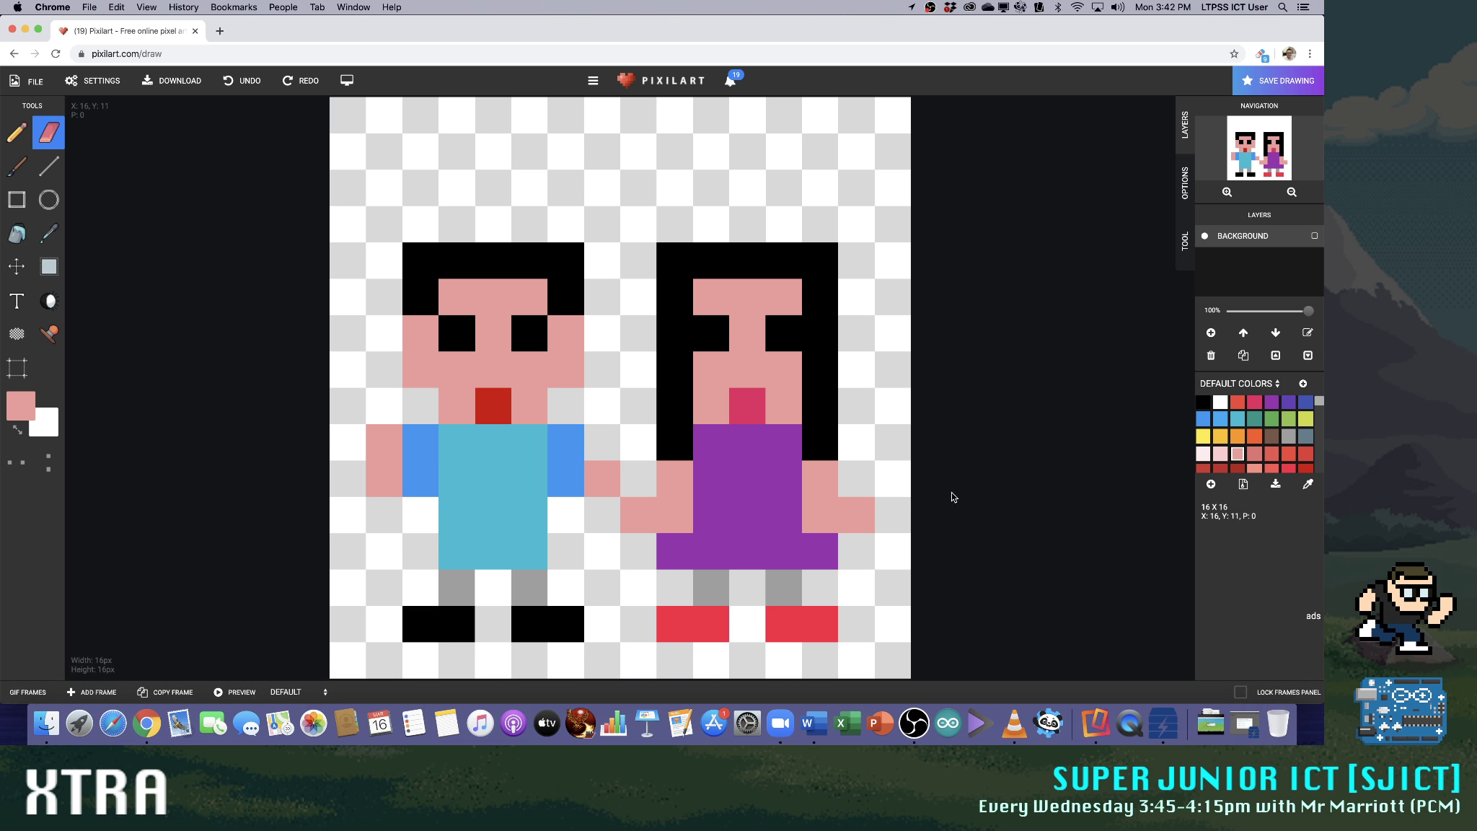
# Recolour the short-haired figure's whole shirt and the long-haired figure's dress in the same blue with the Pencil
pyautogui.moveTo(1308, 311)
pyautogui.mouseDown()
pyautogui.moveTo(1226, 316)
pyautogui.moveTo(1314, 315)
pyautogui.mouseUp()
pyautogui.click(517, 417)
pyautogui.click(1220, 418)
pyautogui.click(1203, 418)
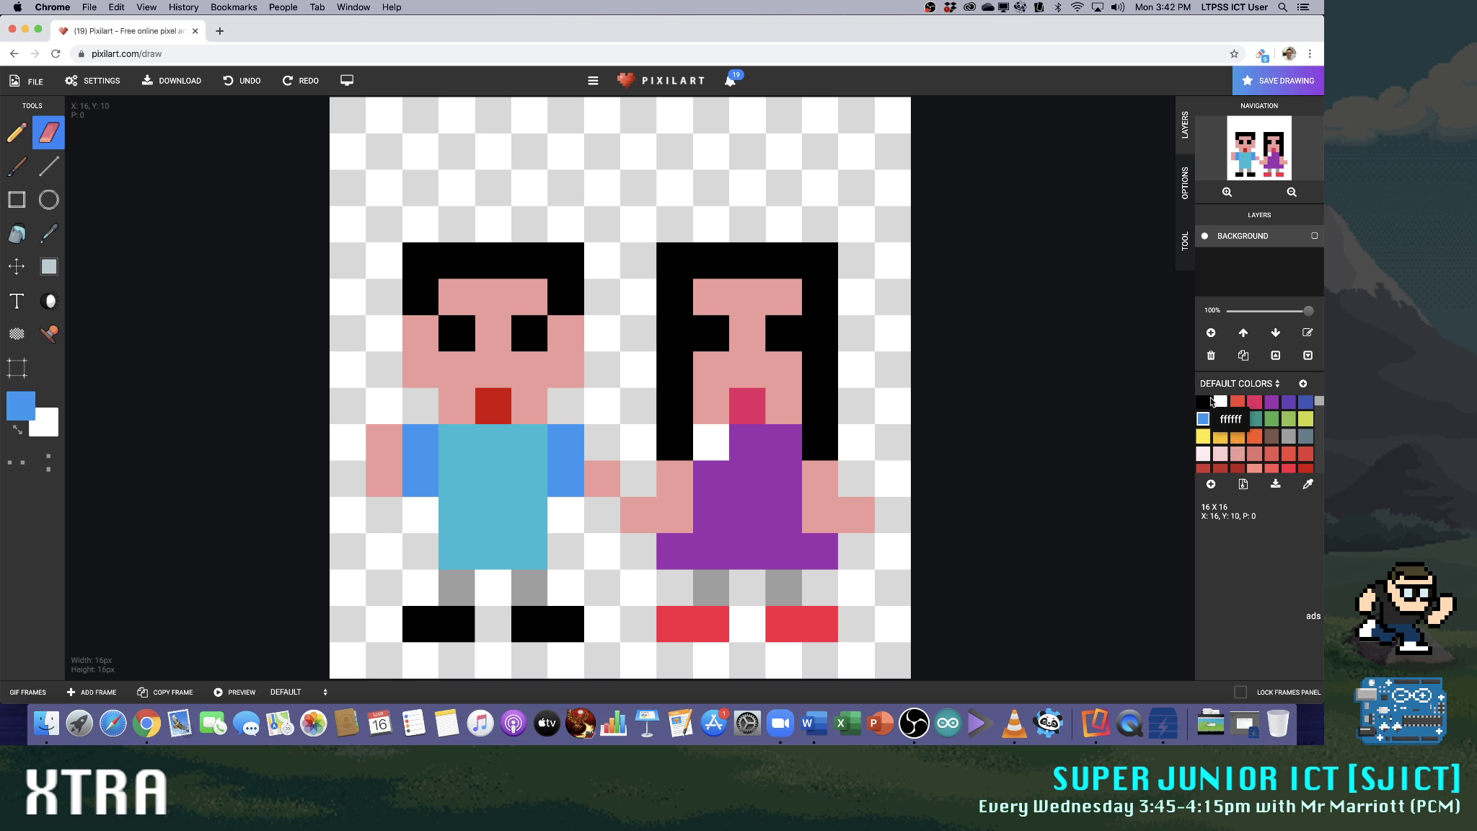
pyautogui.click(16, 132)
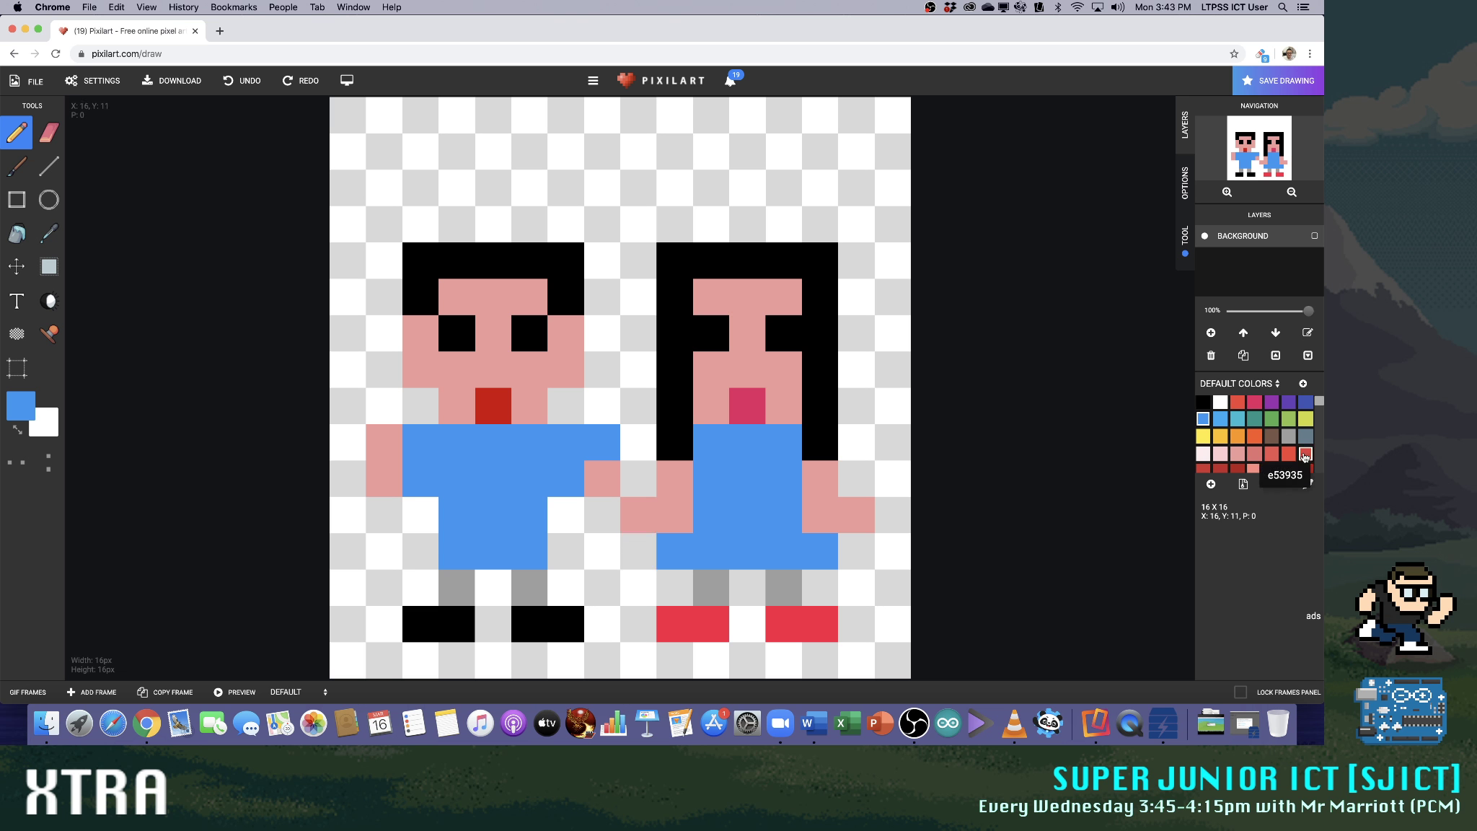
# Extend the short-haired figure's arms with skin-coloured pixels, lowering the outer hand and raising the hand next to the long-haired figure
pyautogui.click(1237, 453)
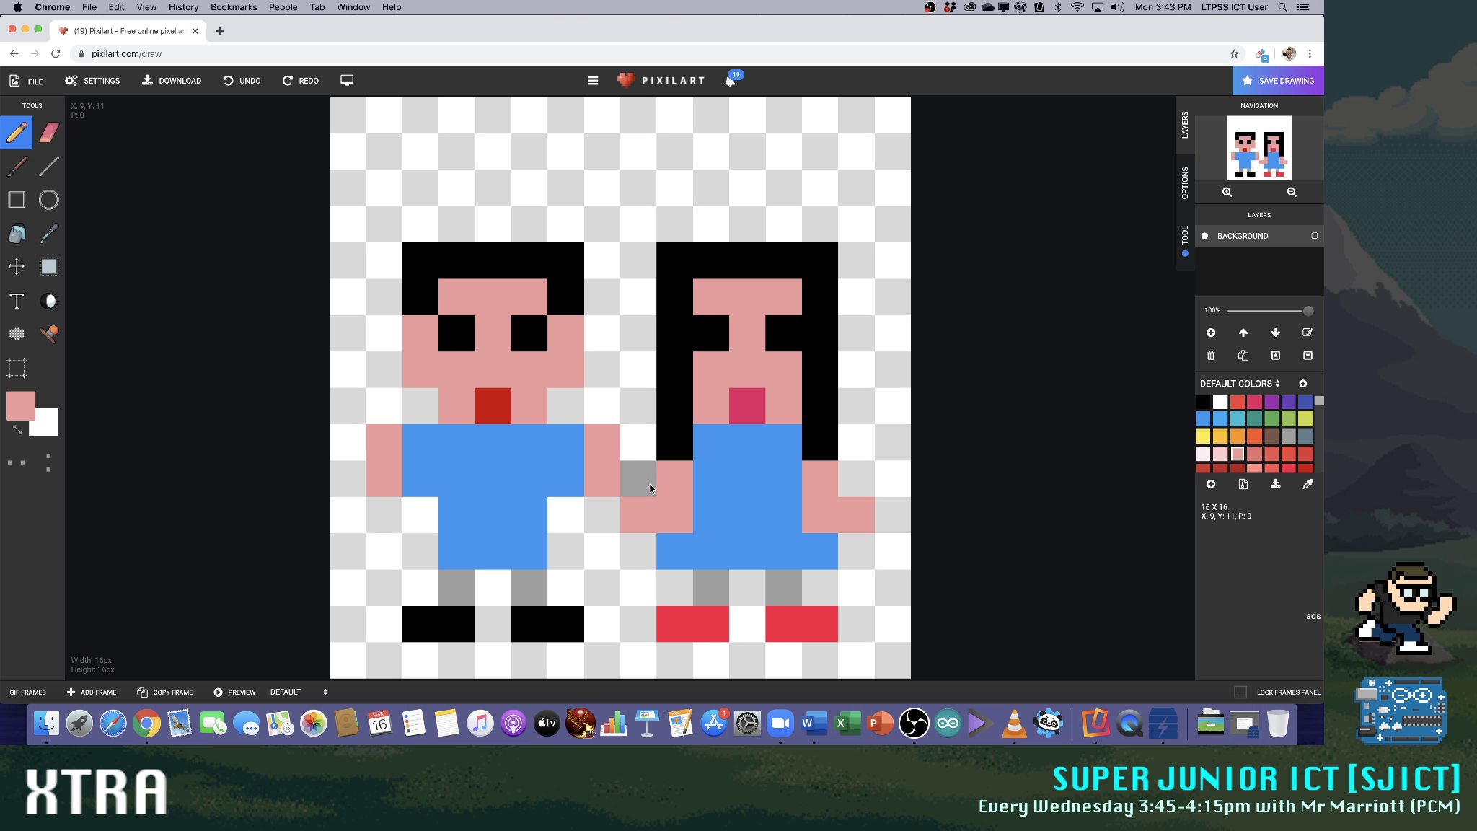
pyautogui.click(649, 510)
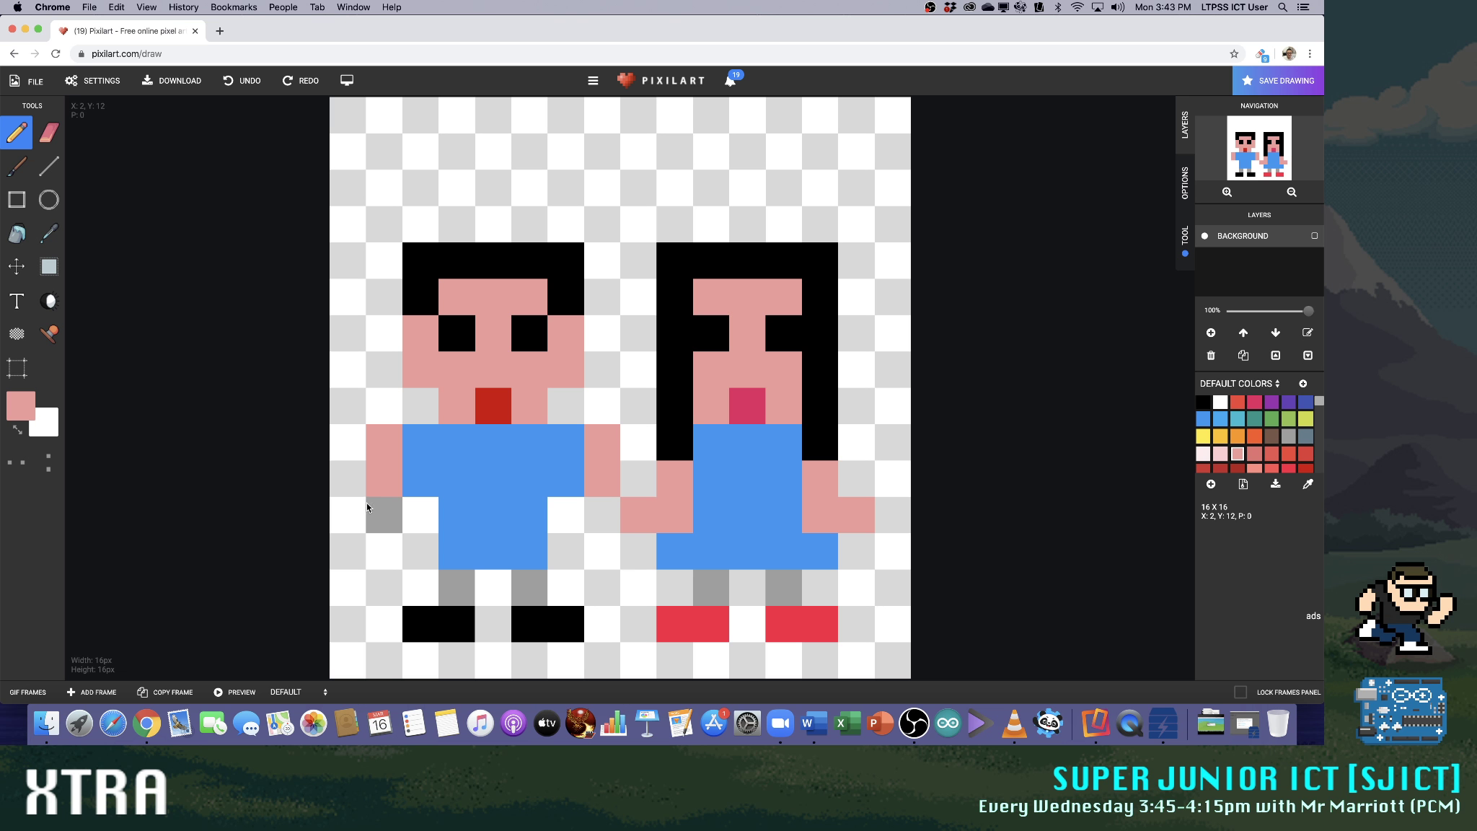
pyautogui.click(351, 484)
pyautogui.click(349, 514)
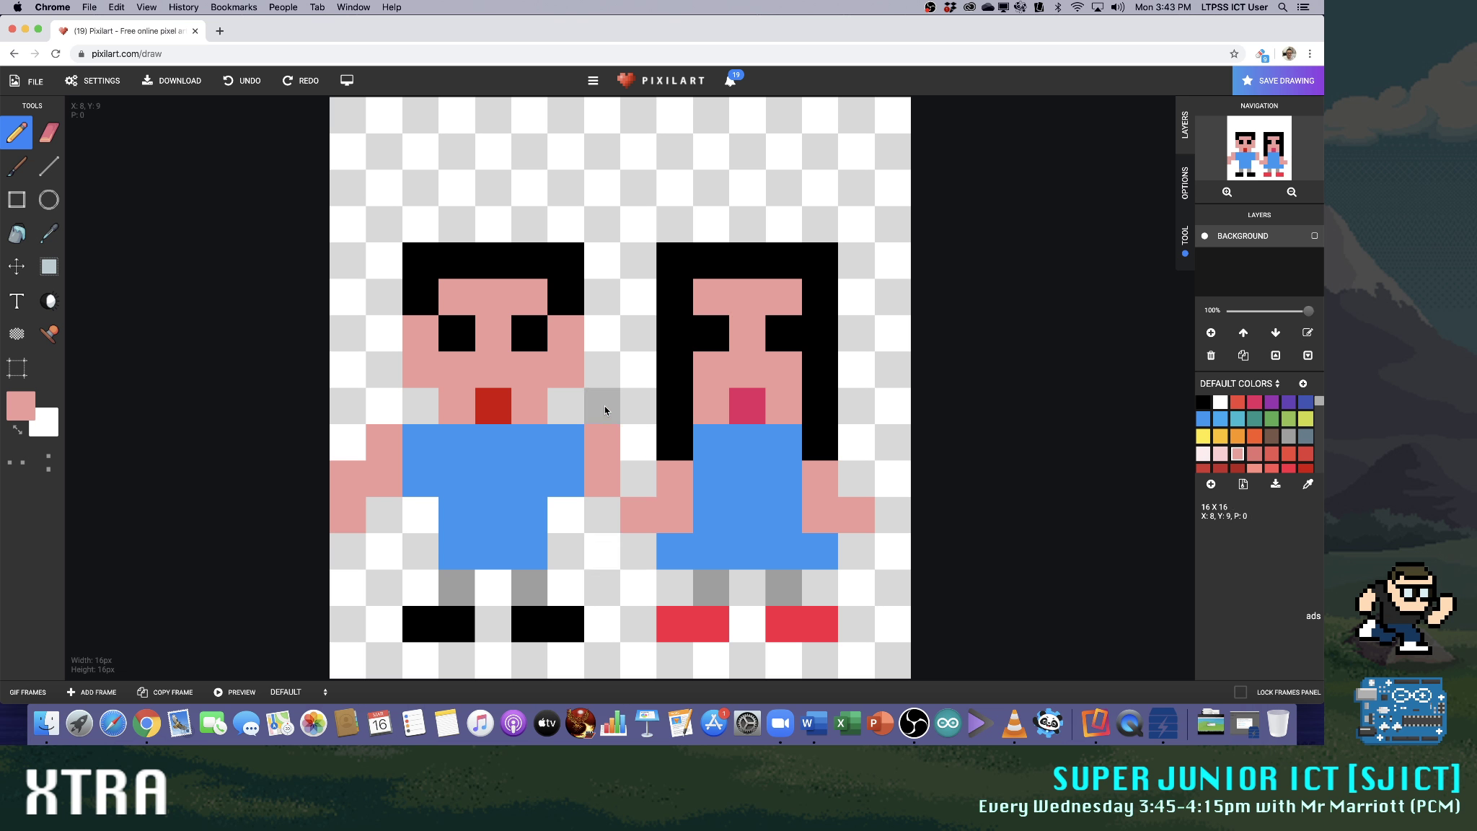
pyautogui.click(628, 427)
pyautogui.click(627, 410)
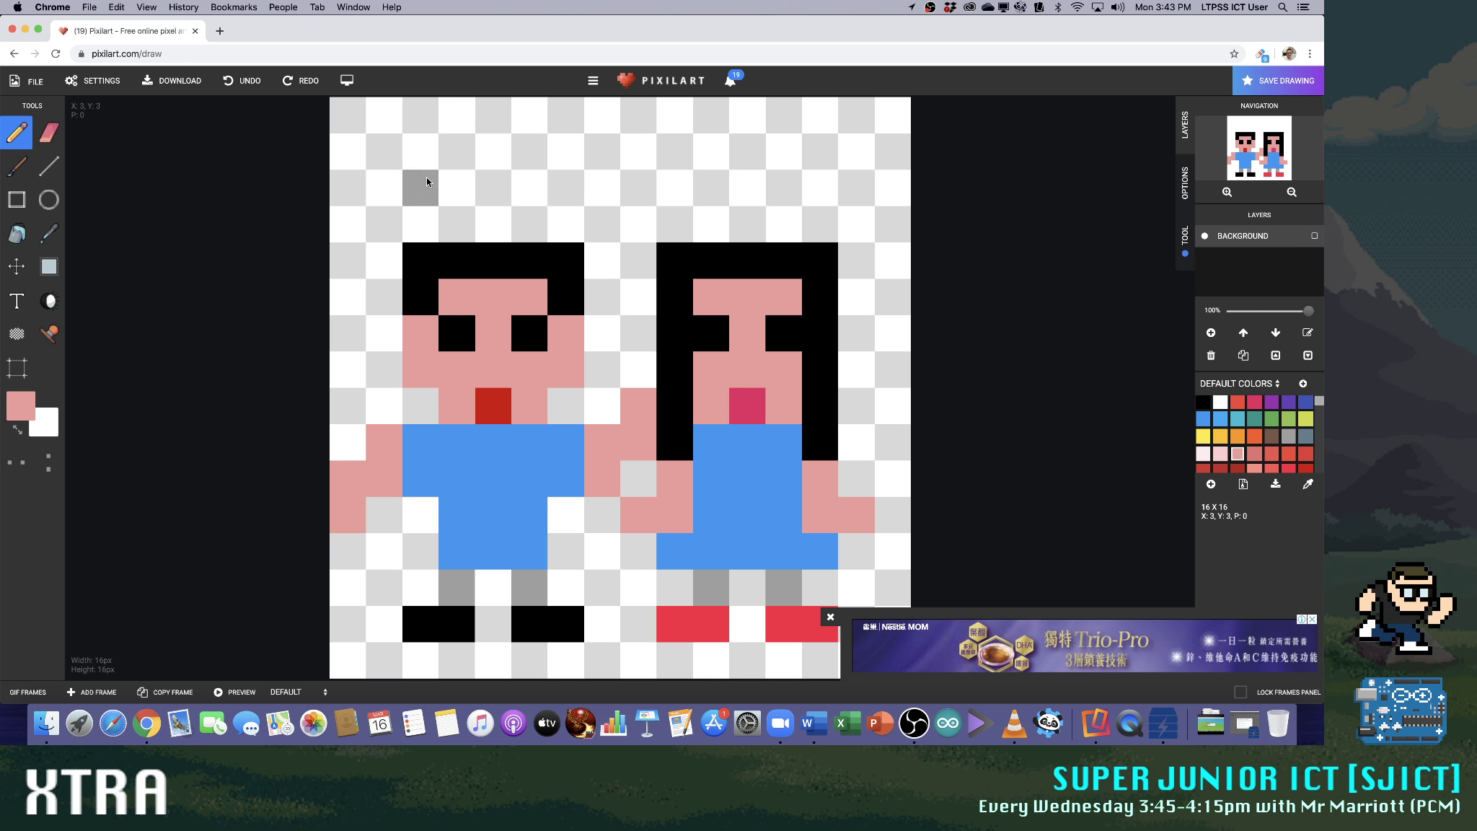
# Write the letters PCM in dark blue above the two figures, four pixels high from the canvas's upper edge
pyautogui.click(1202, 401)
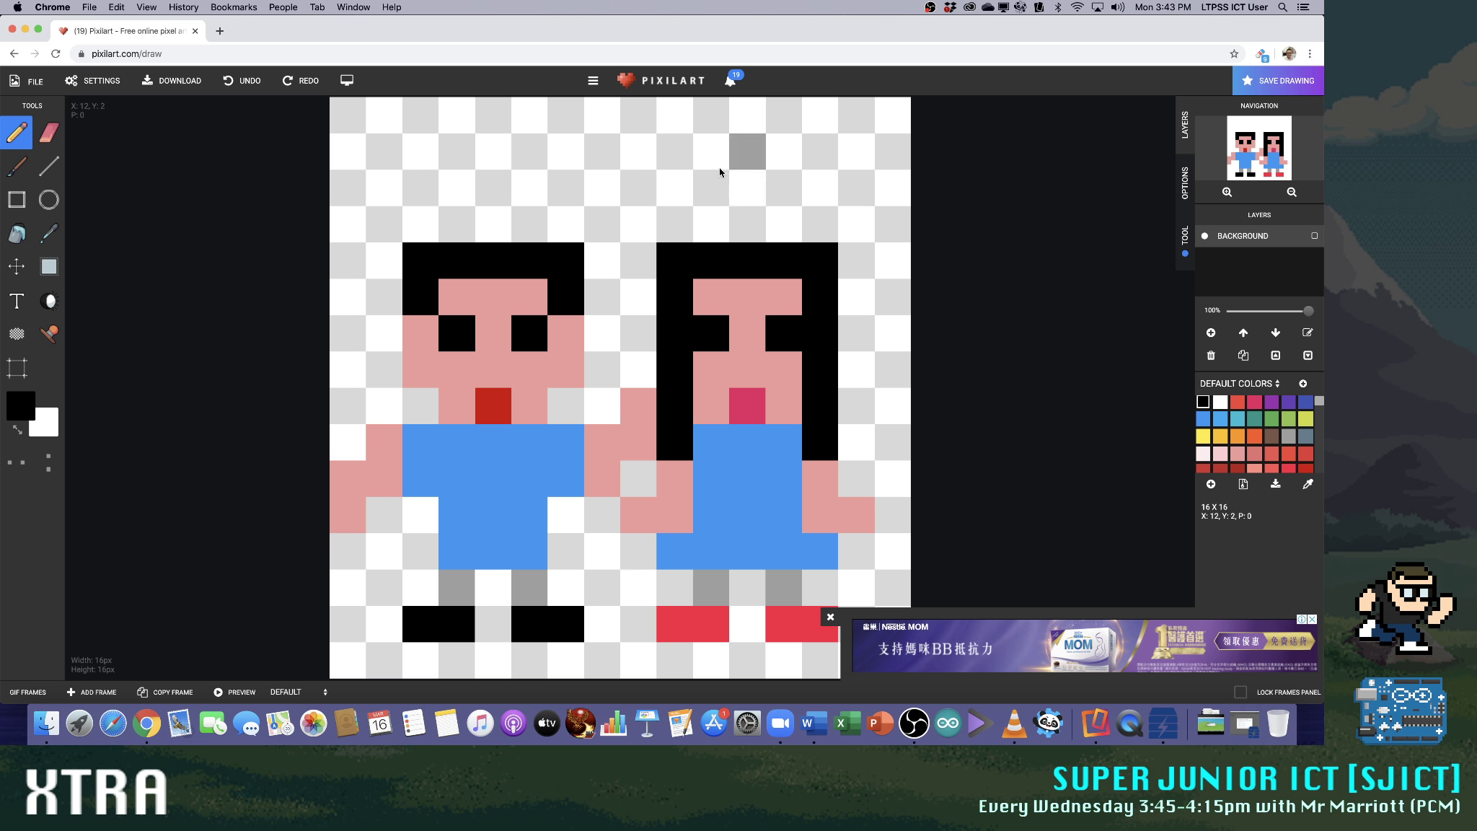
pyautogui.click(1305, 419)
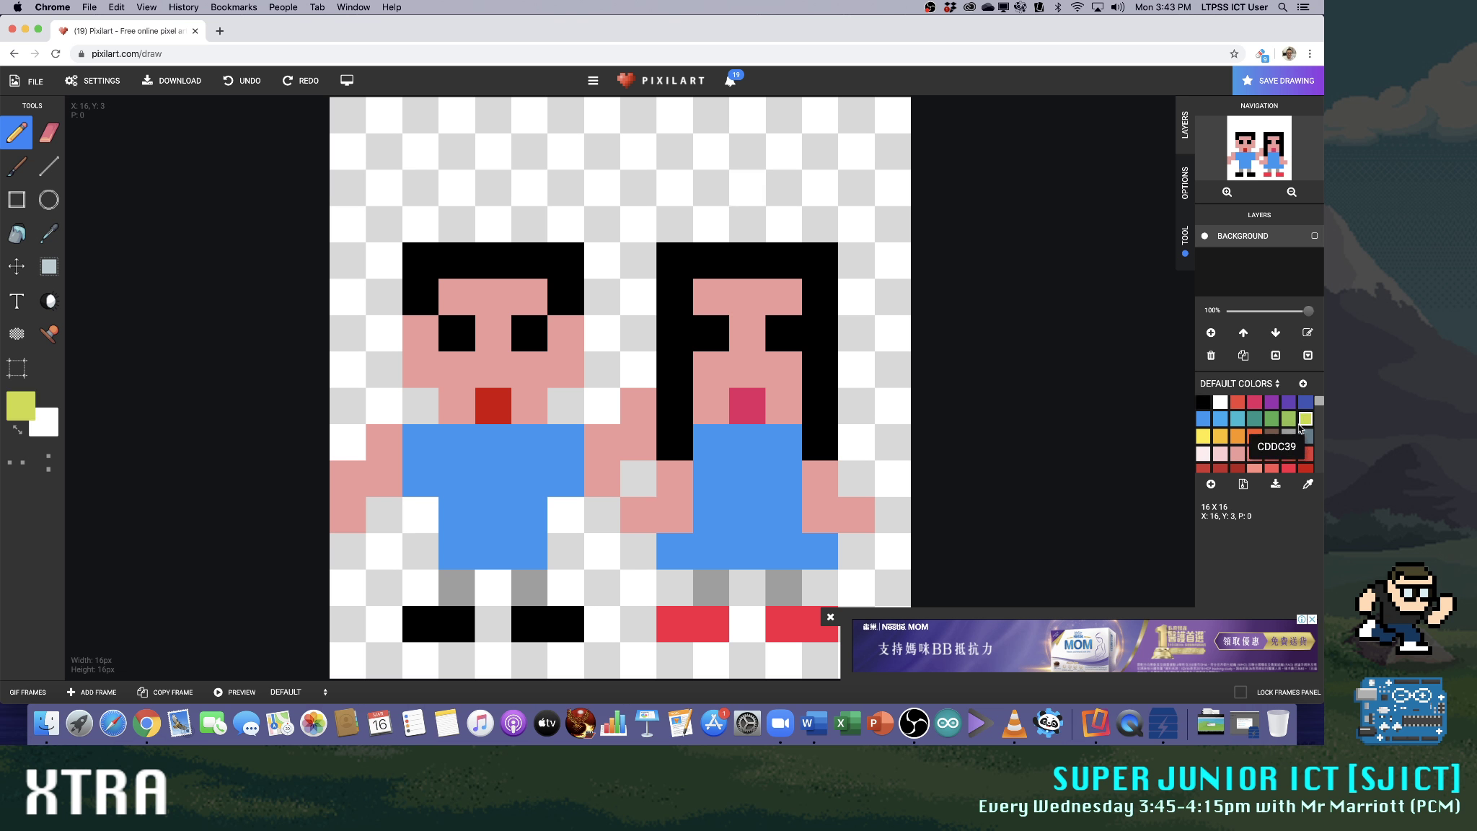
pyautogui.click(1306, 401)
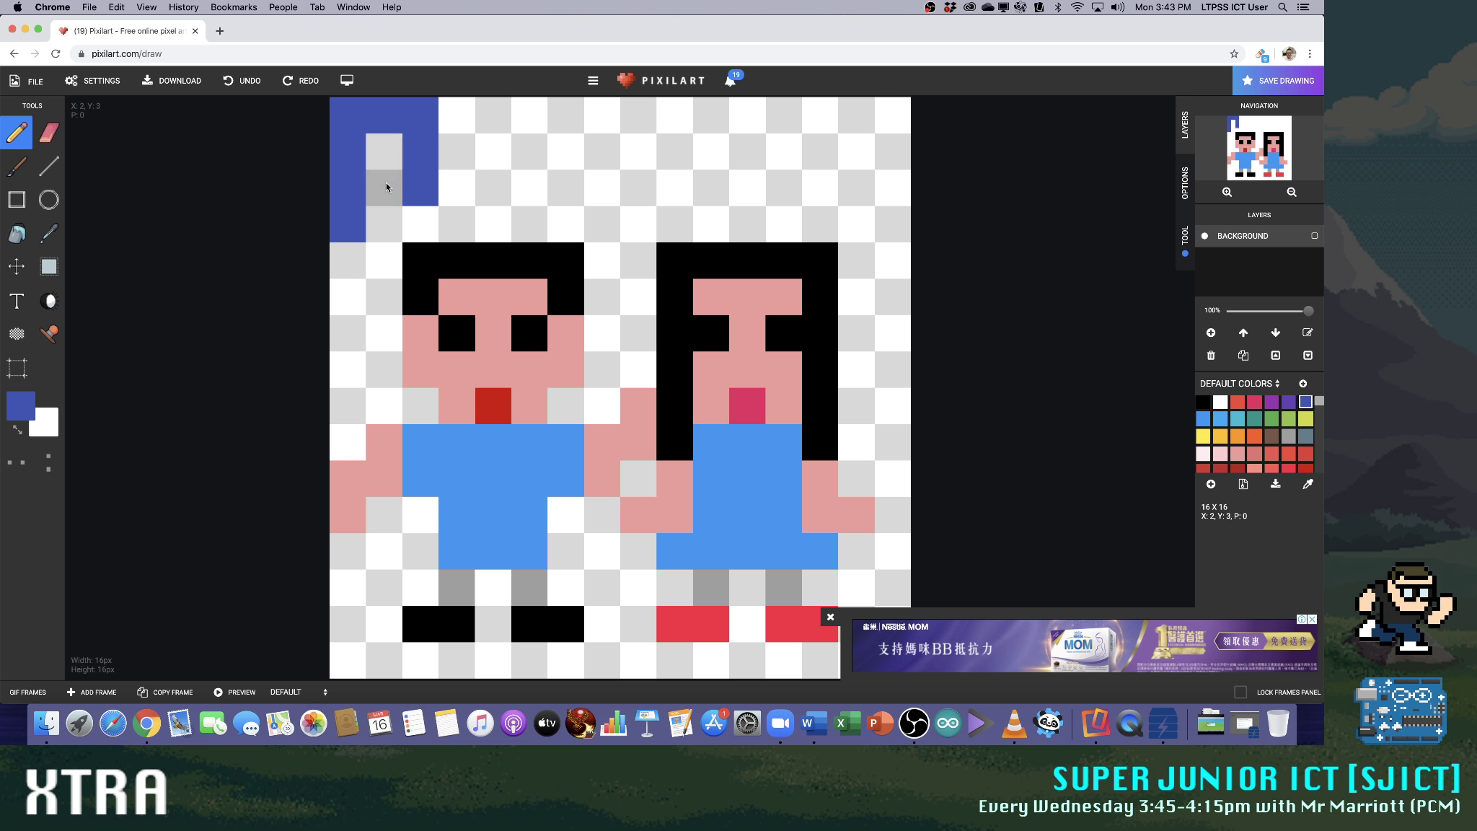
pyautogui.moveTo(495, 215); pyautogui.dragTo(556, 219)
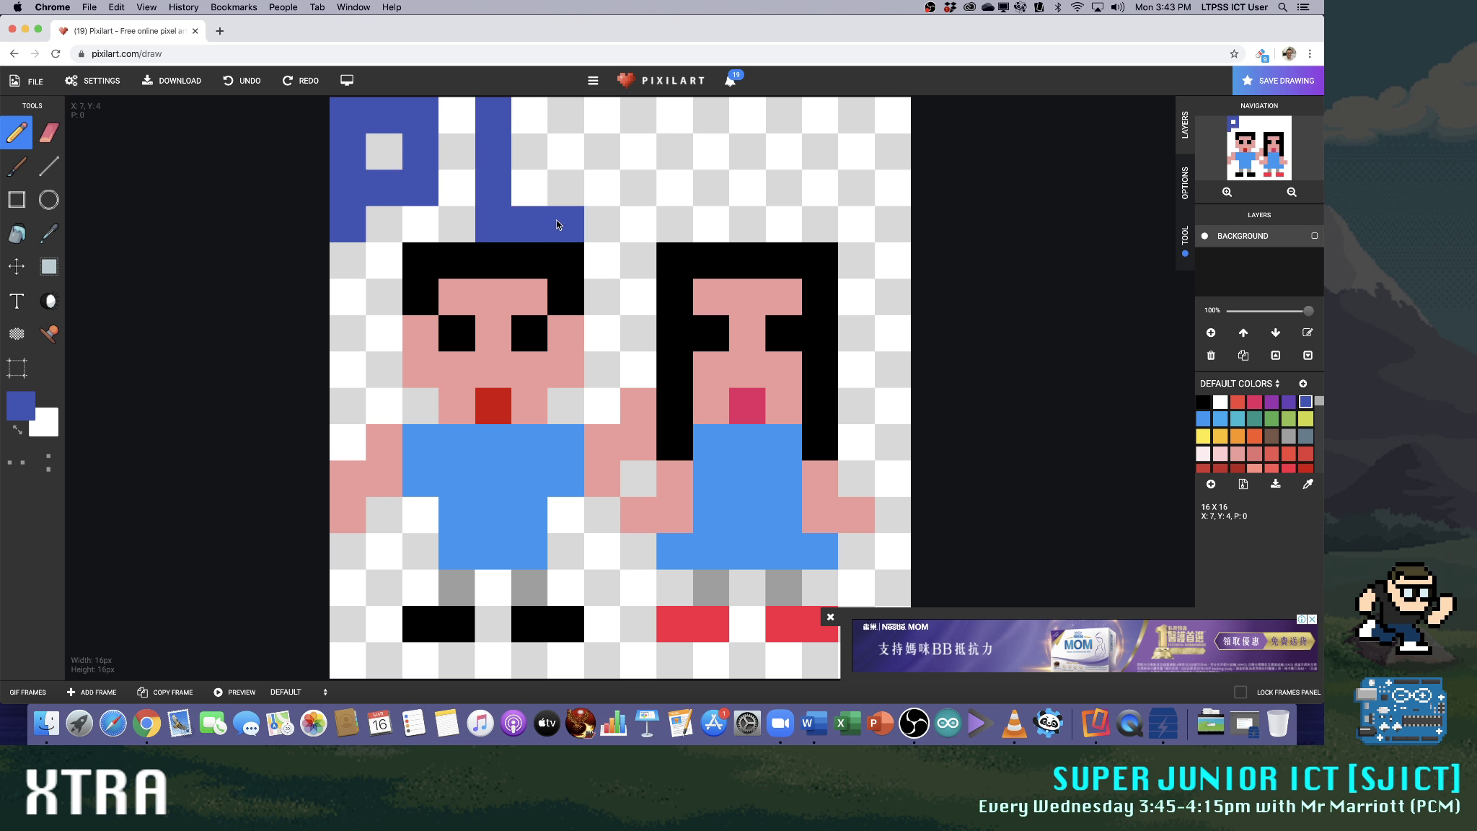
pyautogui.click(524, 115)
pyautogui.moveTo(653, 124); pyautogui.dragTo(648, 210)
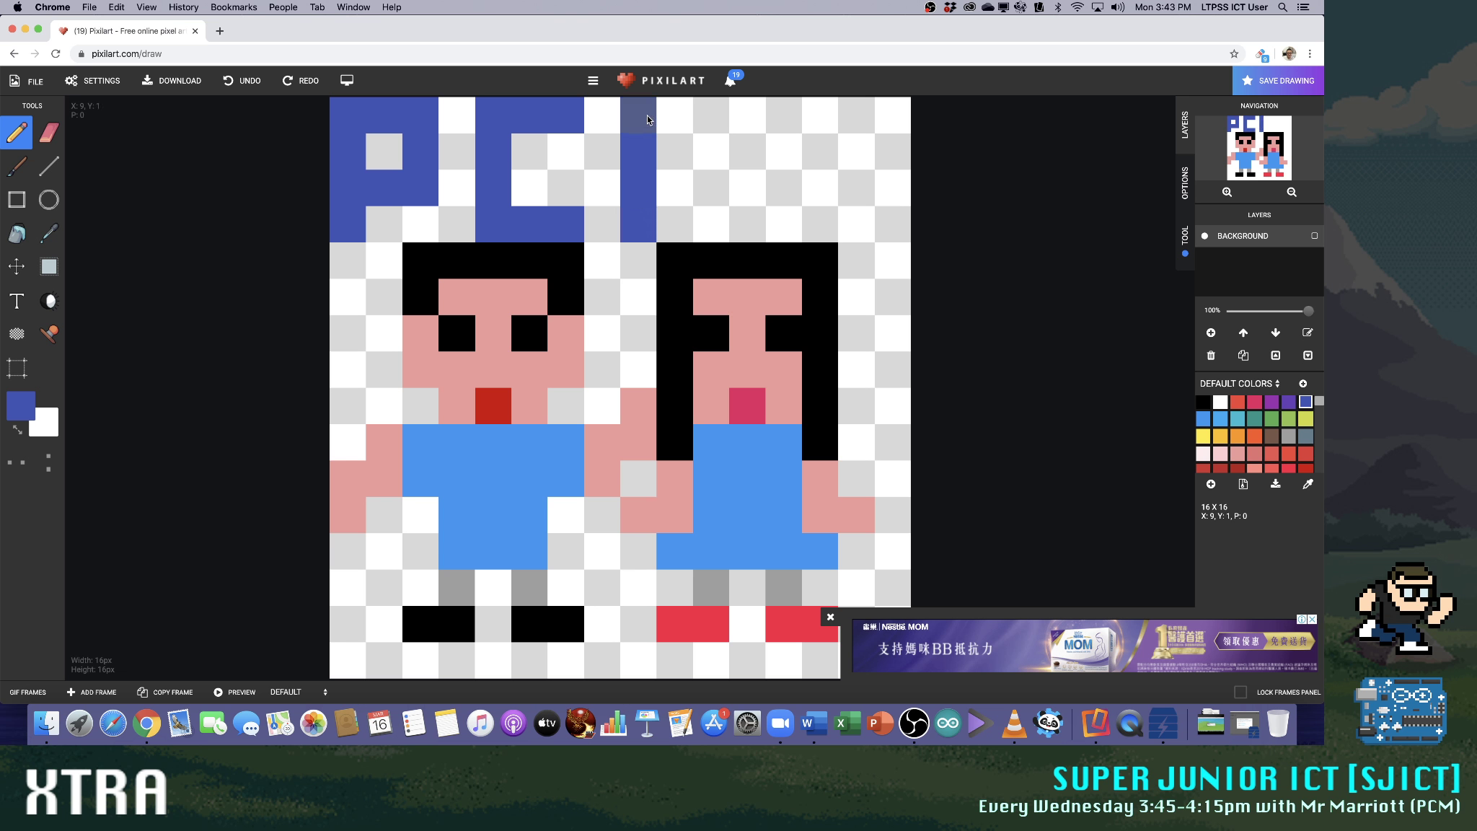
pyautogui.moveTo(648, 114)
pyautogui.mouseDown()
pyautogui.moveTo(700, 118)
pyautogui.moveTo(706, 179)
pyautogui.moveTo(758, 113)
pyautogui.moveTo(774, 116)
pyautogui.moveTo(774, 168)
pyautogui.mouseUp()
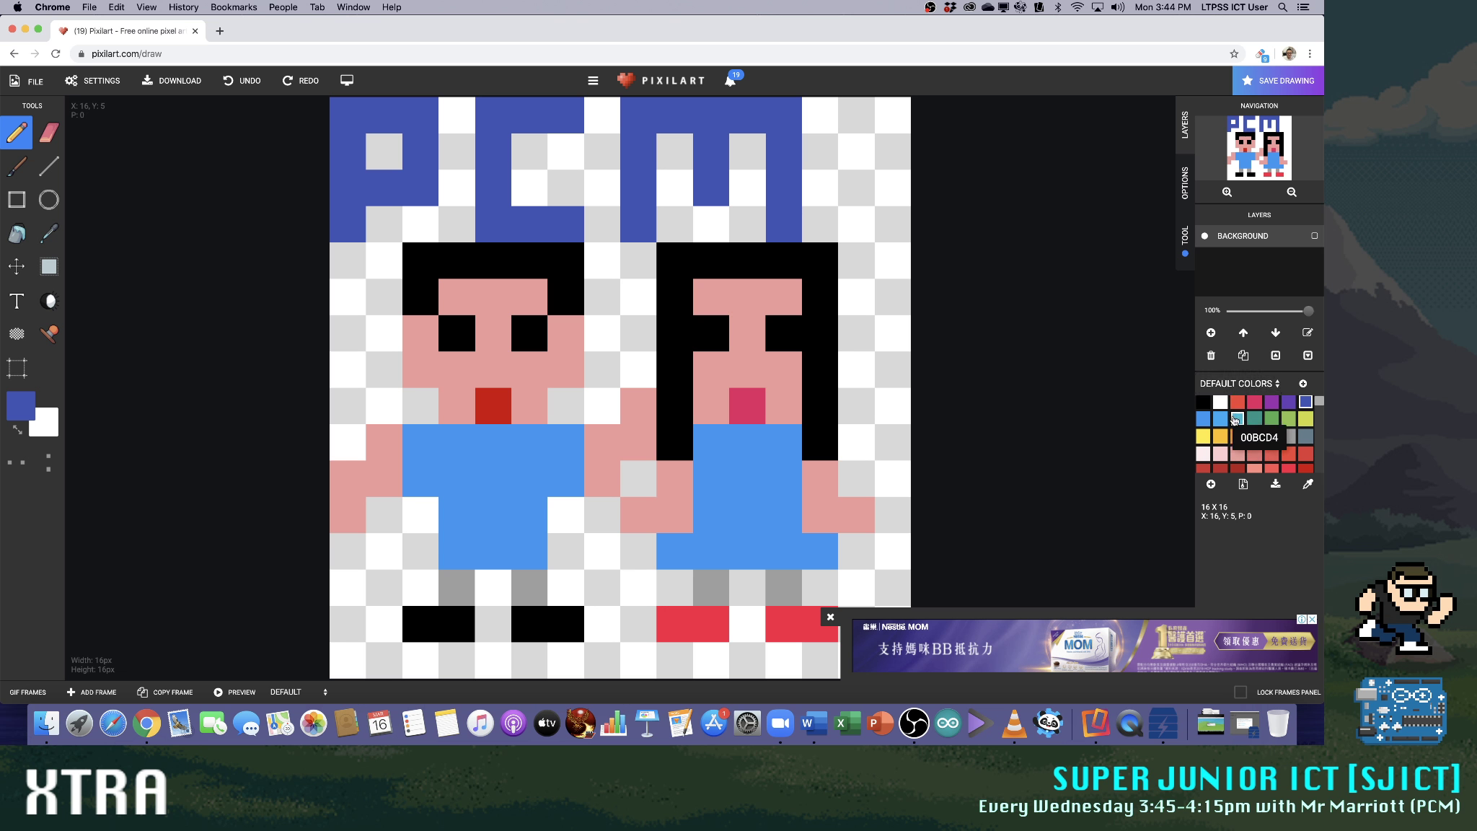
# Fill the gaps around the PCM letters and the two rows beside the hair with yellow, and close the advertisement
pyautogui.click(1202, 436)
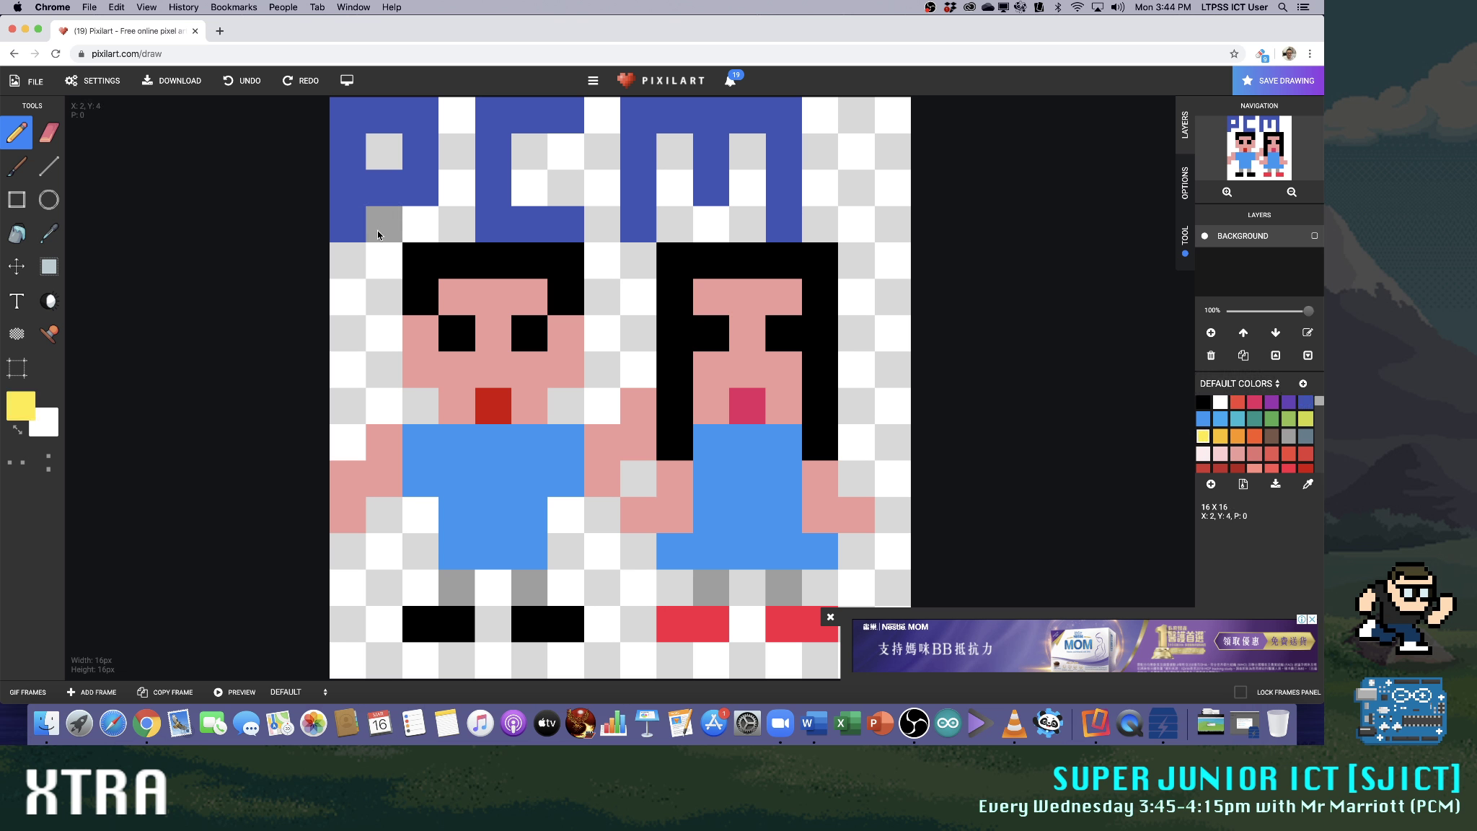
pyautogui.click(457, 115)
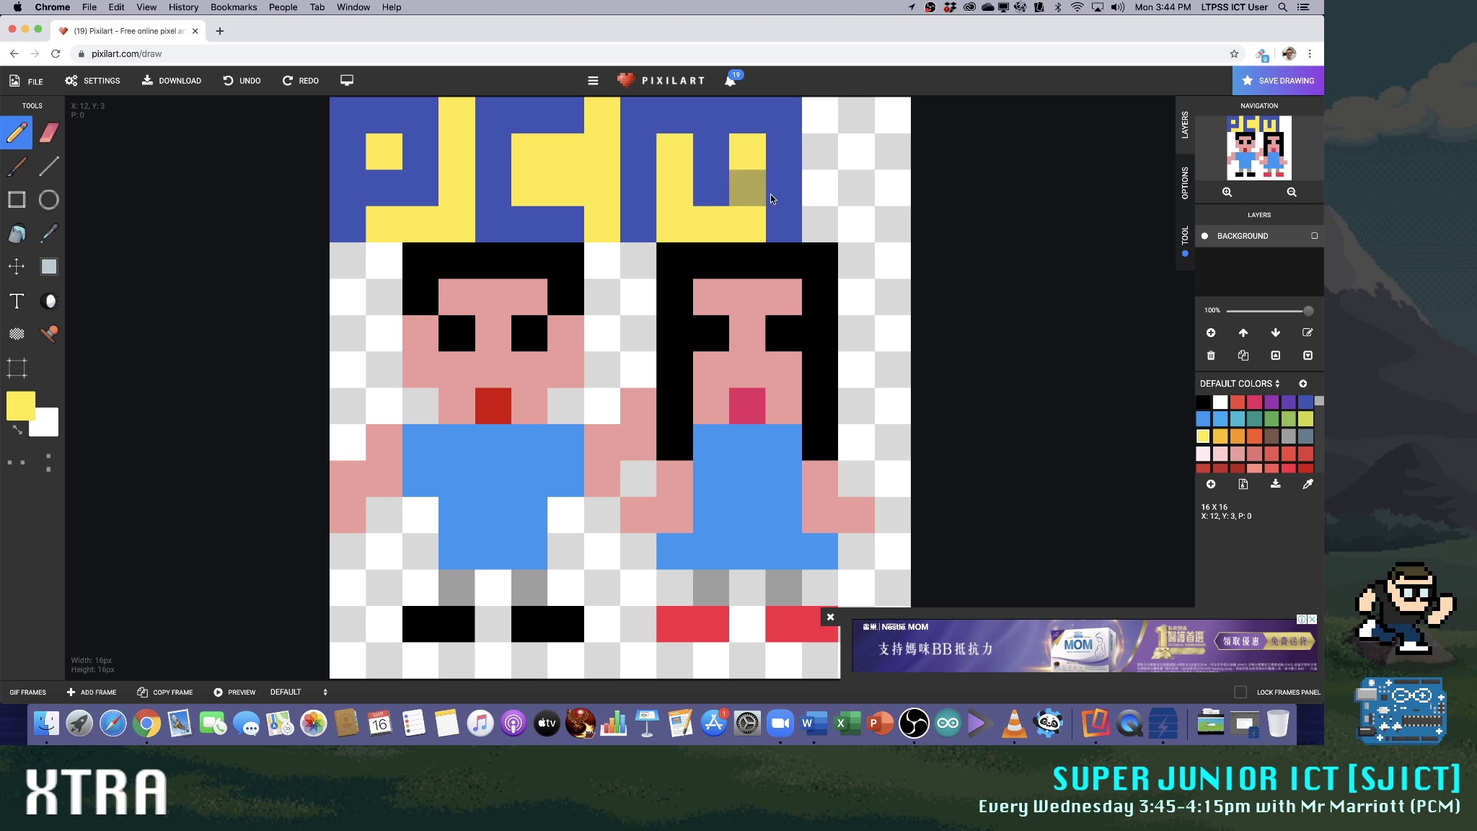
pyautogui.moveTo(833, 228)
pyautogui.mouseDown()
pyautogui.moveTo(883, 226)
pyautogui.moveTo(887, 131)
pyautogui.moveTo(838, 139)
pyautogui.moveTo(846, 186)
pyautogui.mouseUp()
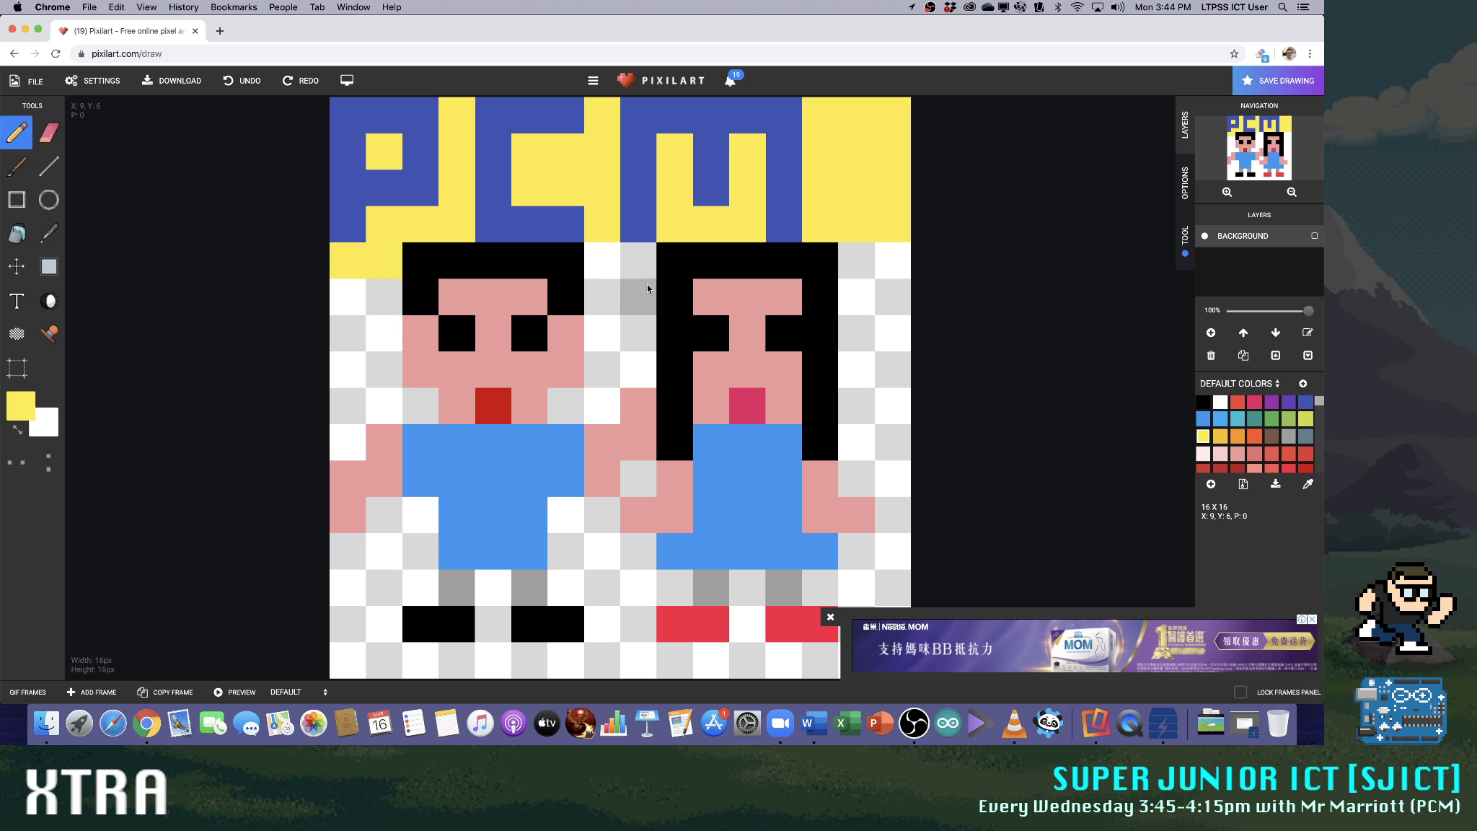
pyautogui.click(639, 260)
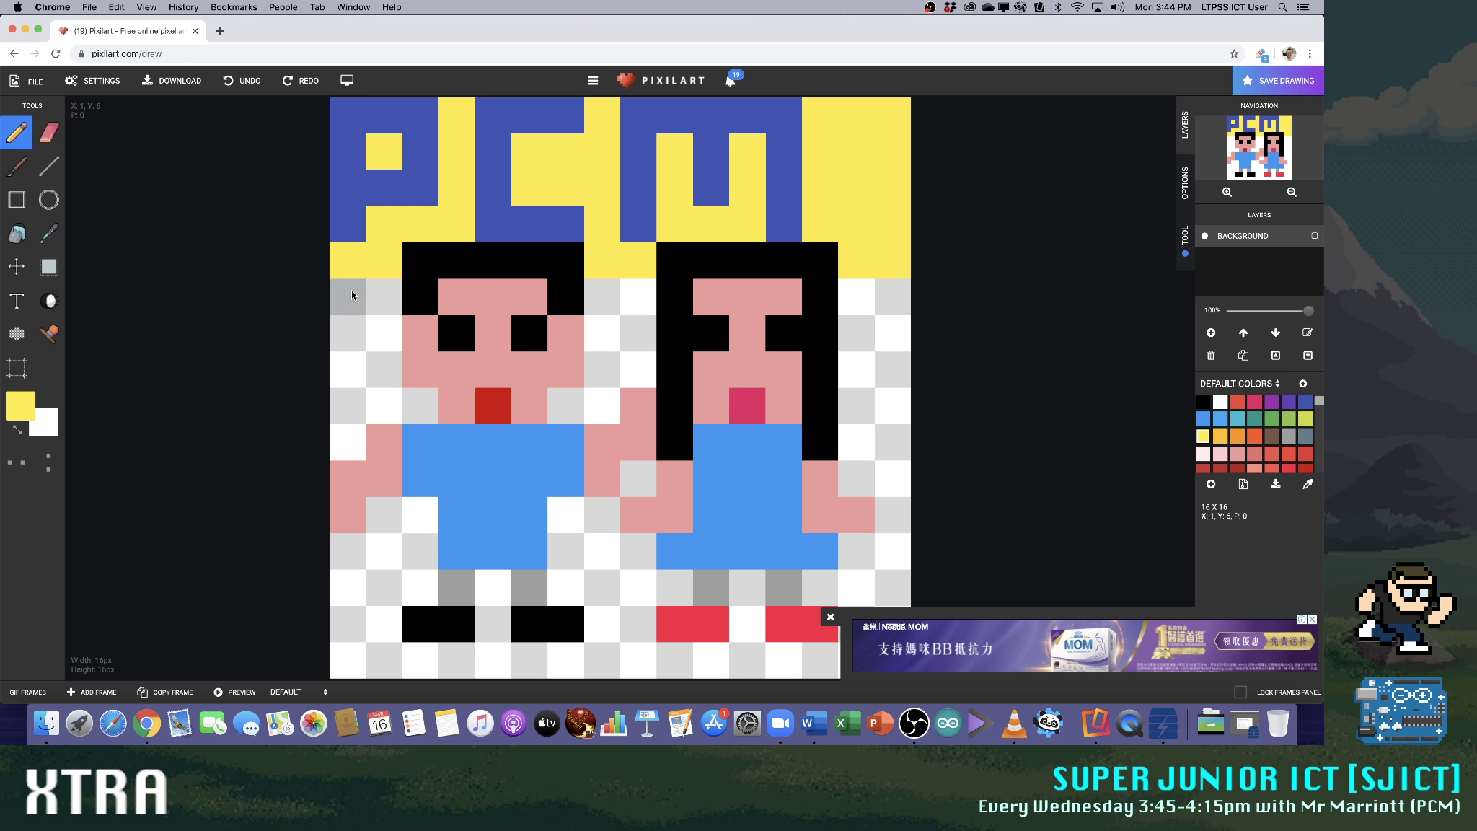
pyautogui.click(638, 296)
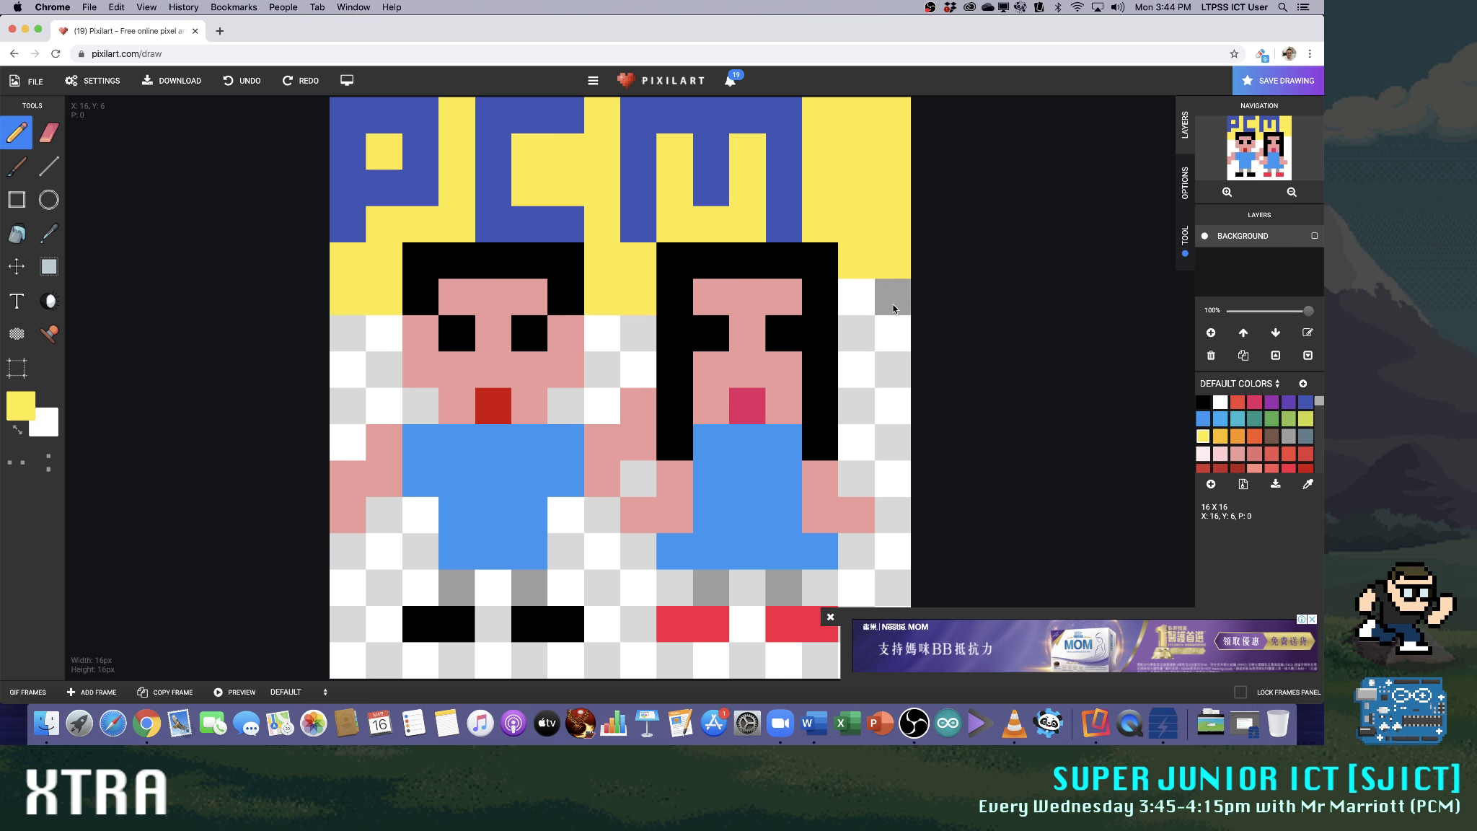
pyautogui.click(830, 617)
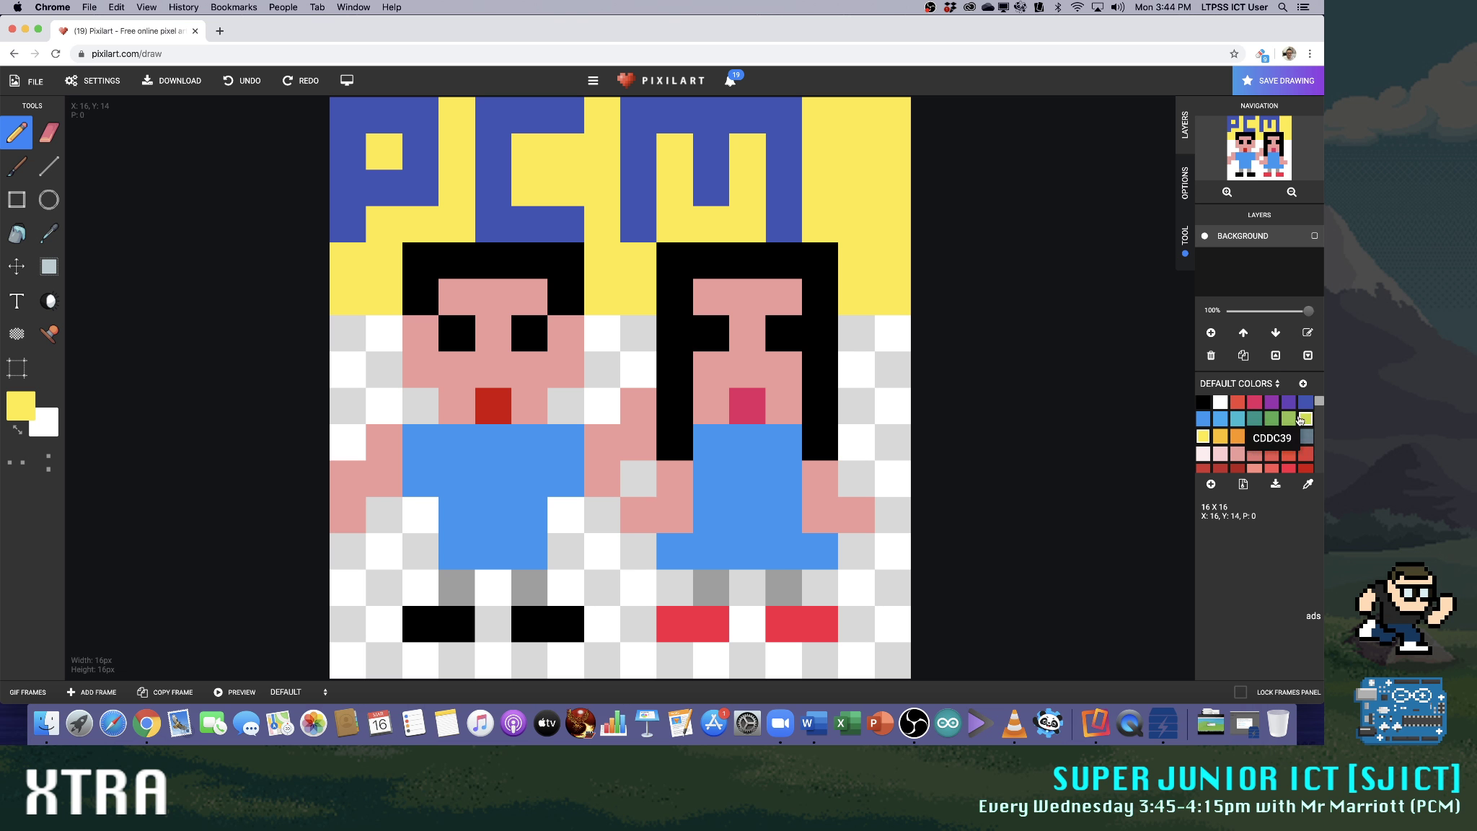
# Paint green grass across the three lowest rows around the legs and shoes, with single-pixel tufts in the row above
pyautogui.click(1274, 419)
pyautogui.click(1274, 420)
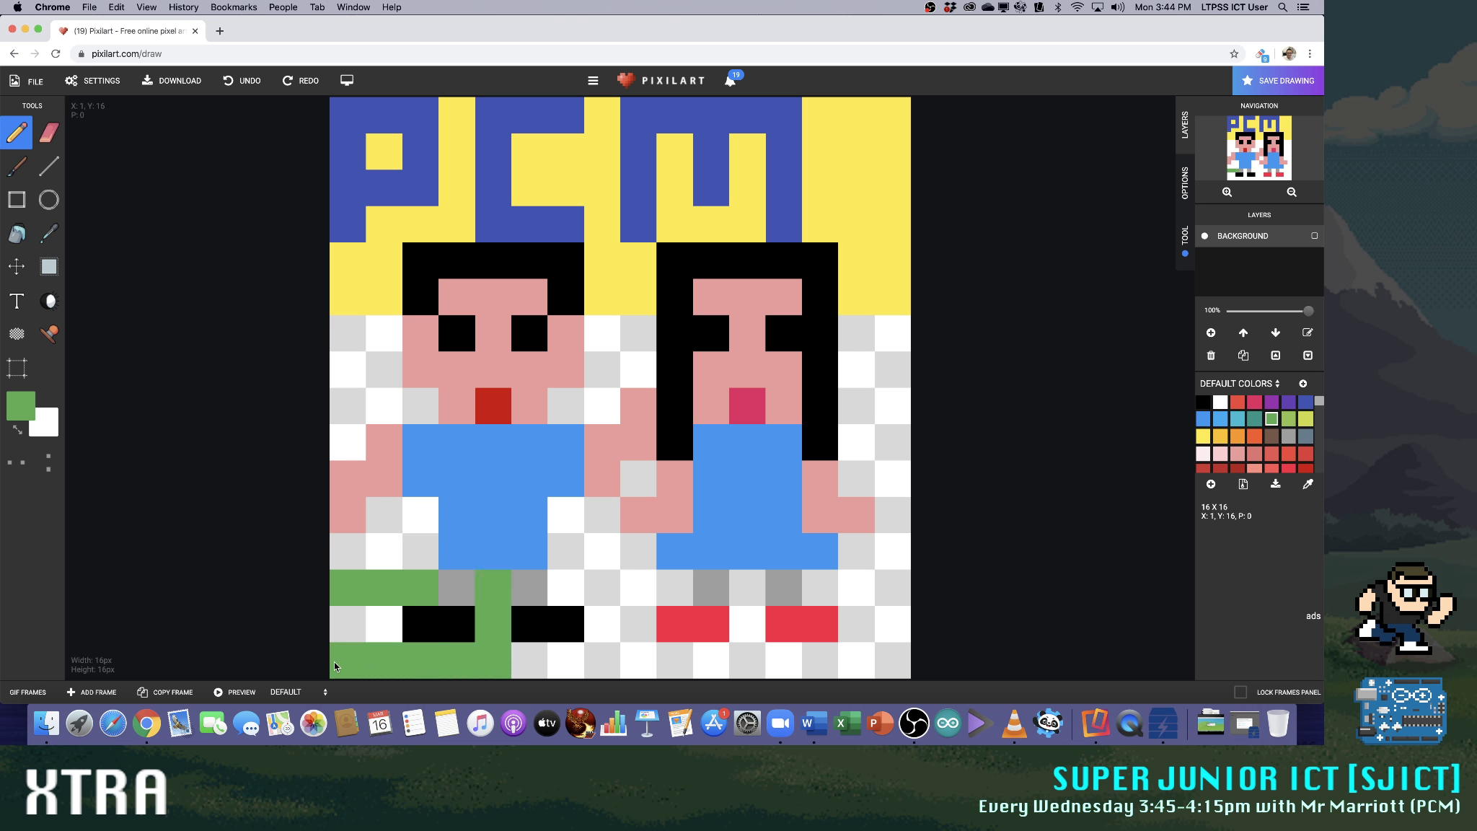
pyautogui.moveTo(573, 593)
pyautogui.mouseDown()
pyautogui.moveTo(675, 593)
pyautogui.moveTo(639, 590)
pyautogui.mouseUp()
pyautogui.moveTo(581, 654); pyautogui.dragTo(898, 655)
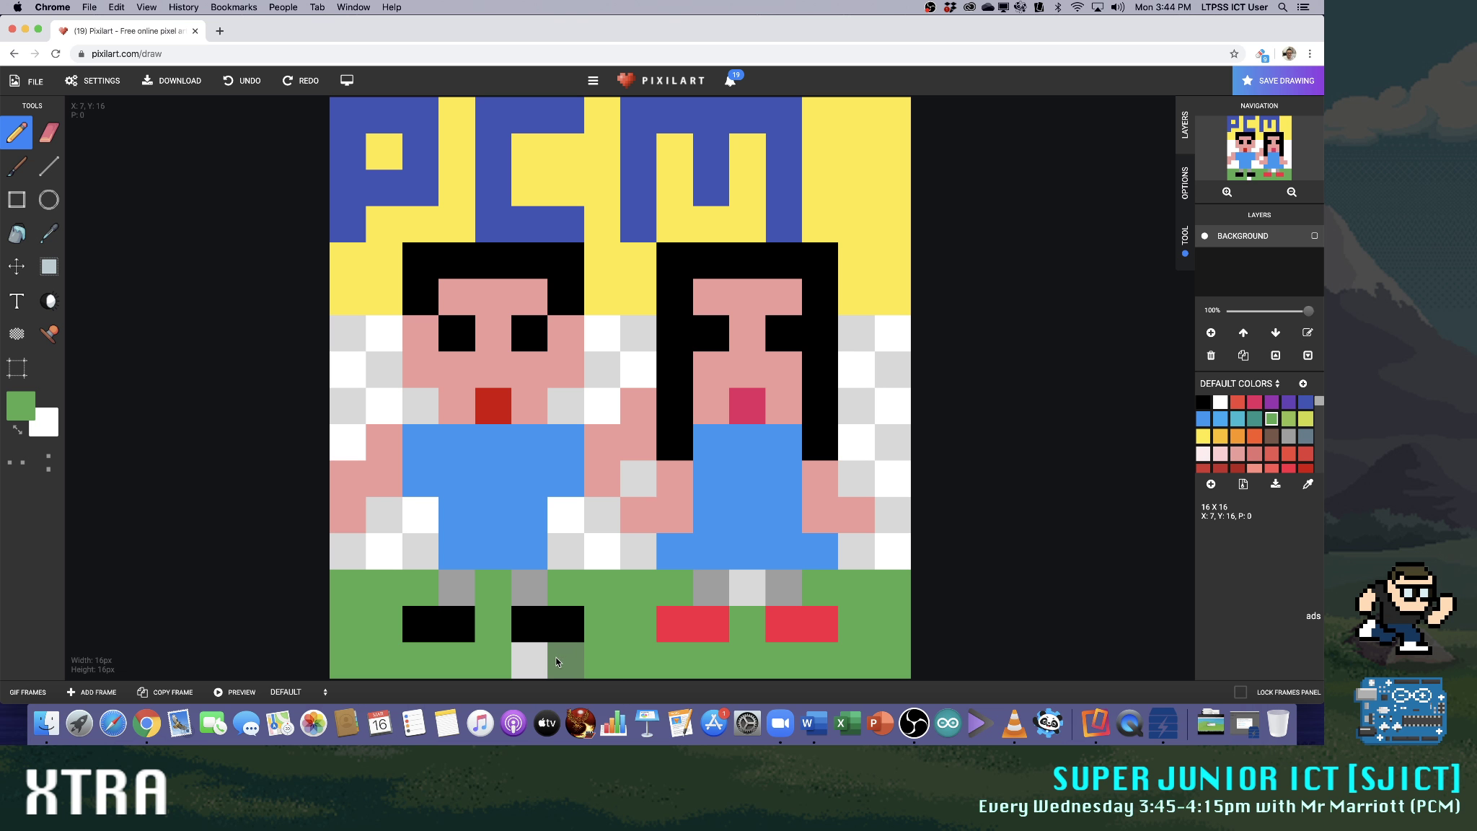
pyautogui.click(747, 601)
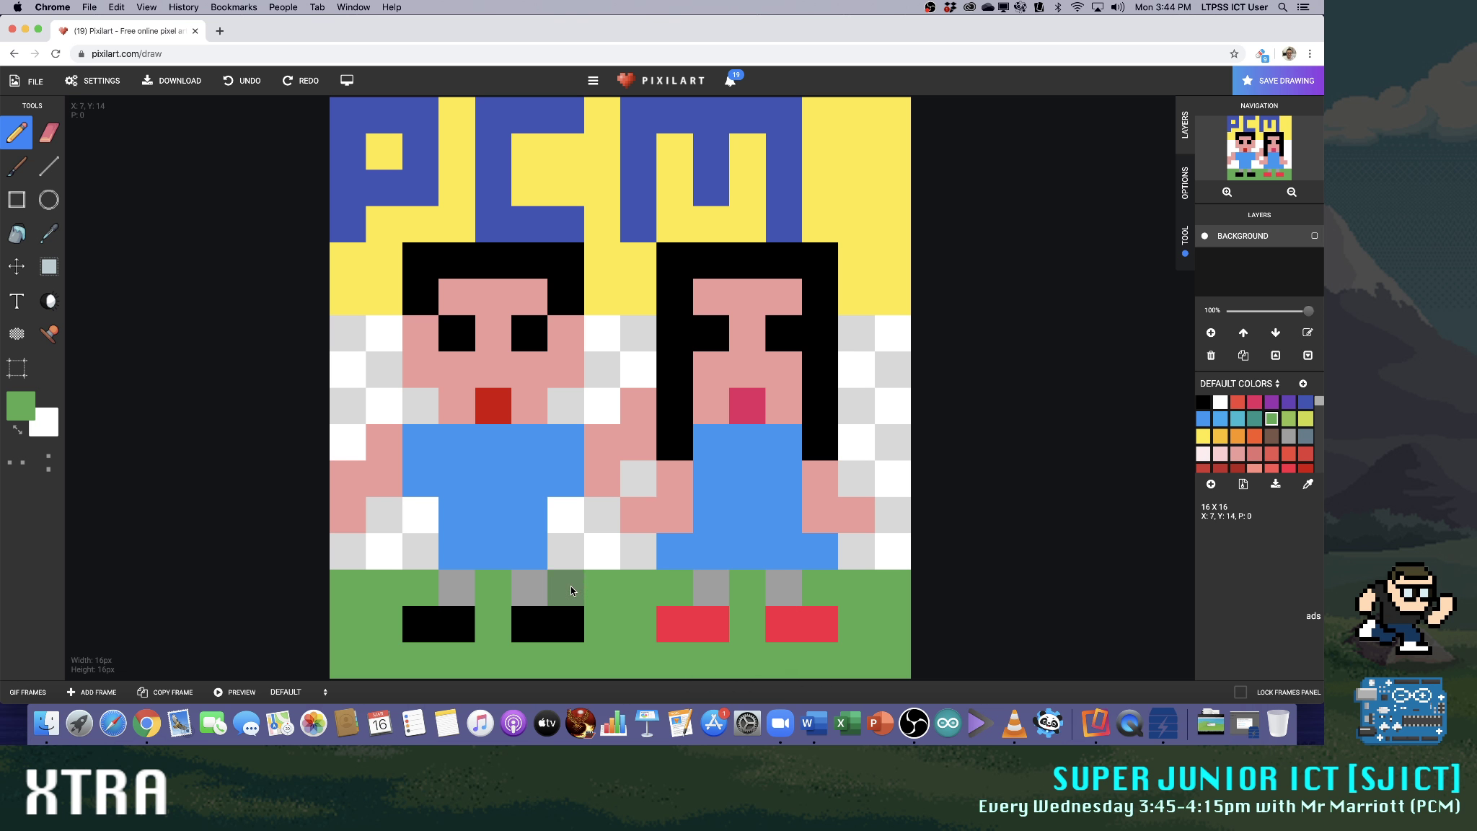
pyautogui.click(392, 556)
pyautogui.click(879, 551)
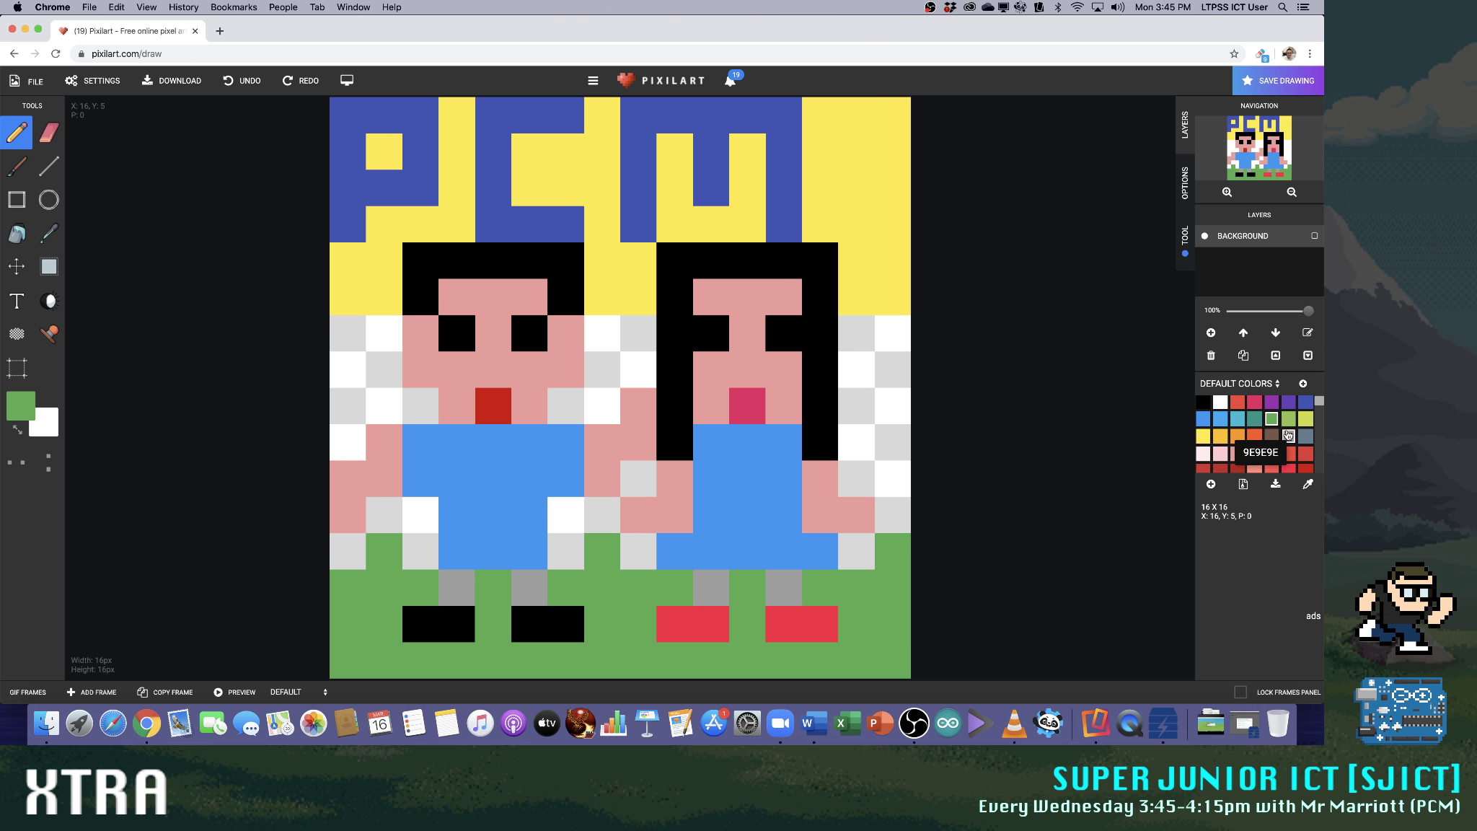
# Repaint the yellow area beside the letter M in light blue and add a dark blue pixel next to the letter's foot
pyautogui.click(1220, 418)
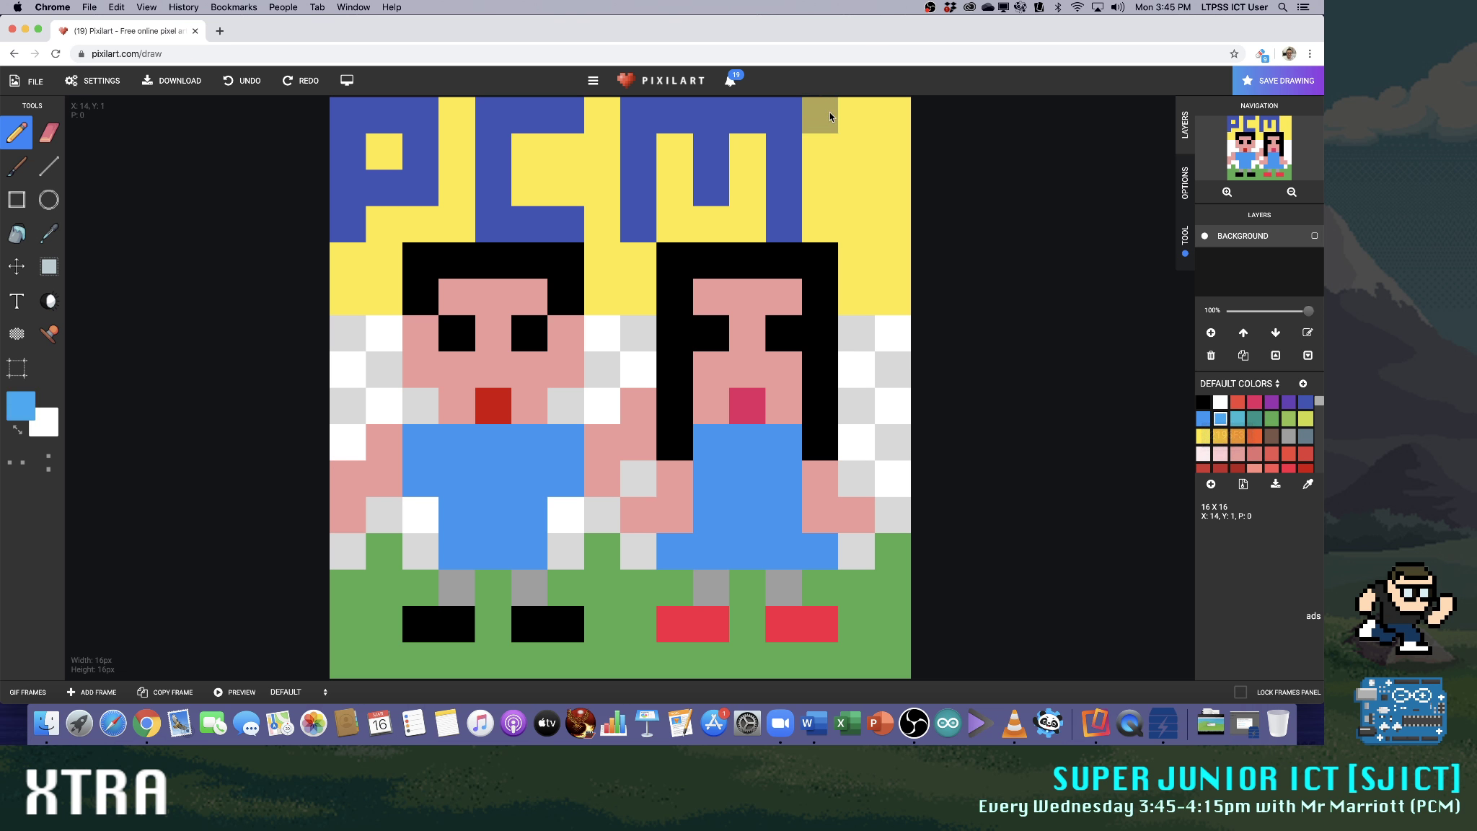
pyautogui.moveTo(822, 112); pyautogui.dragTo(821, 202)
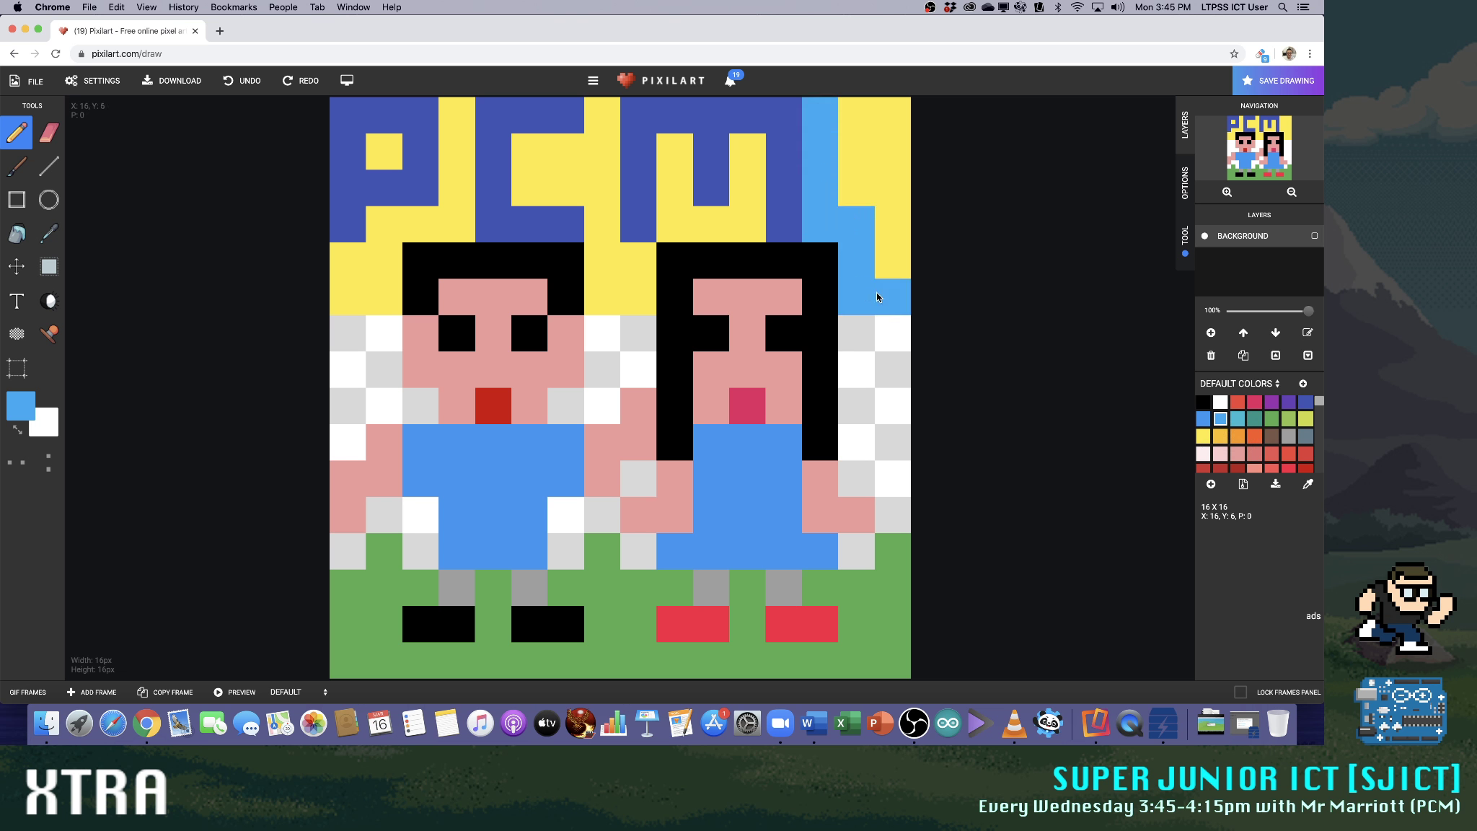
pyautogui.moveTo(877, 296)
pyautogui.mouseDown()
pyautogui.moveTo(880, 129)
pyautogui.moveTo(855, 146)
pyautogui.moveTo(835, 196)
pyautogui.mouseUp()
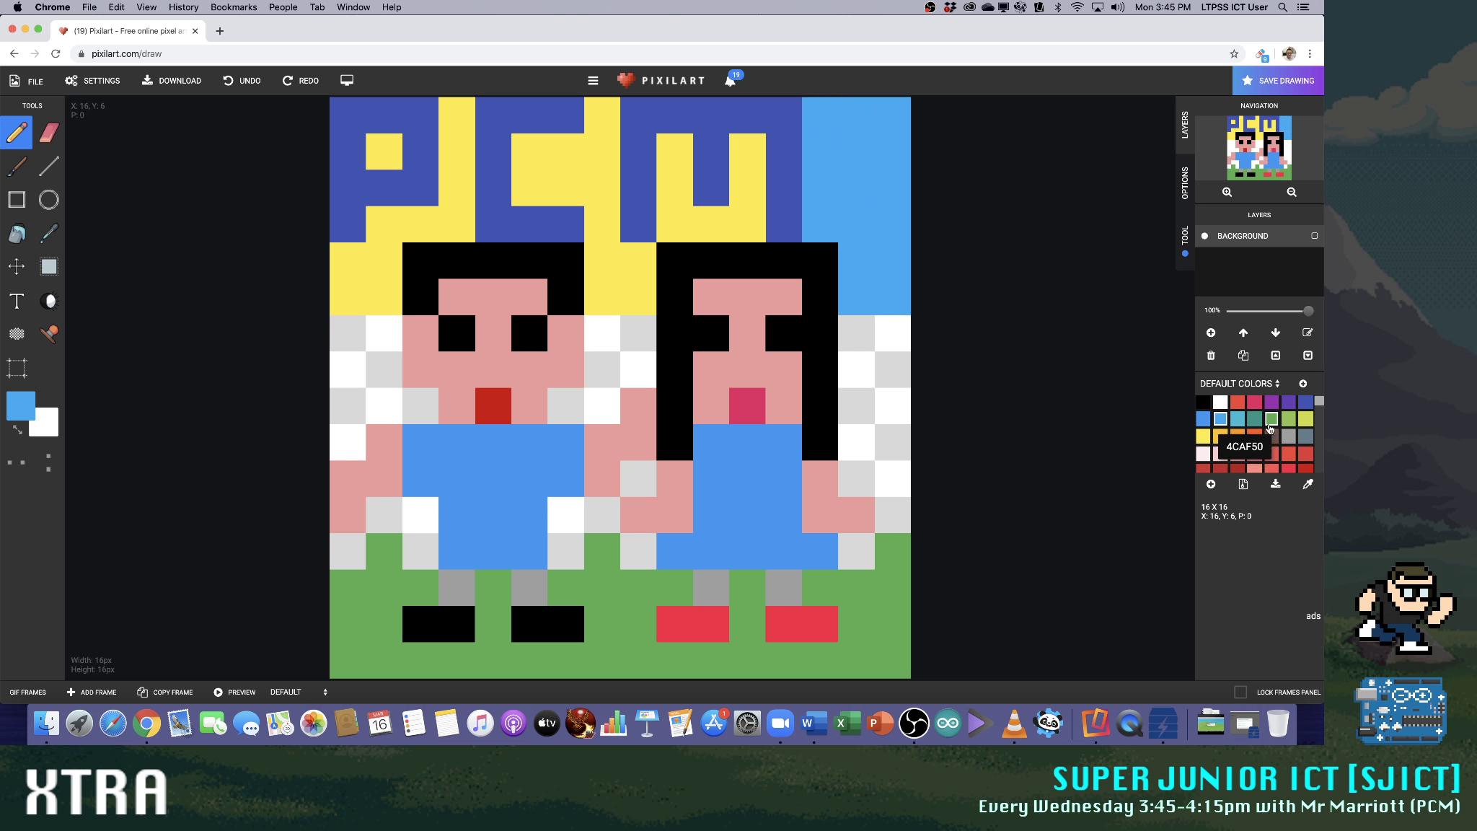
pyautogui.click(1305, 402)
pyautogui.click(812, 209)
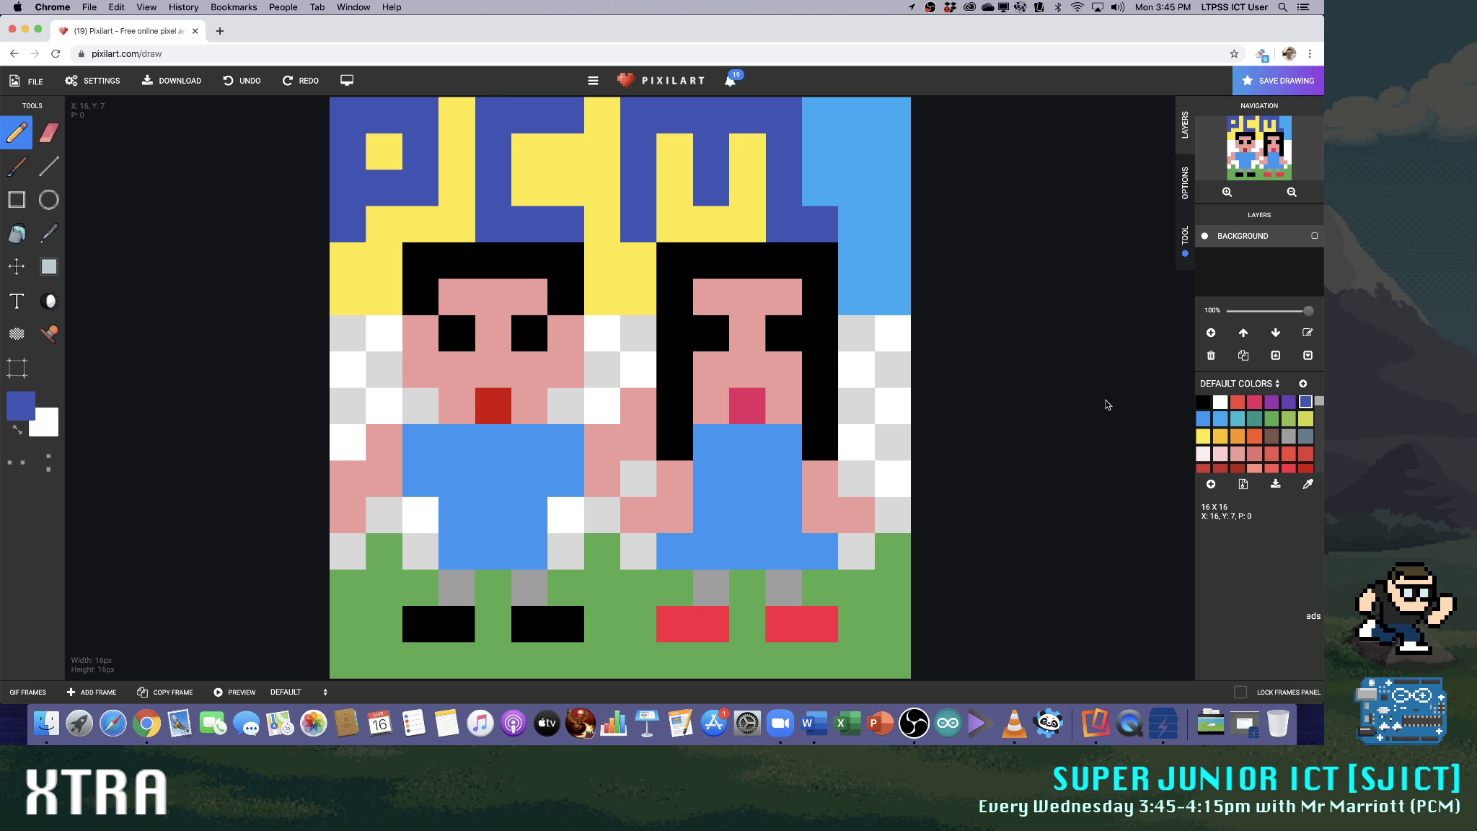
# Try black on the letter P and the upper part of the letter C
pyautogui.click(1202, 402)
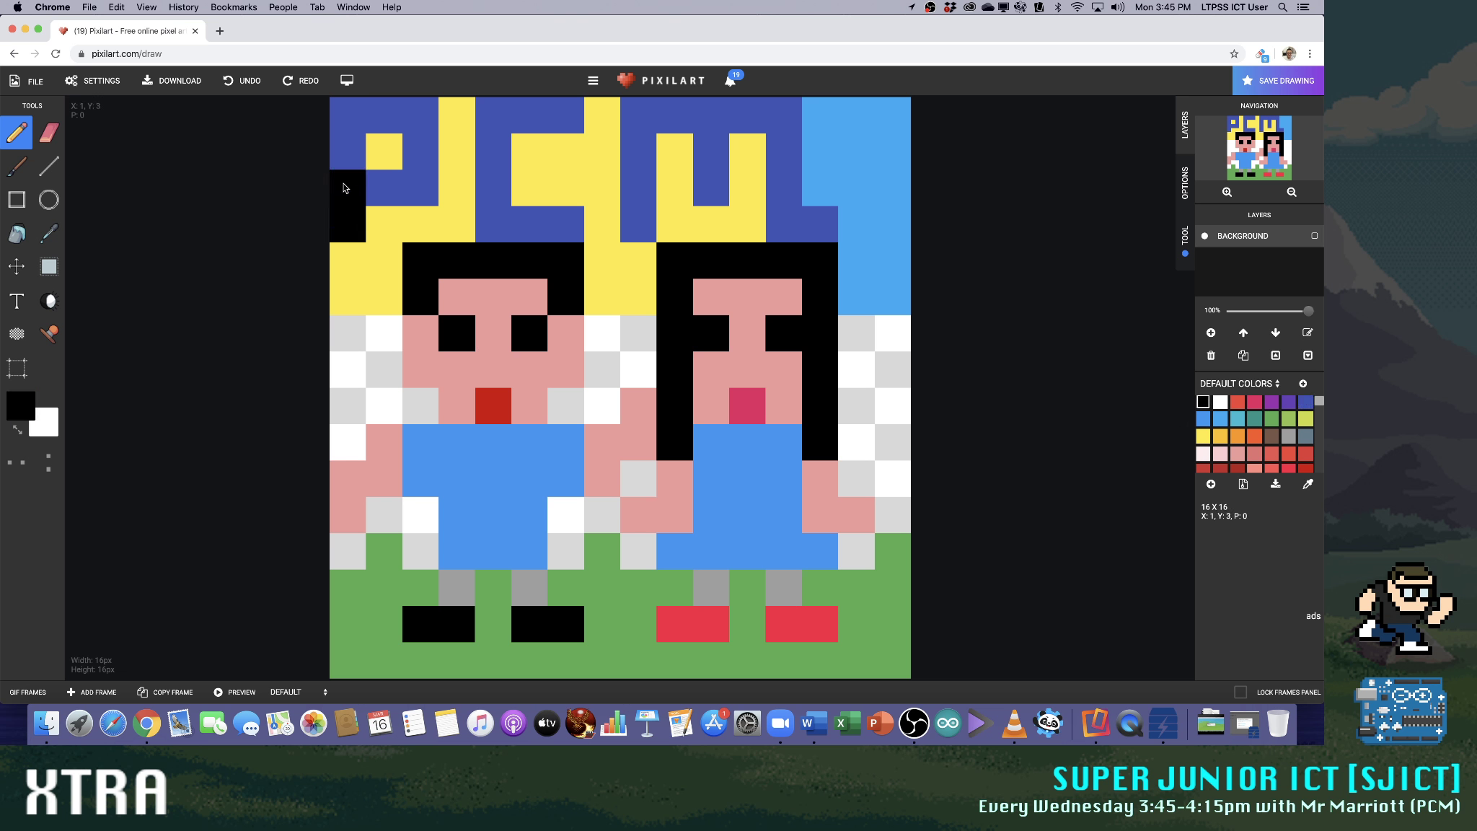
pyautogui.moveTo(343, 187)
pyautogui.mouseDown()
pyautogui.moveTo(427, 117)
pyautogui.moveTo(423, 170)
pyautogui.moveTo(386, 188)
pyautogui.mouseUp()
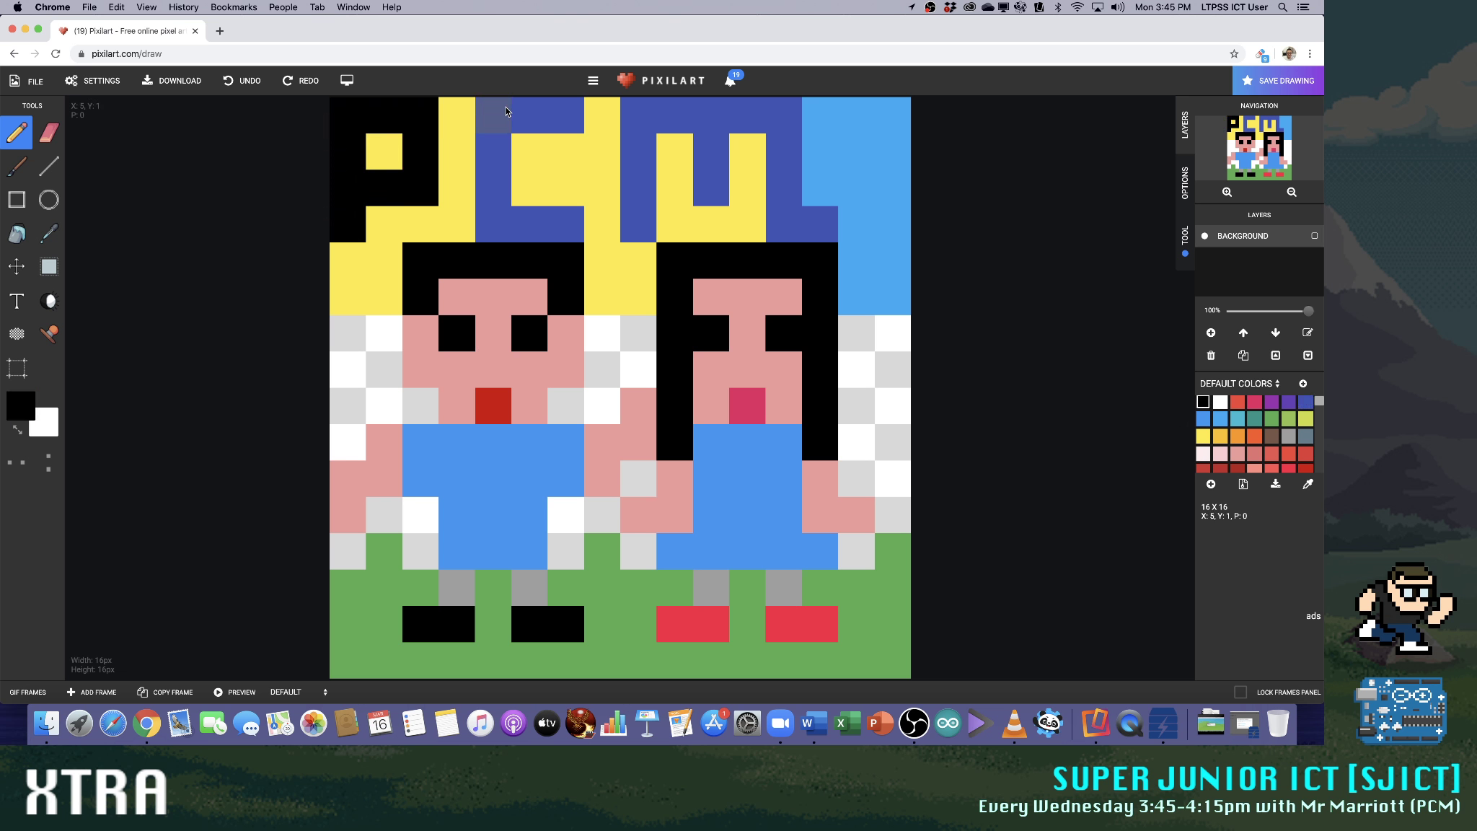
pyautogui.moveTo(505, 111); pyautogui.dragTo(499, 141)
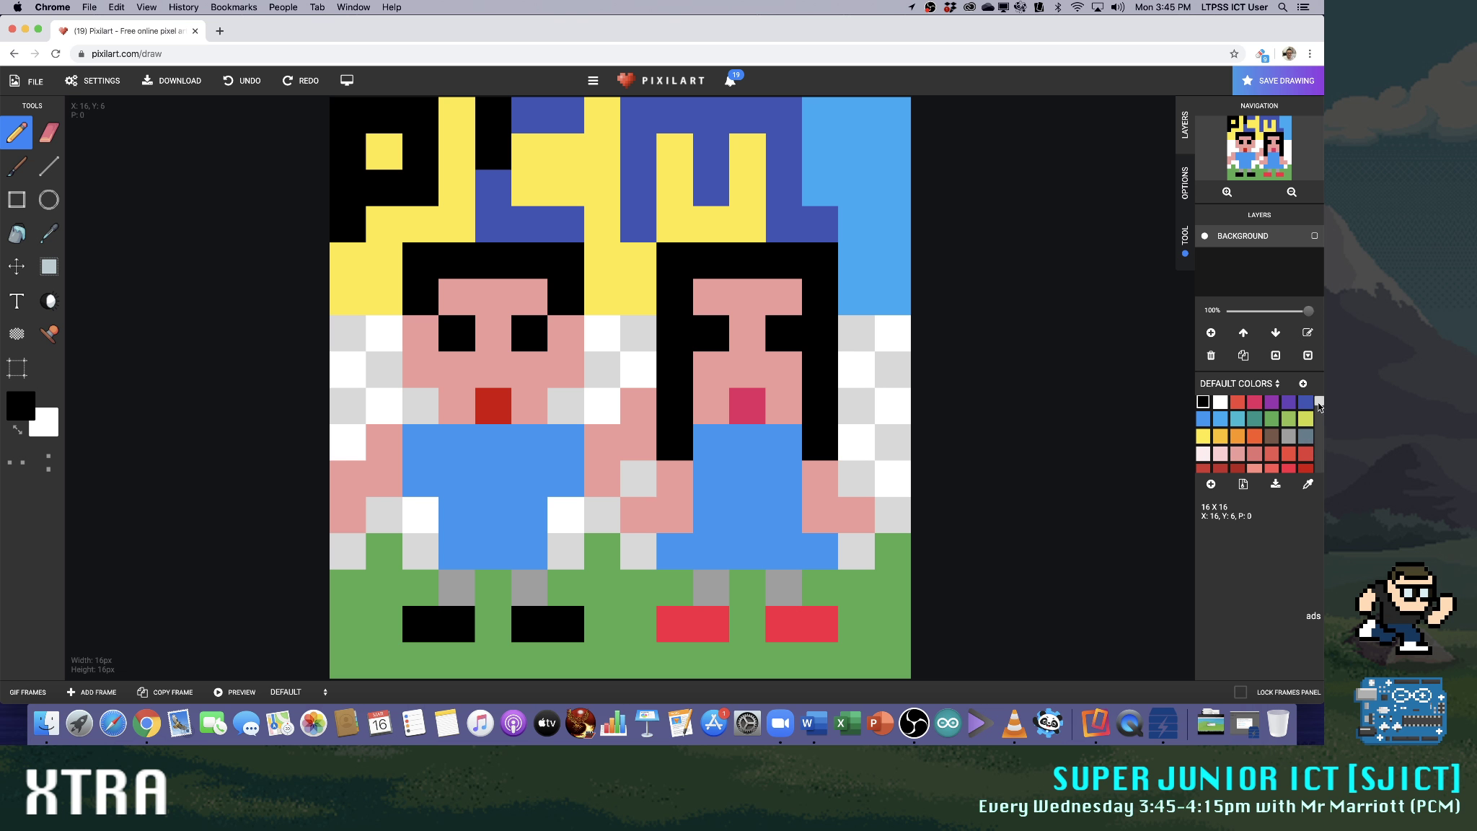
# Recolour the letters PCM in the dark slate shade from the end of the default colour palette
pyautogui.moveTo(1319, 403); pyautogui.dragTo(1314, 469)
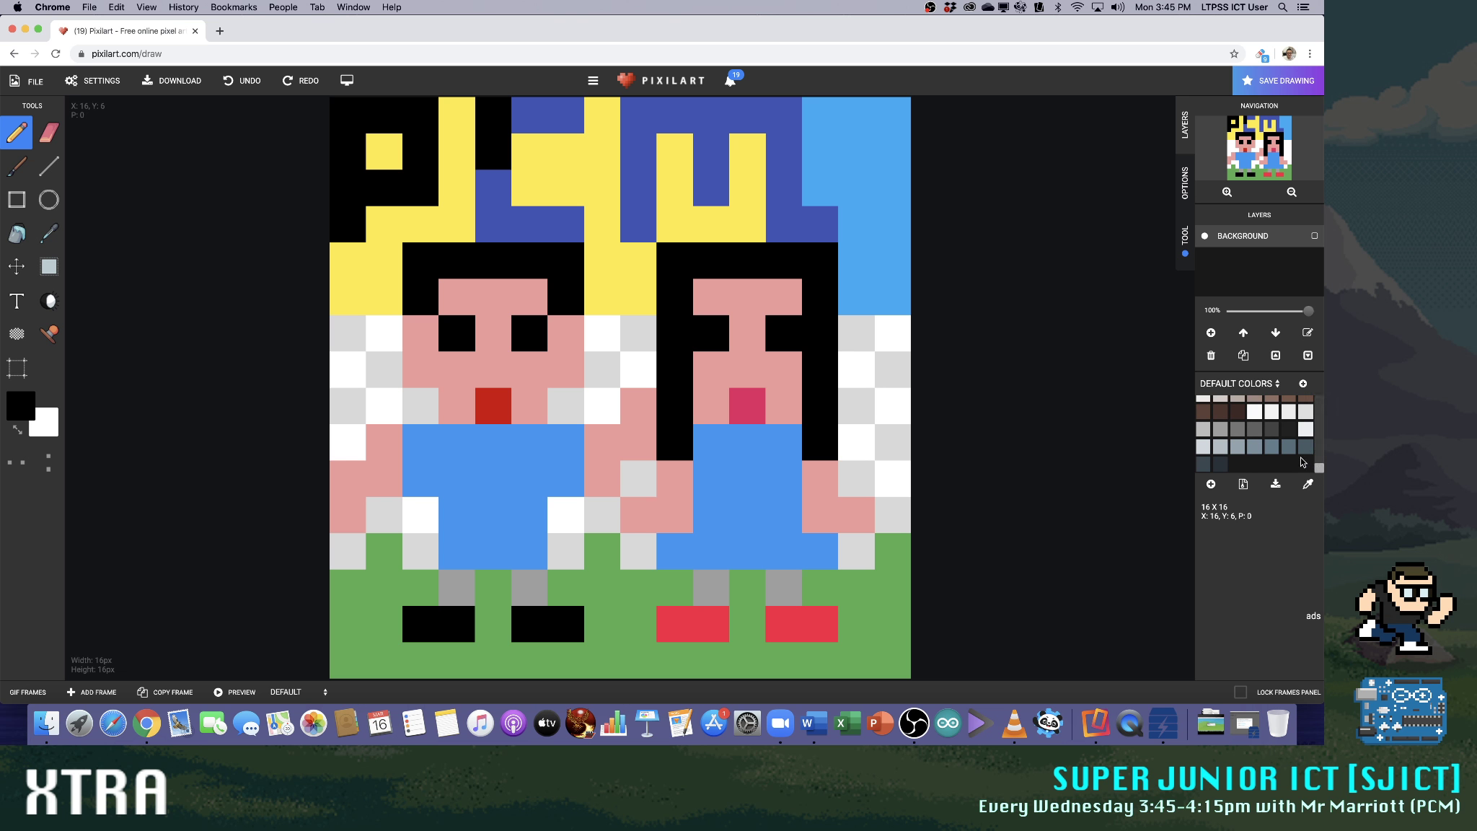
pyautogui.click(1220, 464)
pyautogui.moveTo(333, 189); pyautogui.dragTo(402, 106)
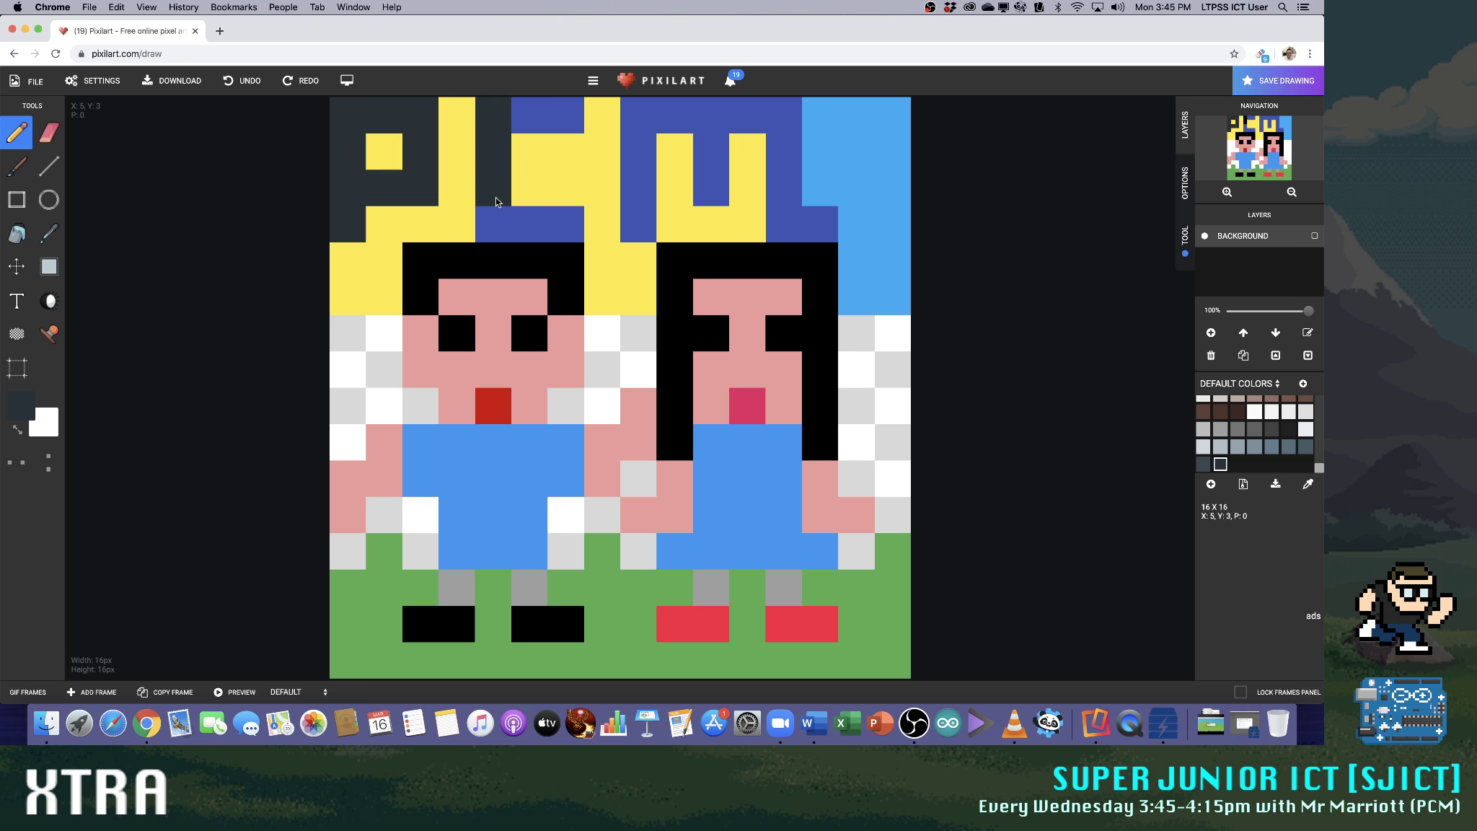
pyautogui.moveTo(494, 197); pyautogui.dragTo(554, 233)
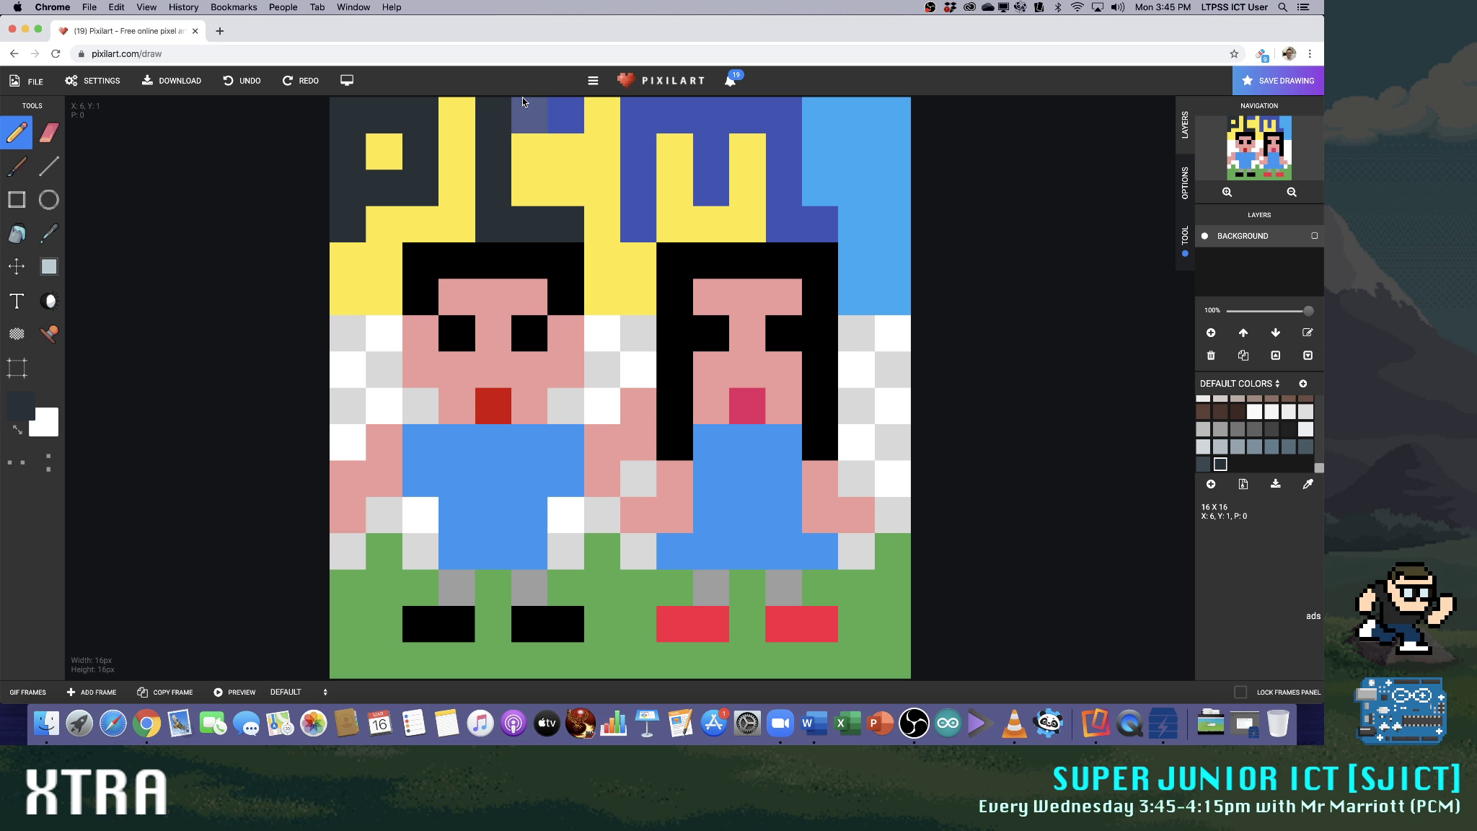
pyautogui.moveTo(633, 113)
pyautogui.mouseDown()
pyautogui.moveTo(643, 209)
pyautogui.moveTo(690, 114)
pyautogui.mouseUp()
pyautogui.moveTo(708, 172)
pyautogui.mouseDown()
pyautogui.moveTo(724, 119)
pyautogui.moveTo(779, 124)
pyautogui.mouseUp()
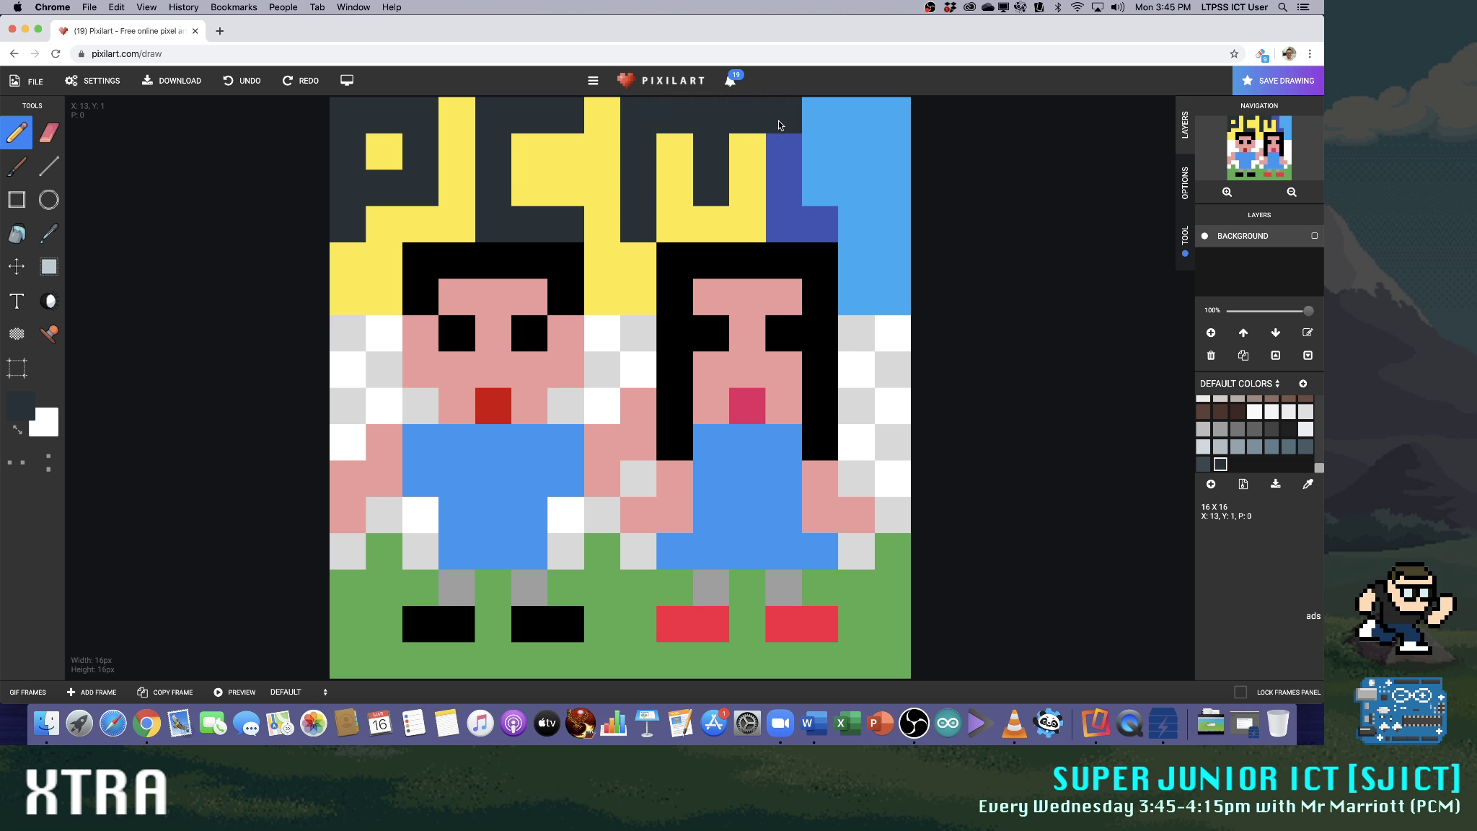
pyautogui.scroll(5, 1254, 433)
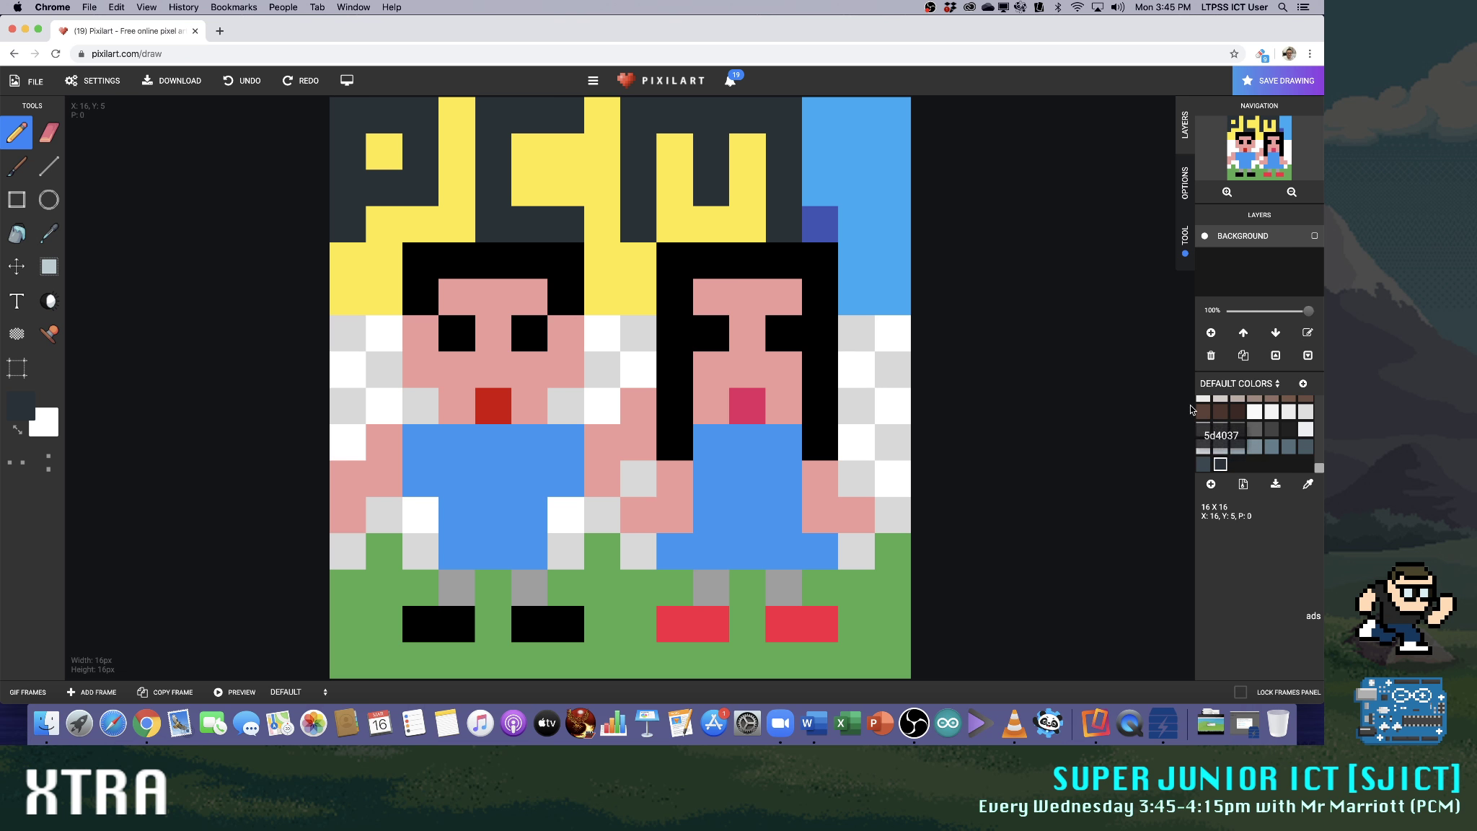
pyautogui.moveTo(1321, 452); pyautogui.dragTo(1321, 453)
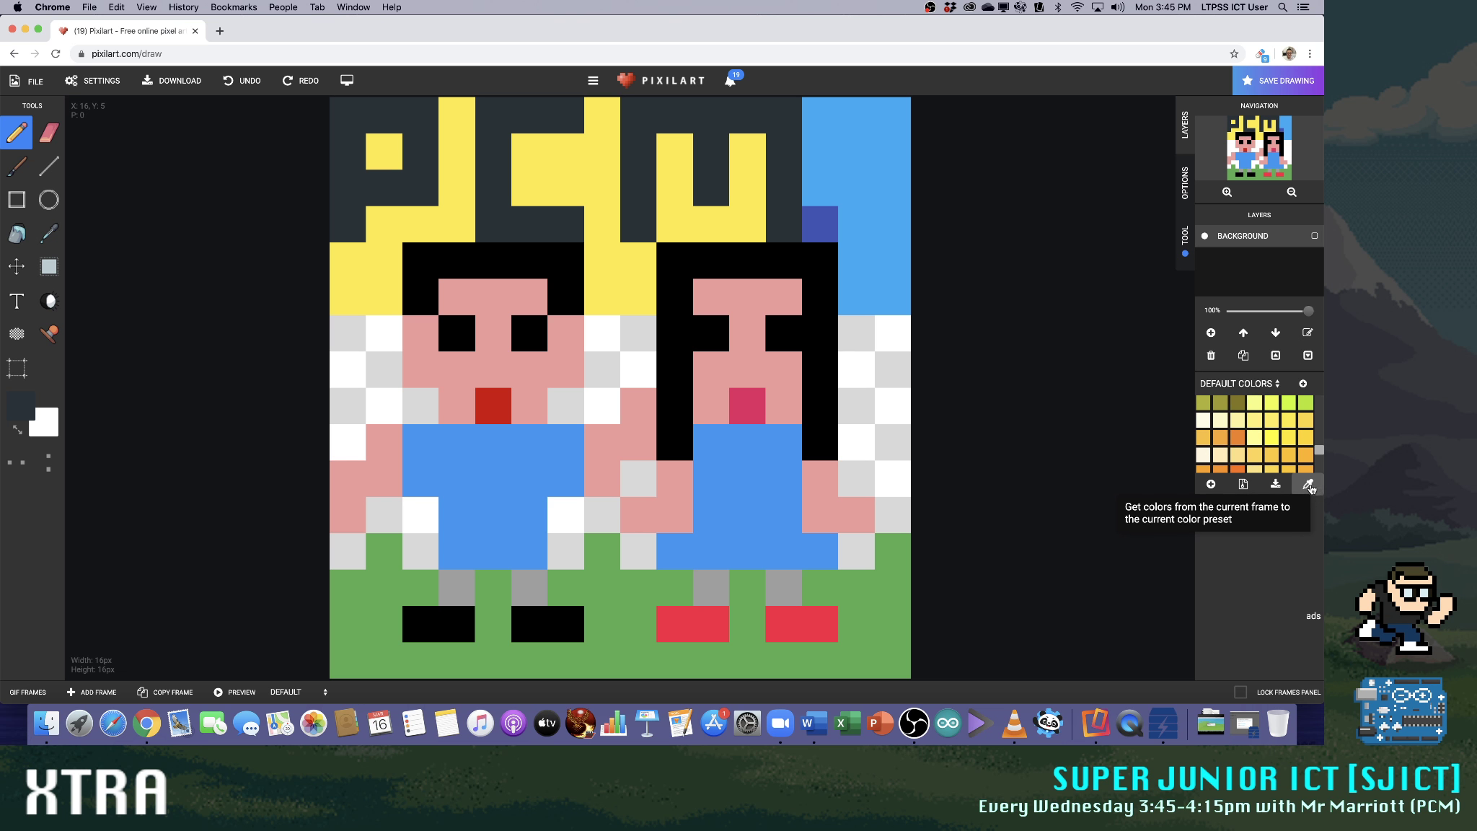
# Repaint the light blue area beside the letter M in dark blue from the default colours
pyautogui.click(1307, 484)
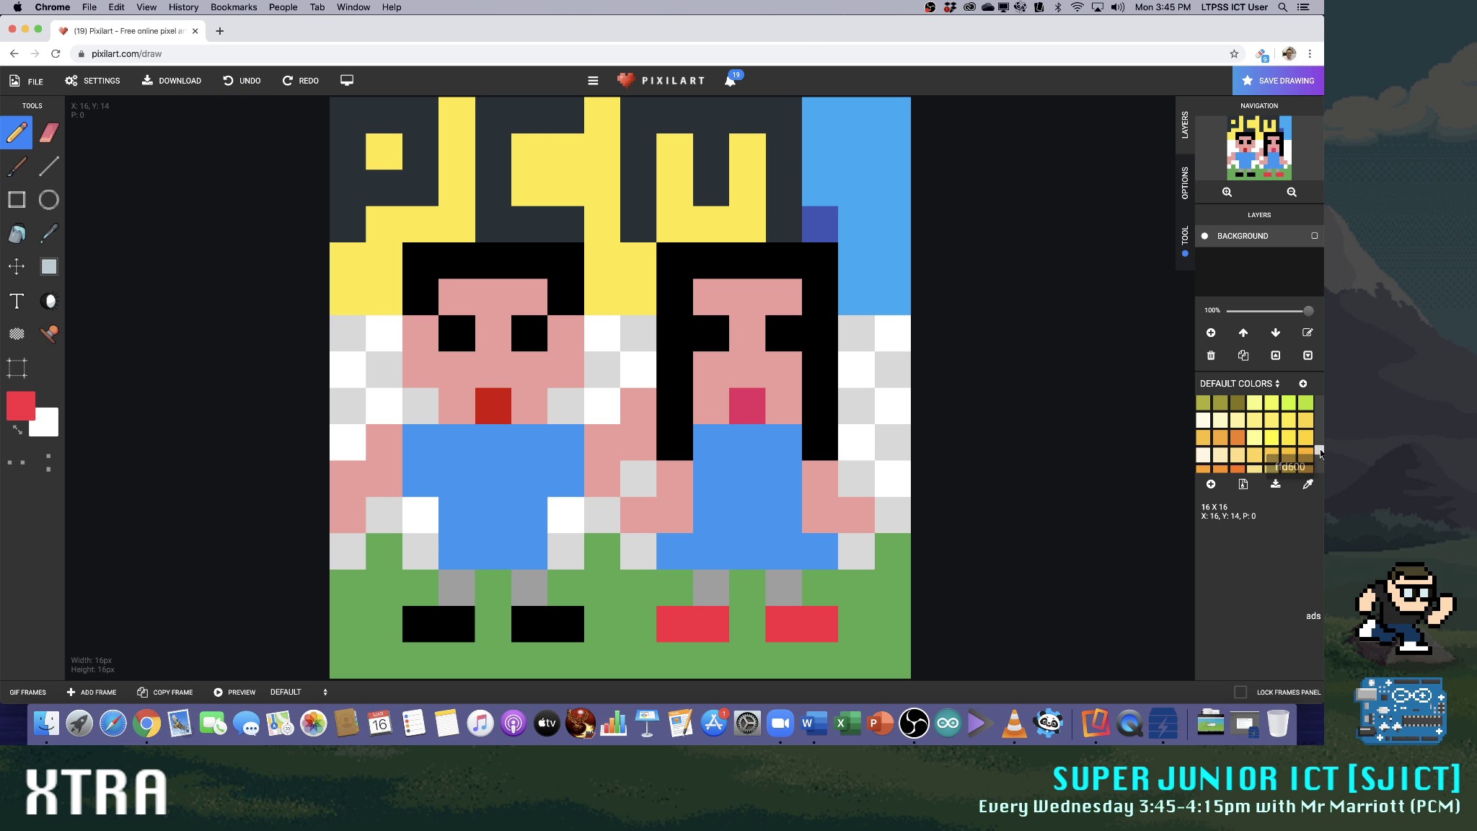
pyautogui.scroll(6, 1248, 432)
pyautogui.click(1219, 420)
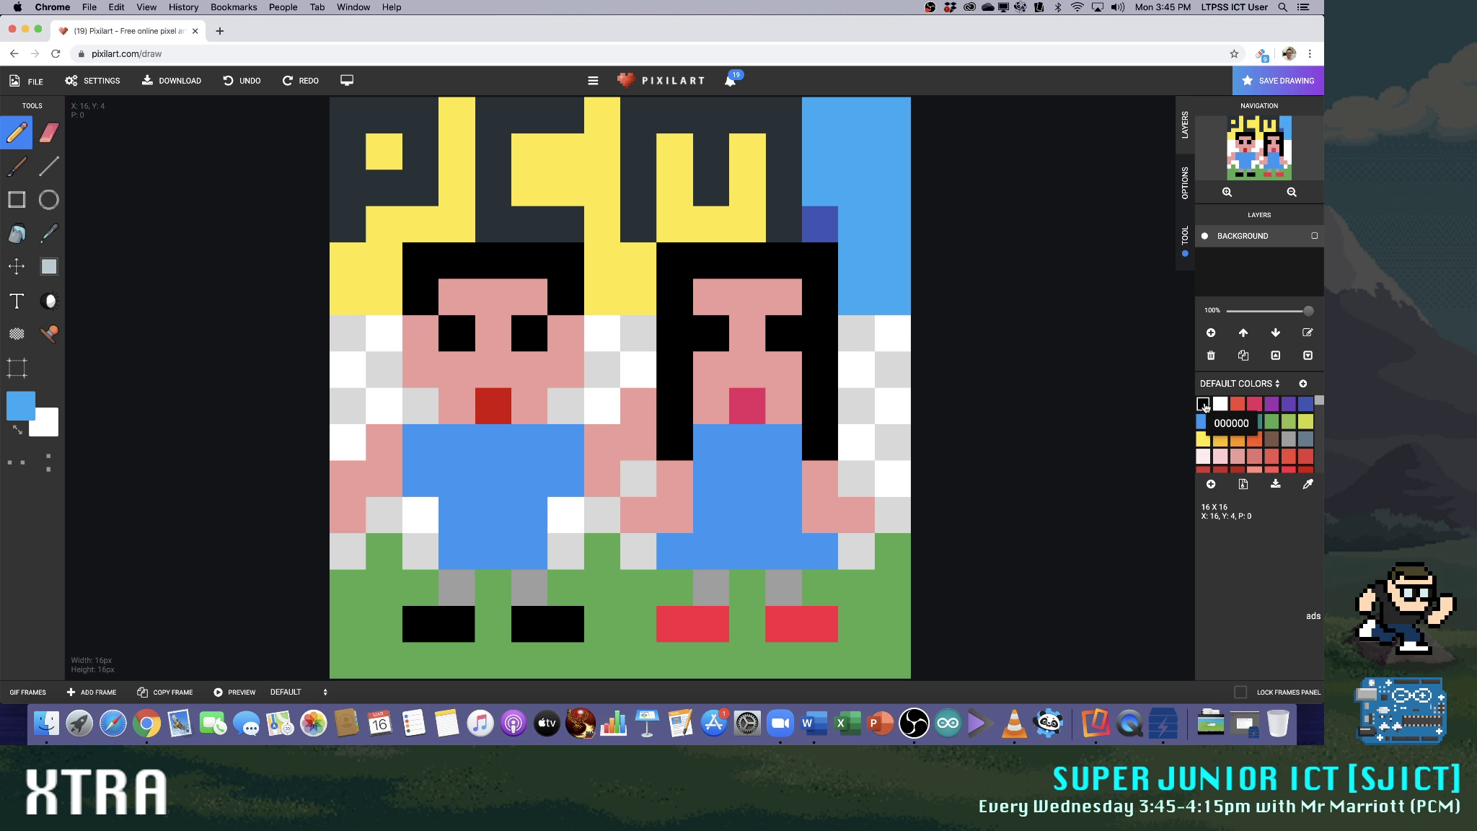
pyautogui.click(1305, 403)
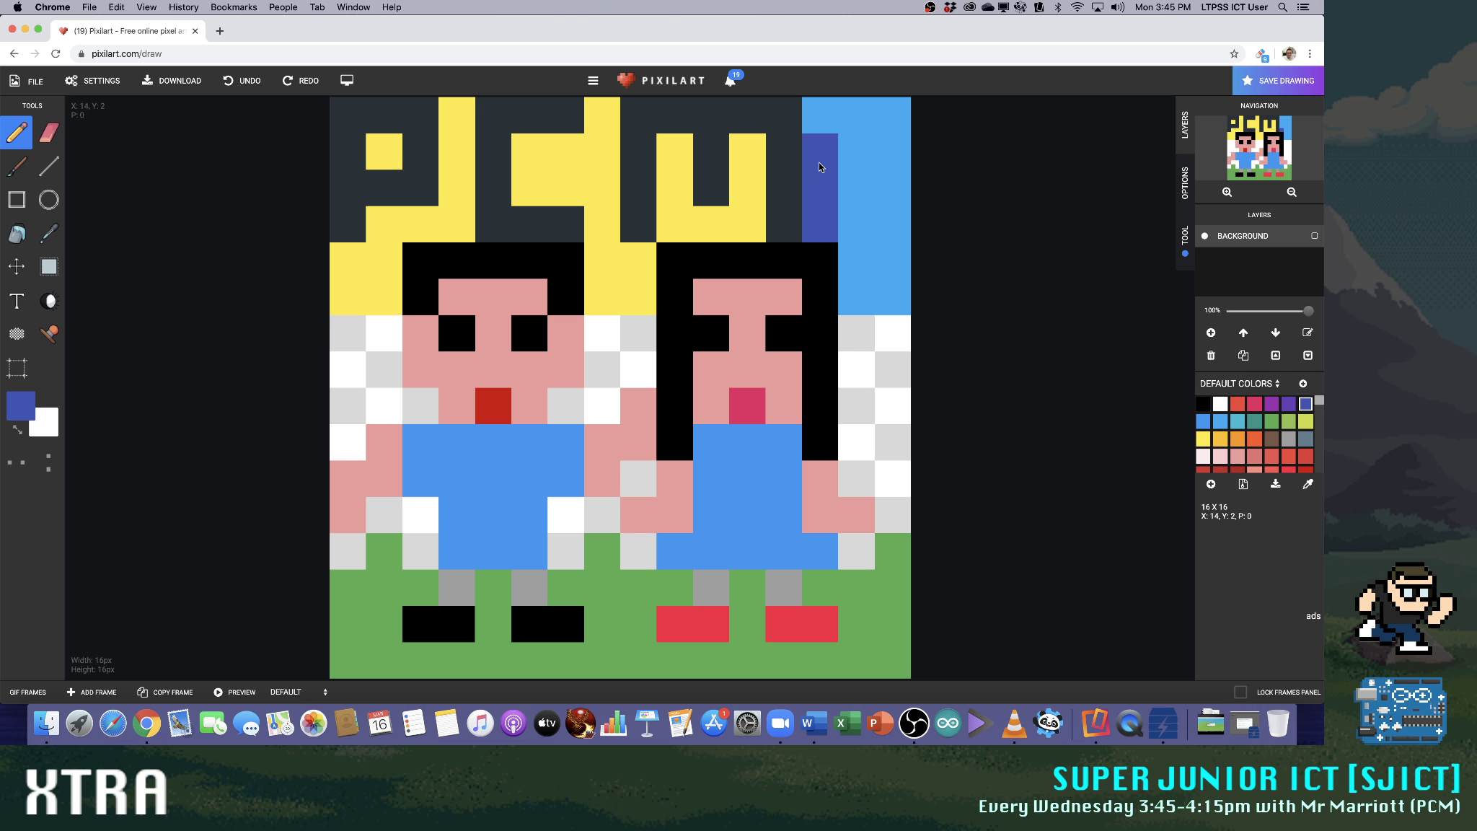
pyautogui.moveTo(883, 122); pyautogui.dragTo(886, 287)
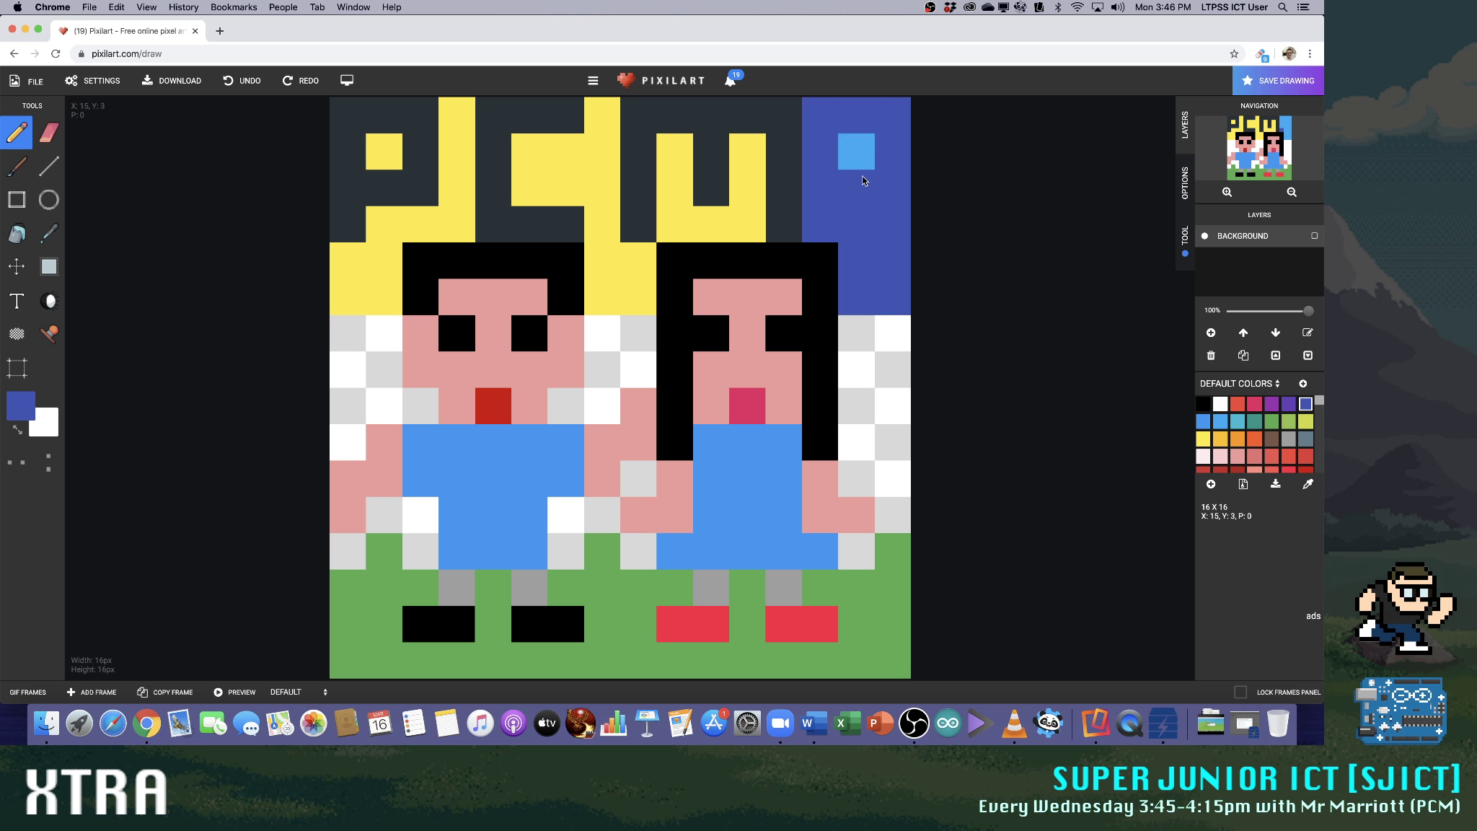
pyautogui.click(858, 154)
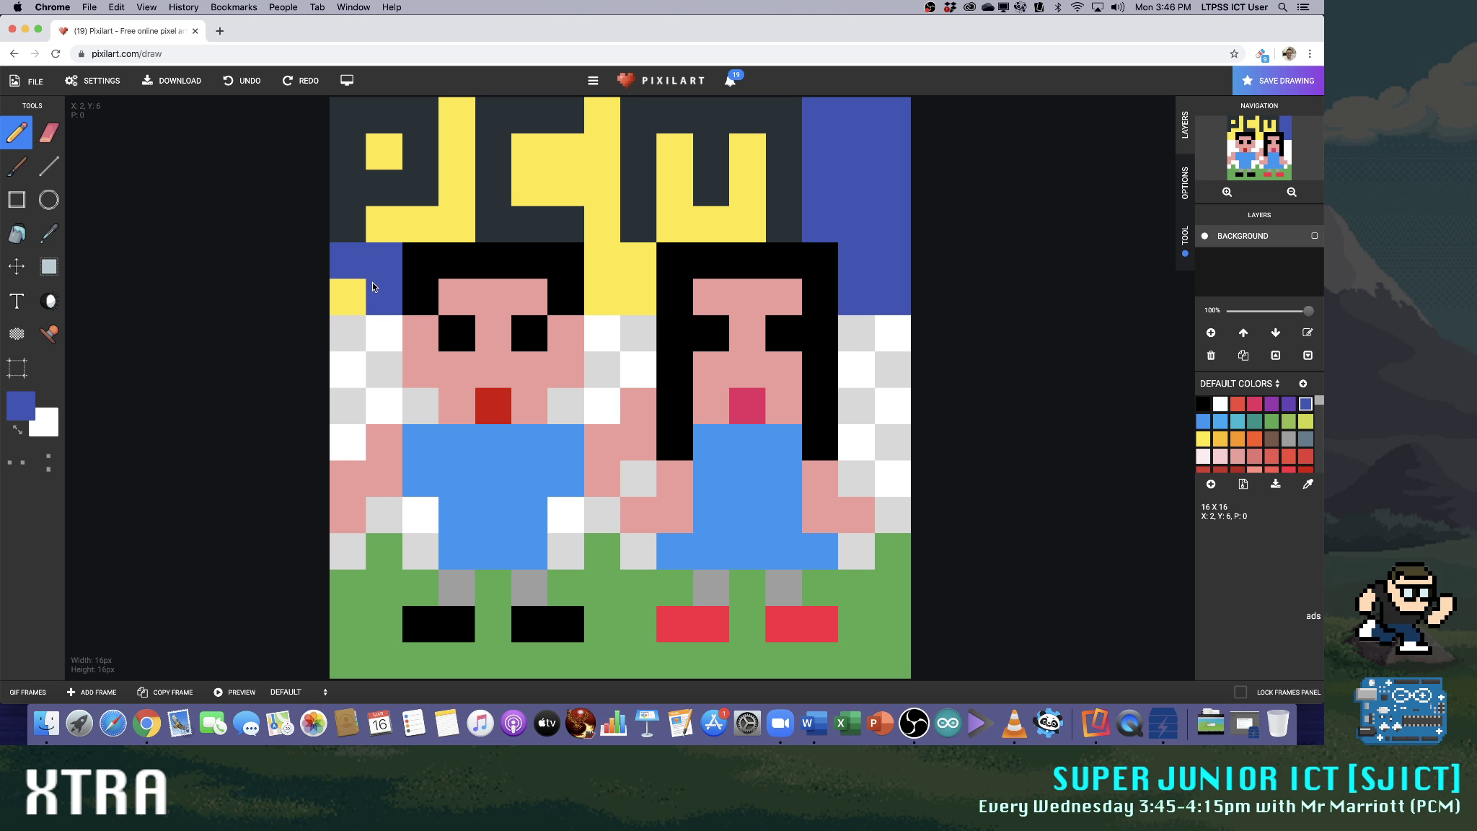
# Repaint the yellow background inside and around the letters PCM in the same dark blue, down to the row above the eyes
pyautogui.click(350, 296)
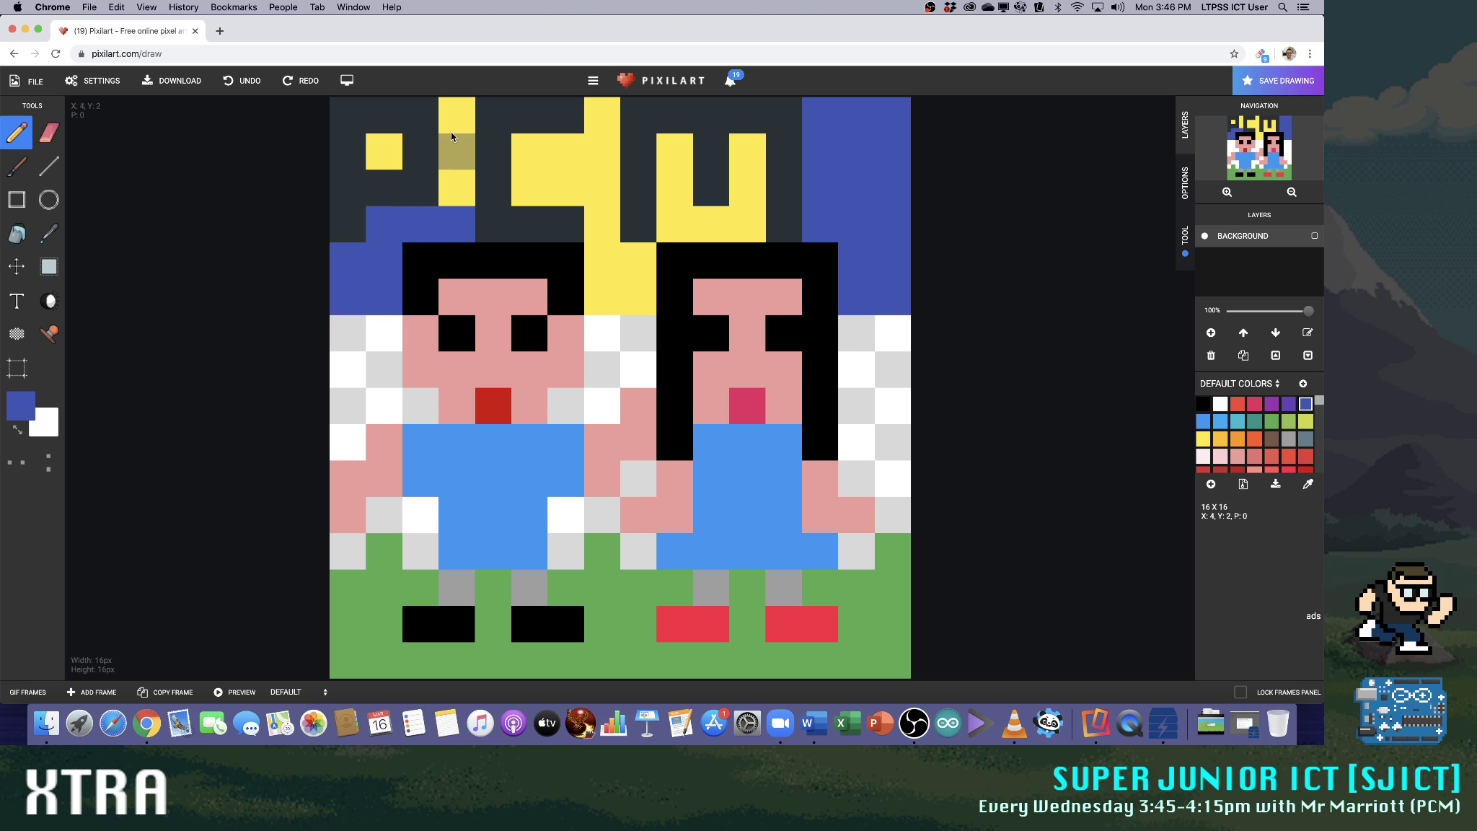
pyautogui.moveTo(452, 134); pyautogui.dragTo(453, 189)
pyautogui.click(384, 151)
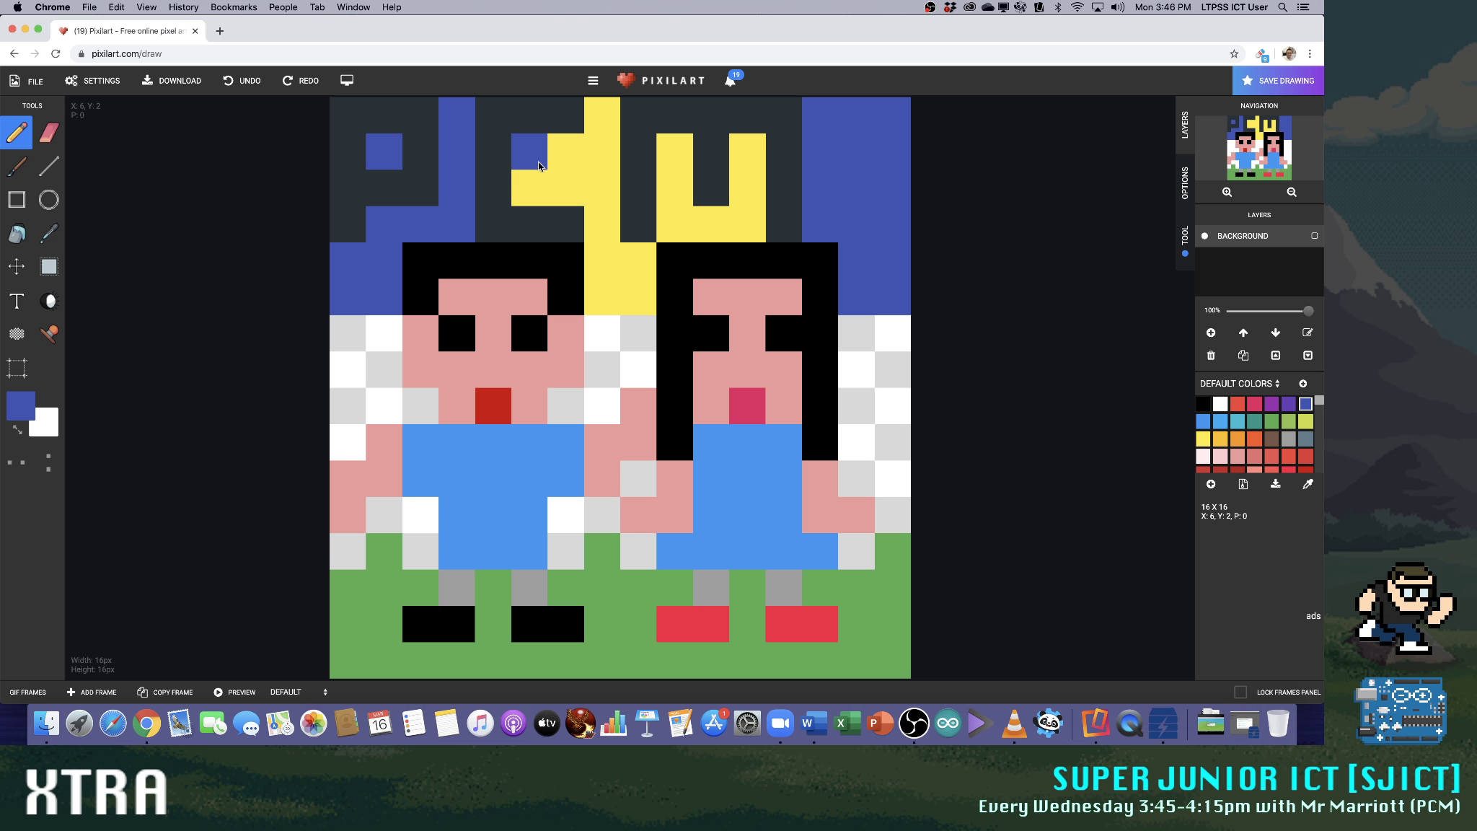
pyautogui.moveTo(596, 170); pyautogui.dragTo(597, 235)
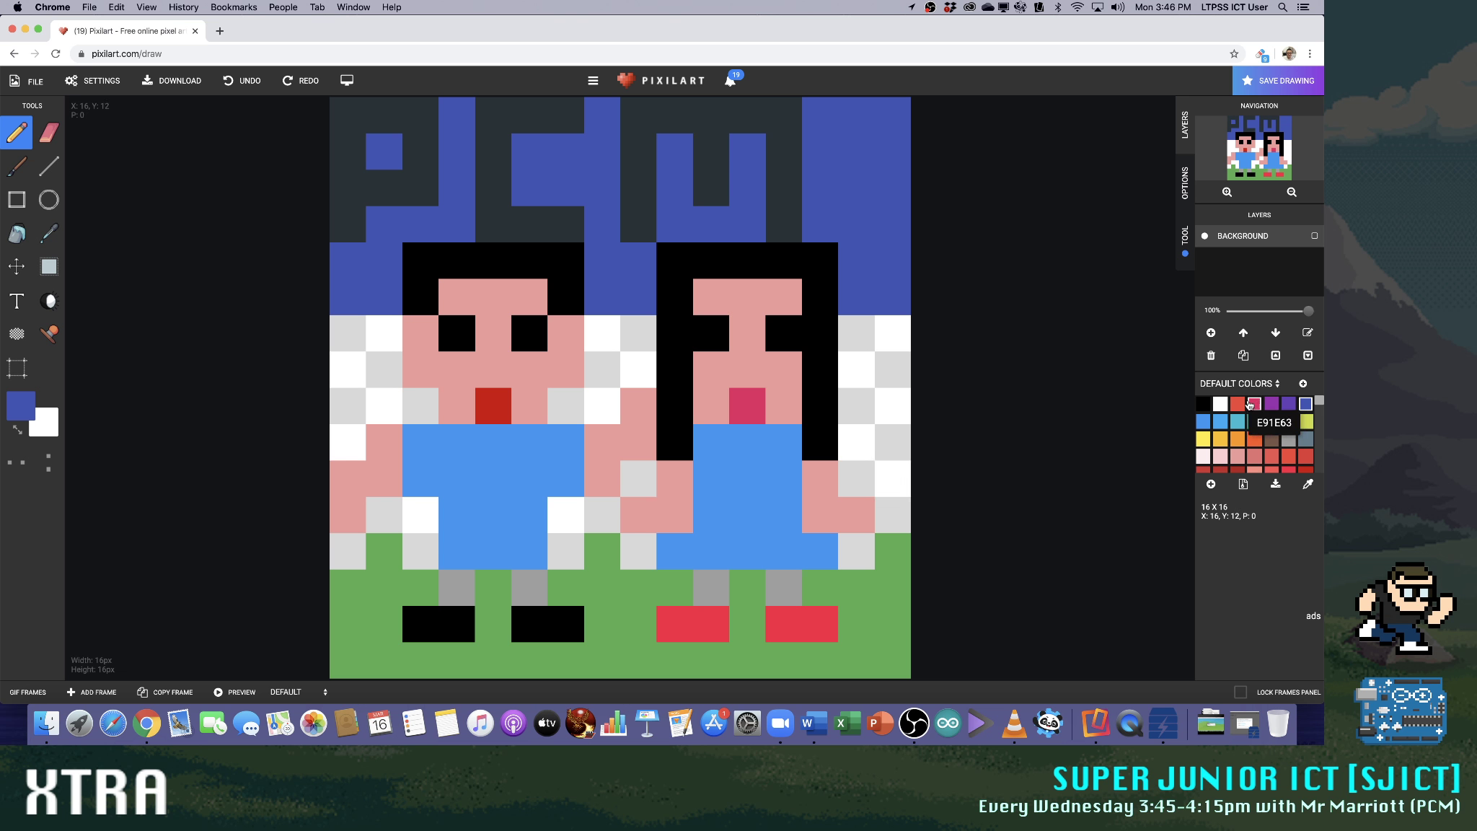
# Fill the empty pixels around both people's arms and bodies in light green, from the mouth row down to the dark green grass
pyautogui.click(1220, 406)
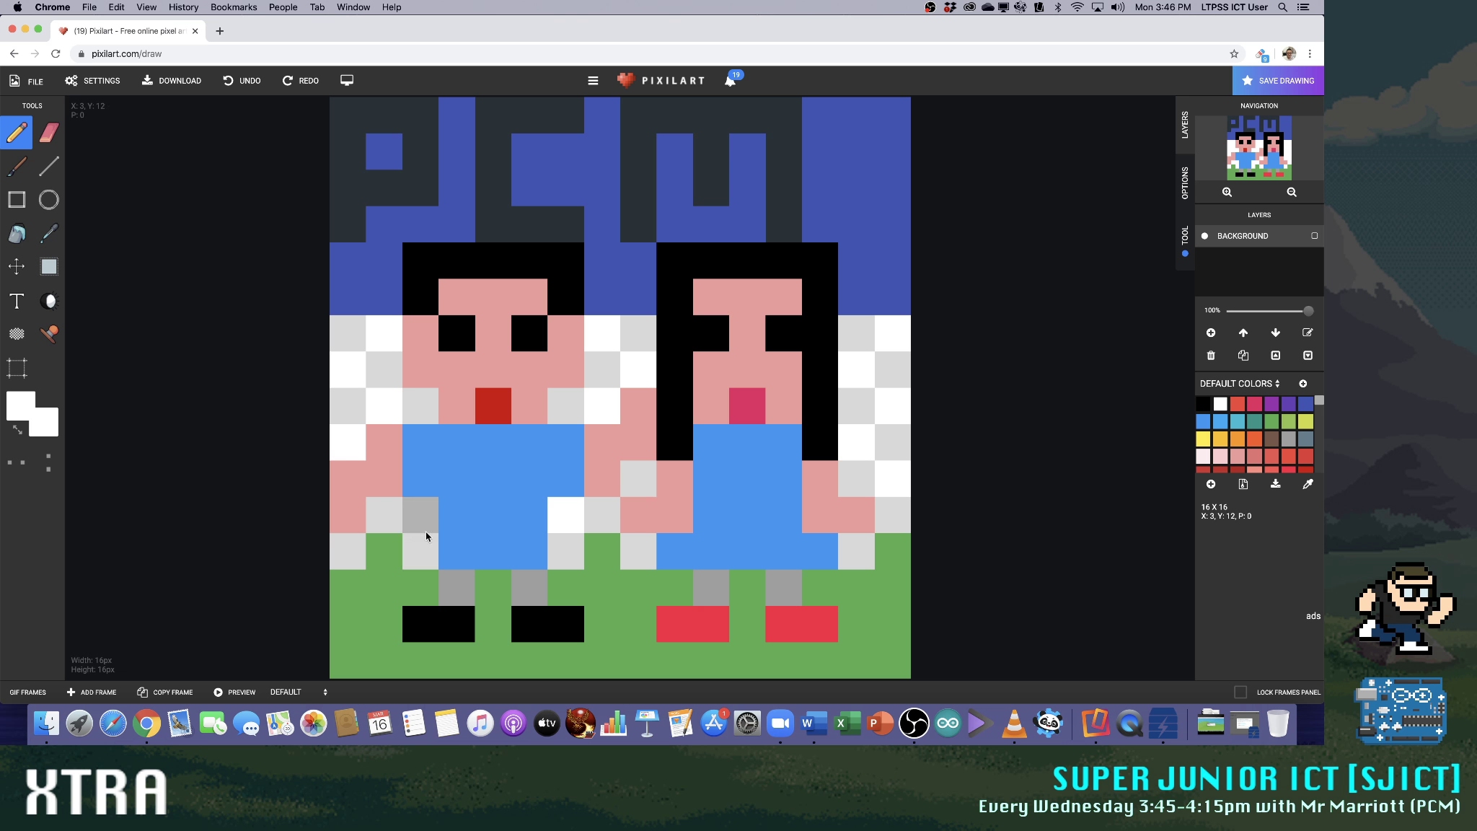
pyautogui.click(1288, 421)
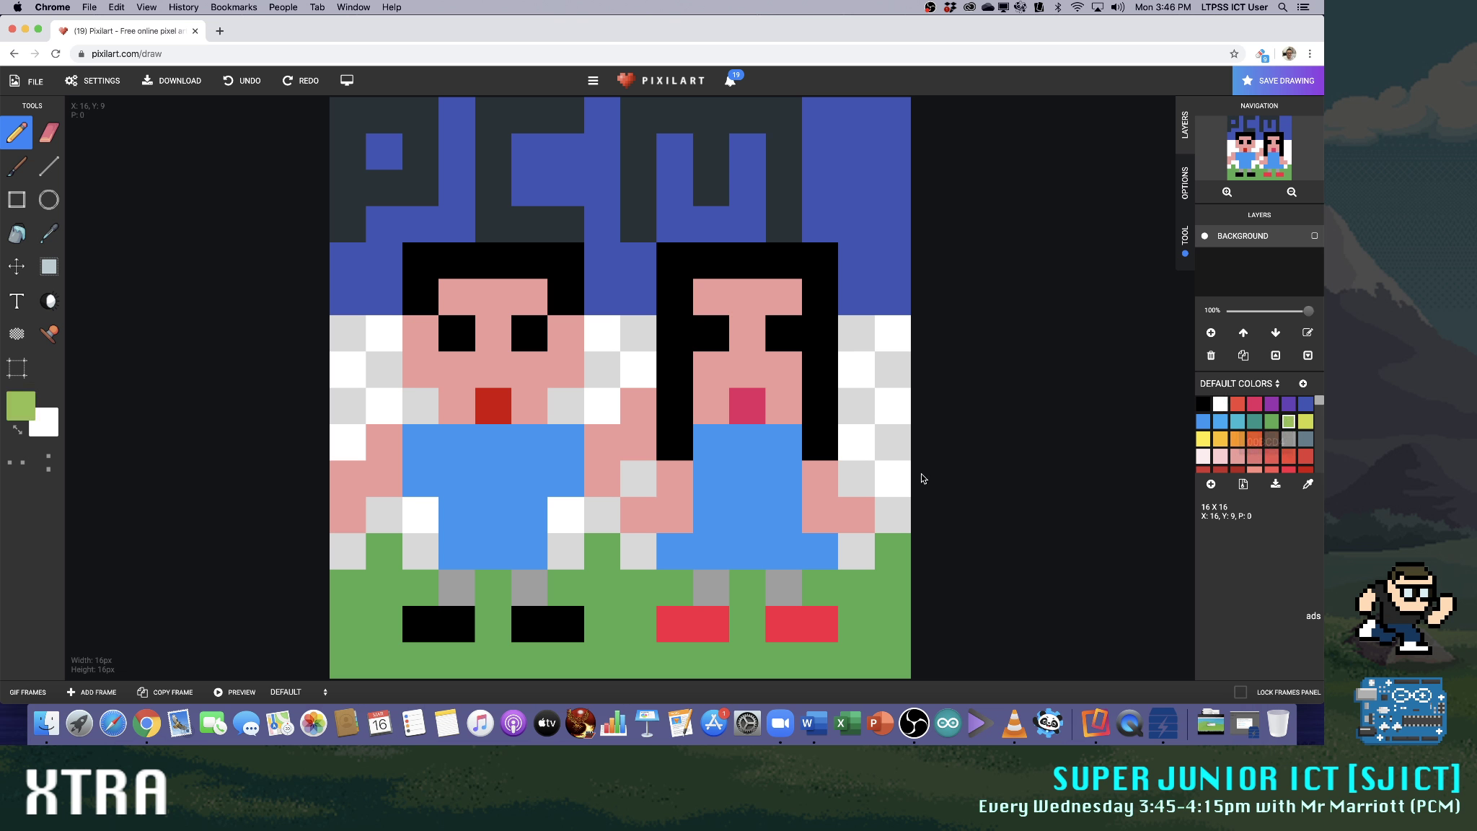
pyautogui.click(861, 552)
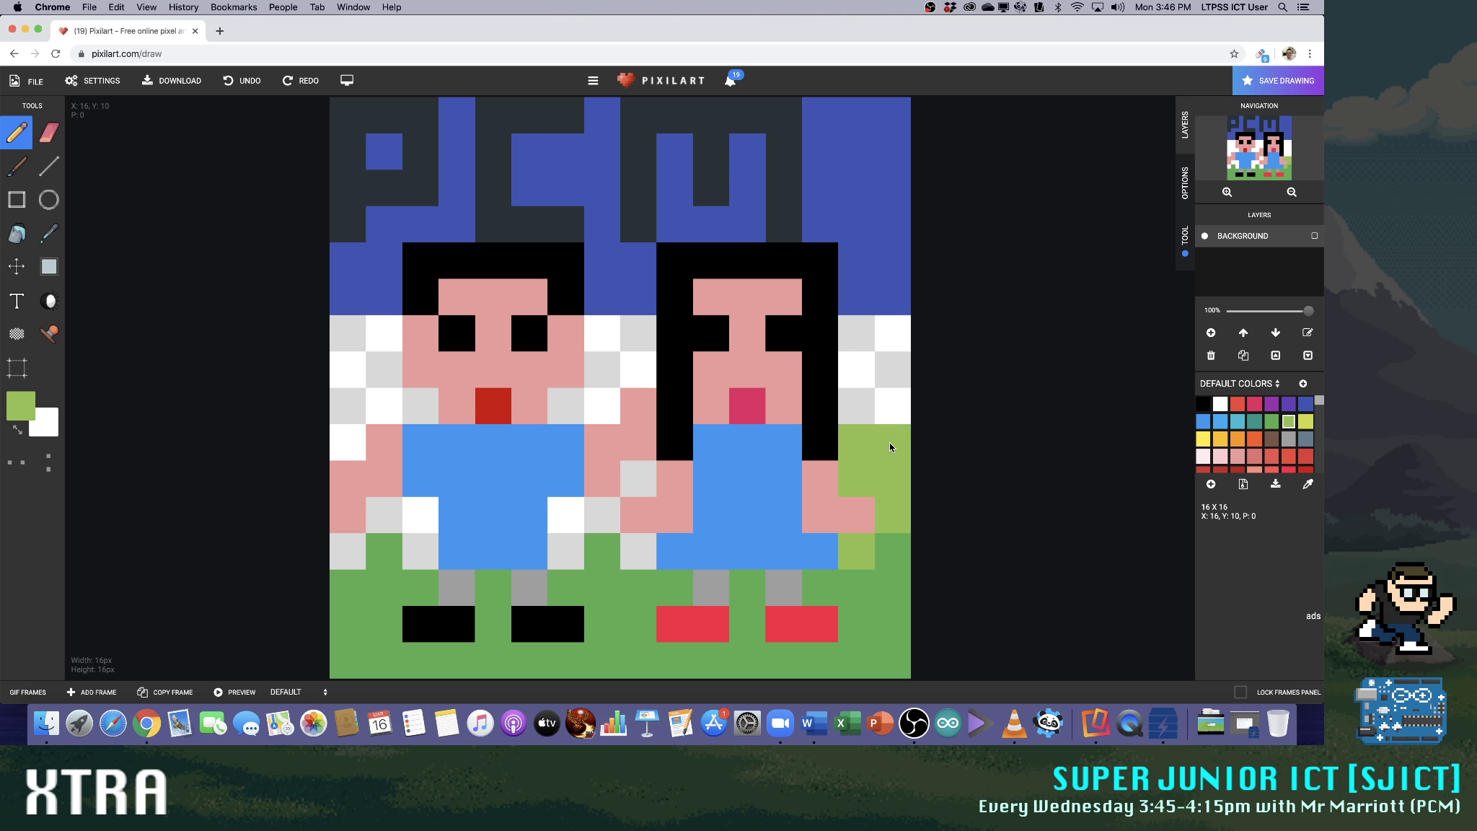
pyautogui.click(896, 422)
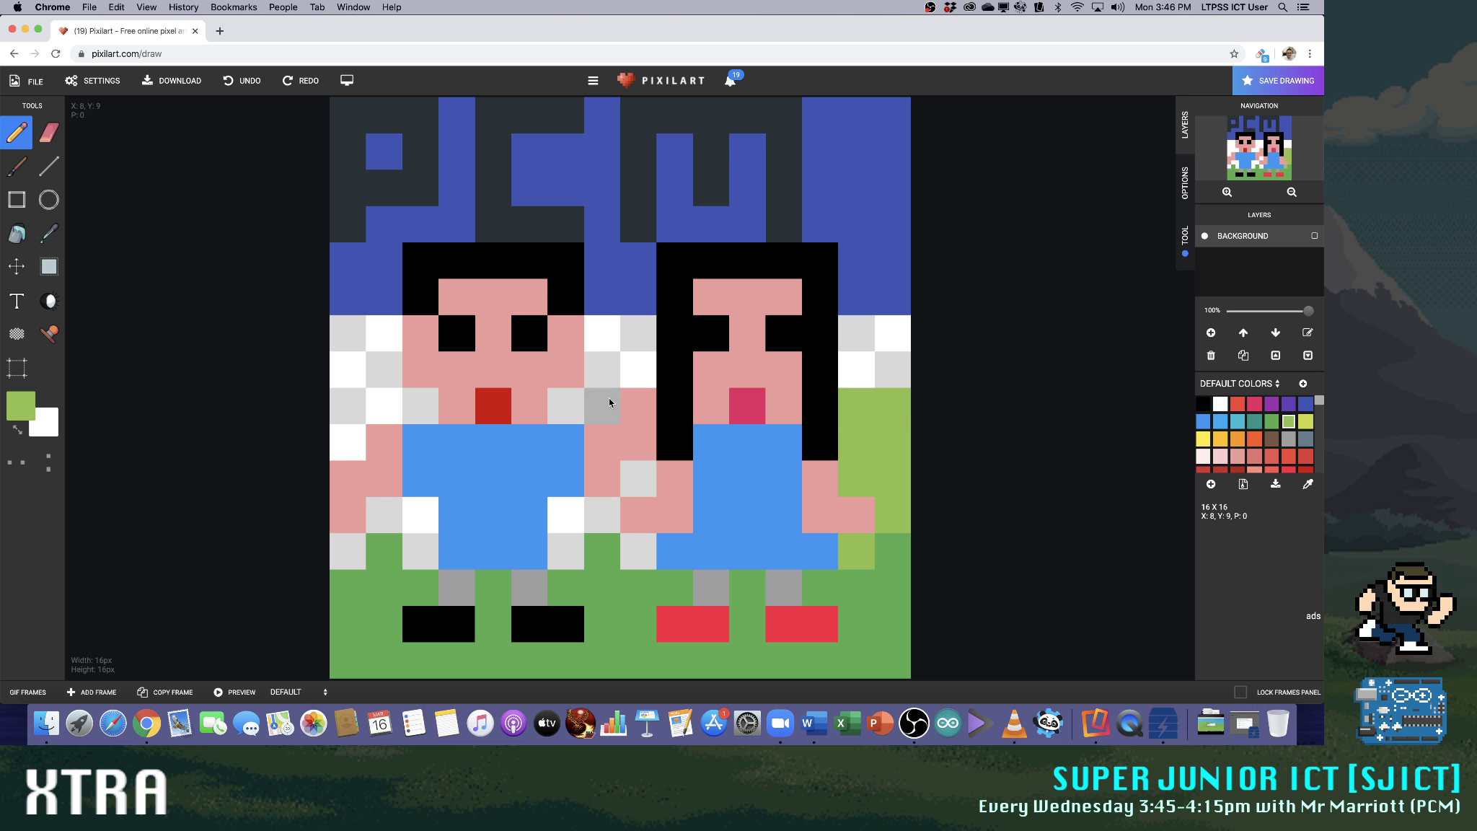
pyautogui.moveTo(344, 433); pyautogui.dragTo(356, 415)
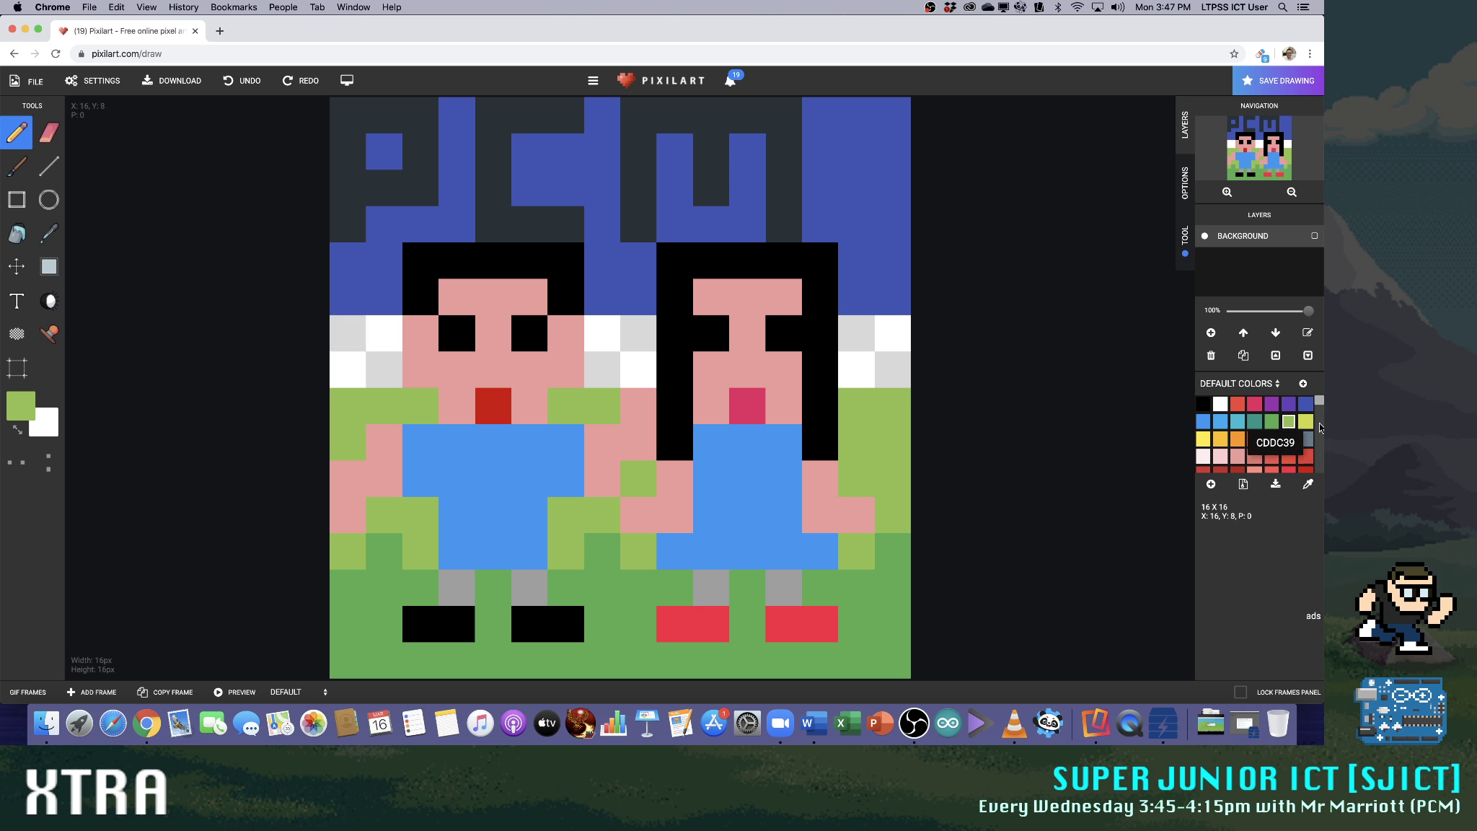
# Try two black pixels and a dark red one stacked along the canvas's right edge beside the long-haired figure
pyautogui.click(1202, 404)
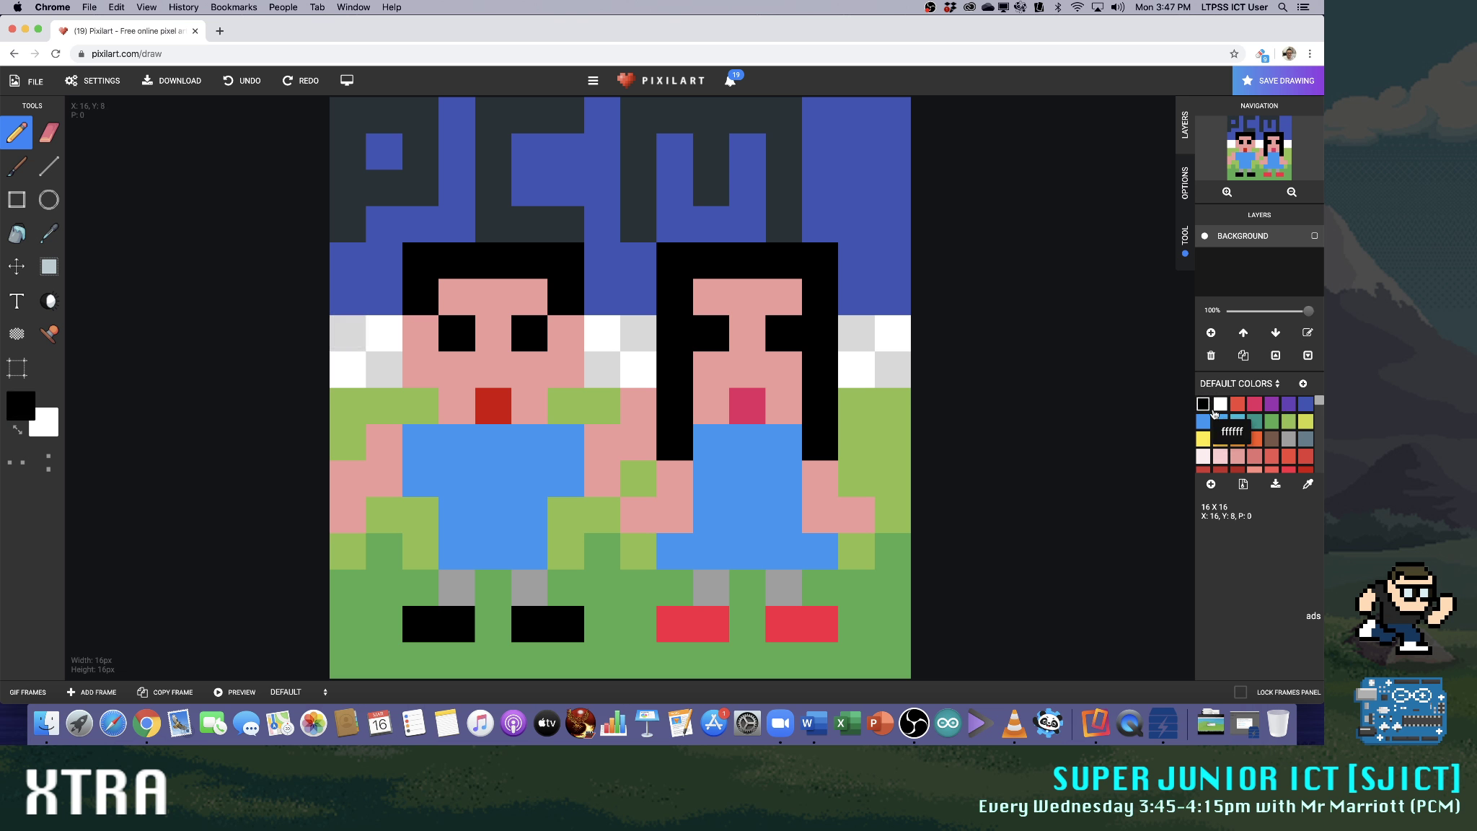
pyautogui.click(901, 362)
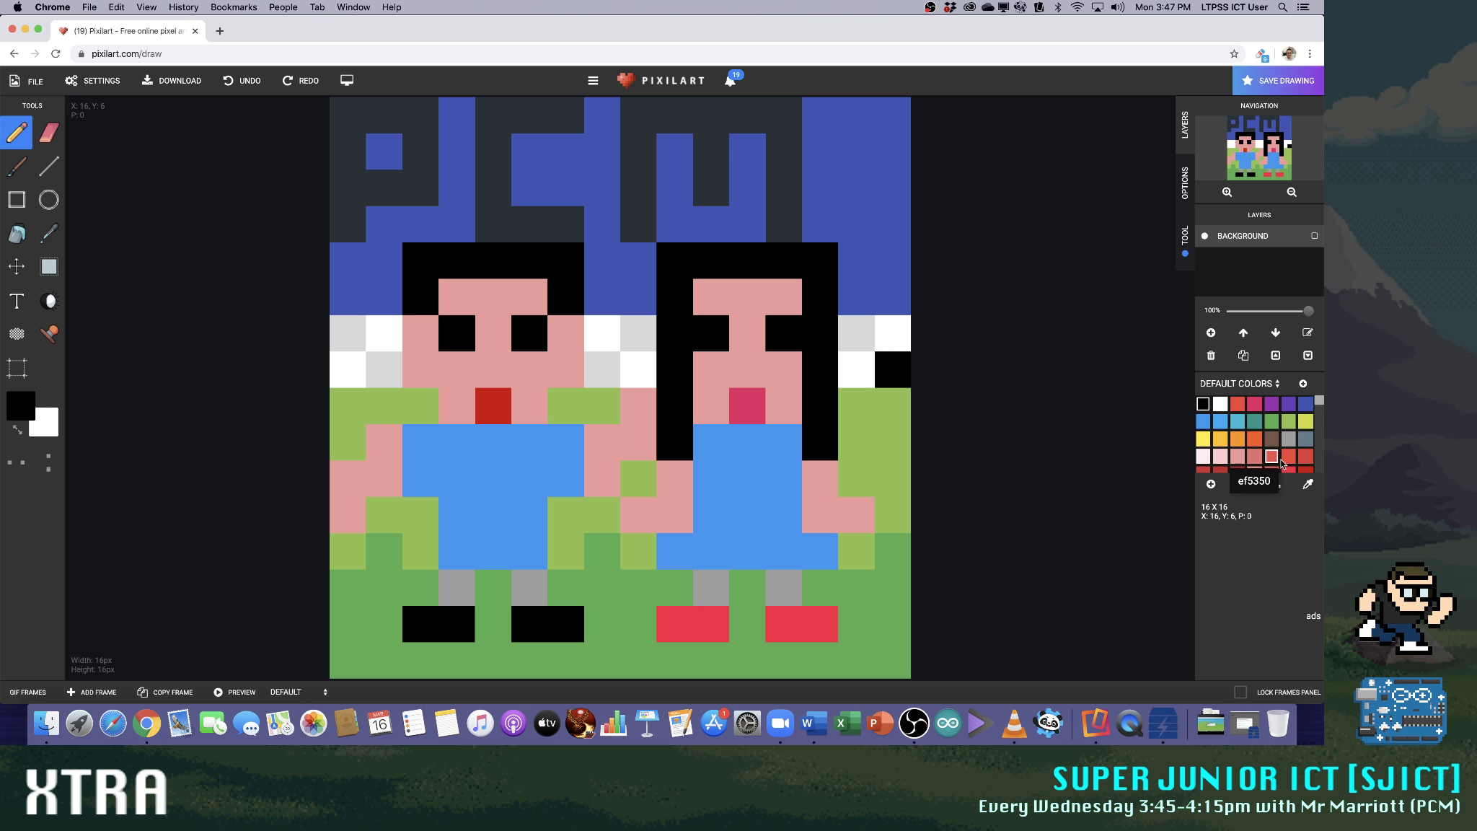
pyautogui.scroll(-1, 1294, 457)
pyautogui.click(1236, 455)
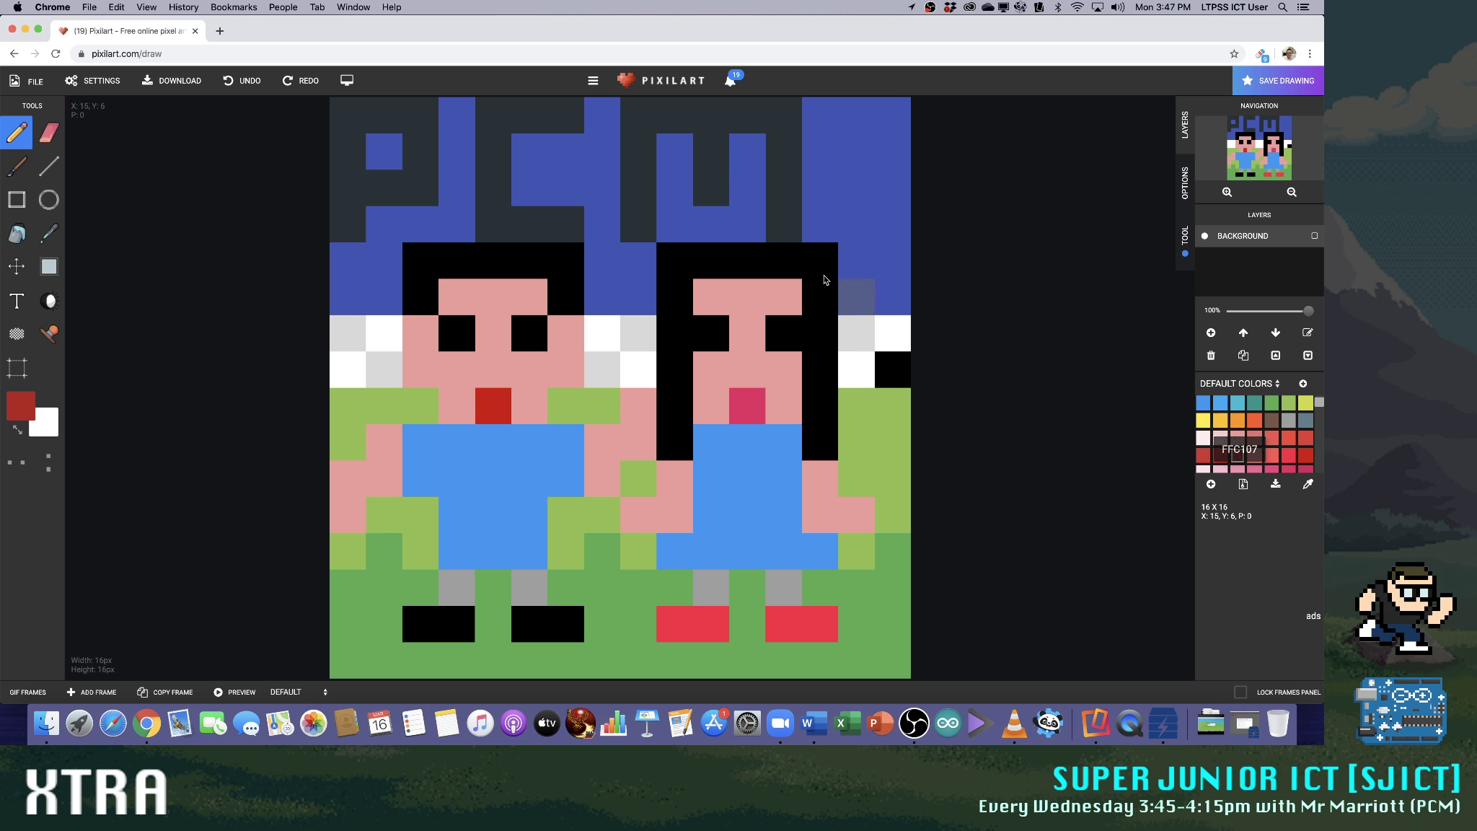
pyautogui.click(893, 296)
pyautogui.scroll(1, 1240, 433)
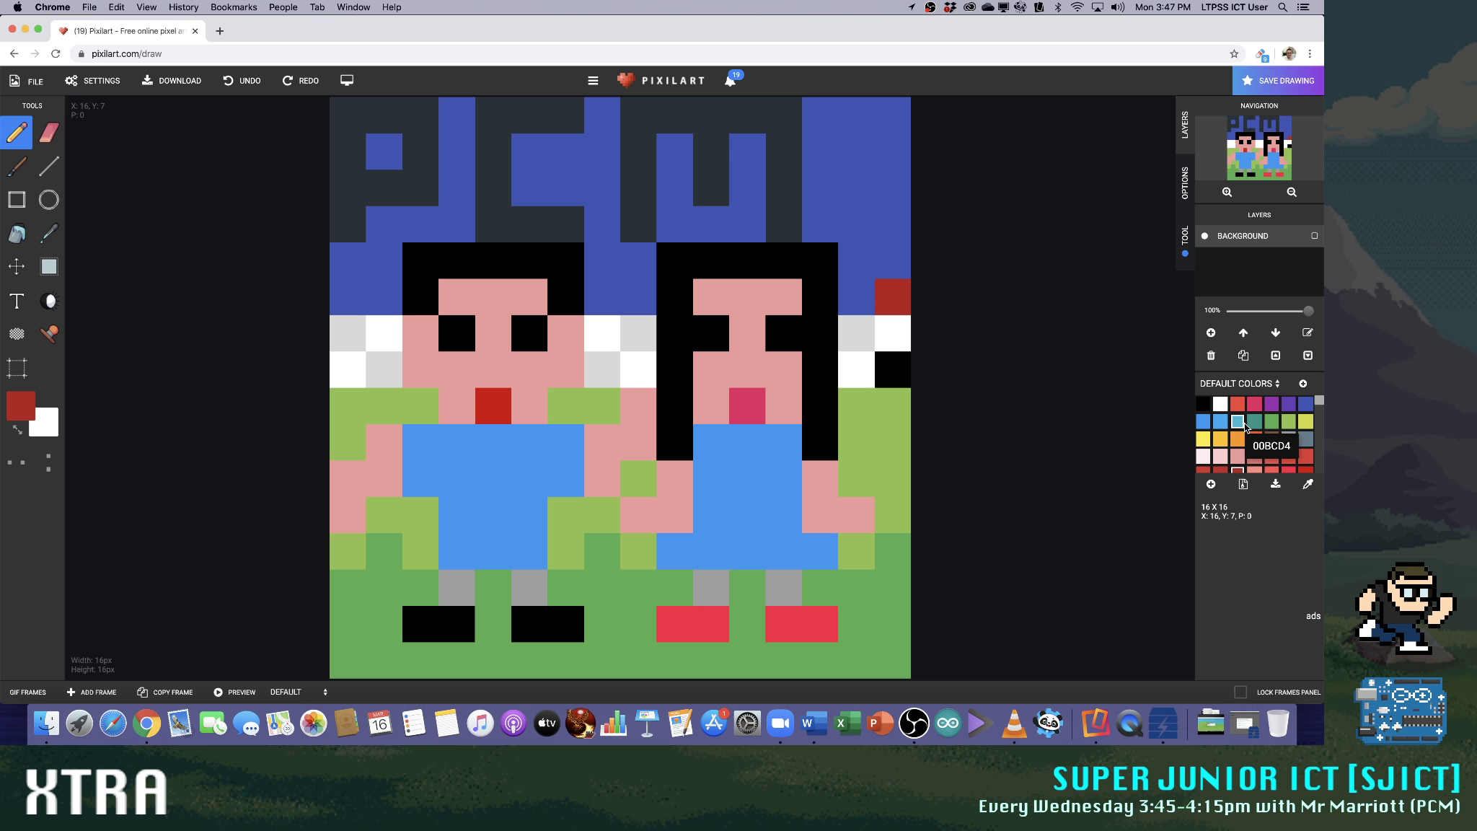
pyautogui.click(1209, 408)
pyautogui.click(893, 332)
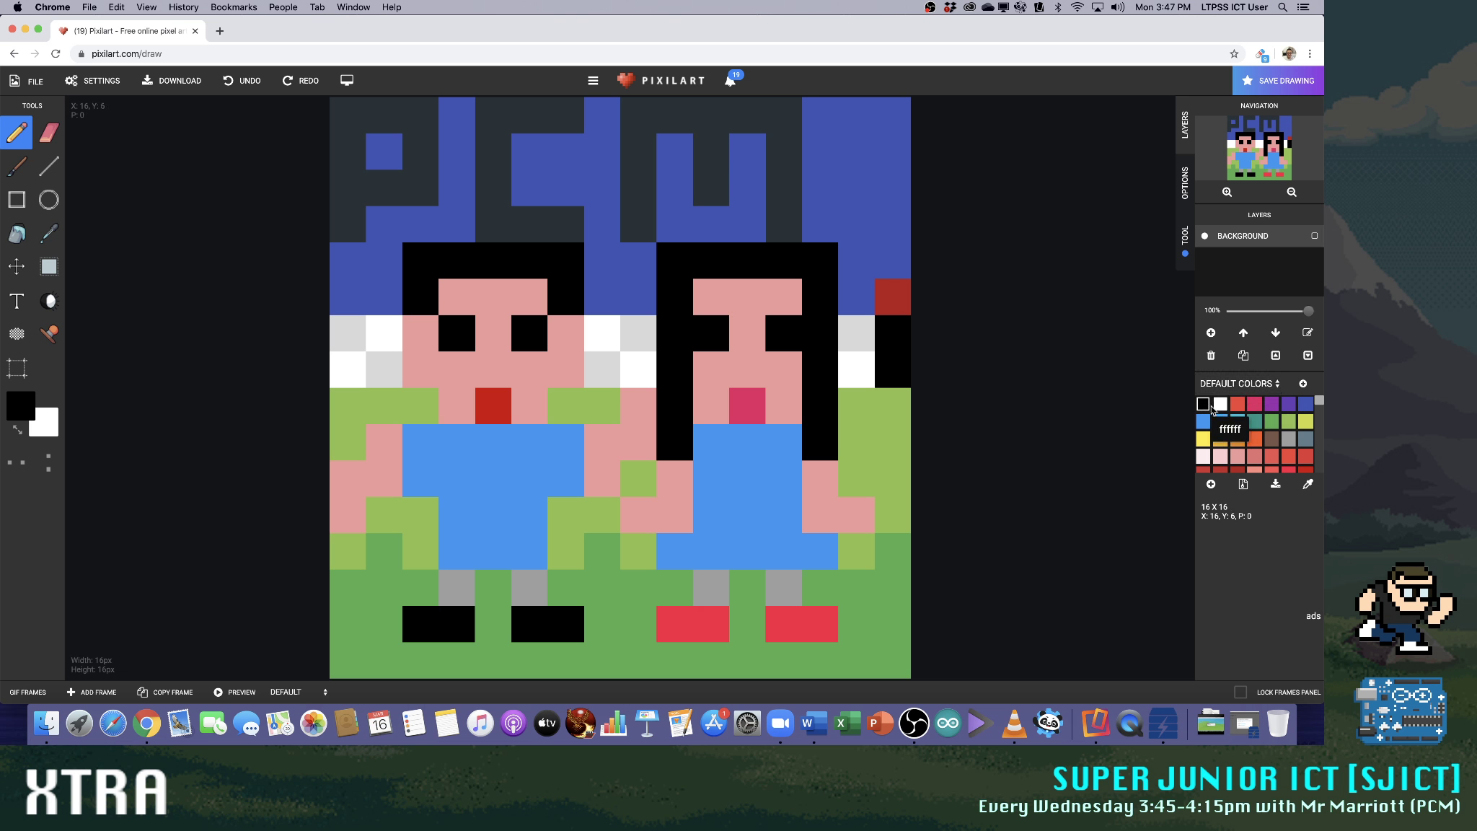
# Repaint the dark red pixel at the right edge in dark blue and erase the two black pixels below it
pyautogui.click(1306, 404)
pyautogui.click(889, 297)
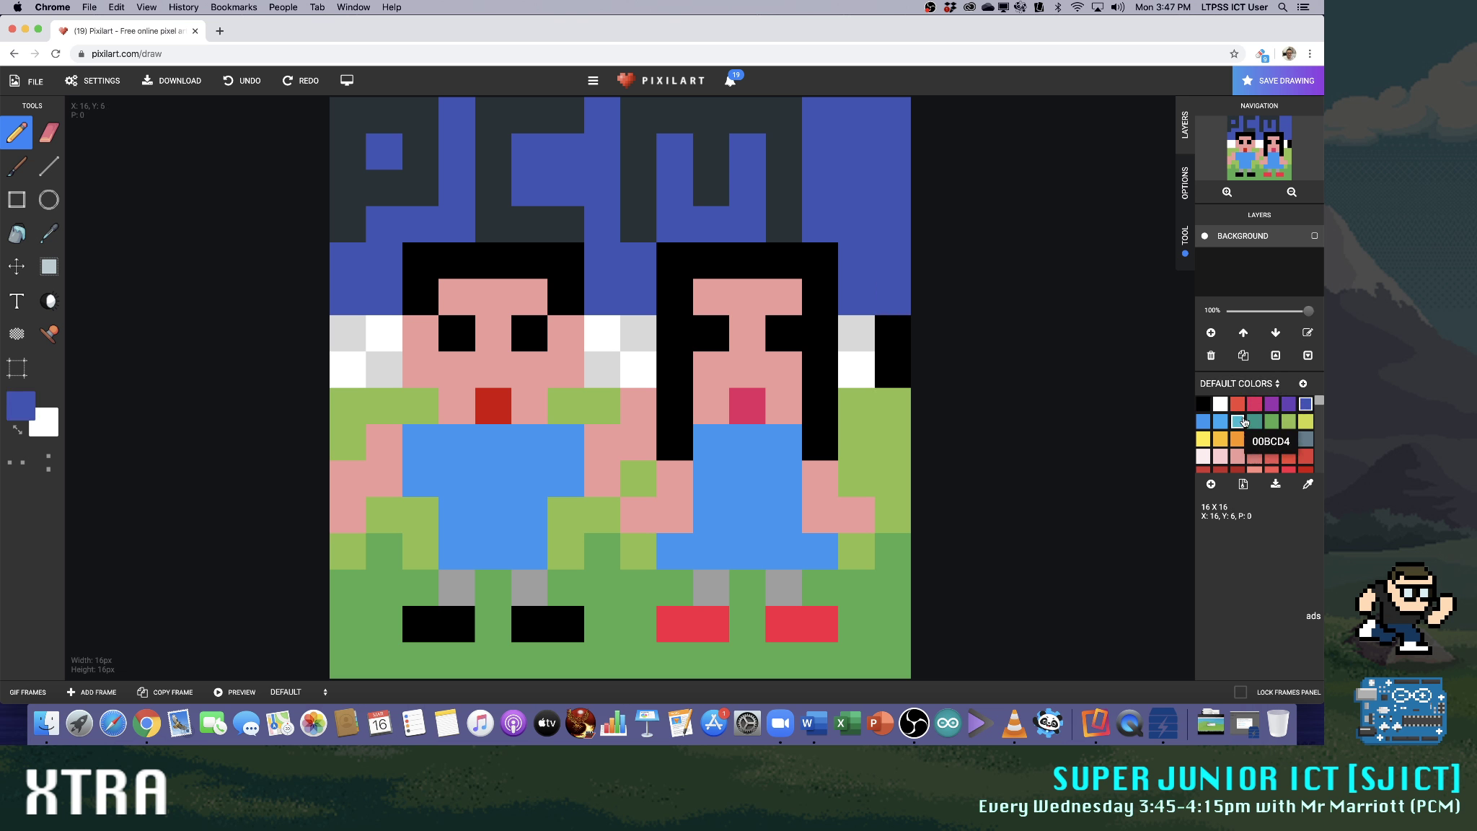
pyautogui.click(48, 132)
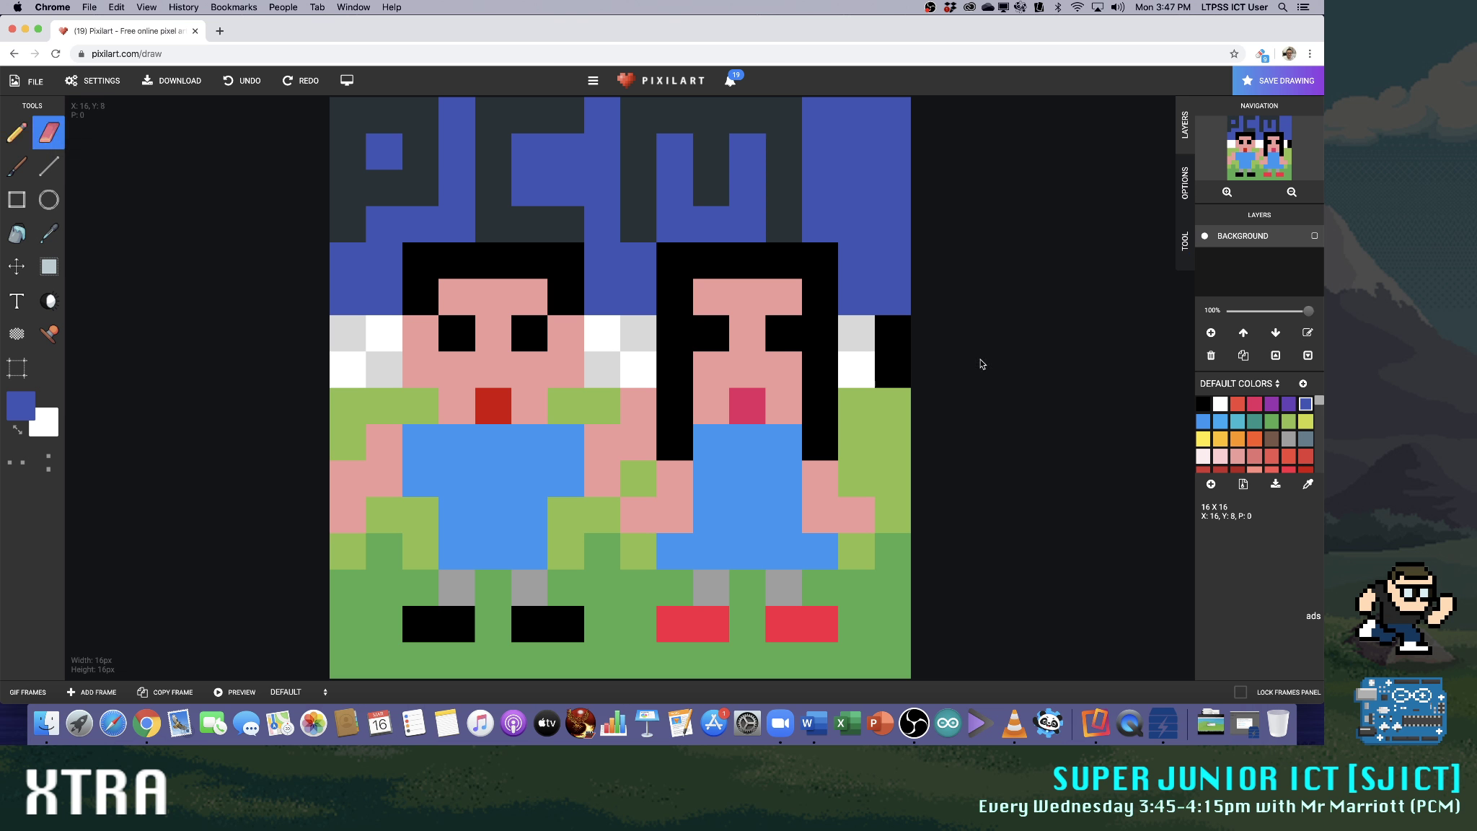
pyautogui.moveTo(902, 337); pyautogui.dragTo(898, 360)
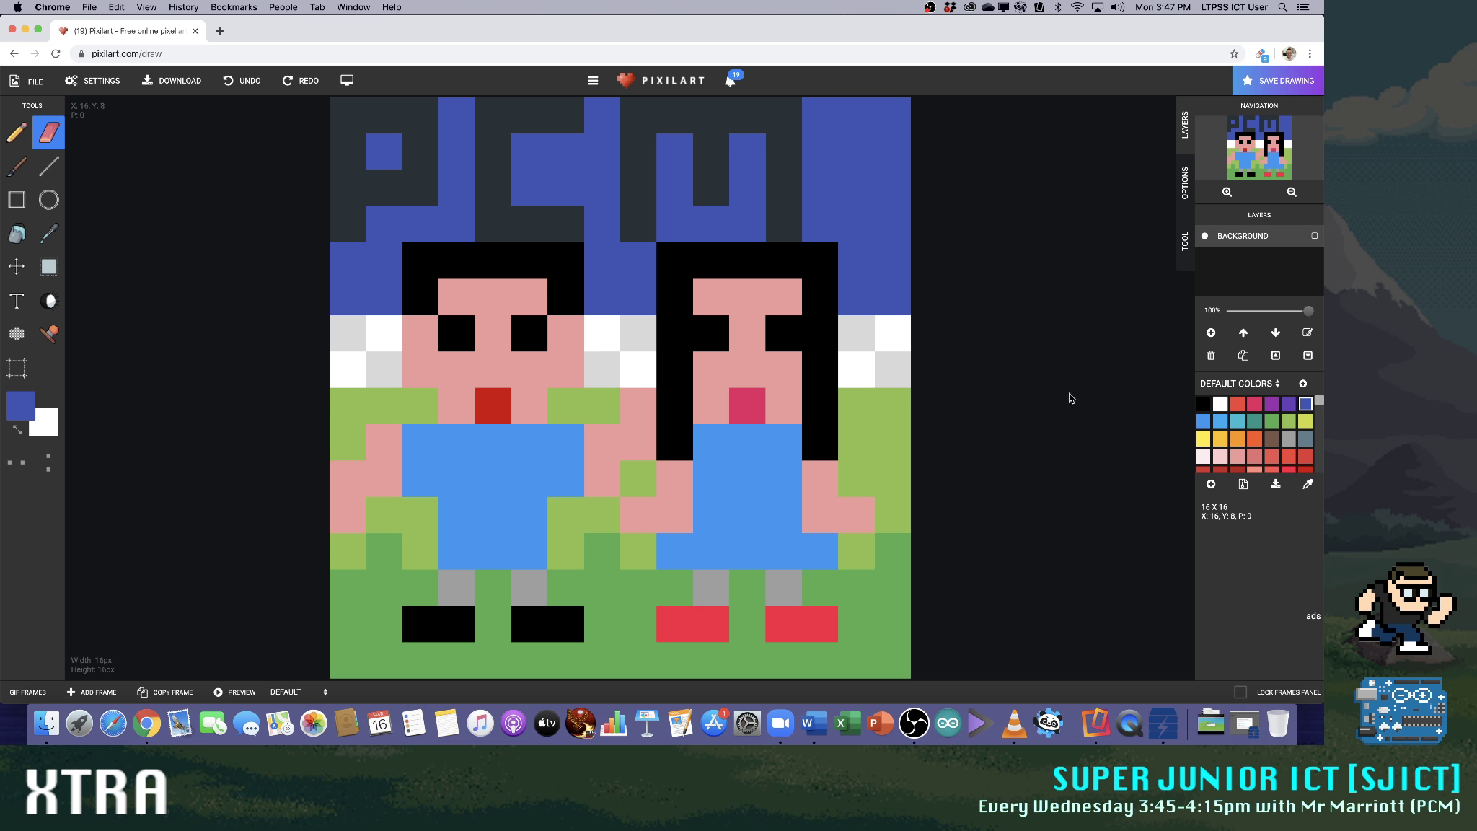
# Paint the two empty rows between the dark blue sky and the light green hills in medium blue
pyautogui.click(1203, 422)
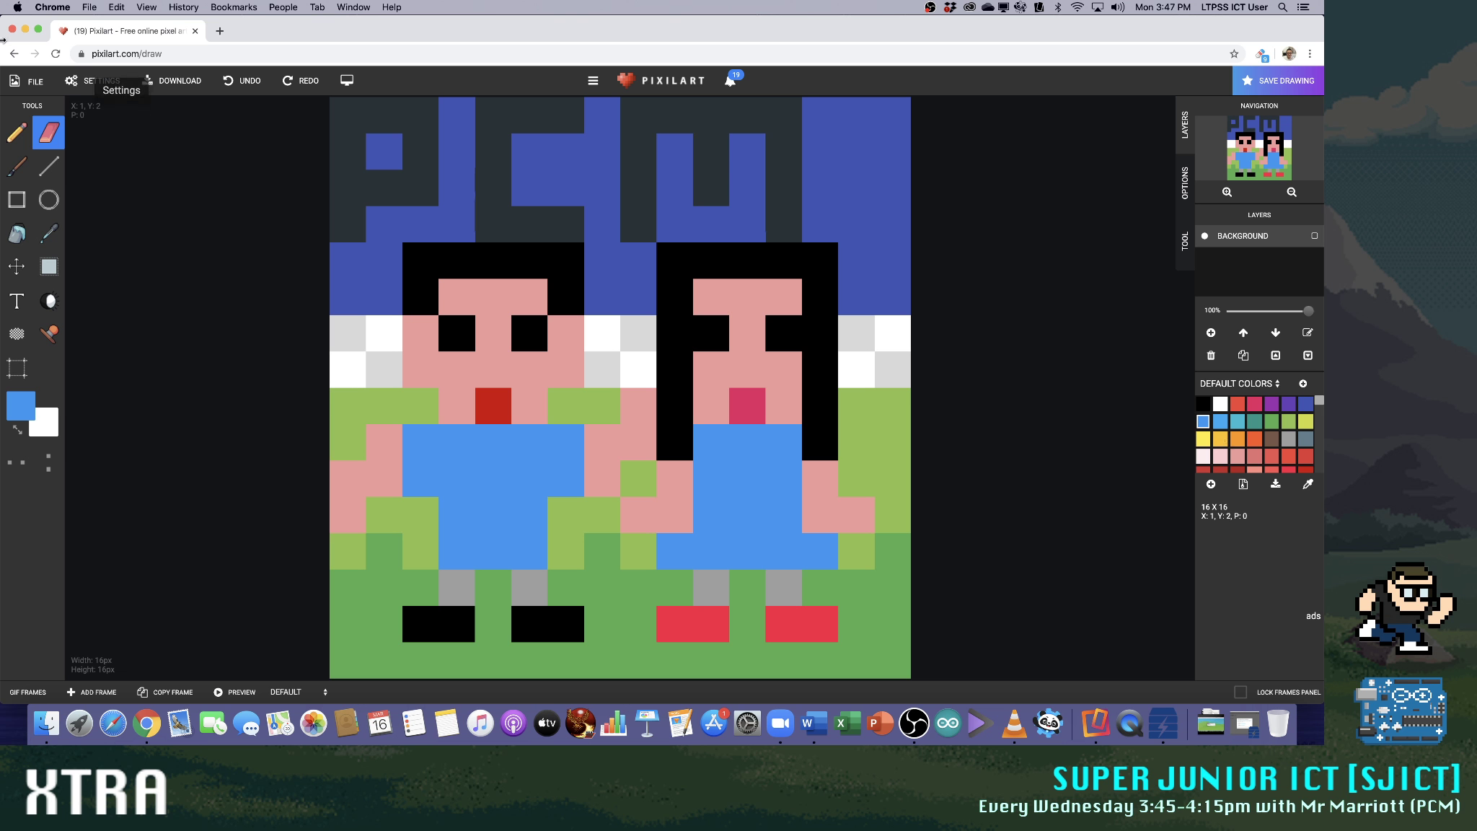
pyautogui.click(11, 132)
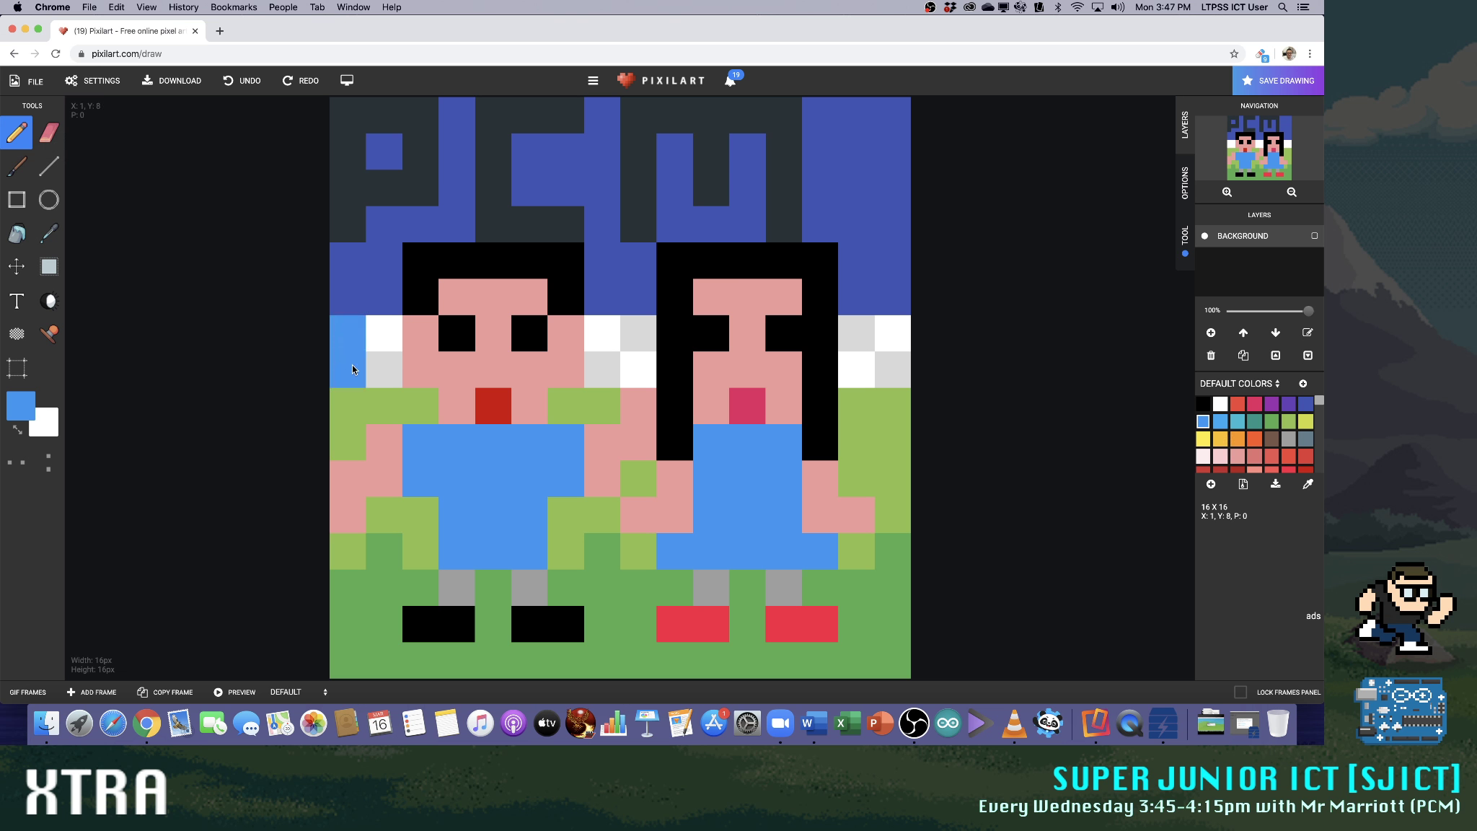
pyautogui.moveTo(352, 365); pyautogui.dragTo(379, 344)
pyautogui.moveTo(625, 360)
pyautogui.mouseDown()
pyautogui.moveTo(635, 333)
pyautogui.moveTo(852, 339)
pyautogui.moveTo(894, 370)
pyautogui.moveTo(891, 340)
pyautogui.mouseUp()
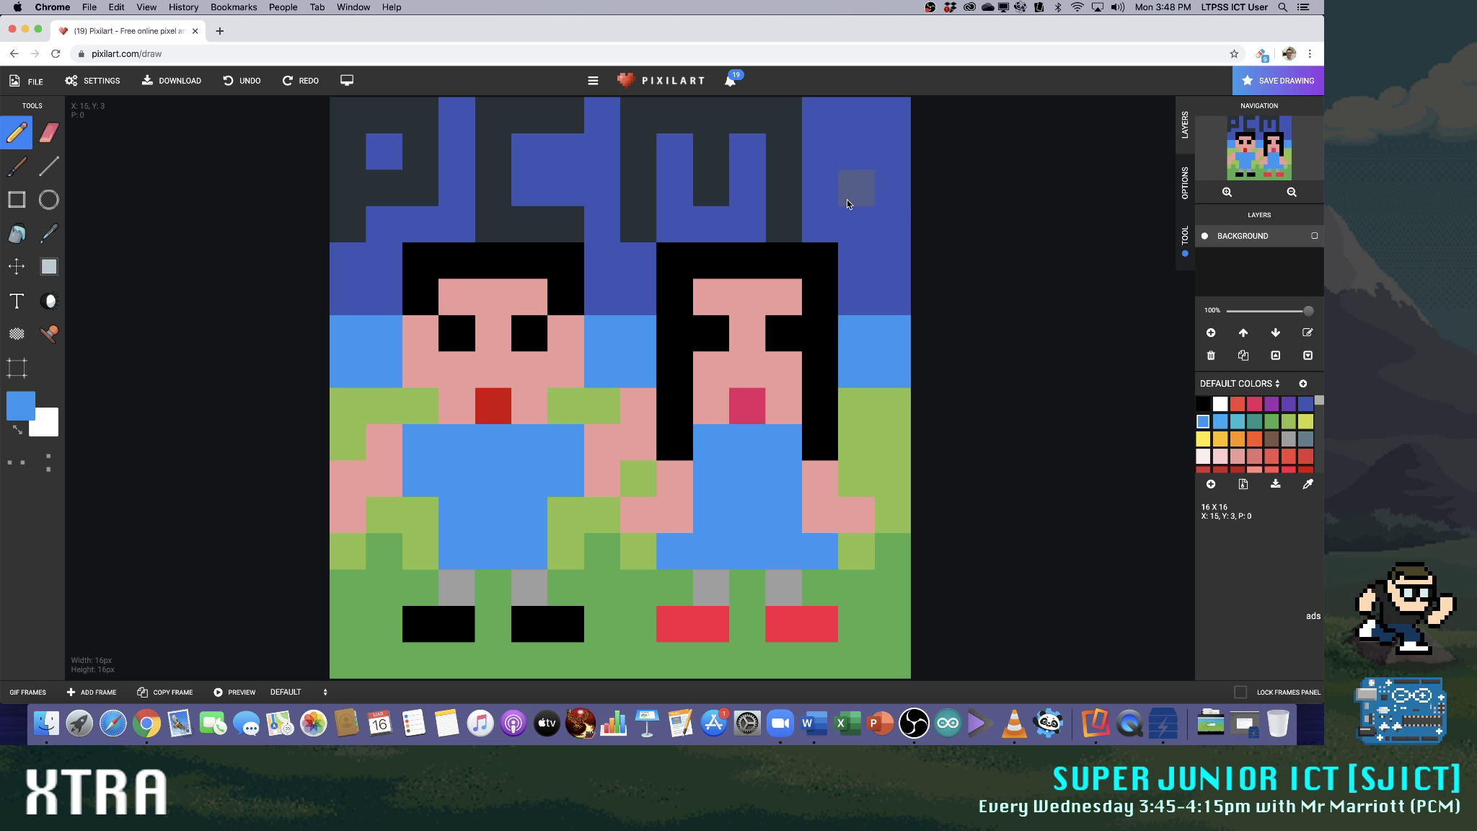
# Try a two by two yellow sun in the canvas's top-right corner, and cover it and the PCM lettering with dark blue
pyautogui.click(1210, 441)
pyautogui.click(891, 114)
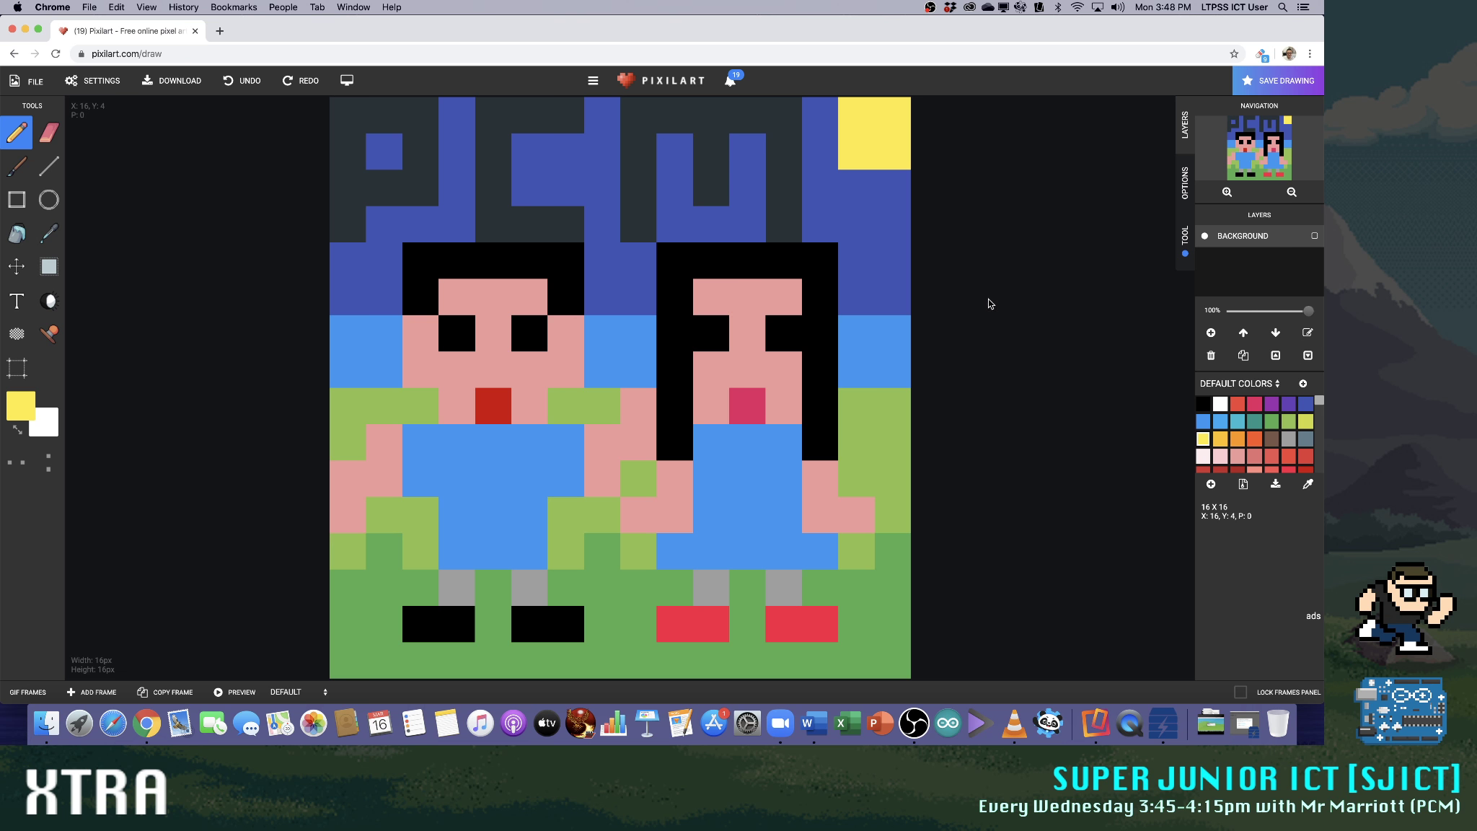
pyautogui.click(1305, 403)
pyautogui.moveTo(334, 203)
pyautogui.mouseDown()
pyautogui.moveTo(354, 160)
pyautogui.moveTo(386, 124)
pyautogui.moveTo(423, 146)
pyautogui.moveTo(382, 173)
pyautogui.moveTo(599, 214)
pyautogui.moveTo(629, 187)
pyautogui.moveTo(626, 131)
pyautogui.moveTo(442, 113)
pyautogui.moveTo(494, 147)
pyautogui.moveTo(704, 114)
pyautogui.moveTo(754, 121)
pyautogui.moveTo(778, 209)
pyautogui.moveTo(787, 132)
pyautogui.moveTo(644, 209)
pyautogui.moveTo(894, 148)
pyautogui.mouseUp()
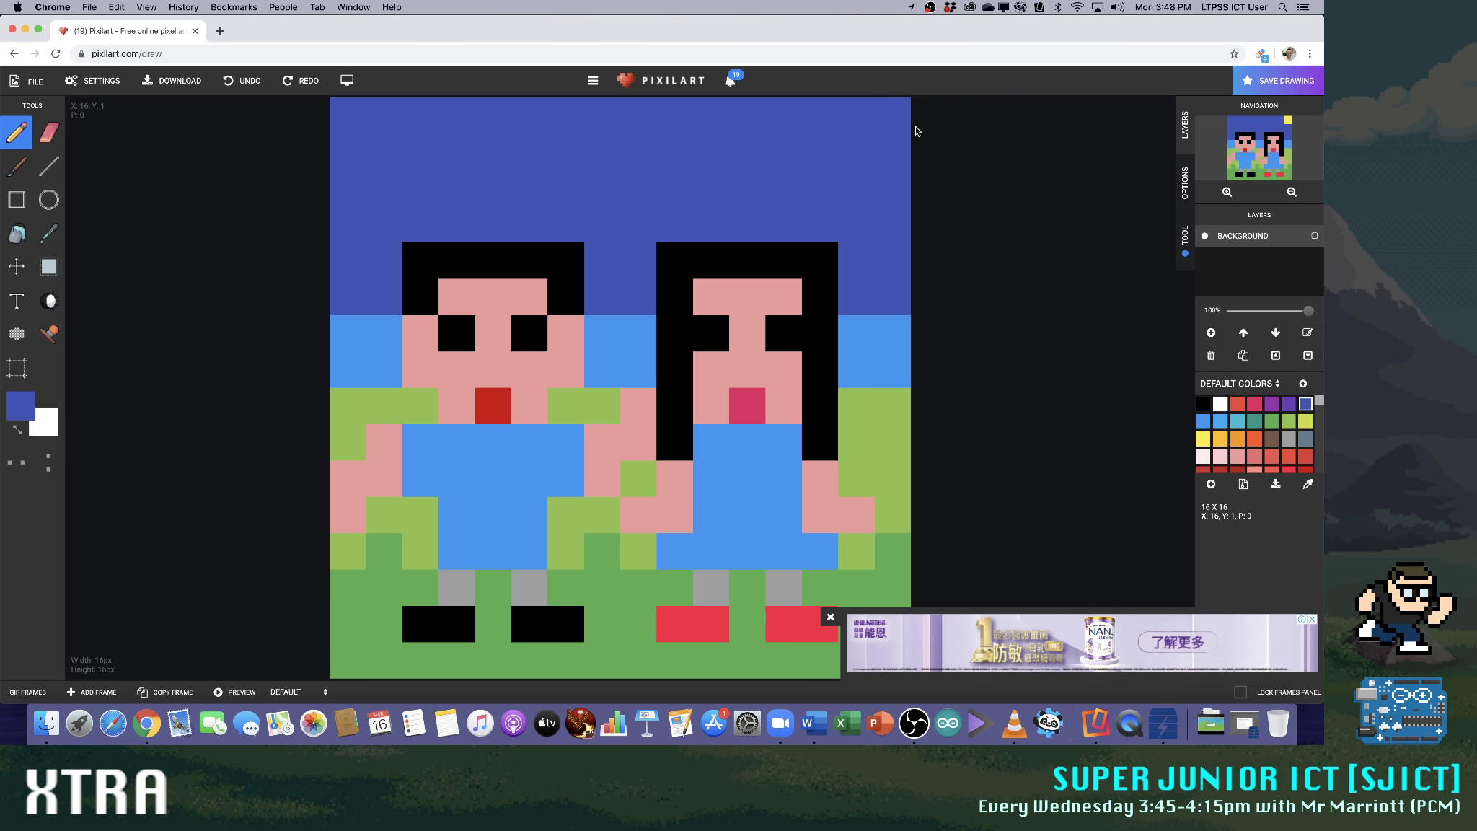
# Try a large stepped yellow sun, five pixels wide and high, in the canvas's top-left corner and paint over it in dark blue
pyautogui.click(1203, 439)
pyautogui.click(356, 130)
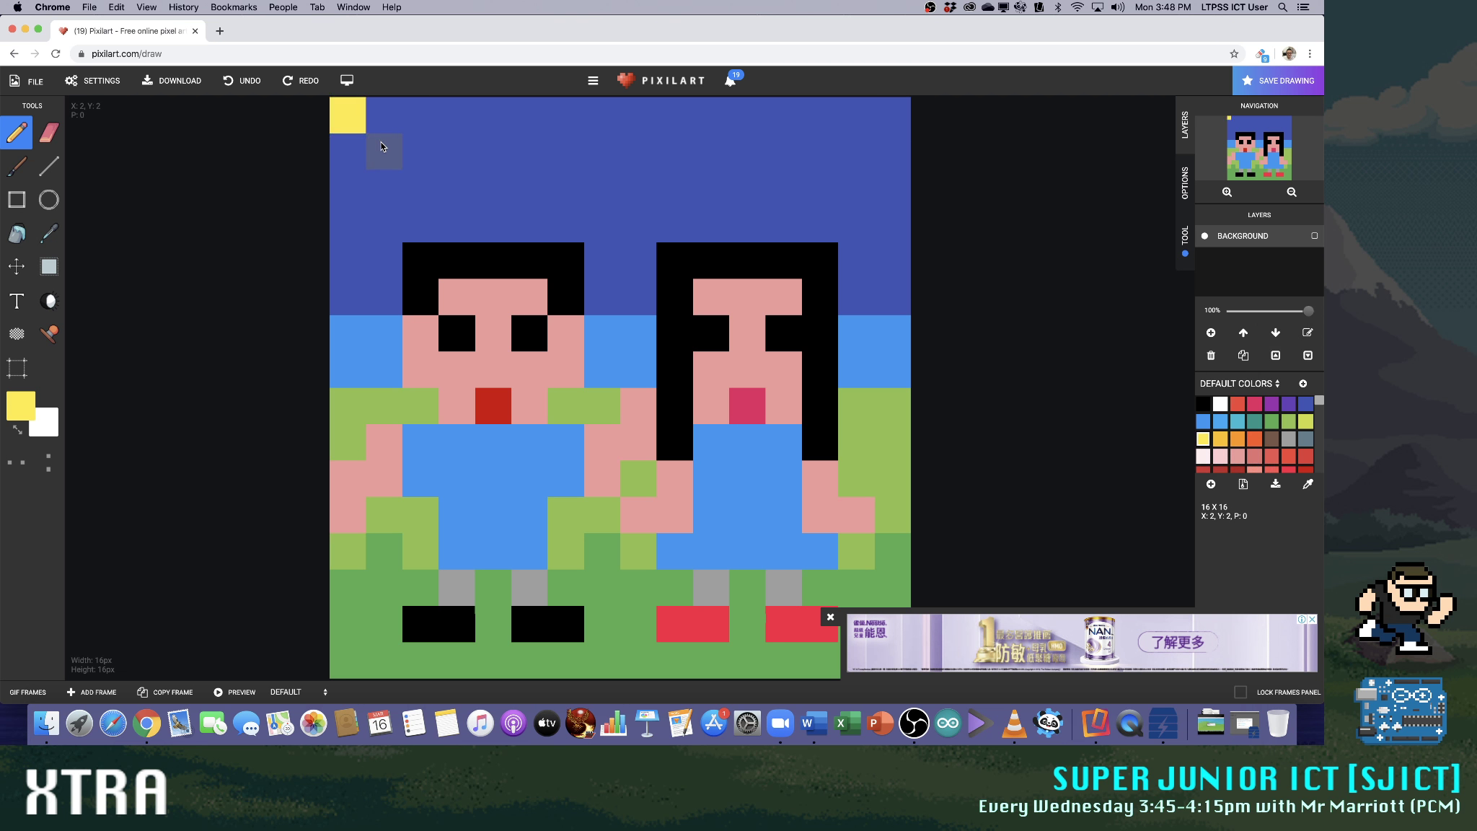
pyautogui.click(382, 144)
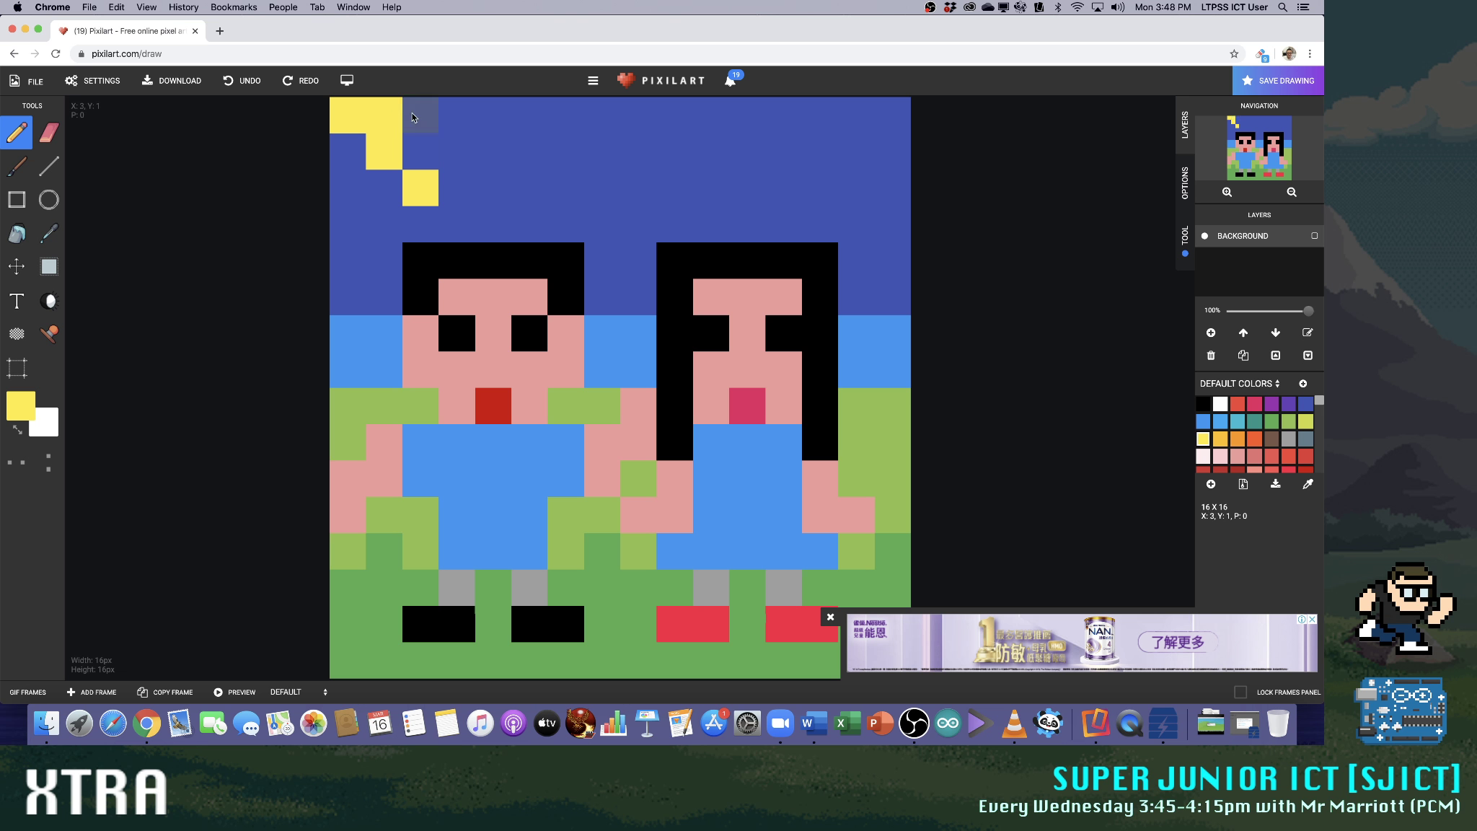
pyautogui.moveTo(355, 157); pyautogui.dragTo(348, 215)
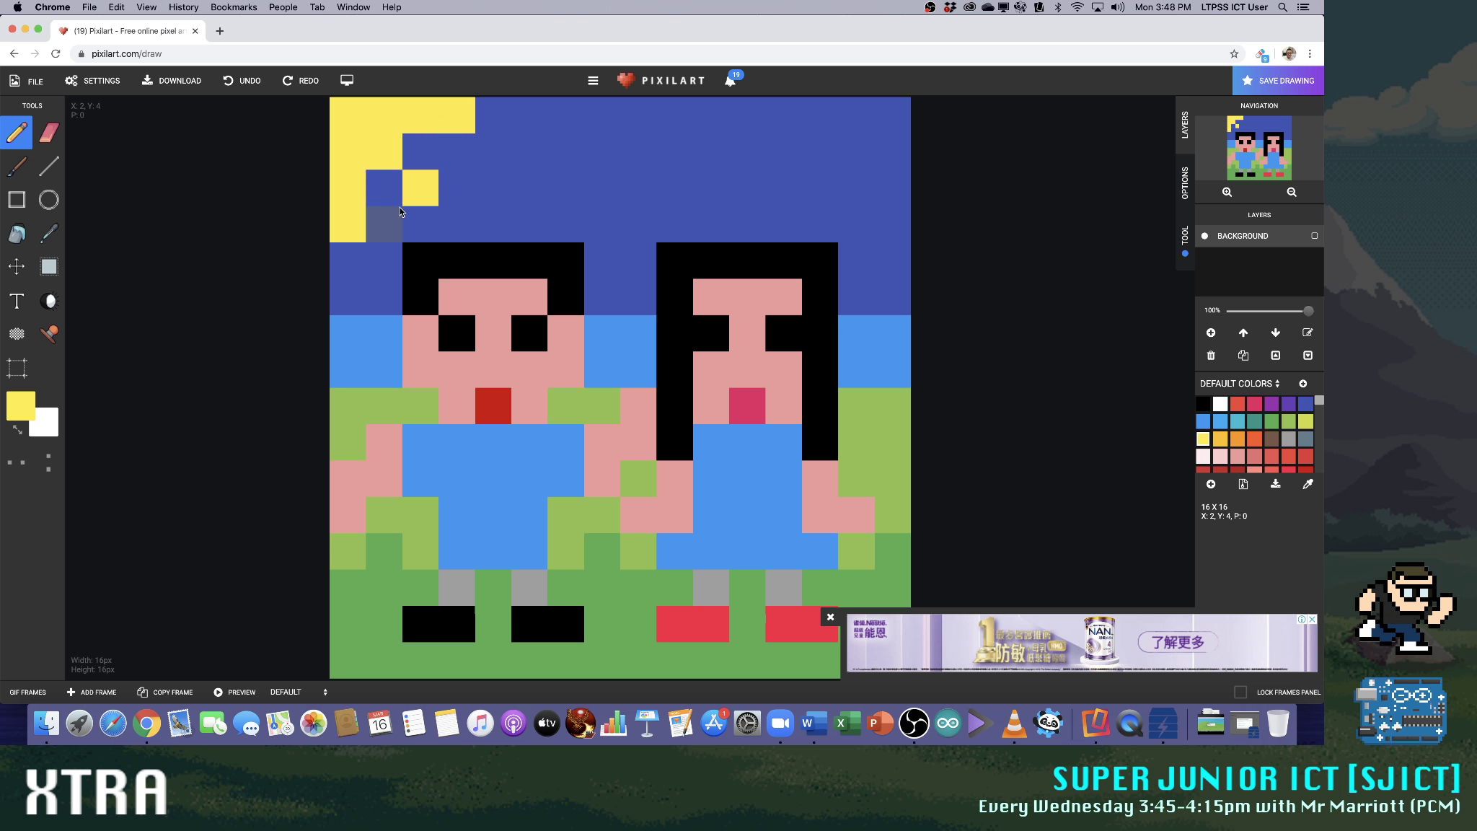
pyautogui.click(383, 187)
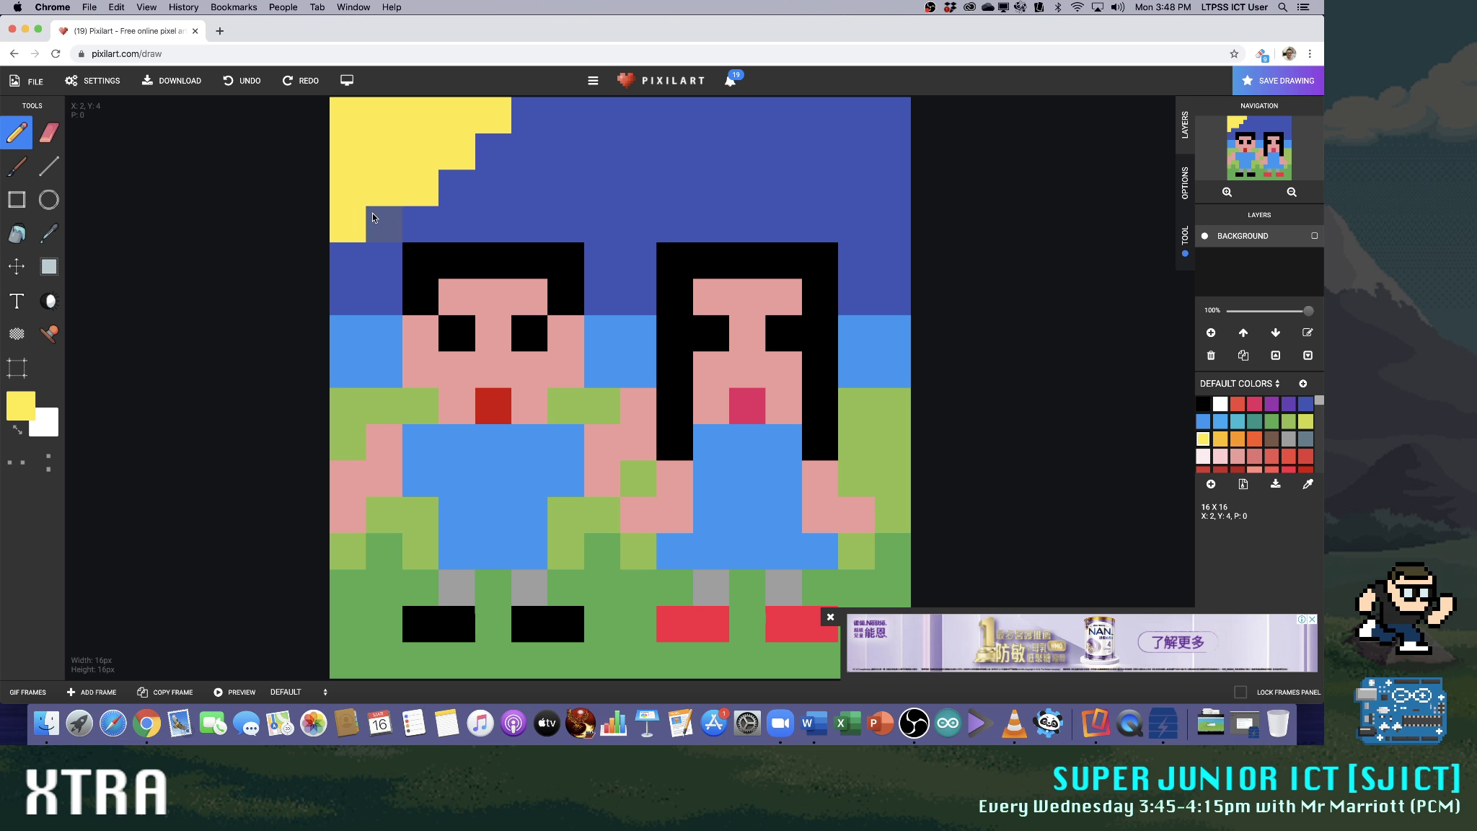
pyautogui.click(334, 260)
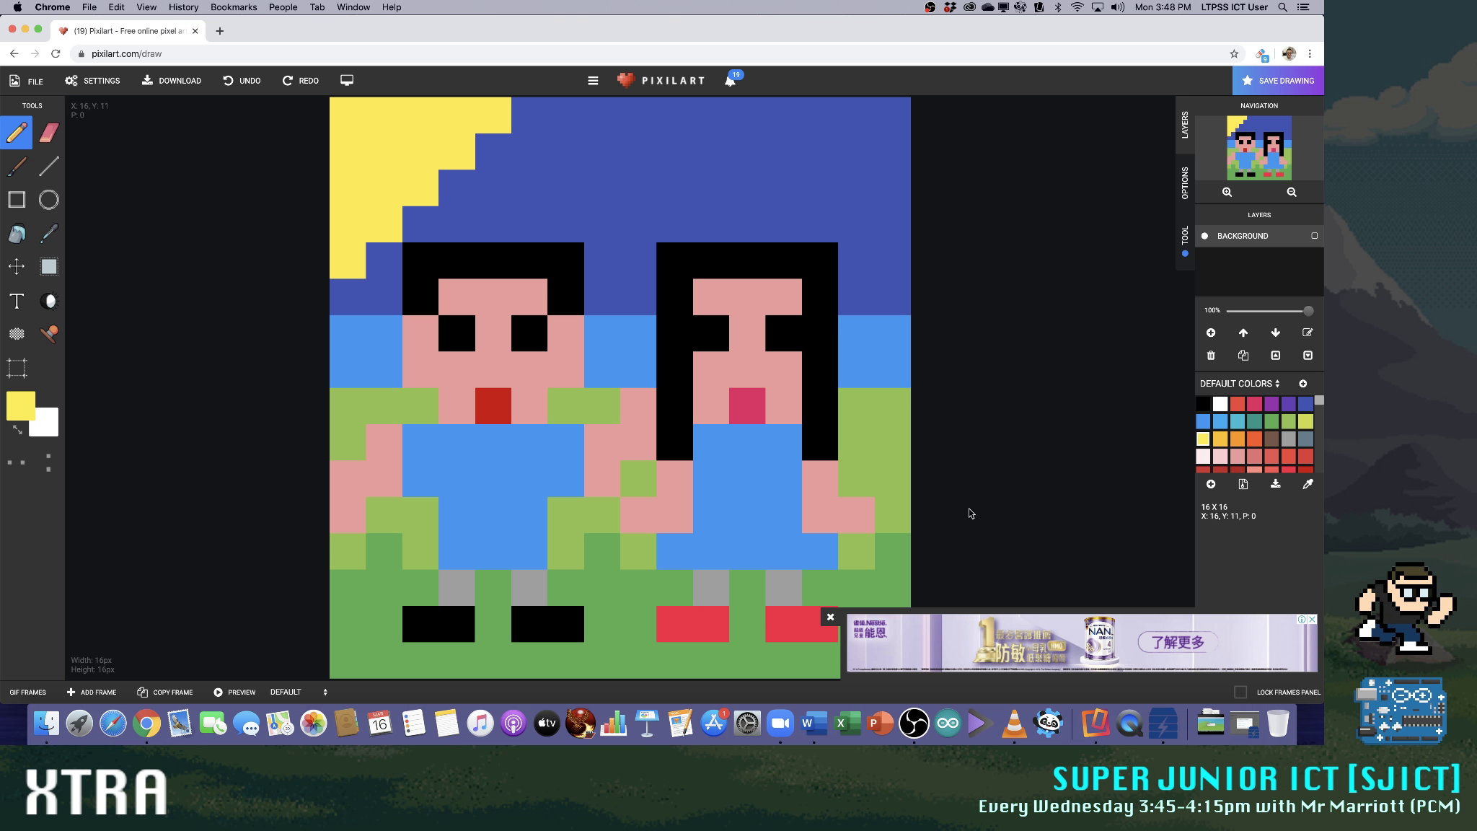
pyautogui.click(1305, 403)
pyautogui.moveTo(493, 115)
pyautogui.mouseDown()
pyautogui.moveTo(343, 116)
pyautogui.moveTo(332, 247)
pyautogui.moveTo(367, 202)
pyautogui.moveTo(489, 150)
pyautogui.mouseUp()
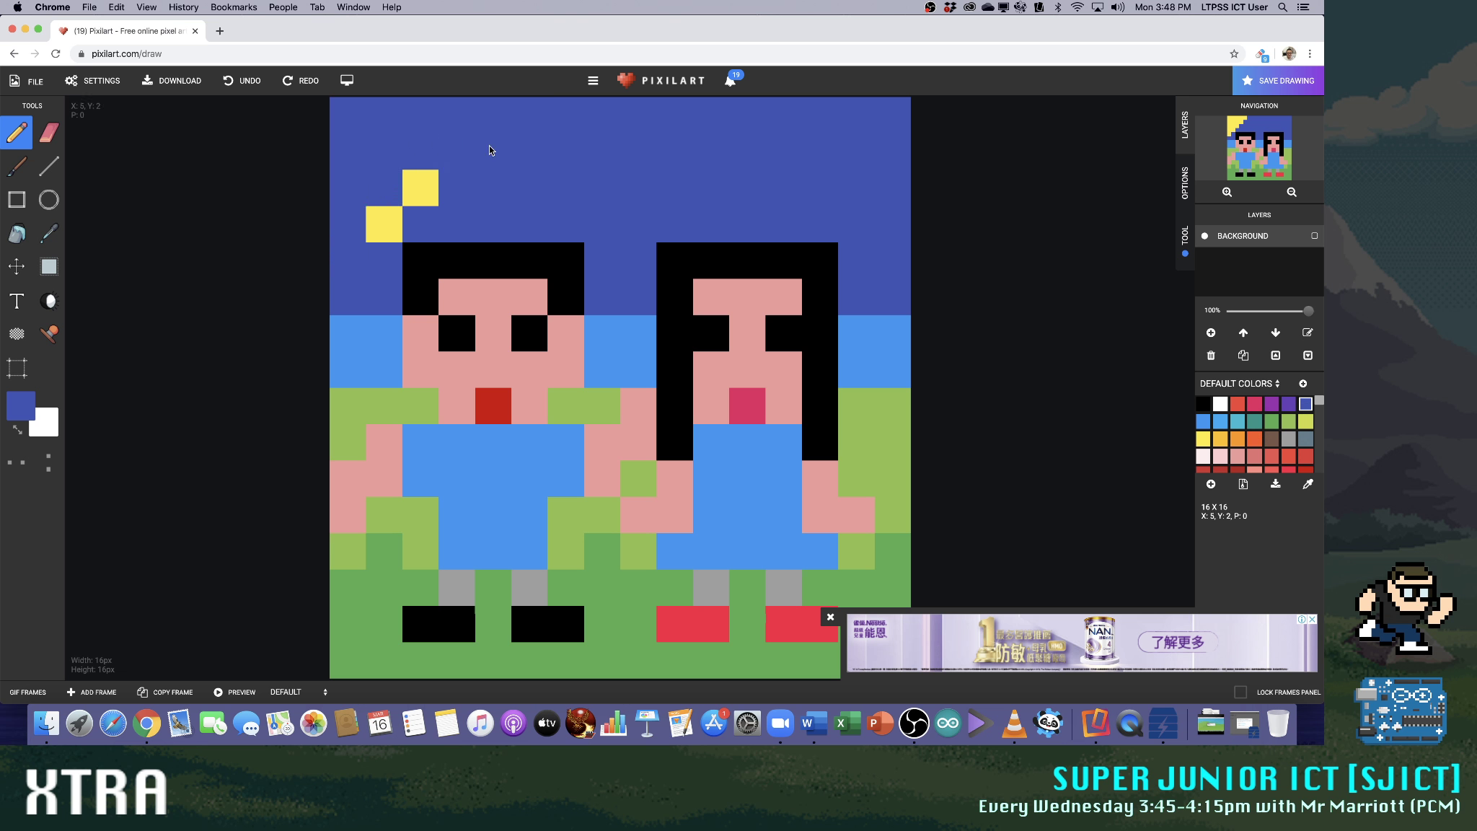
# Paint a smaller yellow sun, three pixels wide and high, in the canvas's top-left corner with a diagonal ray
pyautogui.click(1202, 439)
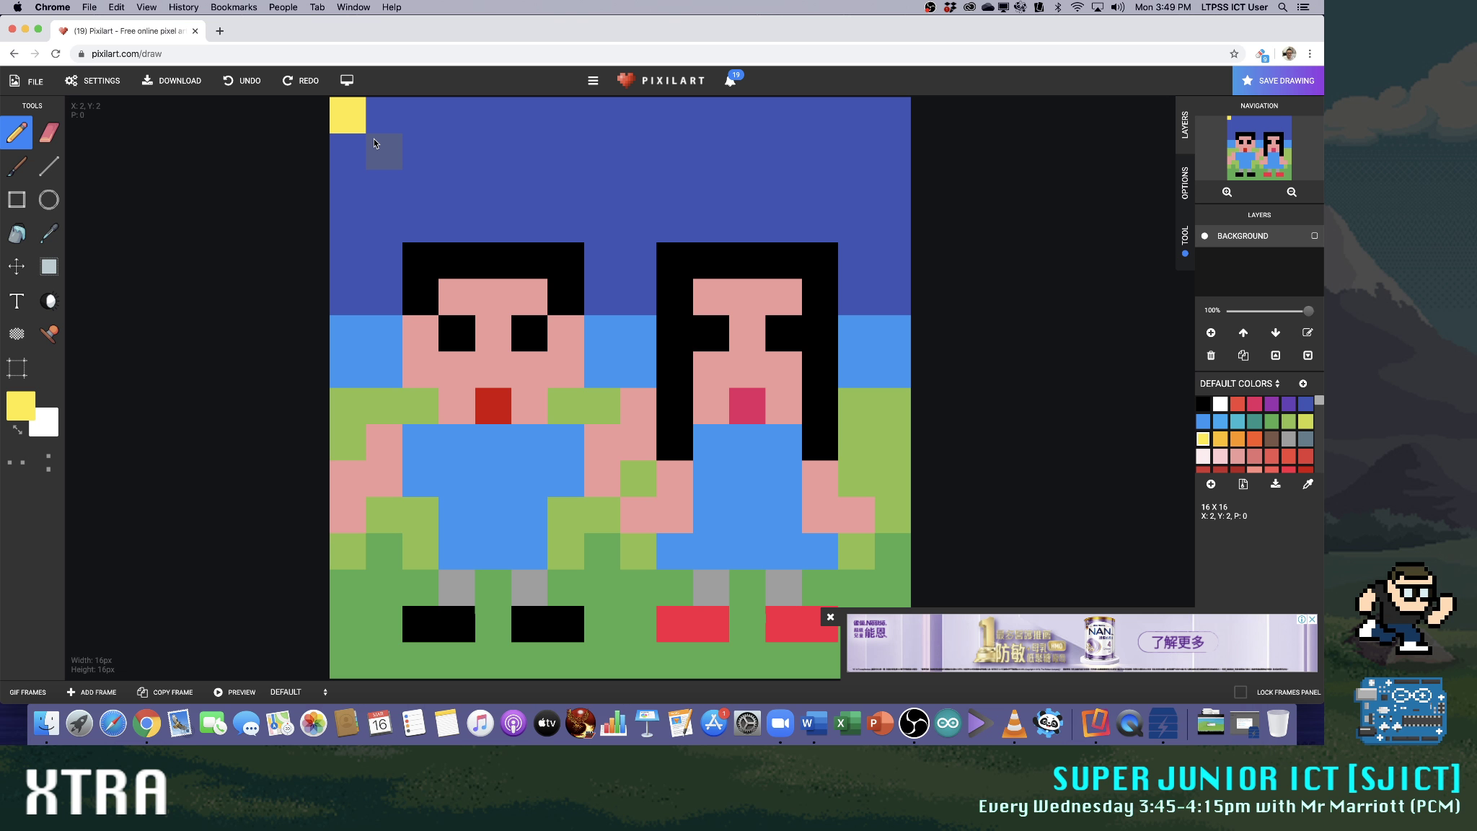
pyautogui.click(416, 173)
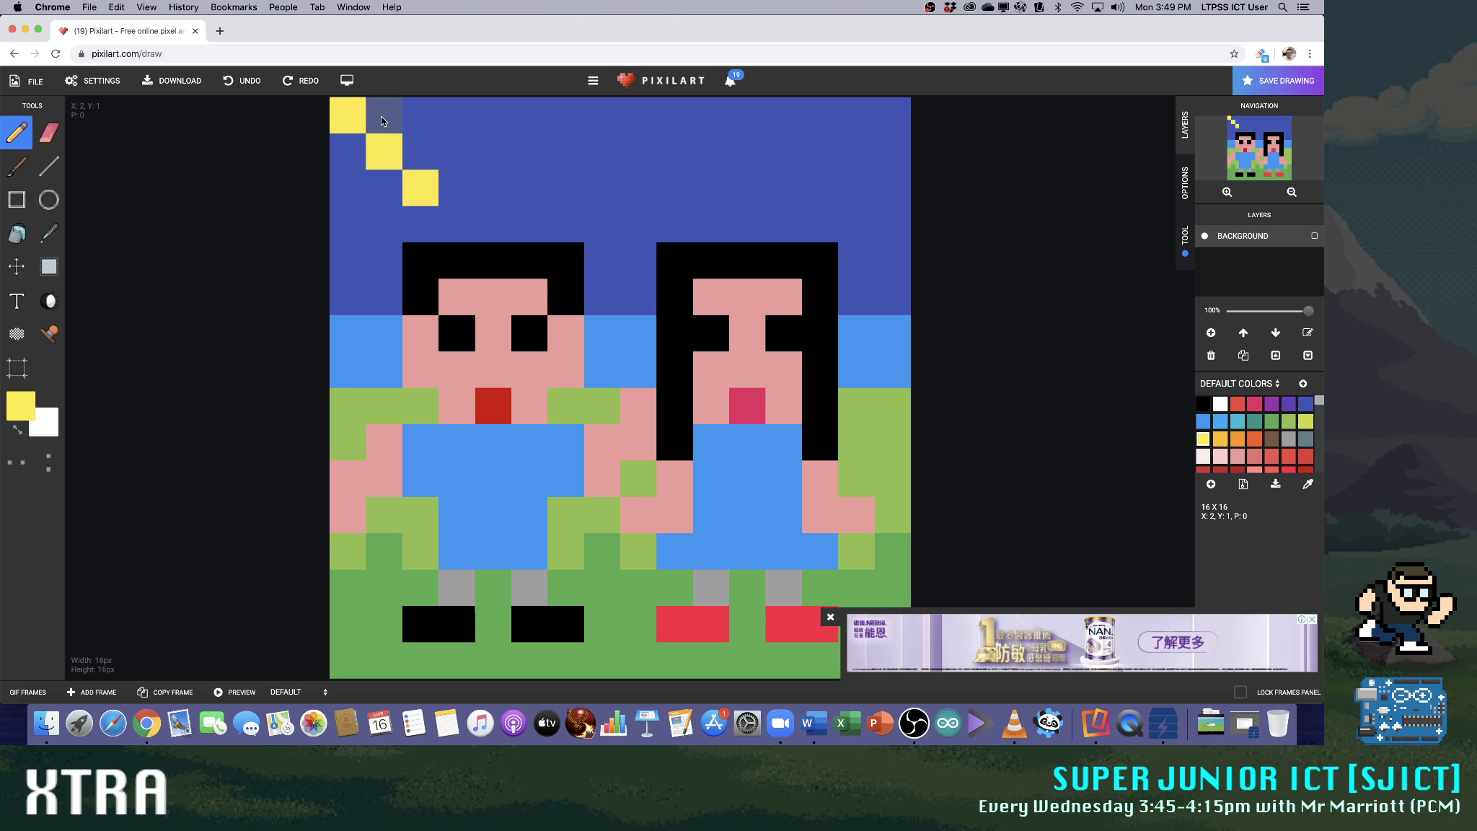
pyautogui.click(425, 113)
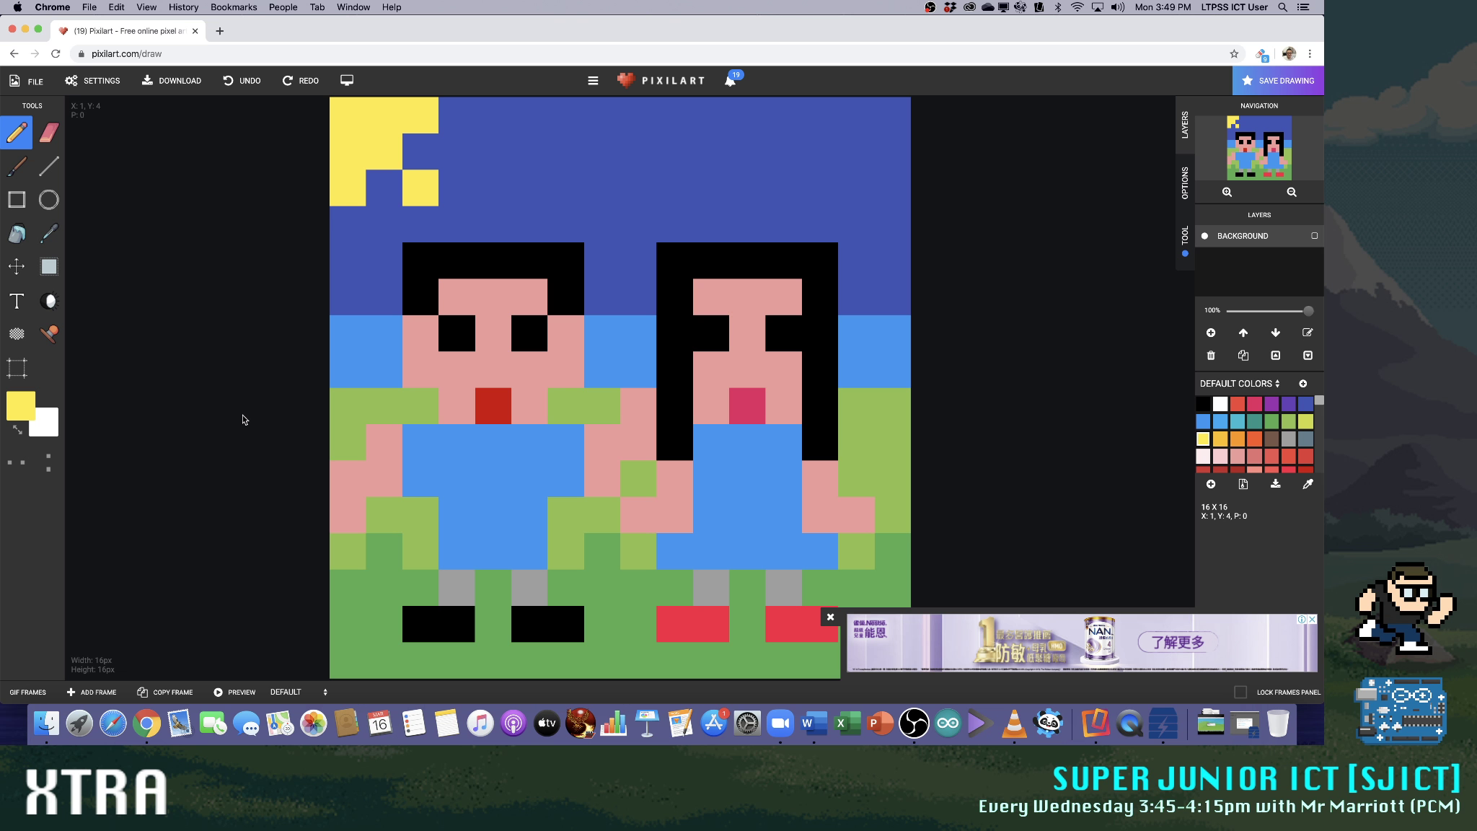
# Try lengthening each ray of the corner sun by one pixel, and paint over the whole sun in dark blue
pyautogui.click(453, 231)
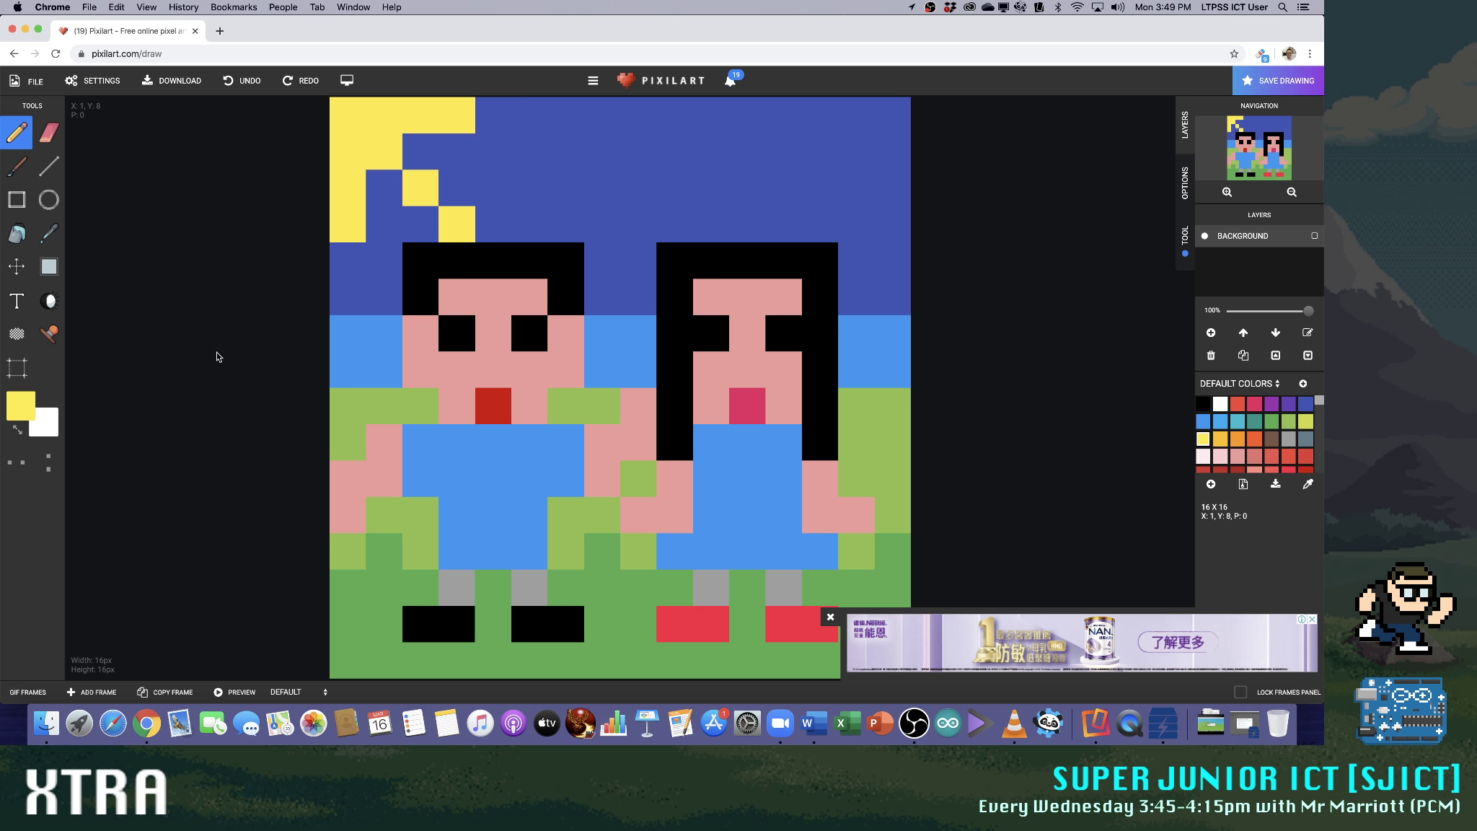
pyautogui.click(1220, 421)
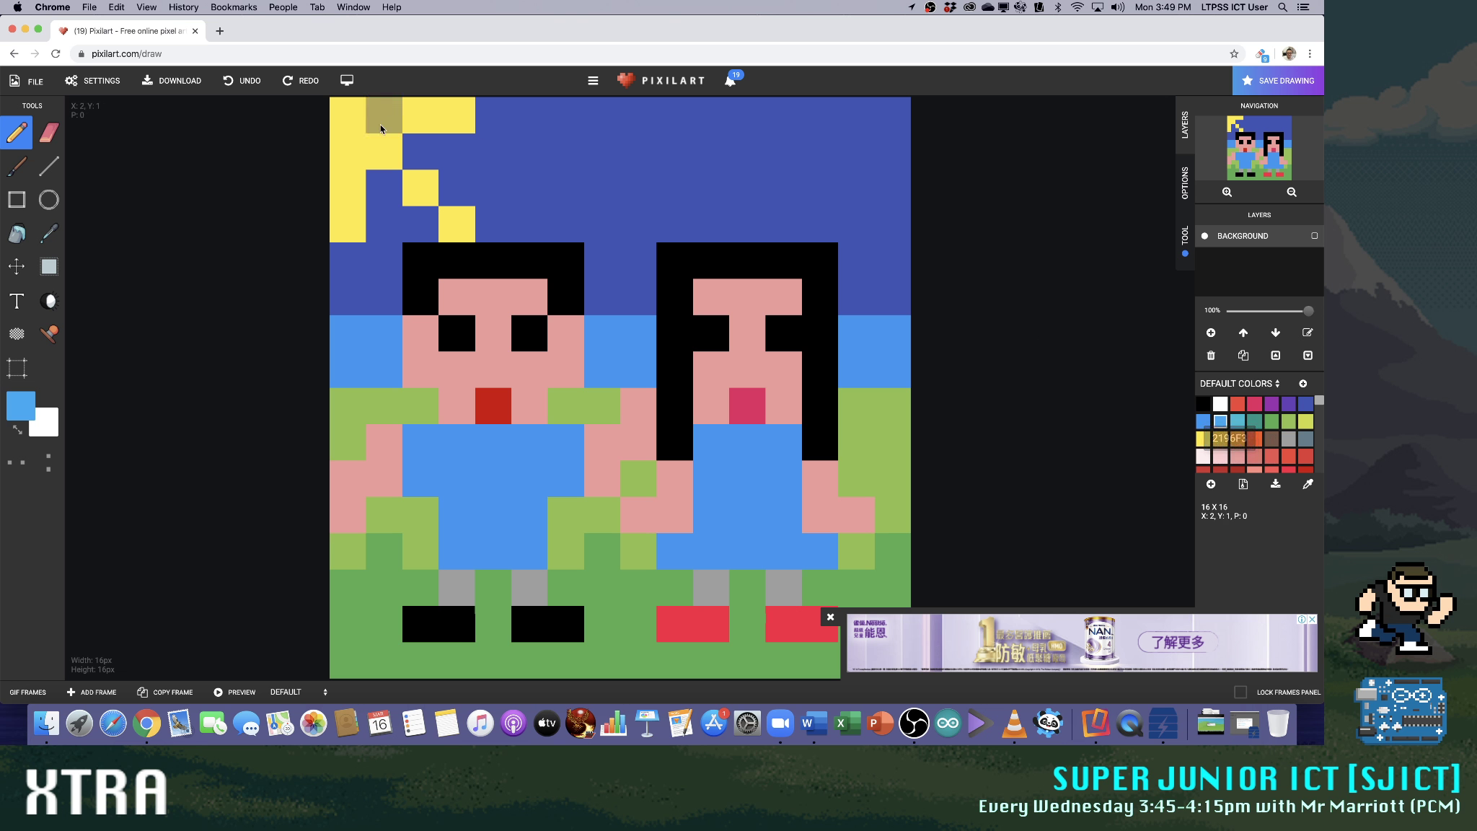
pyautogui.click(1306, 404)
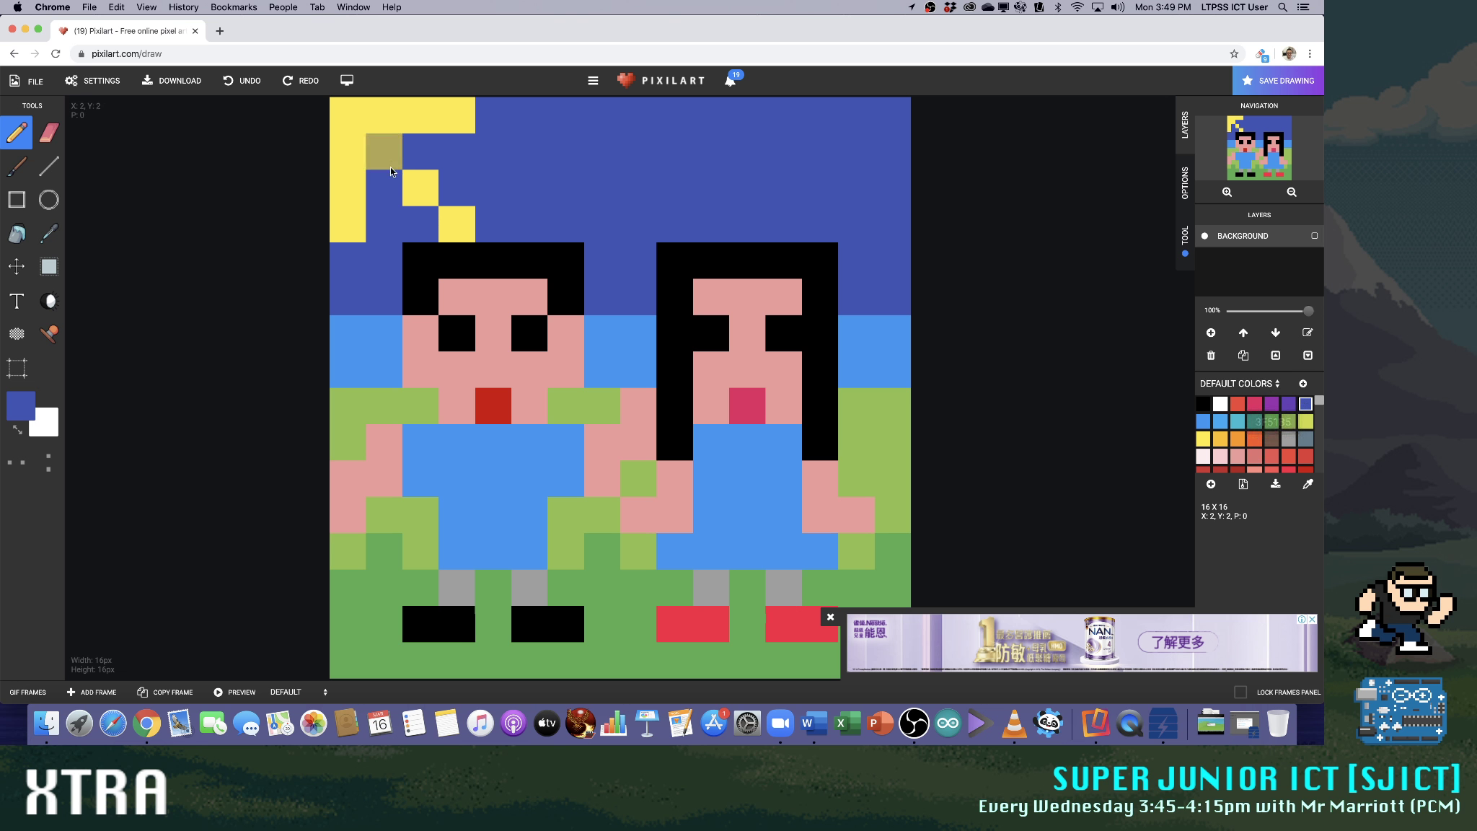
pyautogui.click(469, 229)
pyautogui.moveTo(365, 217)
pyautogui.mouseDown()
pyautogui.moveTo(419, 200)
pyautogui.moveTo(344, 141)
pyautogui.moveTo(504, 127)
pyautogui.mouseUp()
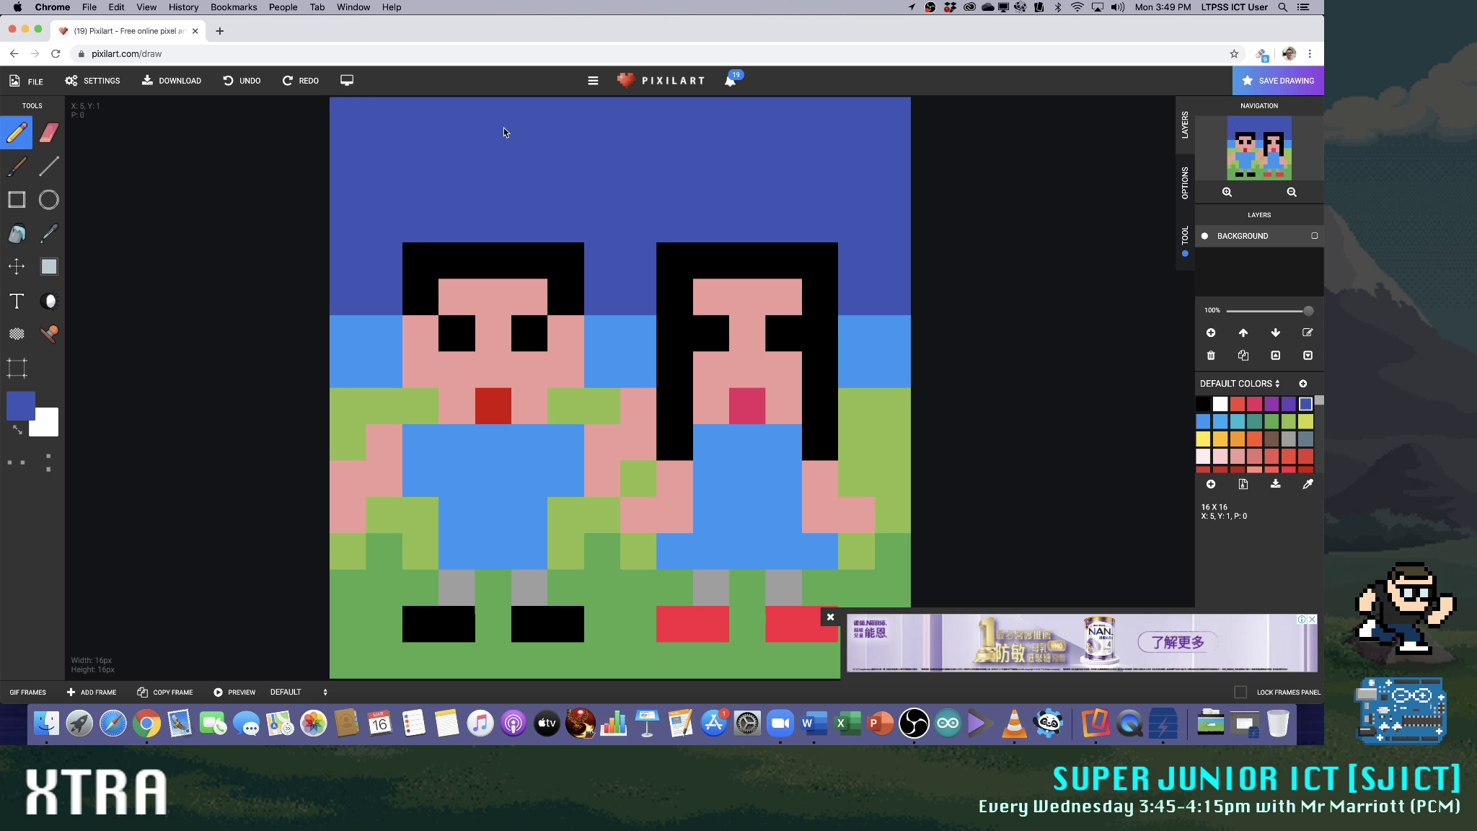
# Try a three by three yellow sun in the canvas's top-left corner with rays along the top and left edges
pyautogui.click(1203, 438)
pyautogui.click(350, 117)
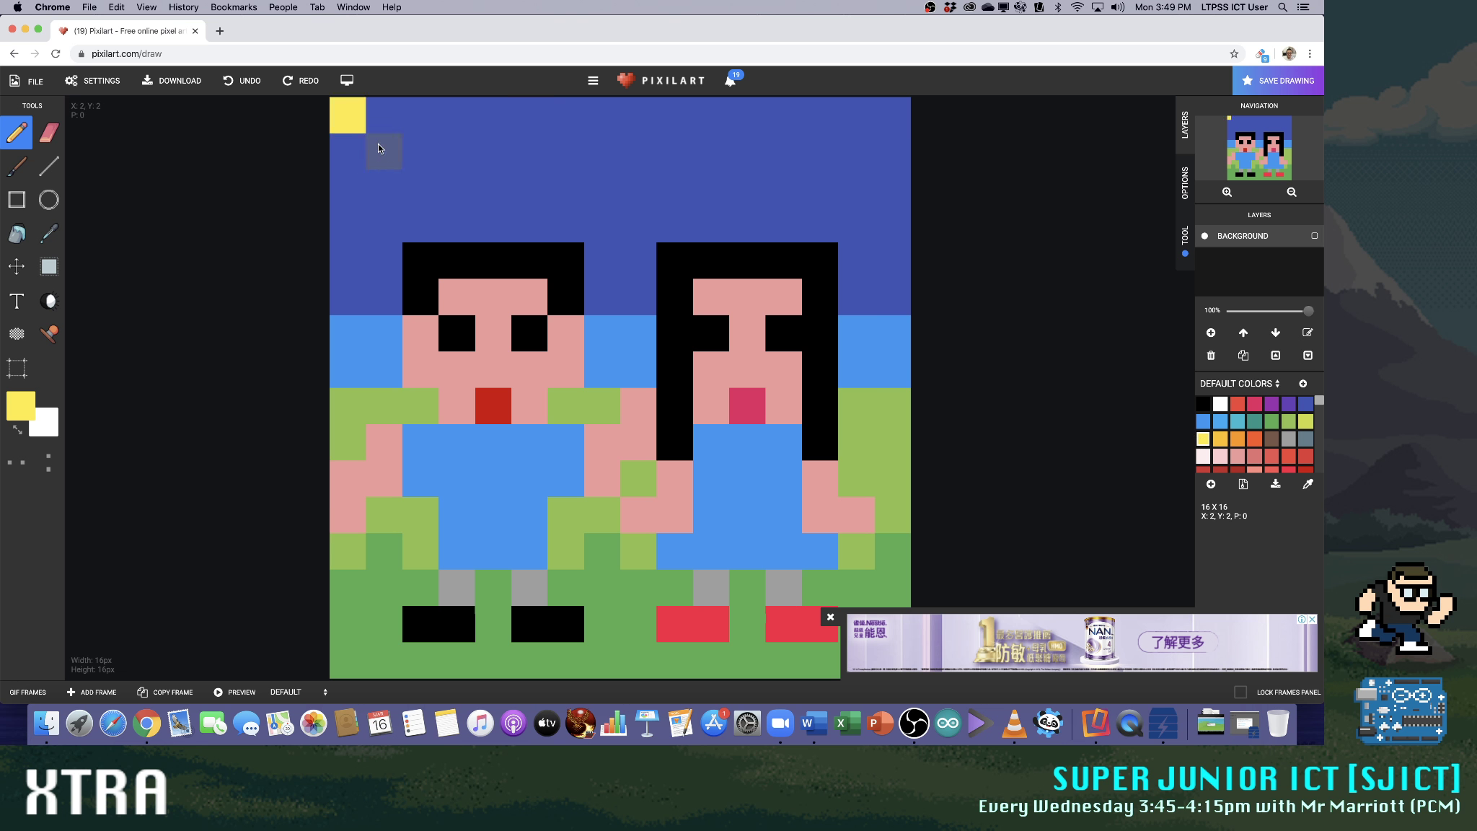
pyautogui.click(414, 179)
pyautogui.click(382, 114)
pyautogui.click(419, 115)
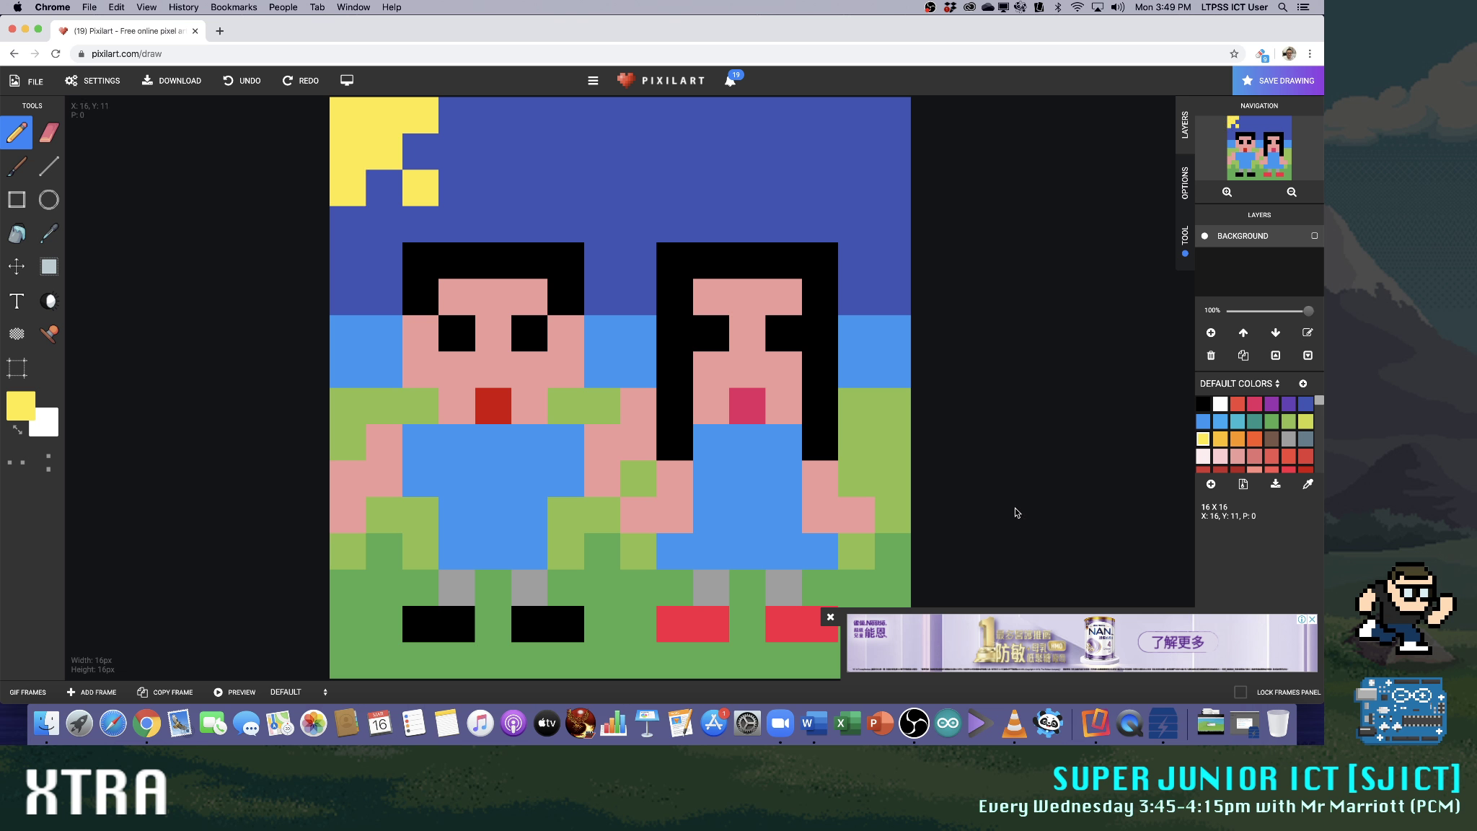
pyautogui.click(419, 148)
pyautogui.click(391, 174)
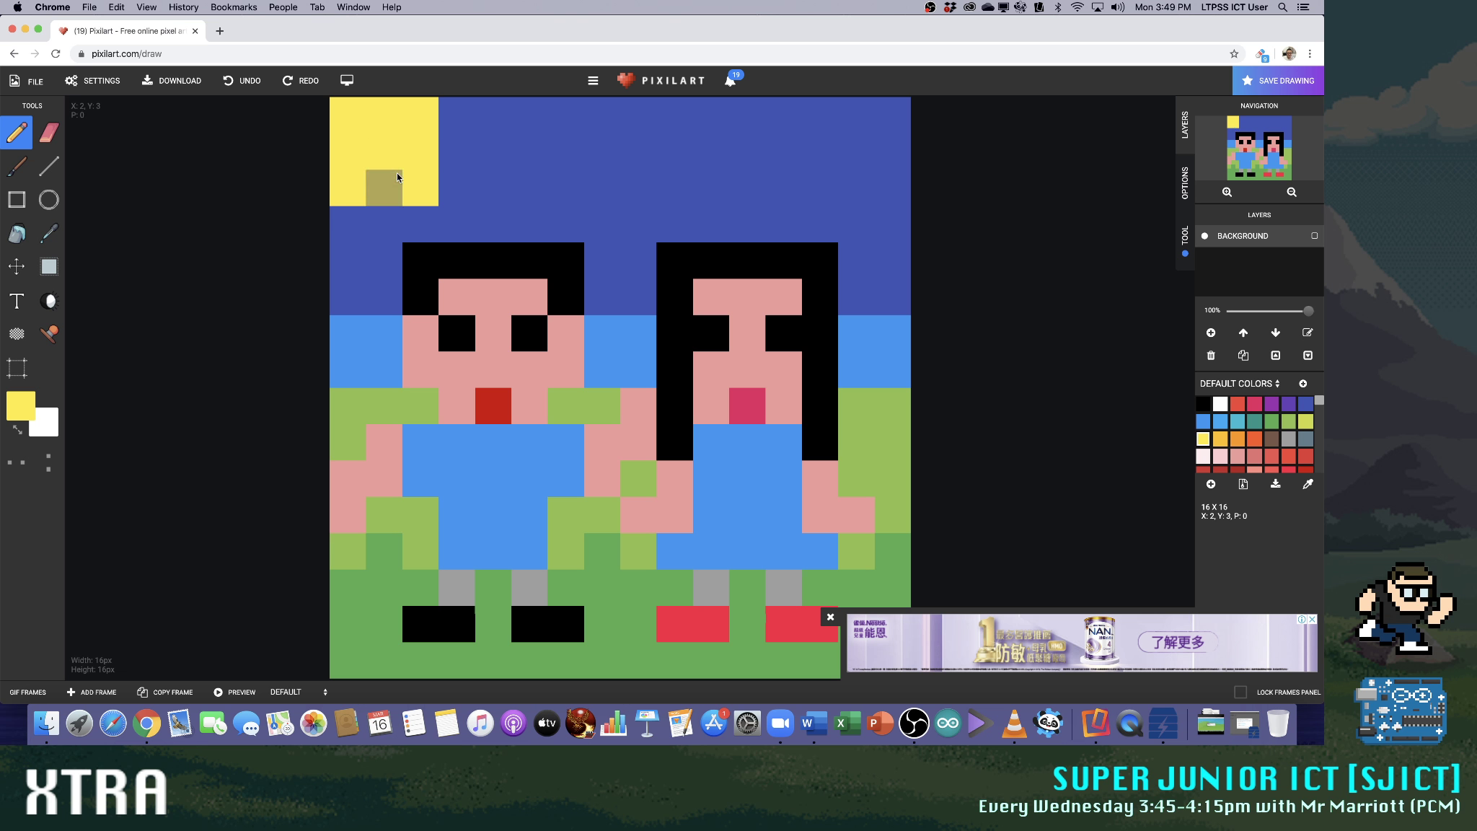
pyautogui.click(463, 108)
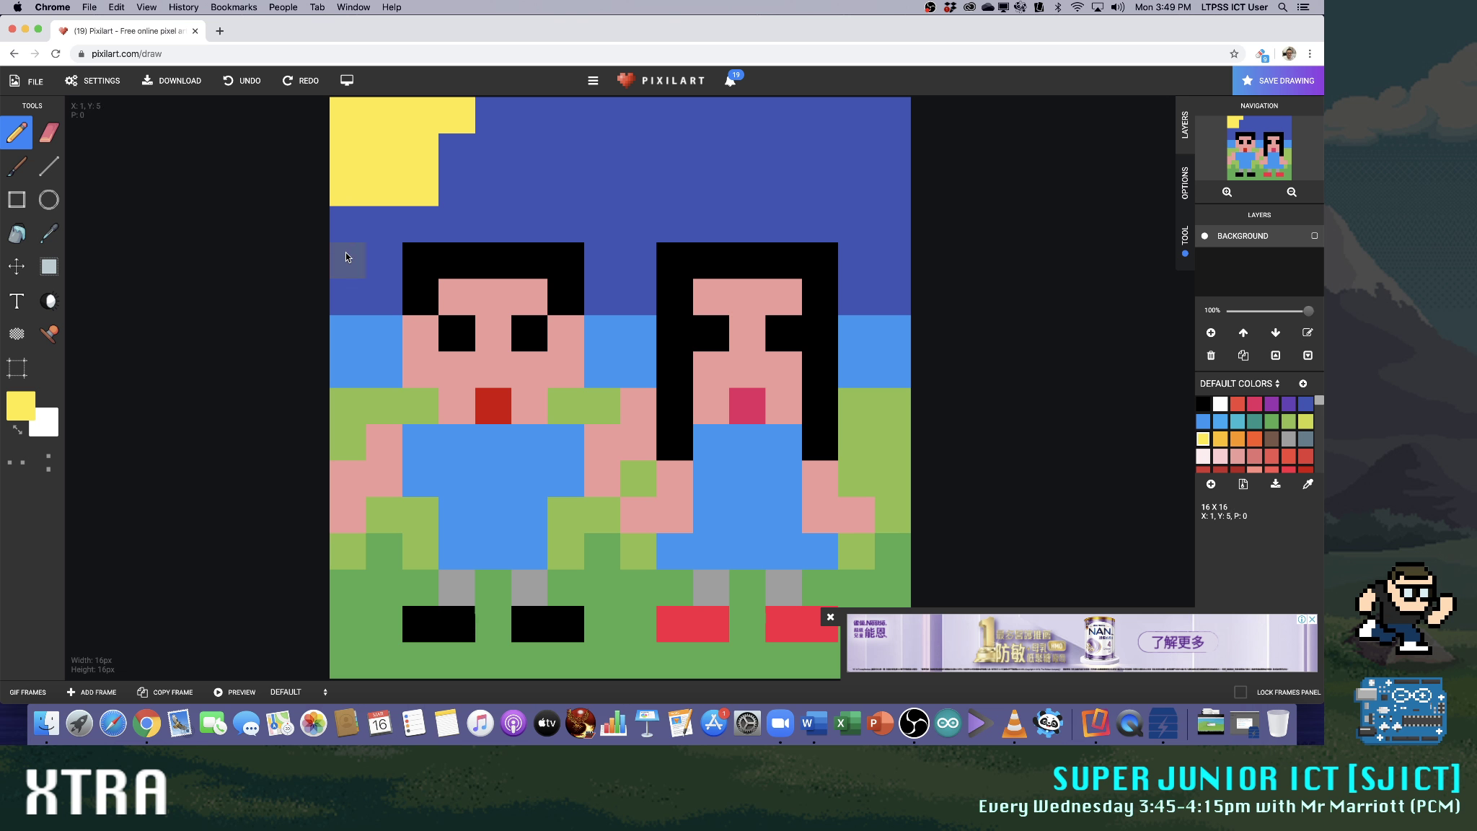
pyautogui.moveTo(495, 124); pyautogui.dragTo(528, 119)
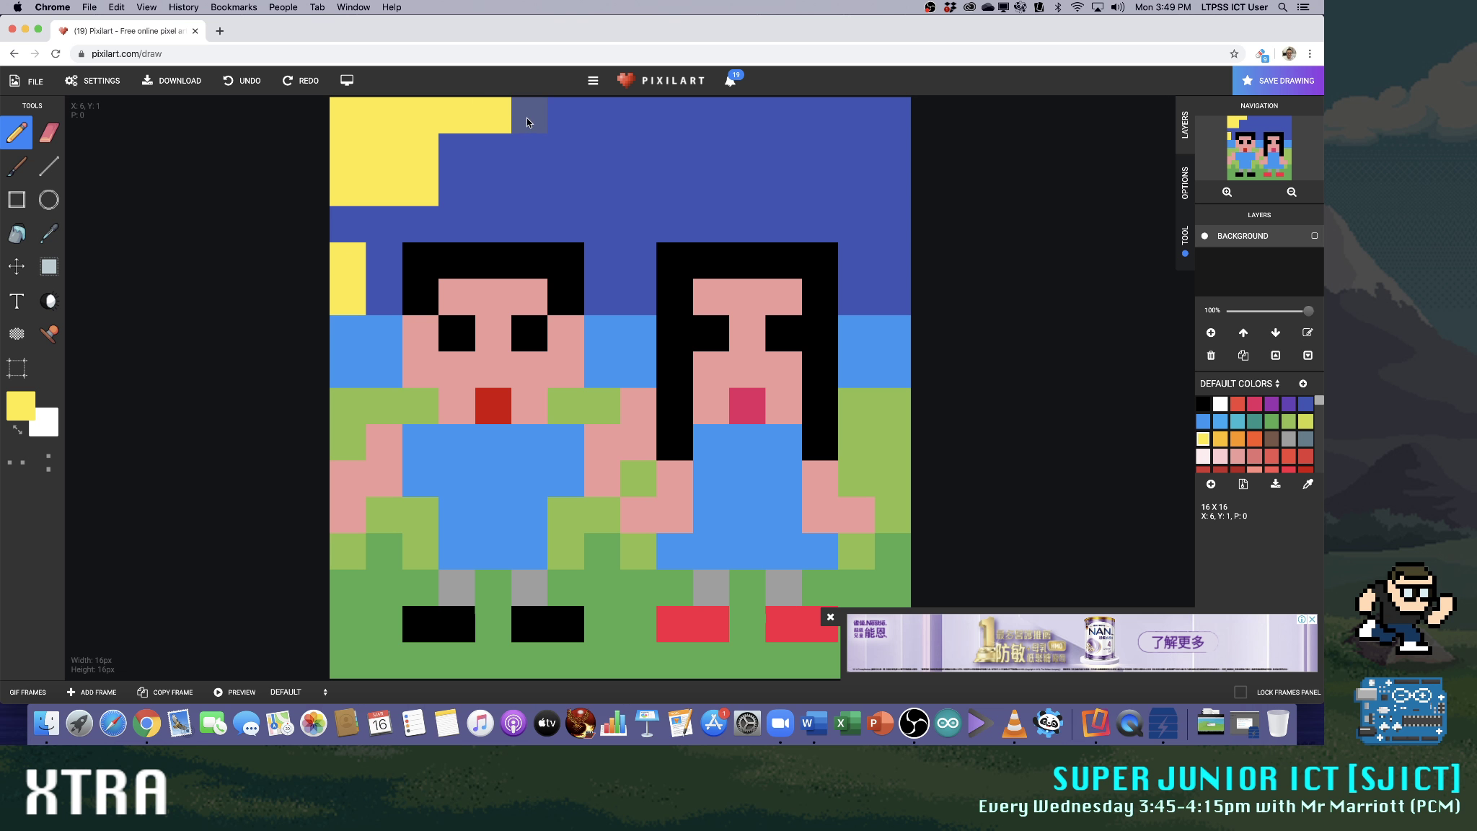
# Erase the ray pixel touching the sun and paint over the entire sun and its rays in dark blue
pyautogui.click(47, 134)
pyautogui.click(451, 111)
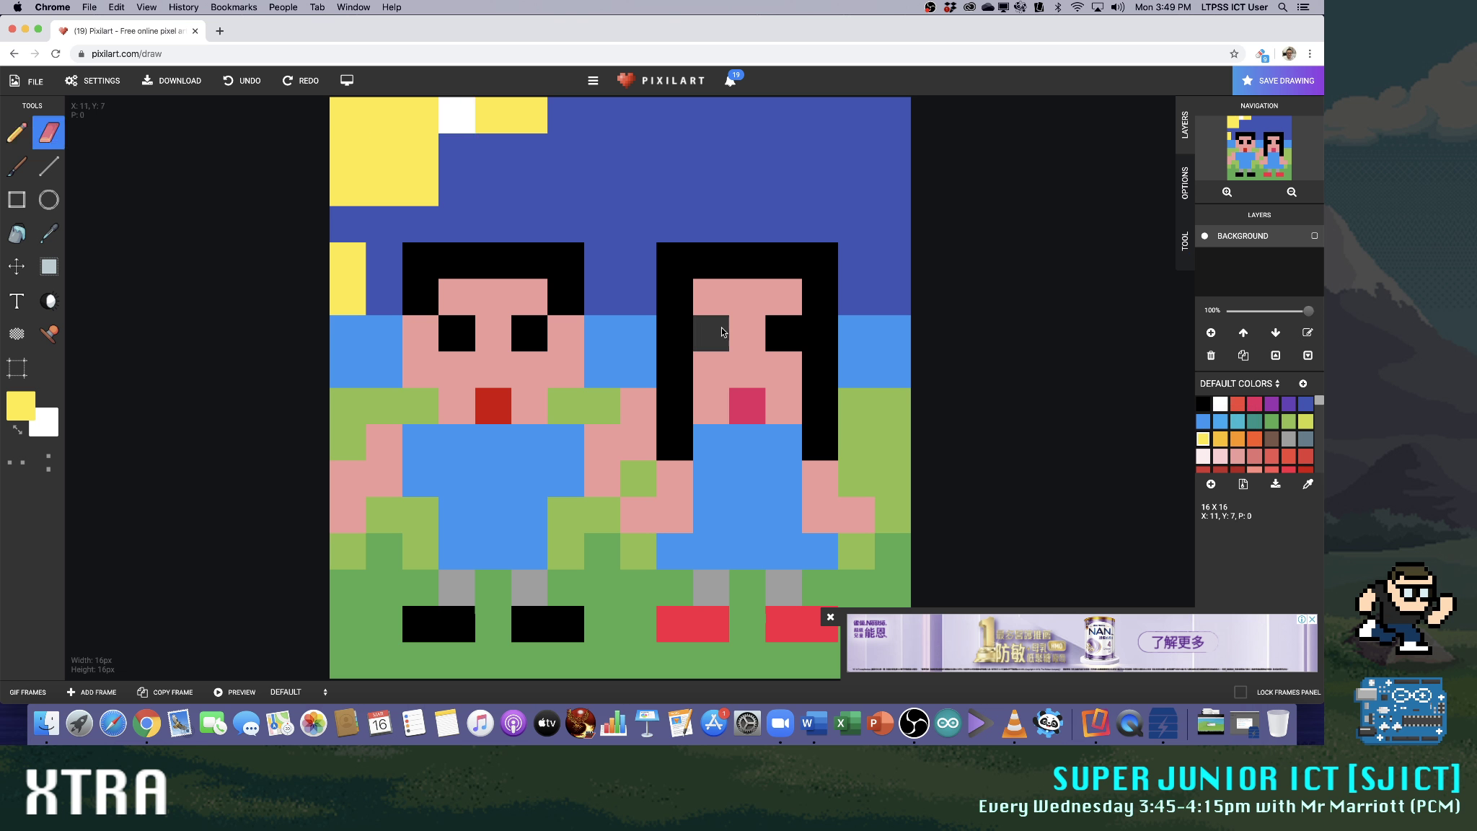
pyautogui.click(1219, 421)
pyautogui.click(1306, 404)
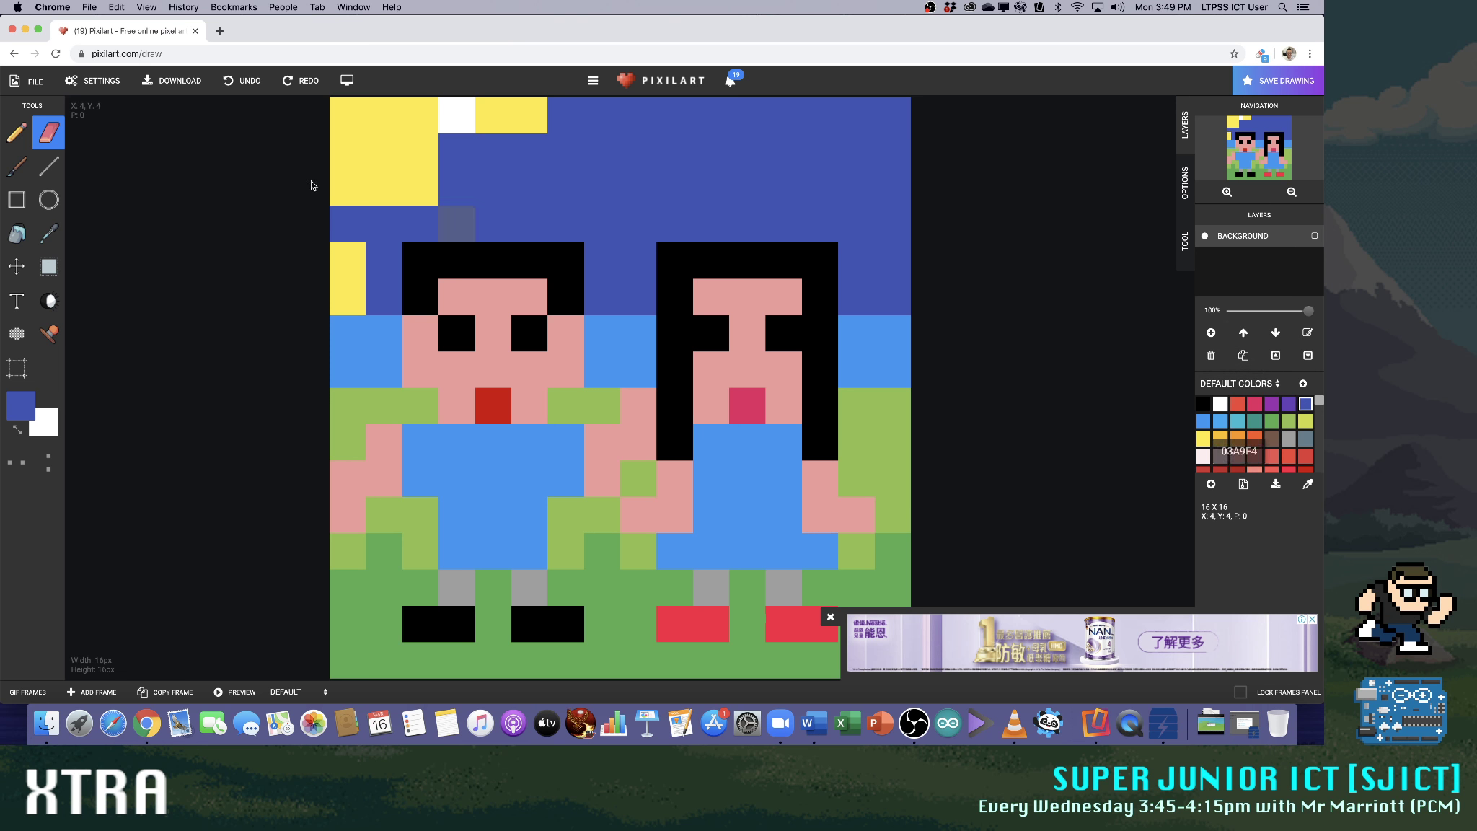
pyautogui.click(17, 133)
pyautogui.click(460, 108)
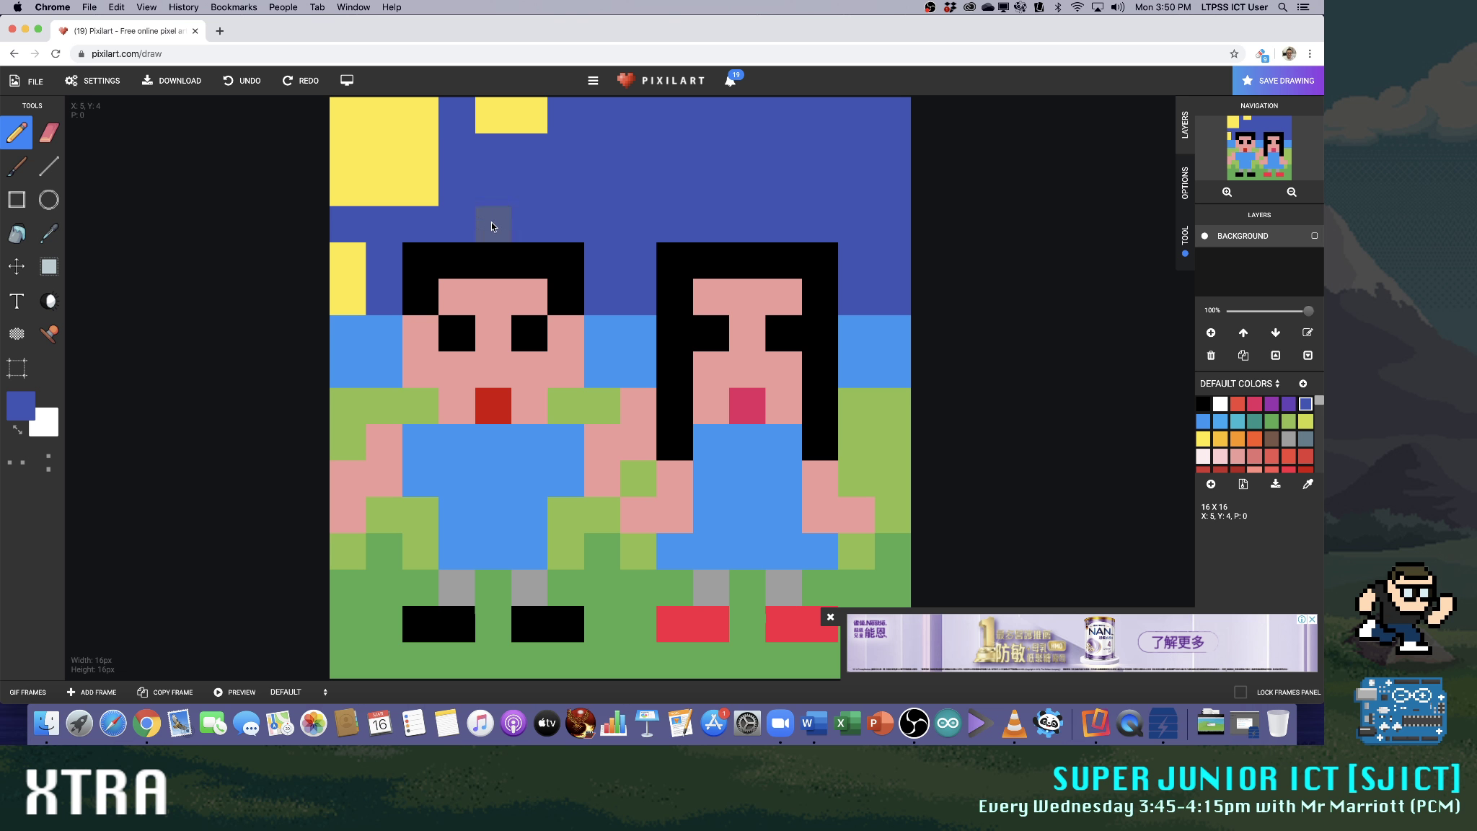
pyautogui.click(348, 261)
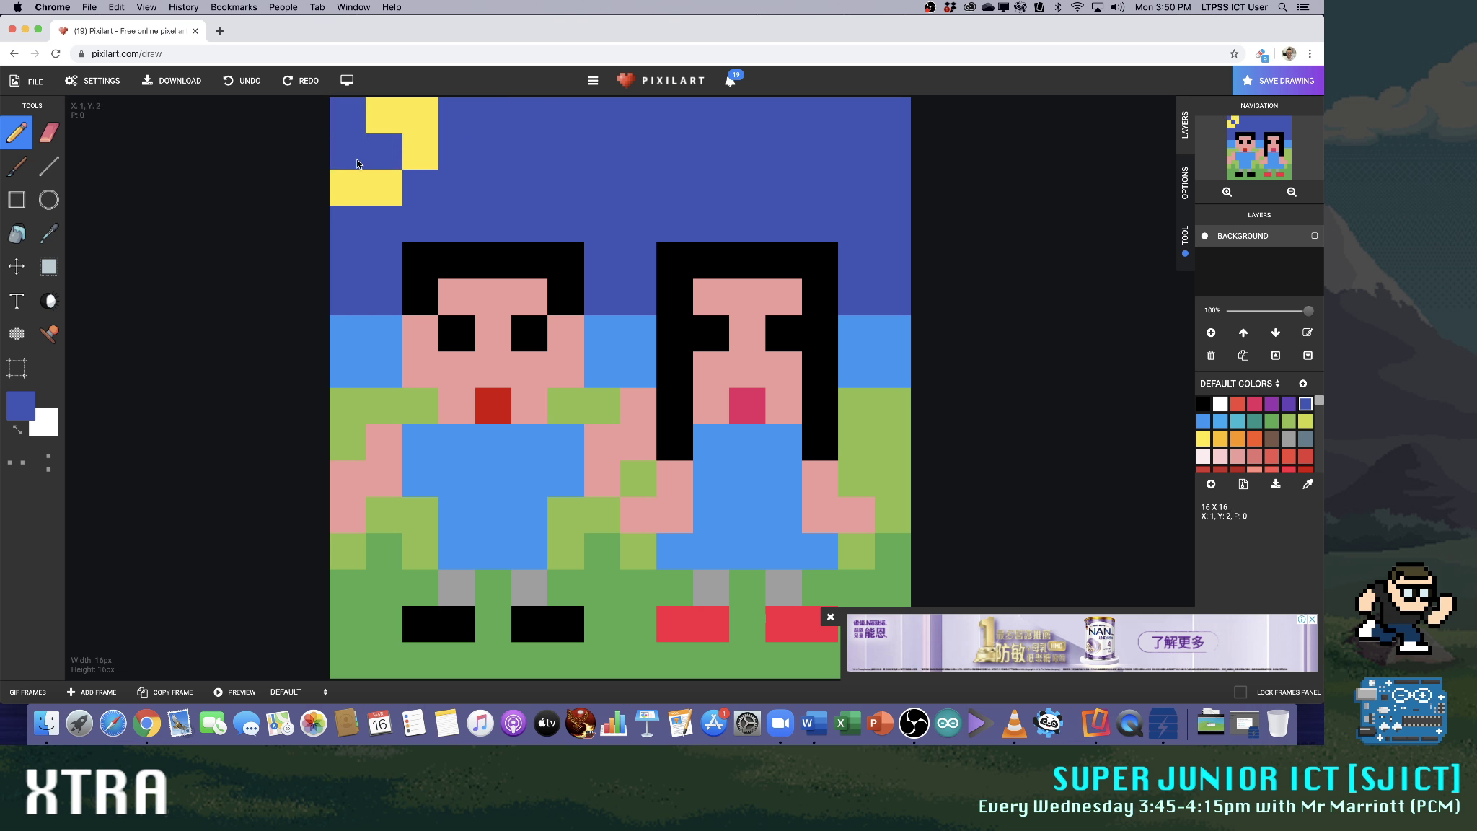
pyautogui.moveTo(356, 153); pyautogui.dragTo(426, 133)
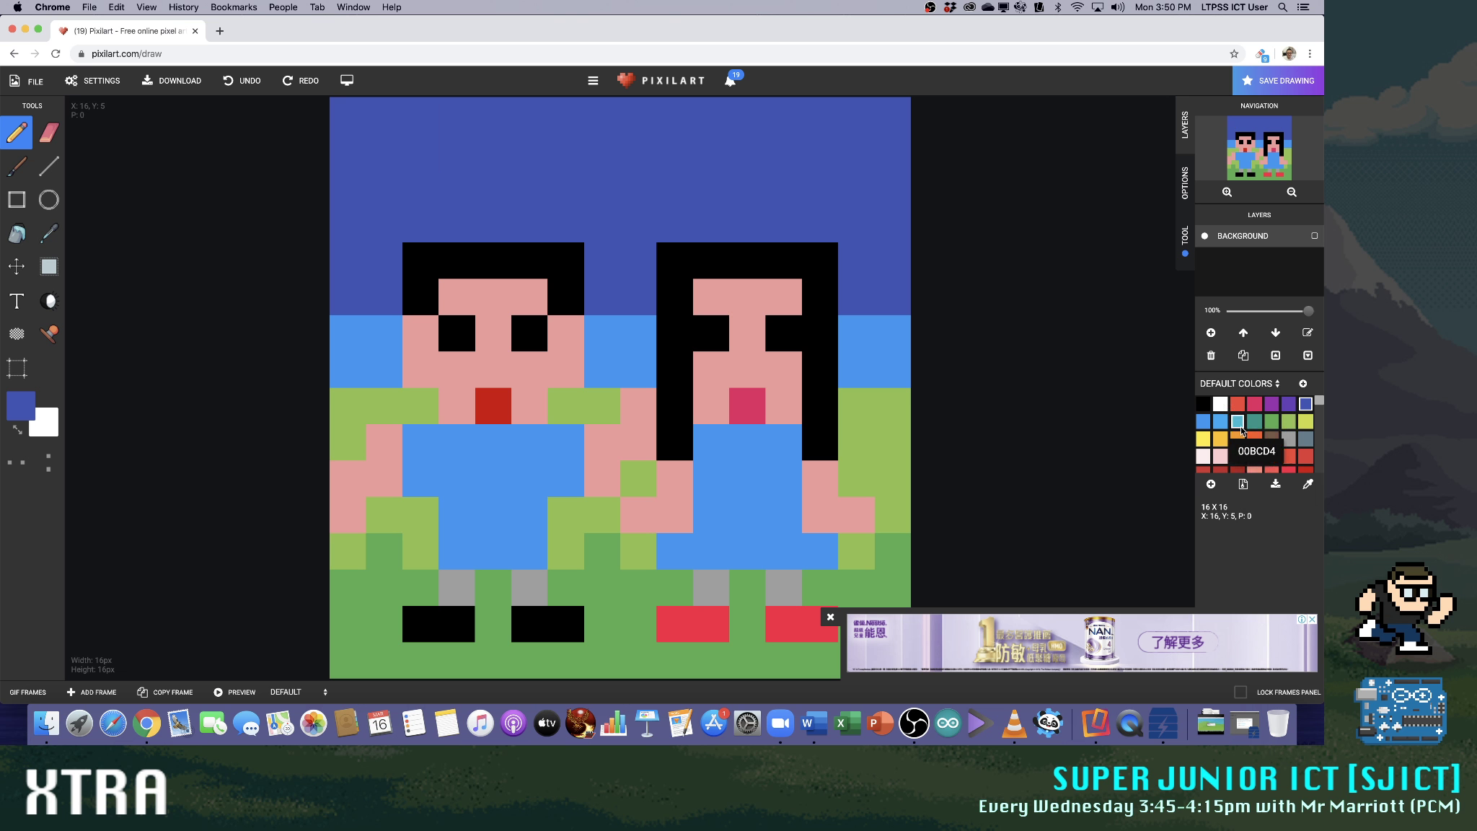
# Paint a solid yellow sun, three pixels wide and high, in the canvas's top-left corner
pyautogui.click(1203, 439)
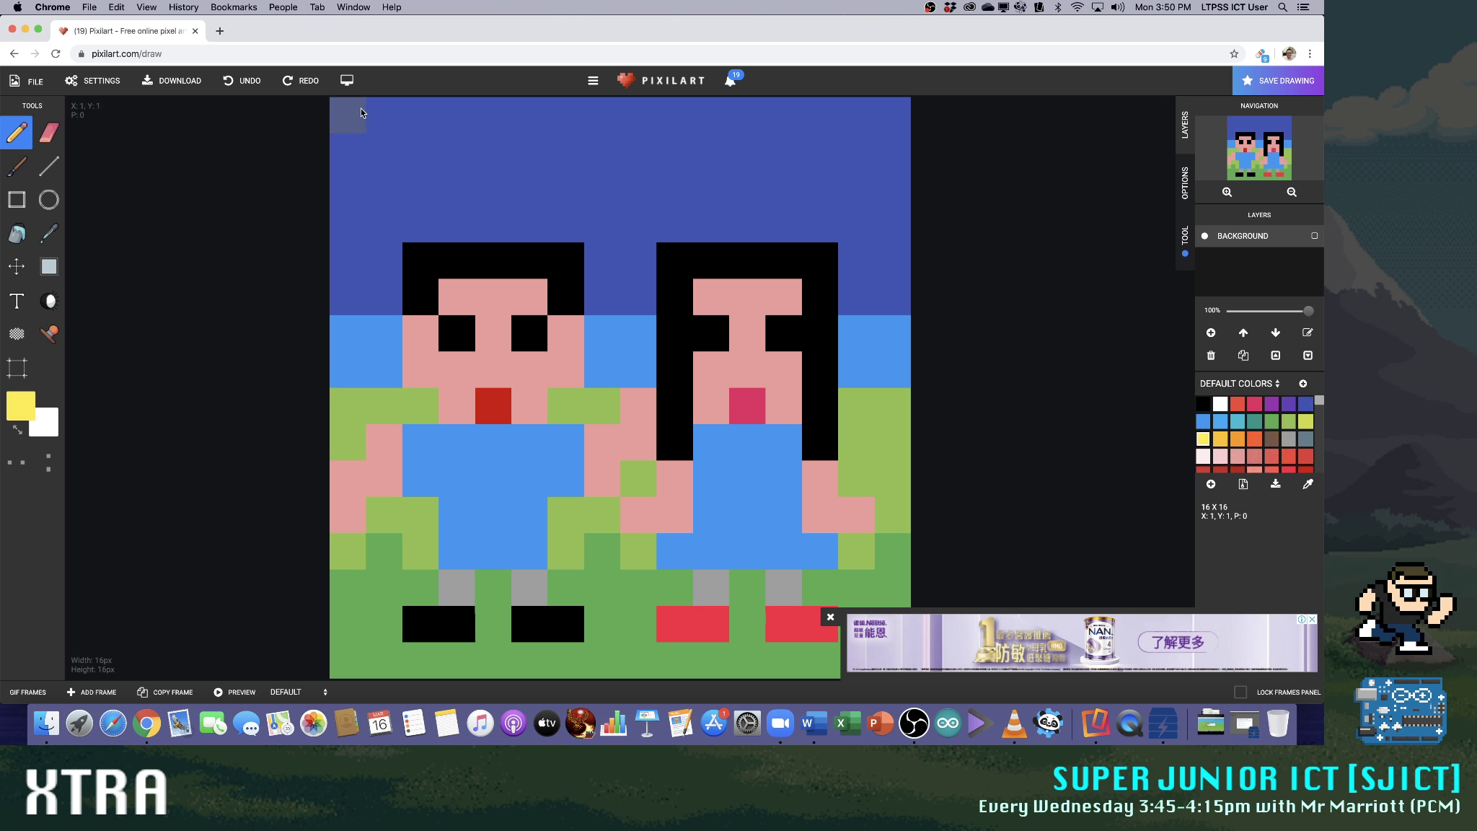
pyautogui.click(417, 171)
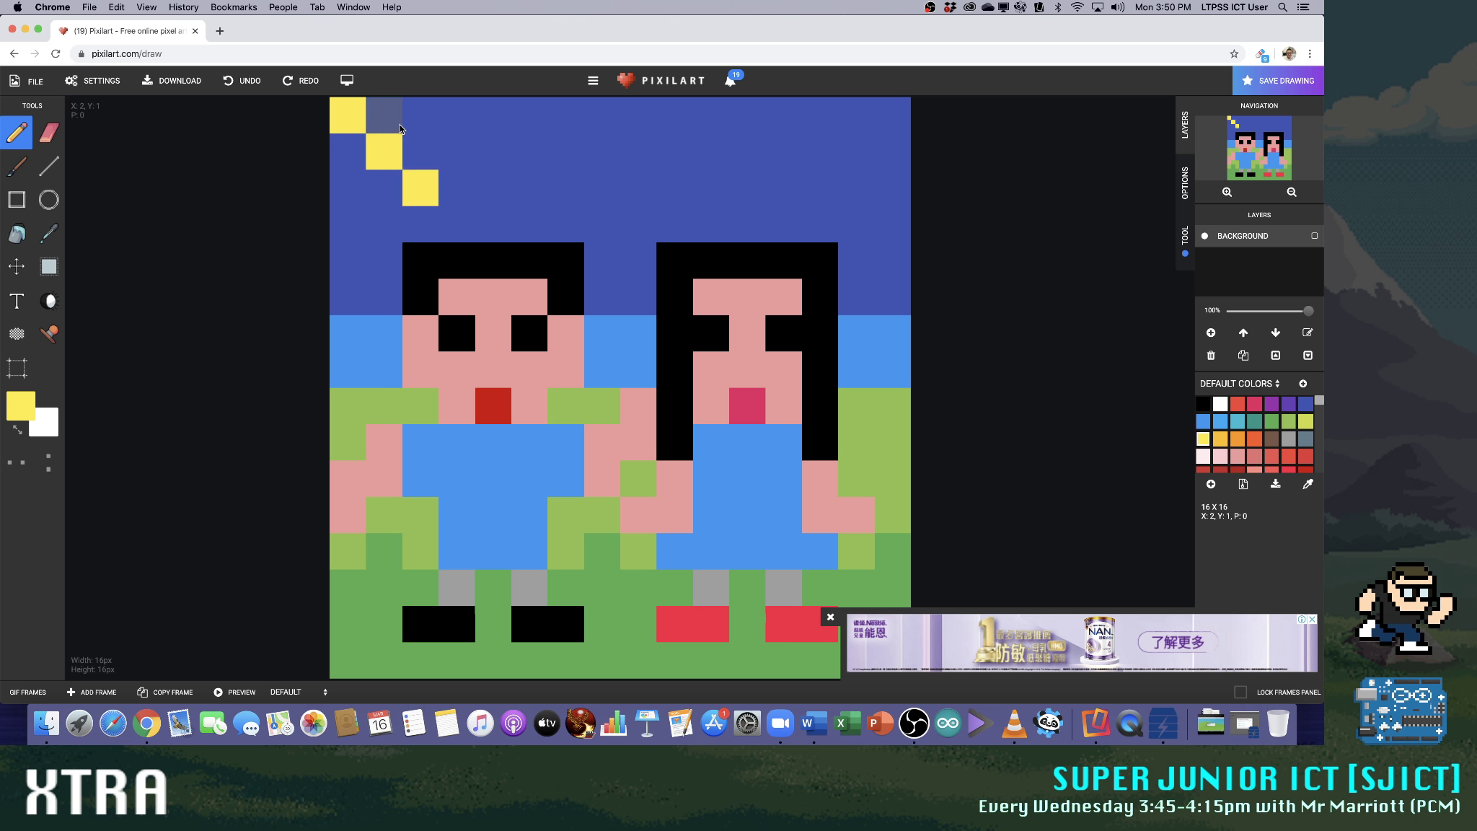
pyautogui.click(433, 120)
pyautogui.click(393, 118)
pyautogui.click(346, 151)
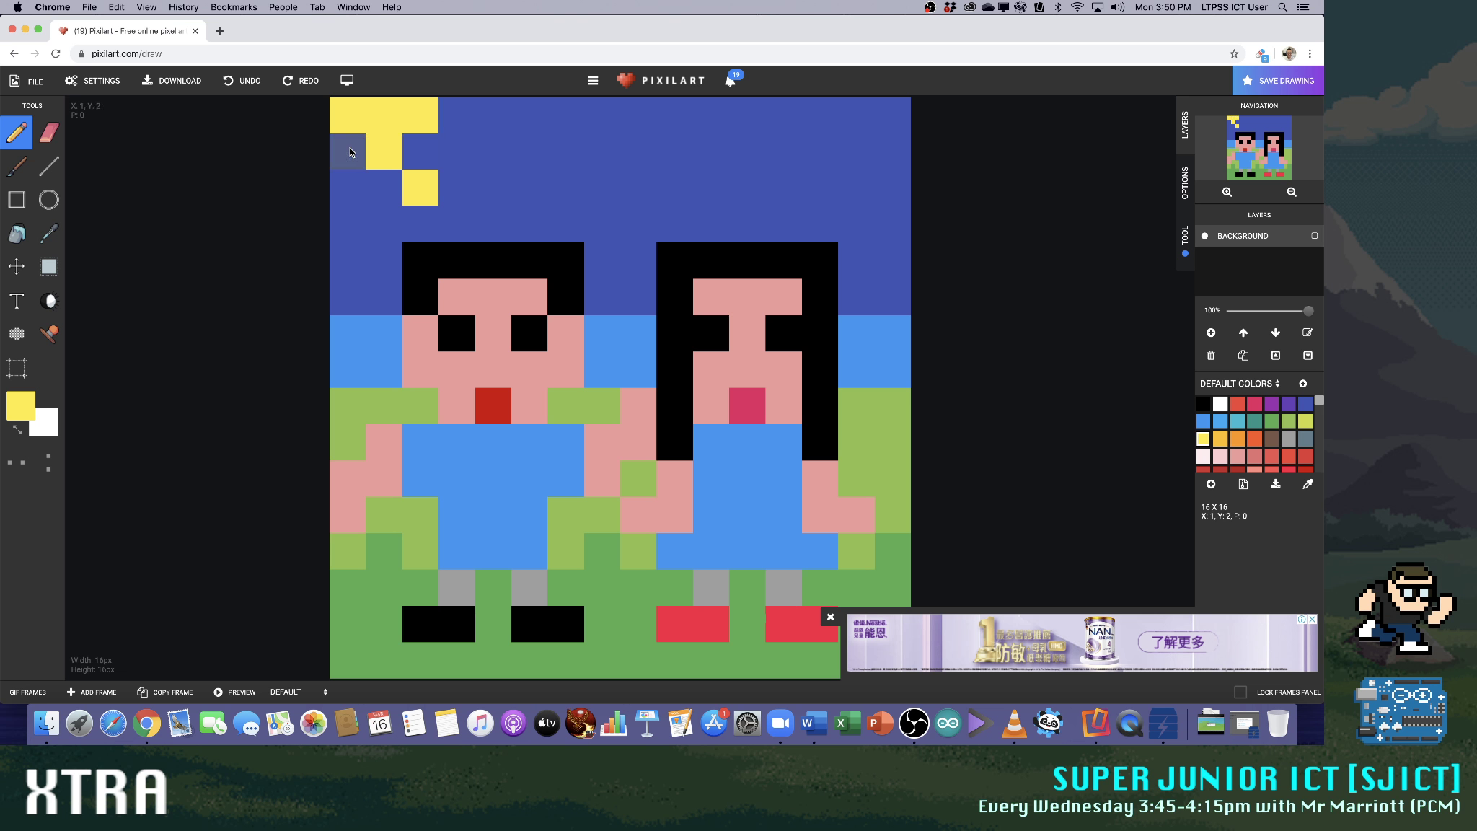
pyautogui.click(349, 185)
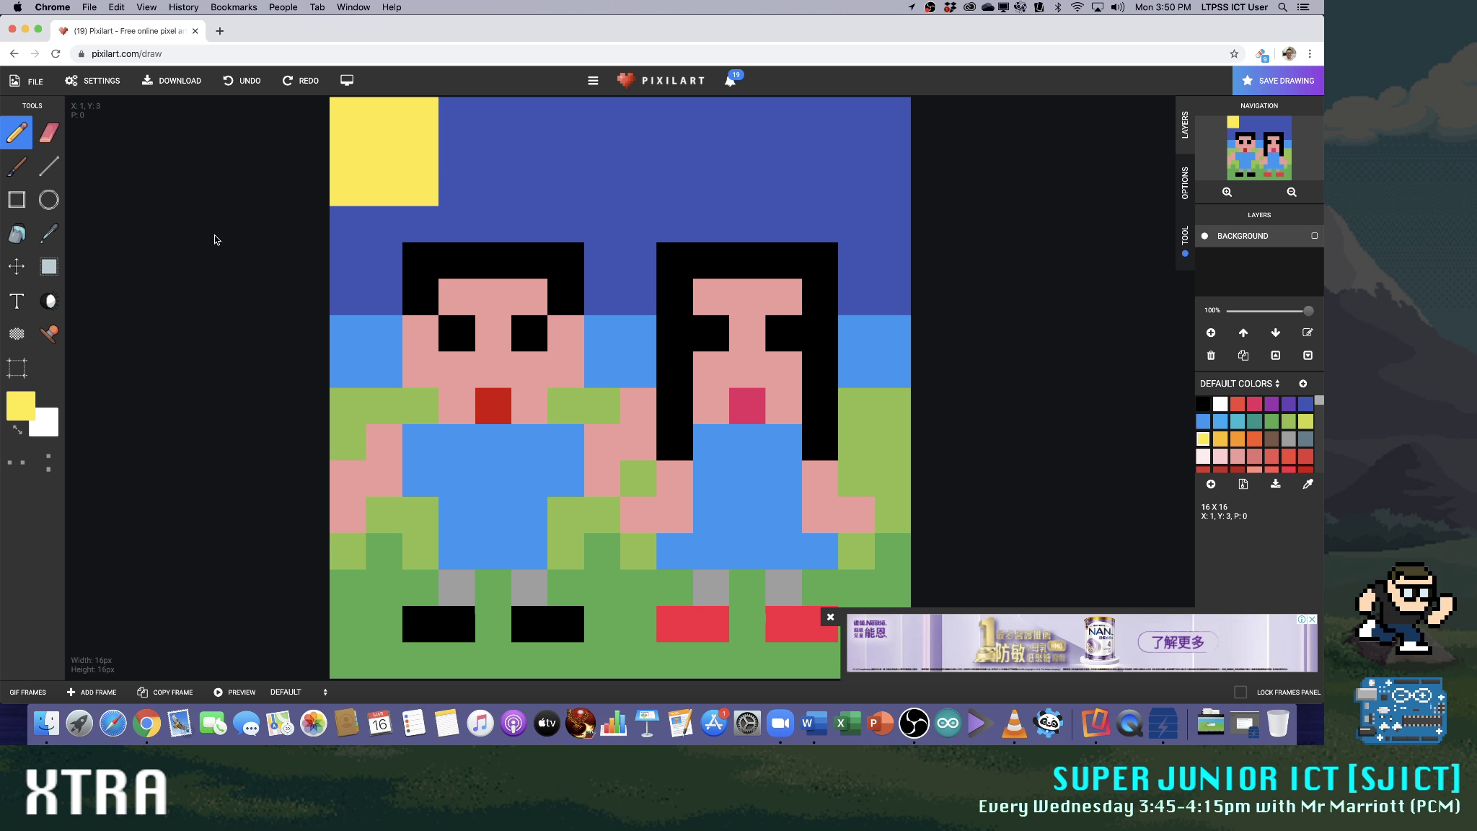
# Try two-pixel yellow rays along the canvas's top and left edges, plus one diagonal pixel off the sun's lower-right corner
pyautogui.click(491, 117)
pyautogui.click(488, 187)
pyautogui.click(354, 250)
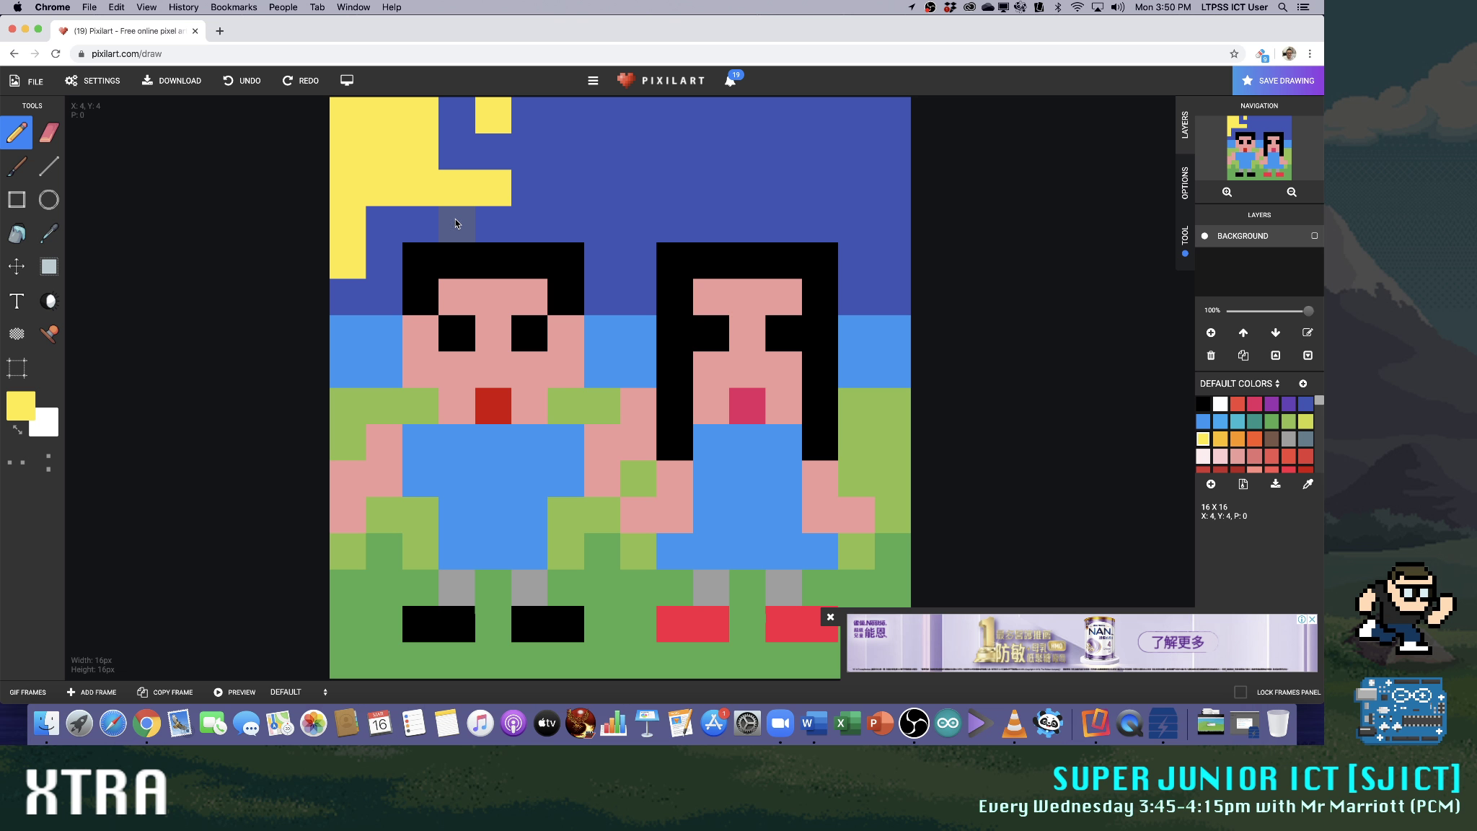
pyautogui.click(1306, 404)
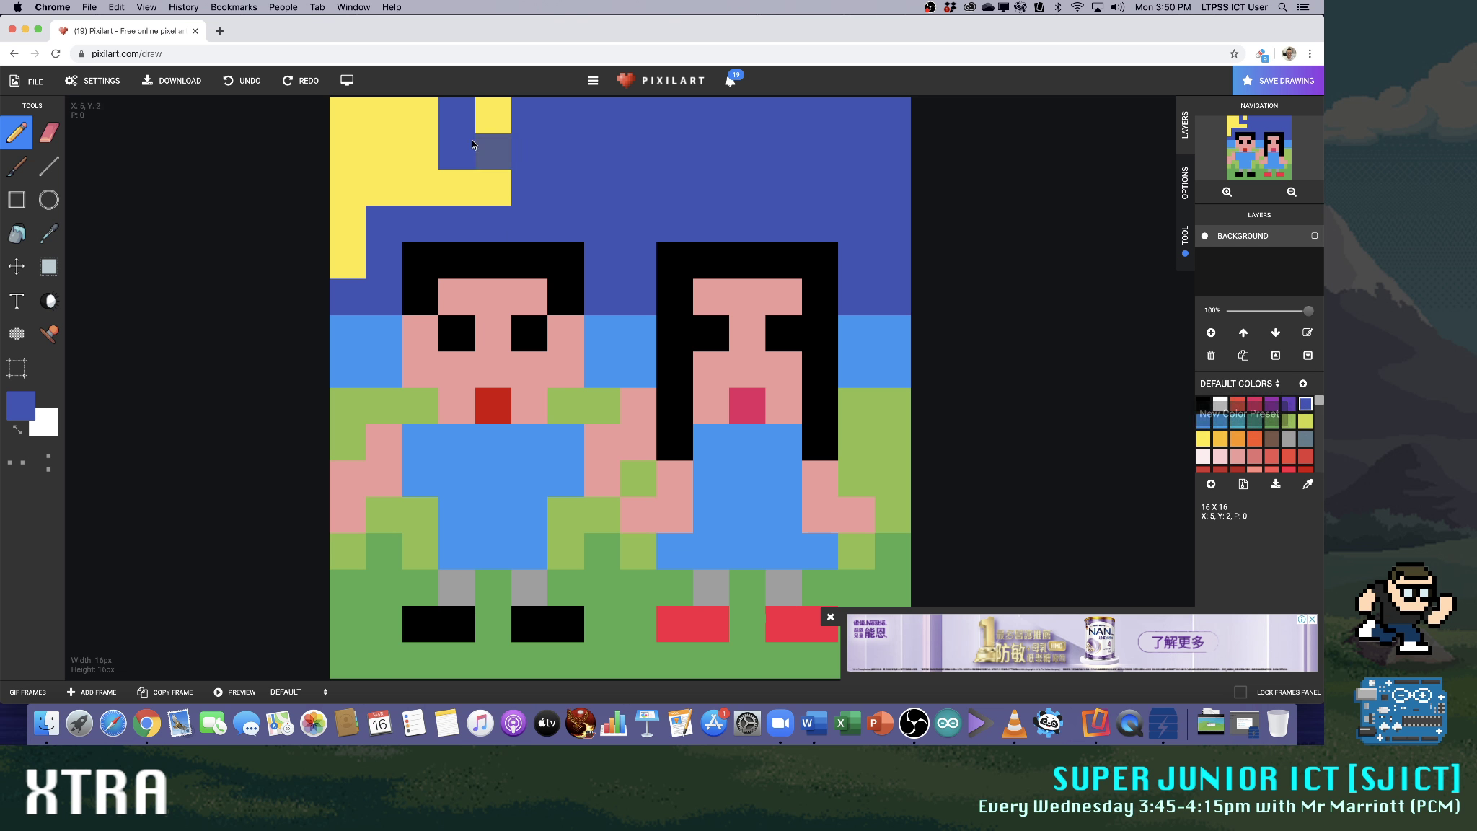
pyautogui.moveTo(473, 144); pyautogui.dragTo(476, 188)
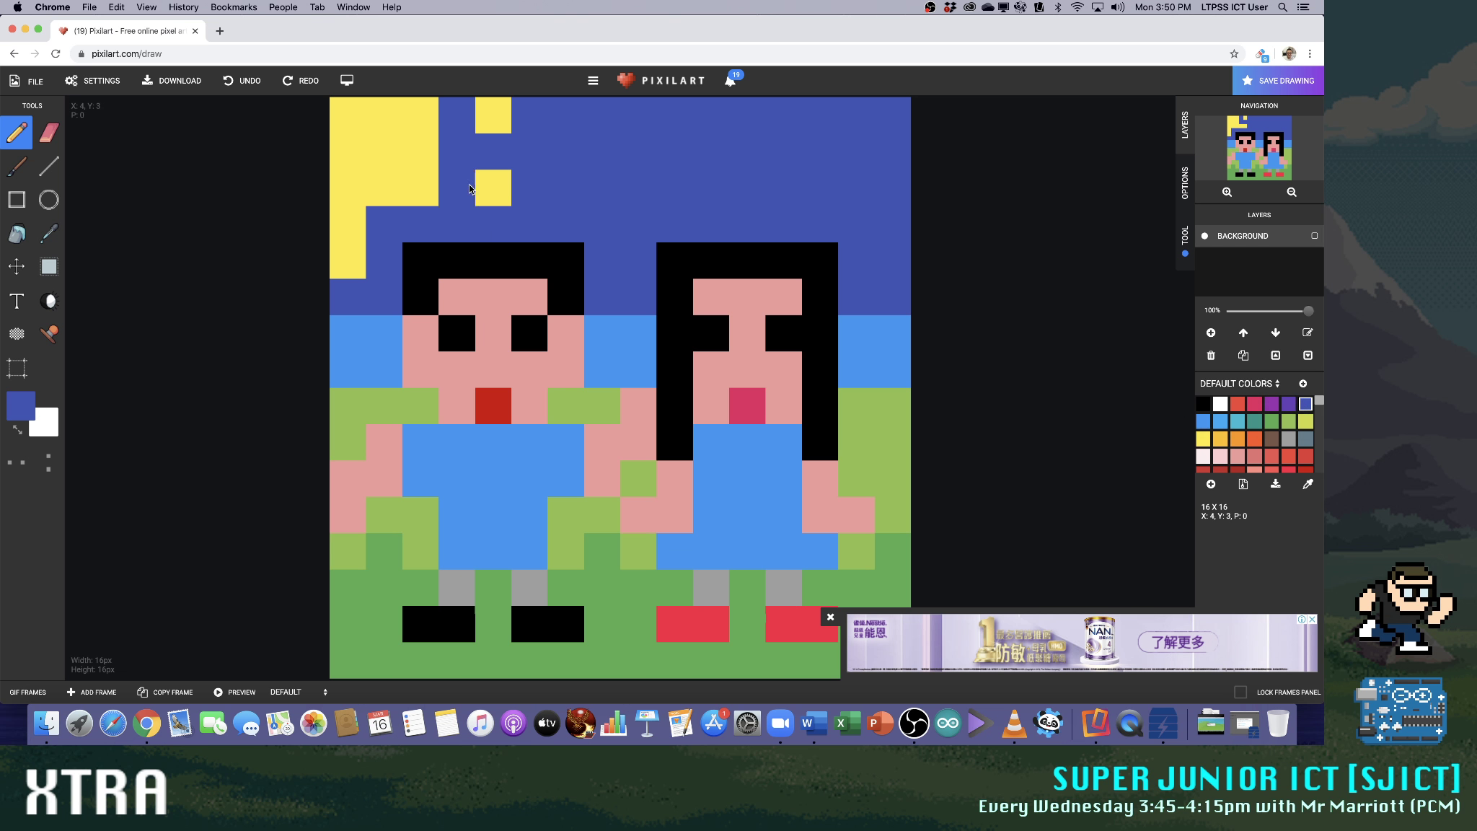
pyautogui.click(1203, 437)
pyautogui.click(451, 105)
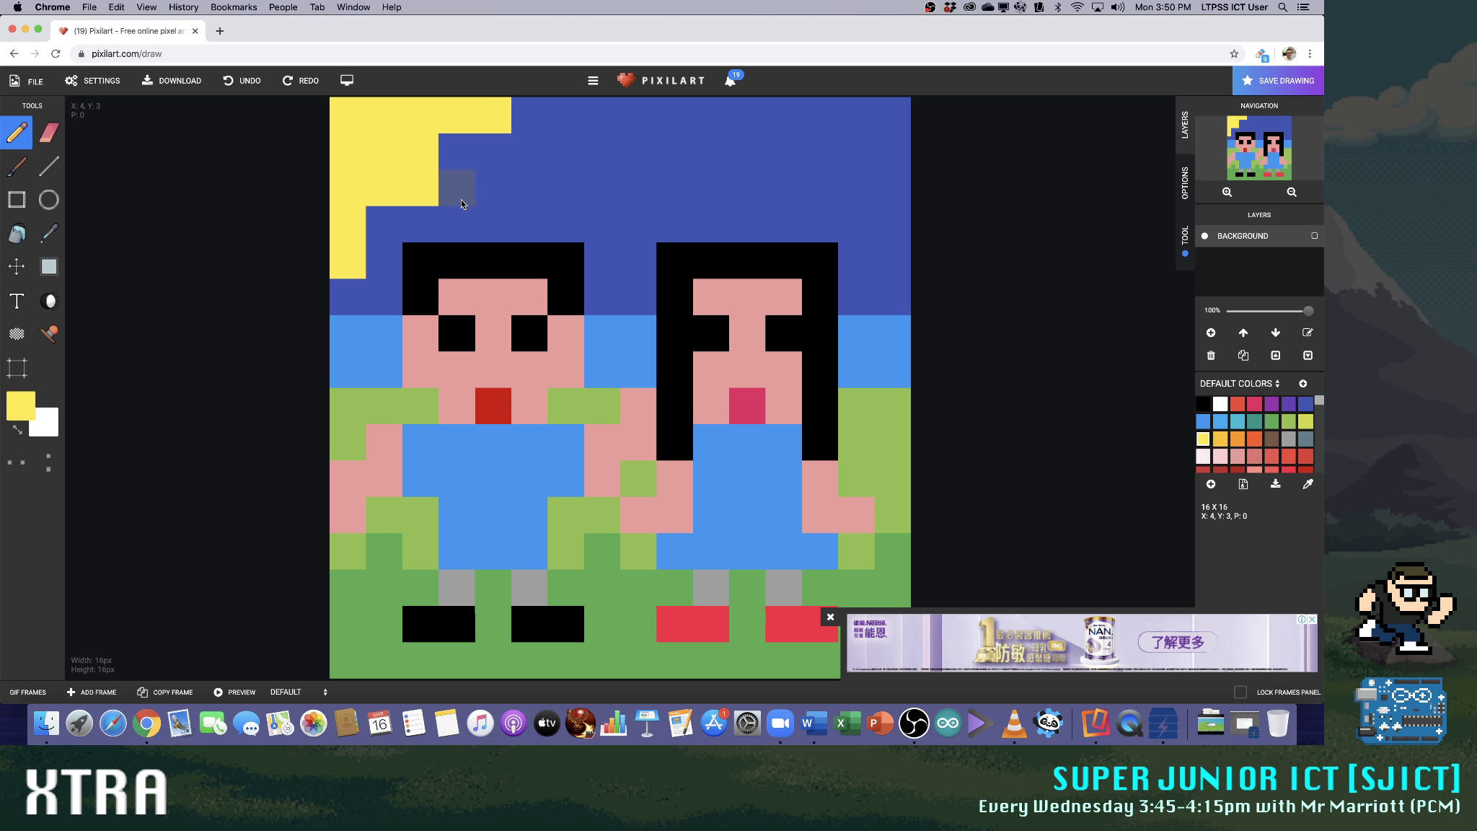
pyautogui.click(456, 220)
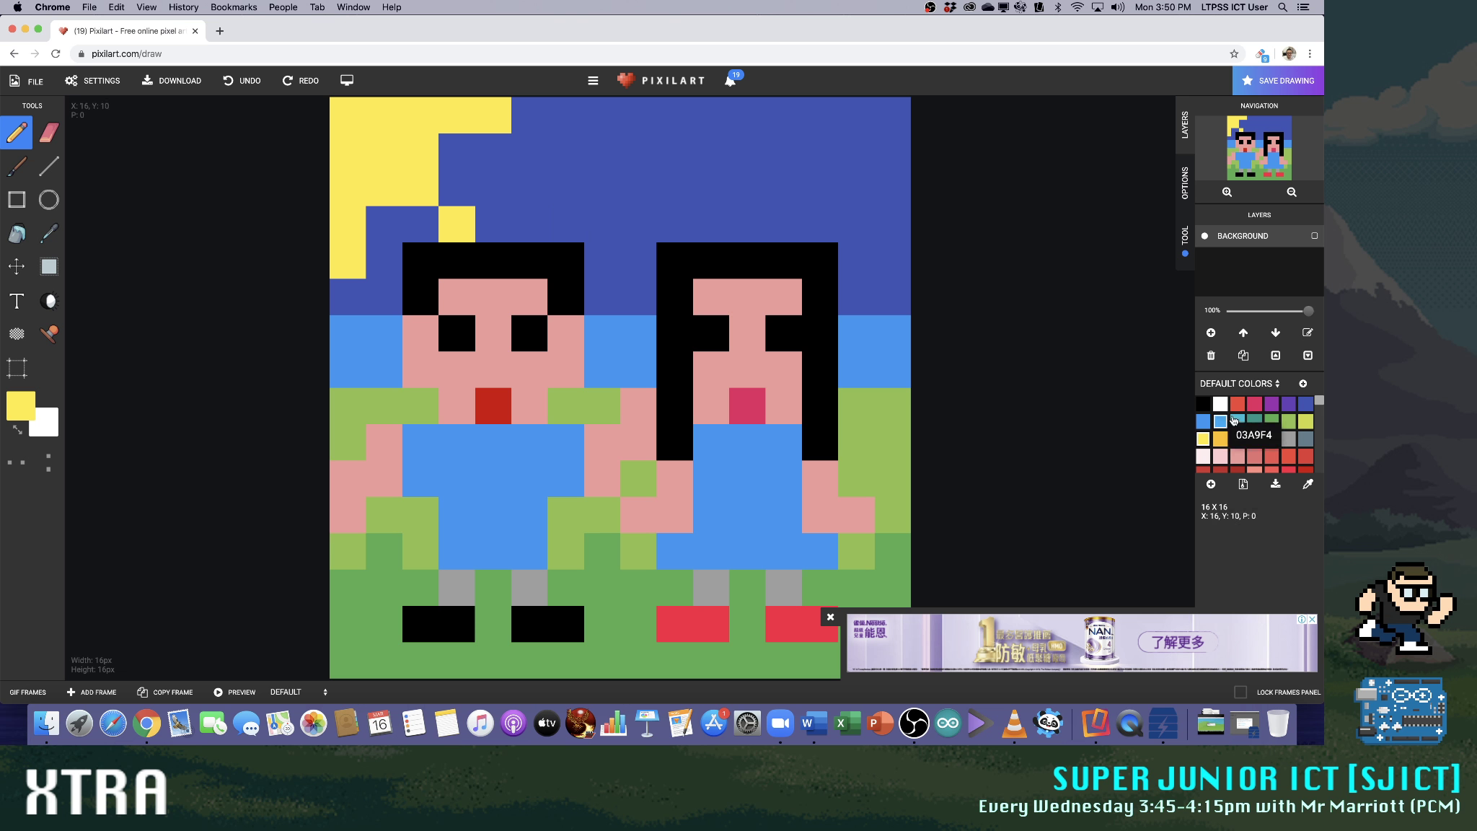
# Paint over the sun's rays in dark blue and trim the sun to two by two pixels
pyautogui.click(1205, 422)
pyautogui.click(1305, 404)
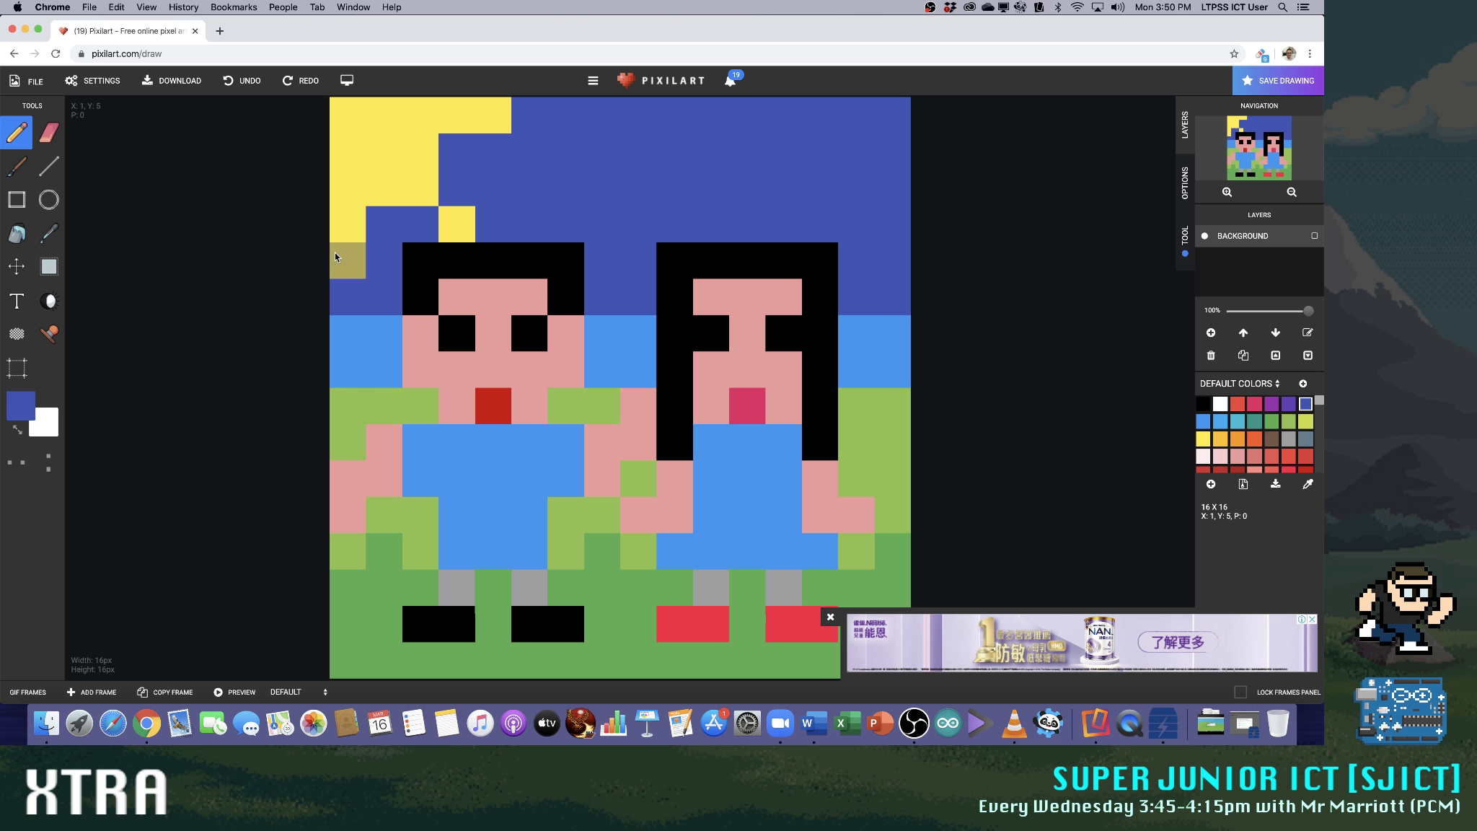
pyautogui.click(463, 225)
pyautogui.click(356, 221)
pyautogui.click(446, 119)
pyautogui.click(491, 116)
pyautogui.click(431, 113)
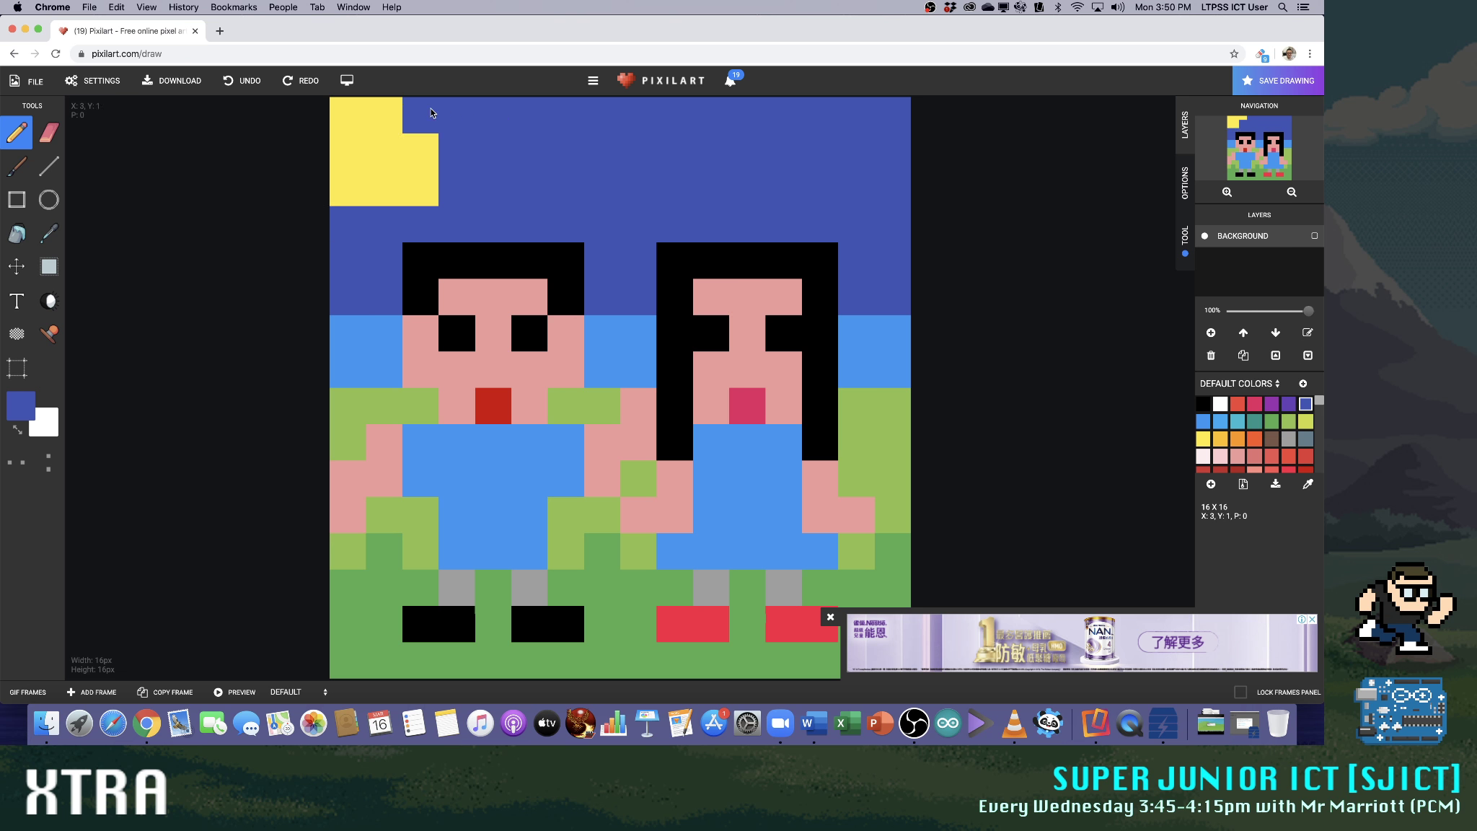
pyautogui.moveTo(422, 171); pyautogui.dragTo(349, 180)
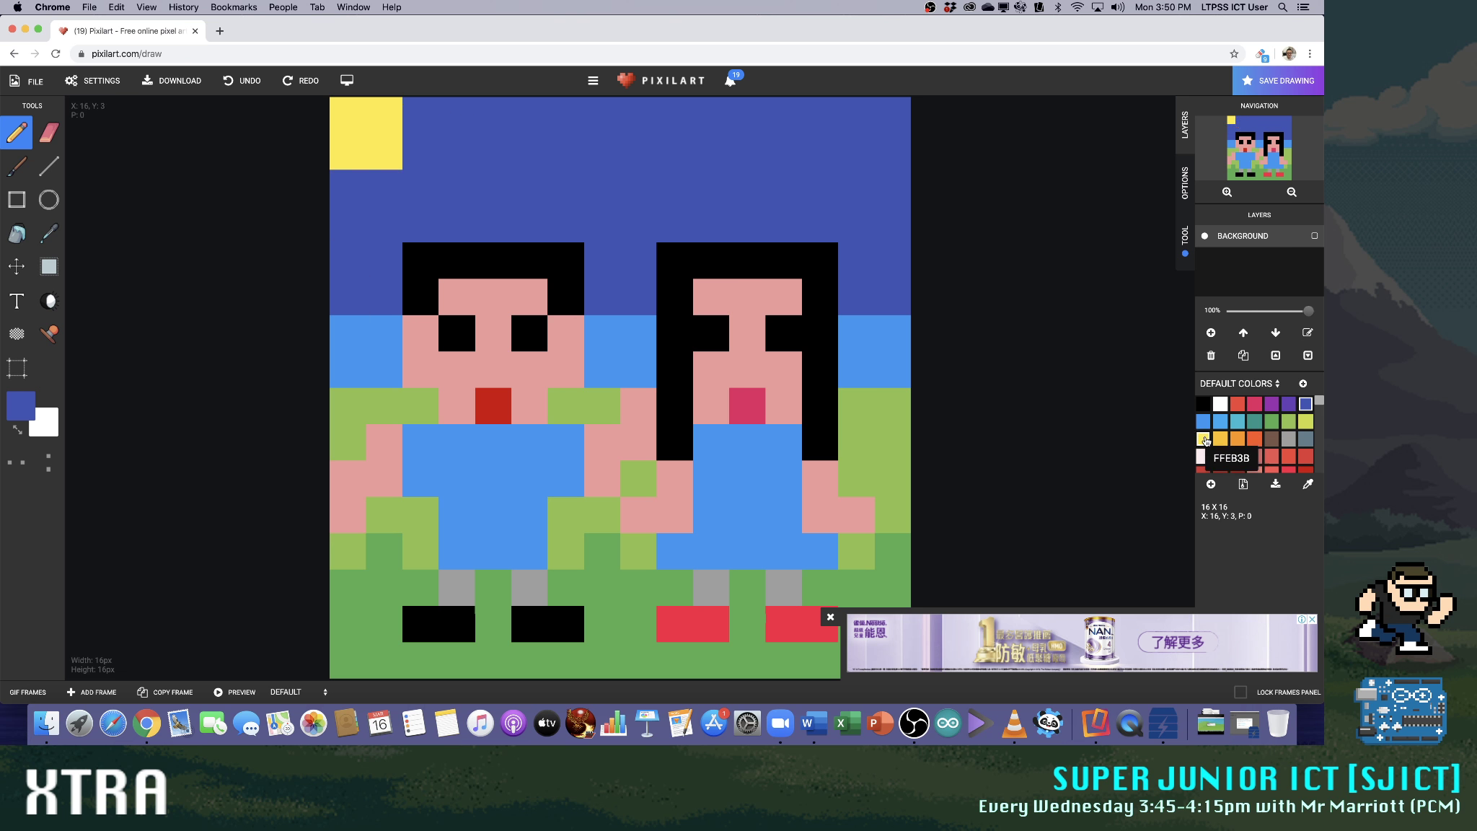
# Try three yellow rays, each two pixels long, running across, down and diagonally from the two by two sun
pyautogui.click(1203, 438)
pyautogui.click(344, 186)
pyautogui.click(344, 217)
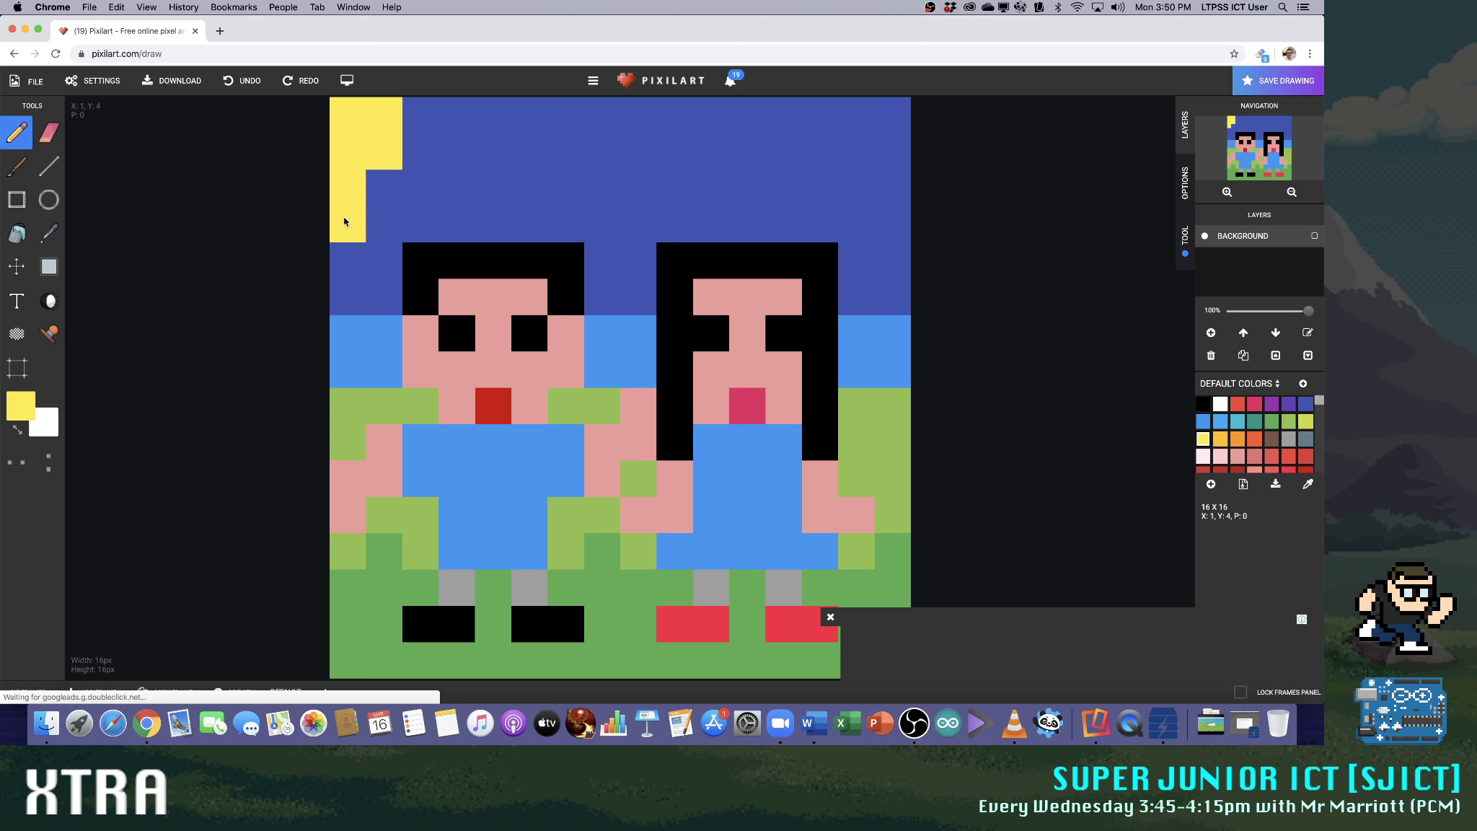
pyautogui.click(420, 189)
pyautogui.click(455, 221)
pyautogui.click(411, 115)
pyautogui.click(443, 110)
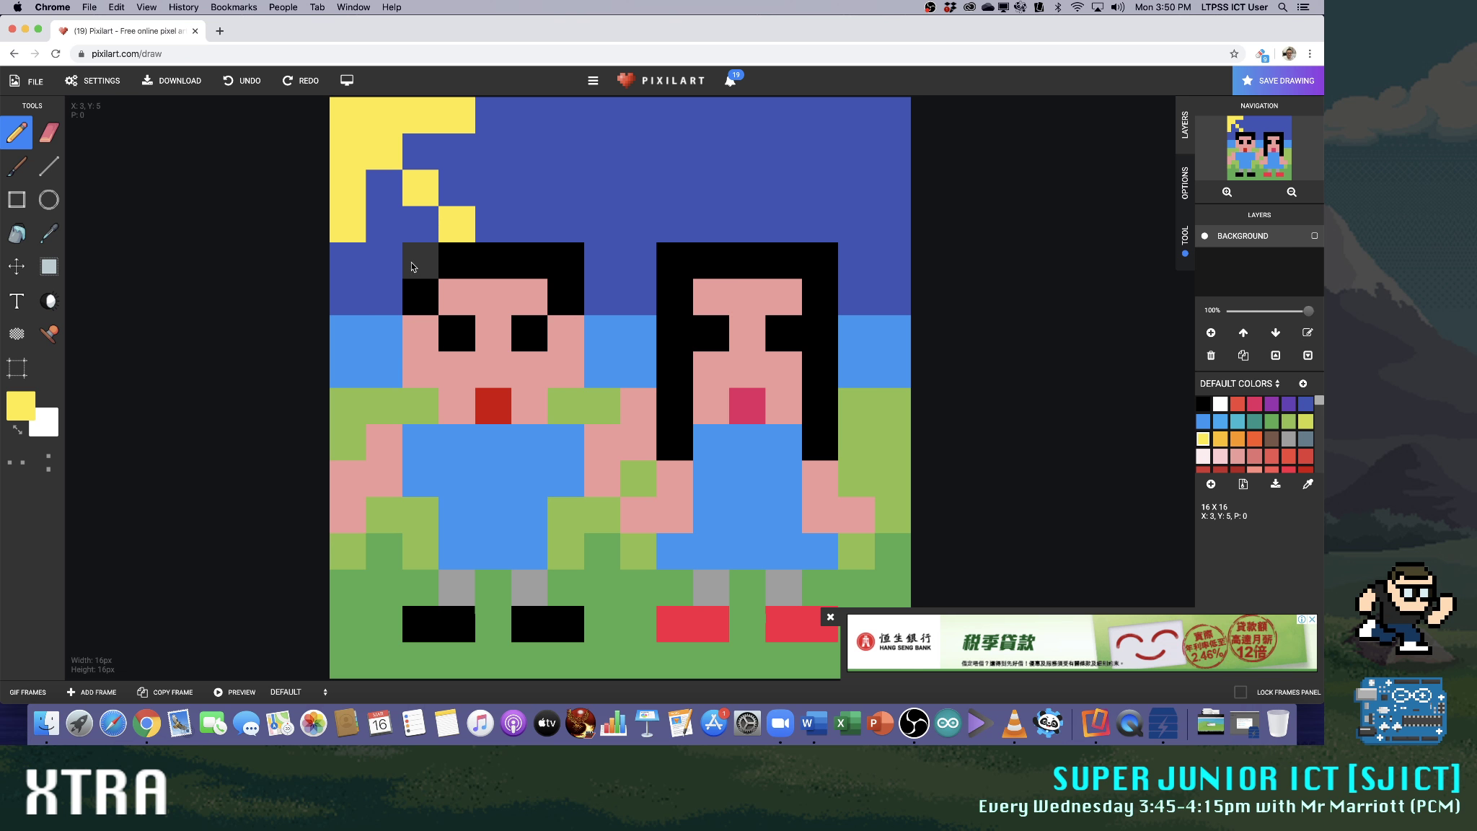
# Fill the gaps between the rays in yellow to make the sun a four by four square
pyautogui.click(384, 187)
pyautogui.click(419, 152)
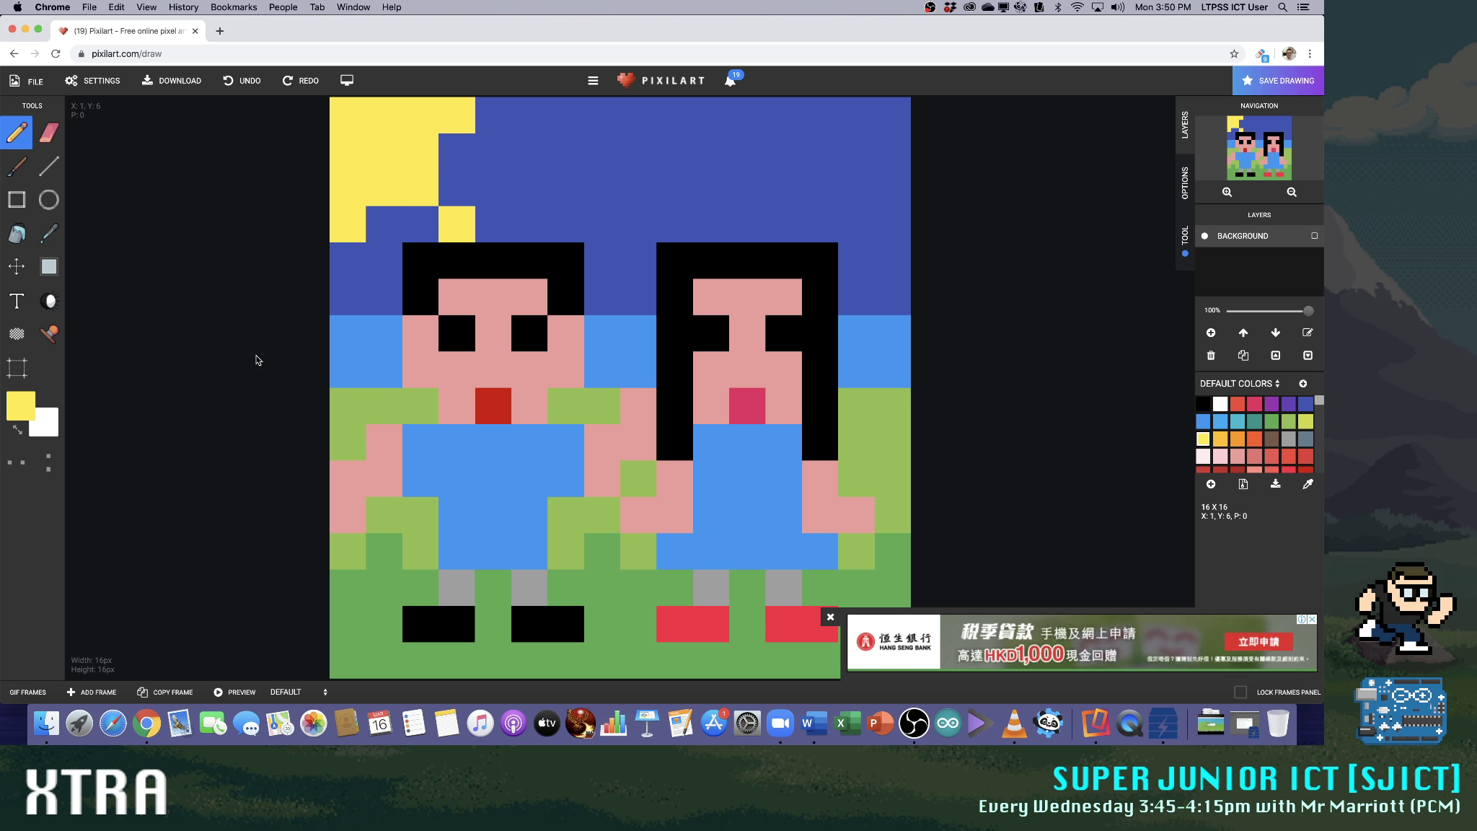
pyautogui.click(456, 151)
pyautogui.click(457, 187)
pyautogui.click(384, 224)
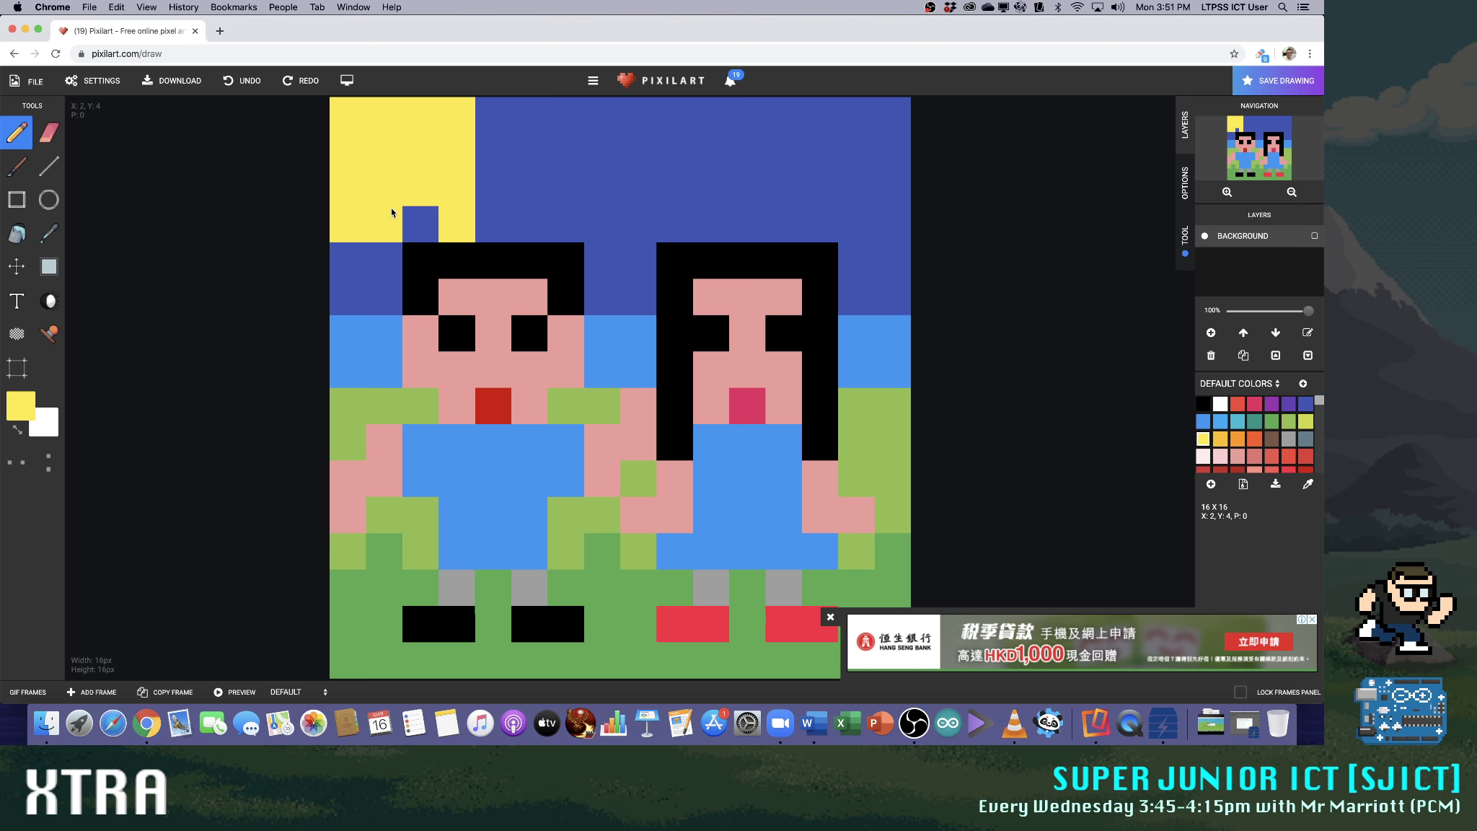
pyautogui.click(420, 224)
# Trim the sun with dark blue into a plus shape three pixels wide and high
pyautogui.click(1305, 403)
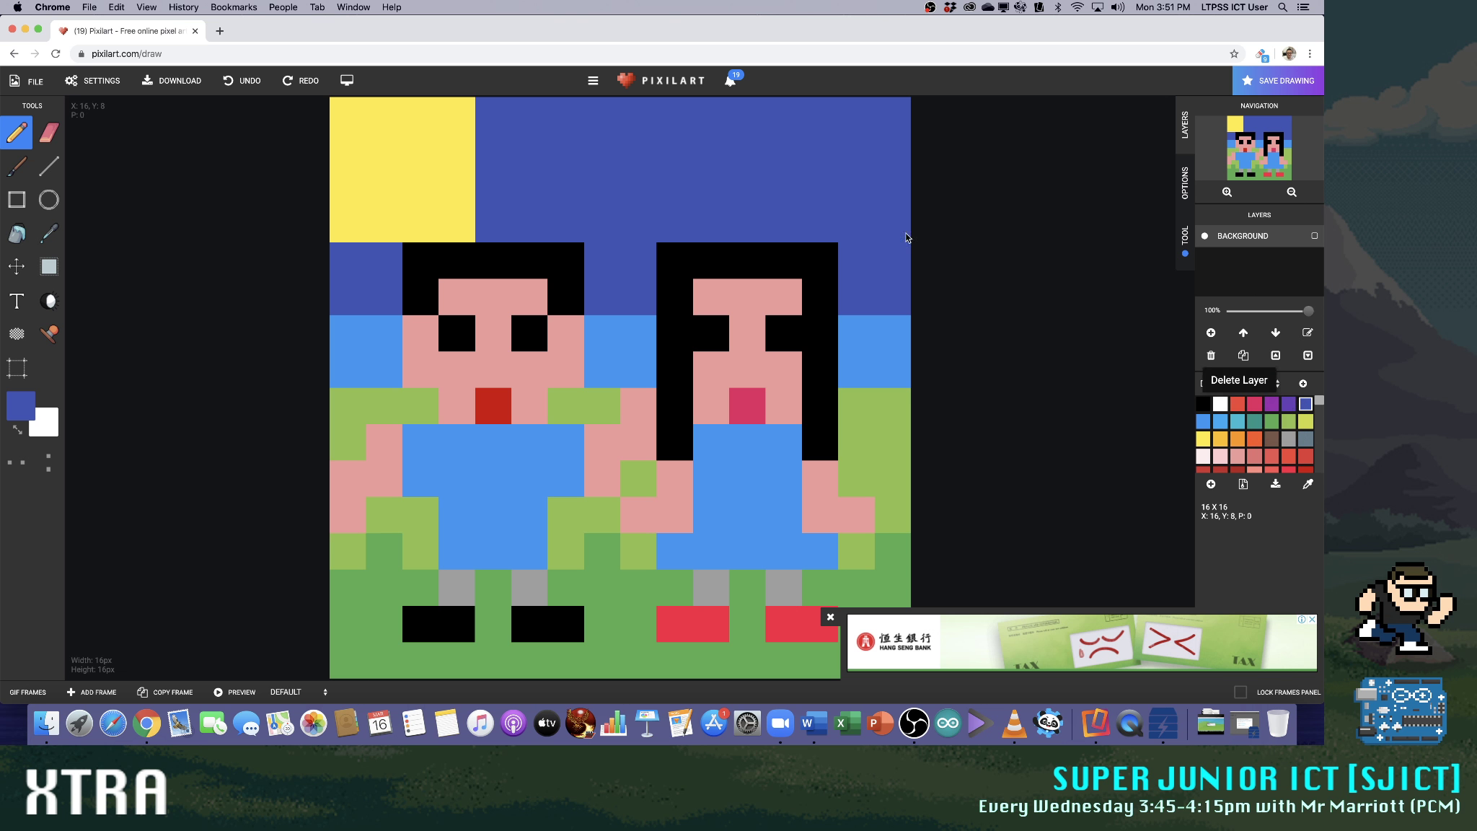
pyautogui.moveTo(352, 224)
pyautogui.mouseDown()
pyautogui.moveTo(449, 225)
pyautogui.moveTo(446, 122)
pyautogui.mouseUp()
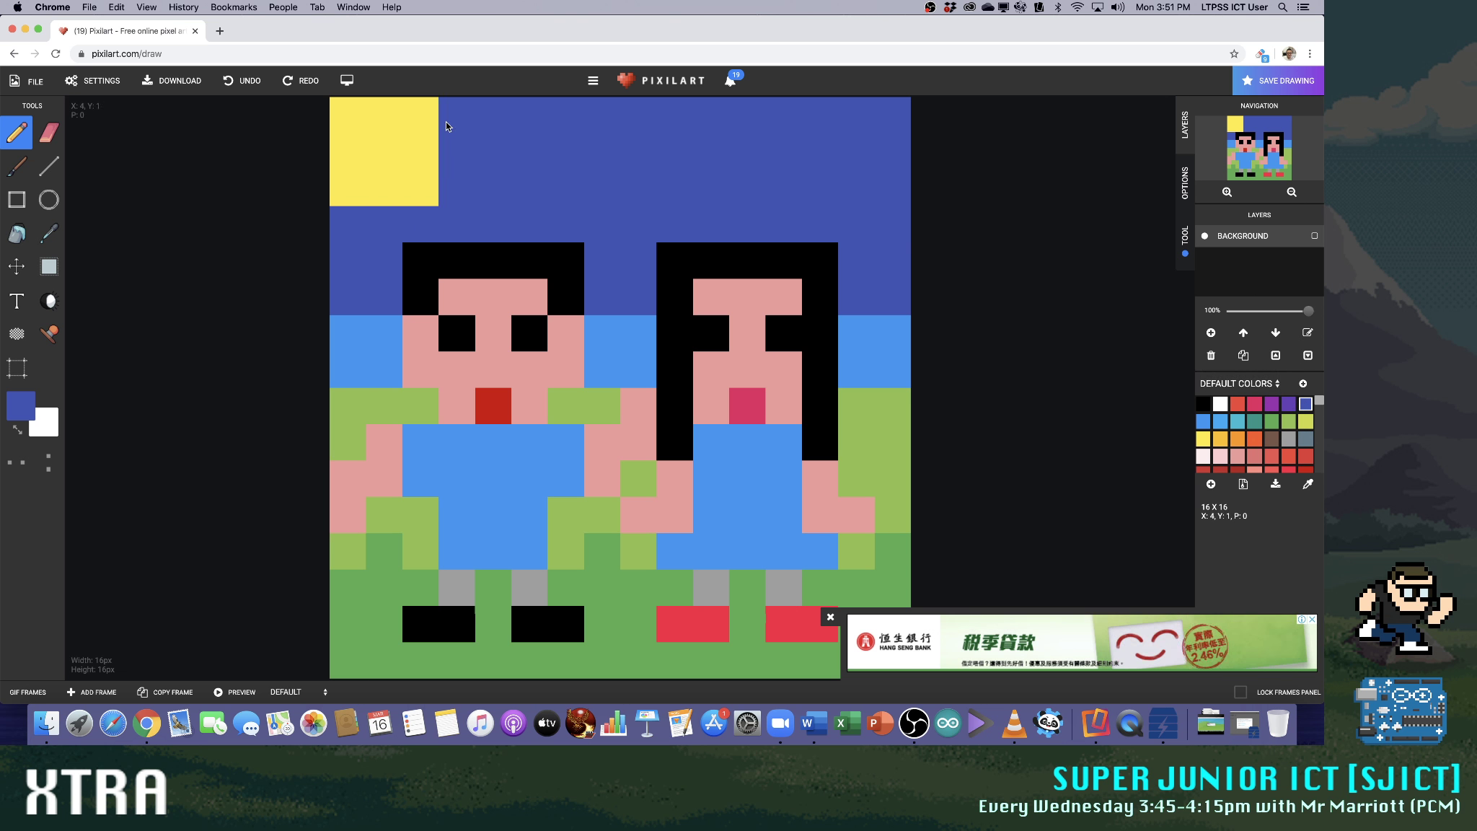
pyautogui.click(423, 184)
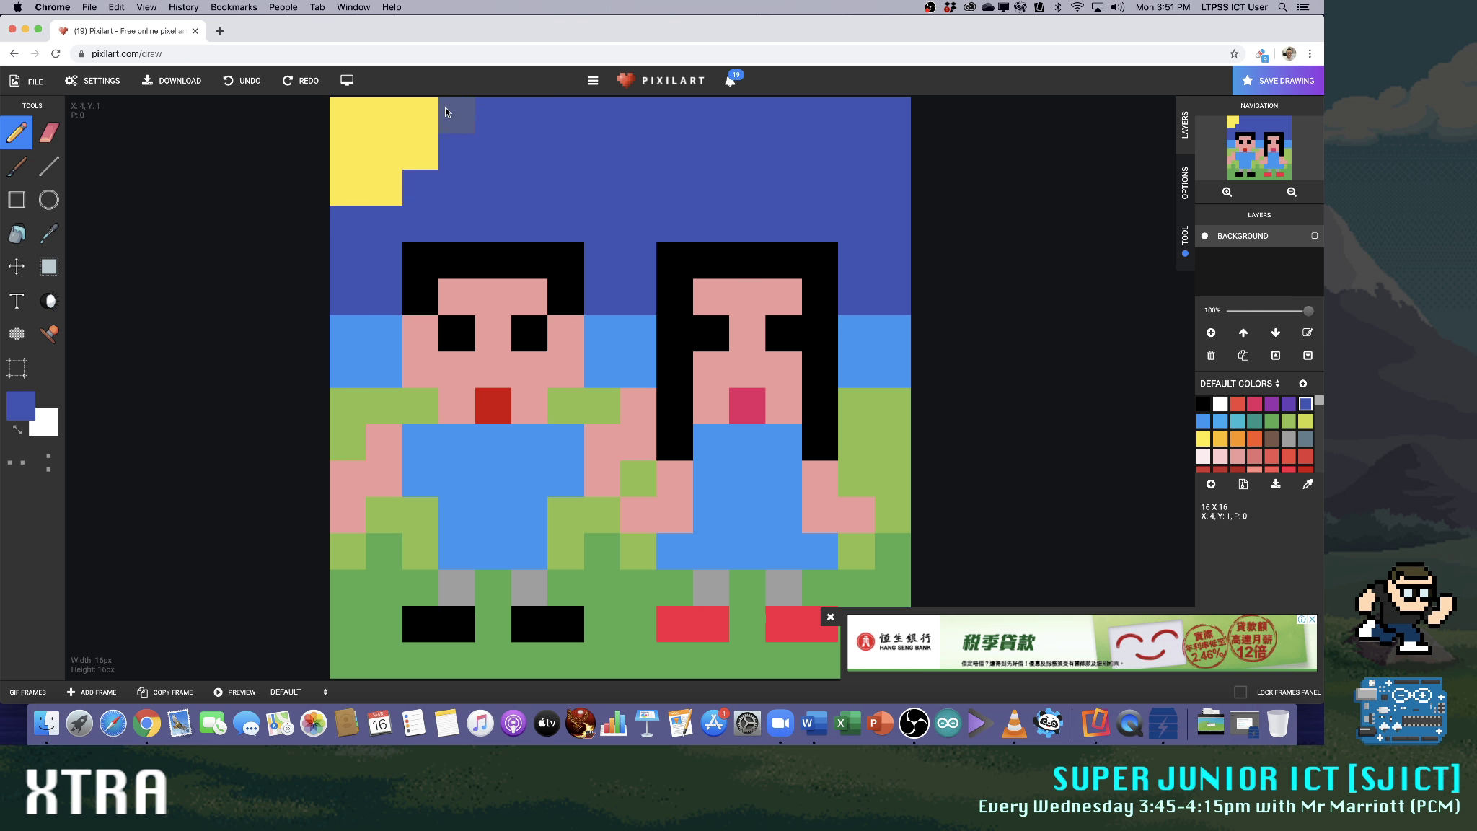
pyautogui.click(352, 110)
pyautogui.click(347, 184)
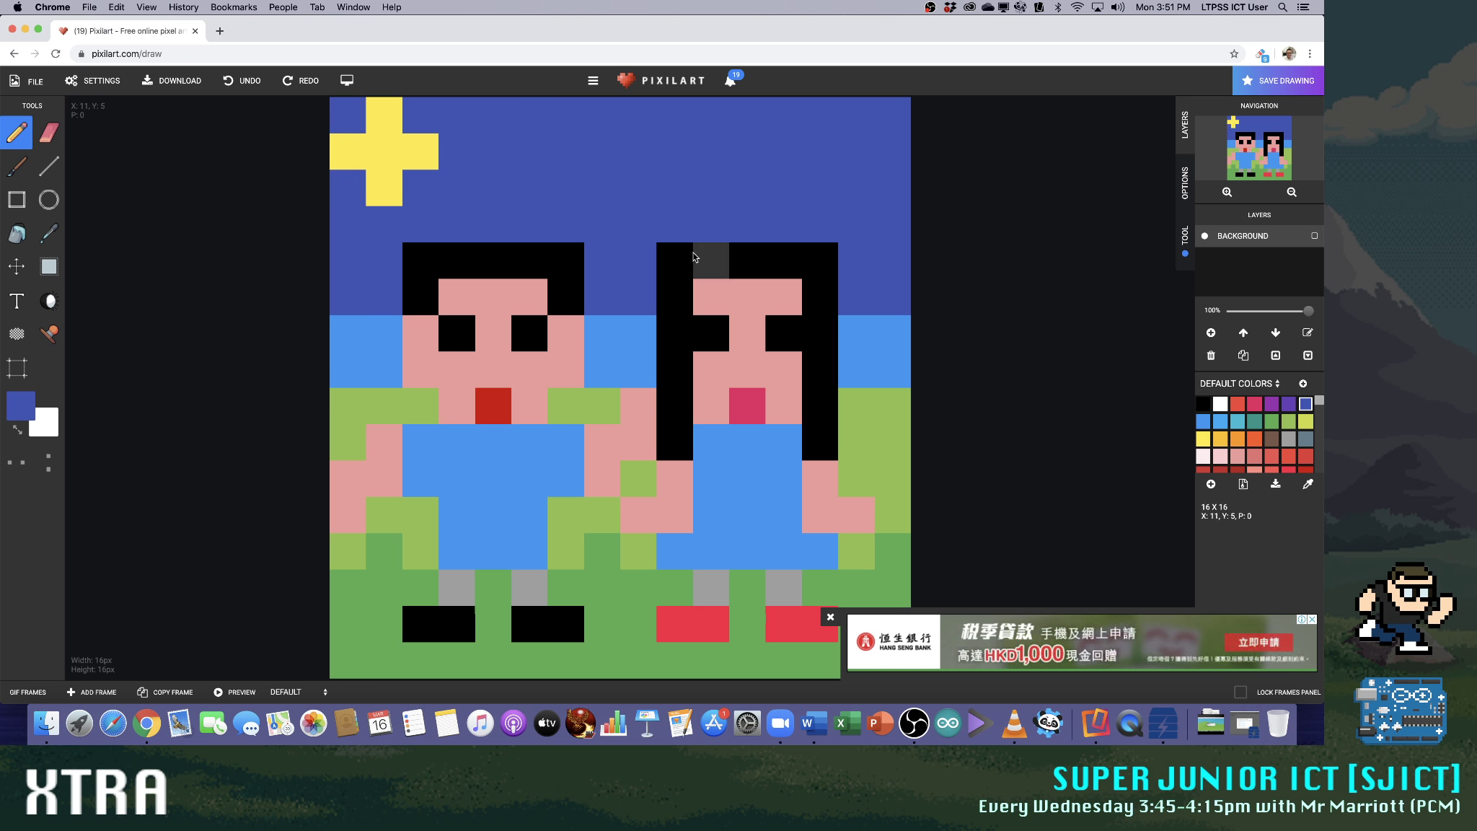
# Fill the two upper corner pixels of the plus-shaped sun in yellow
pyautogui.click(1202, 439)
pyautogui.click(347, 108)
pyautogui.click(411, 114)
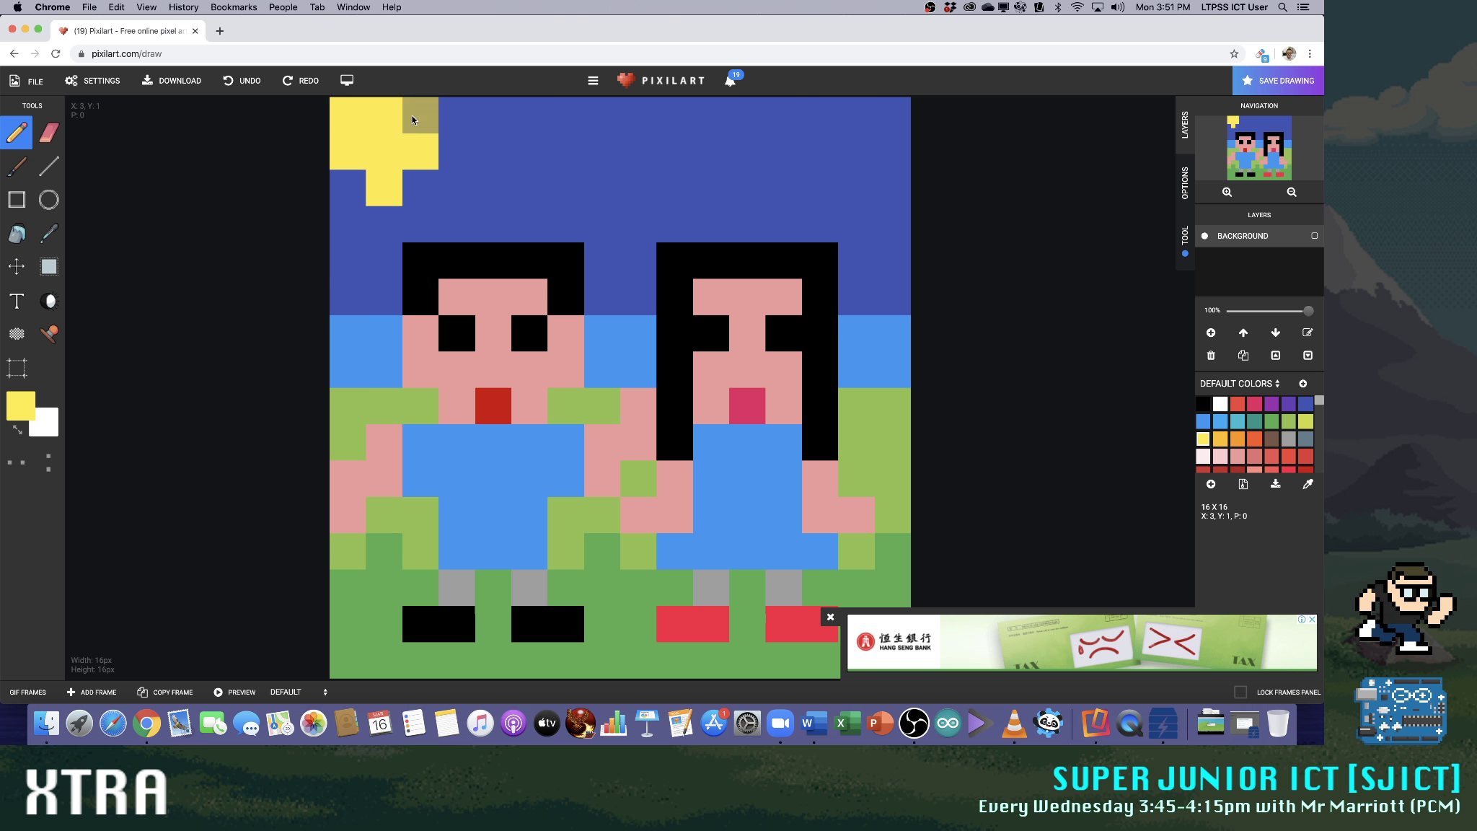
# Fill the two lower corner pixels in yellow to make the sun a three by three square
pyautogui.click(348, 185)
pyautogui.click(420, 189)
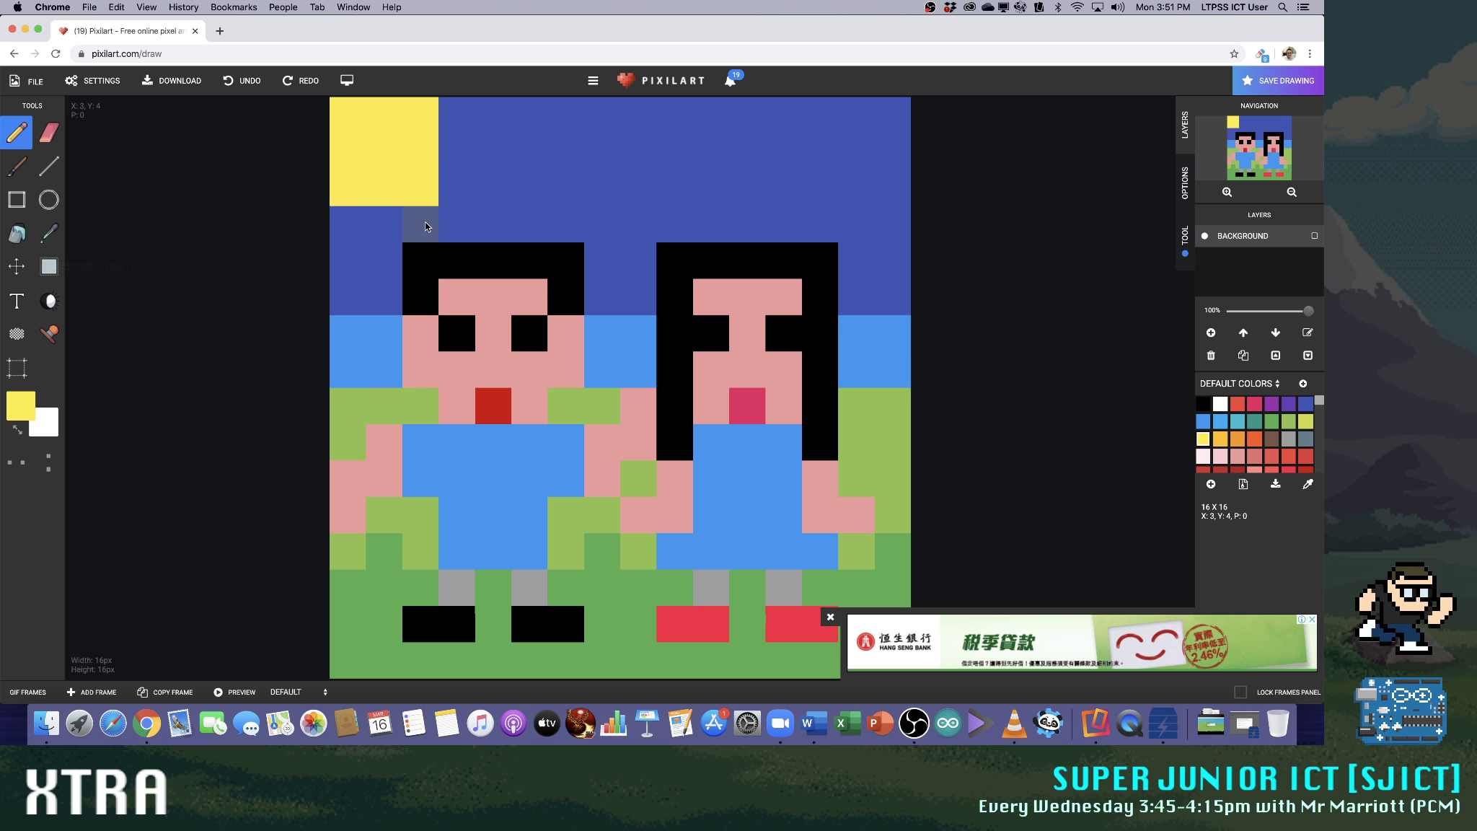
# Repaint the whole upper sky band around the sun and heads in the darker blue 283593
pyautogui.click(1220, 405)
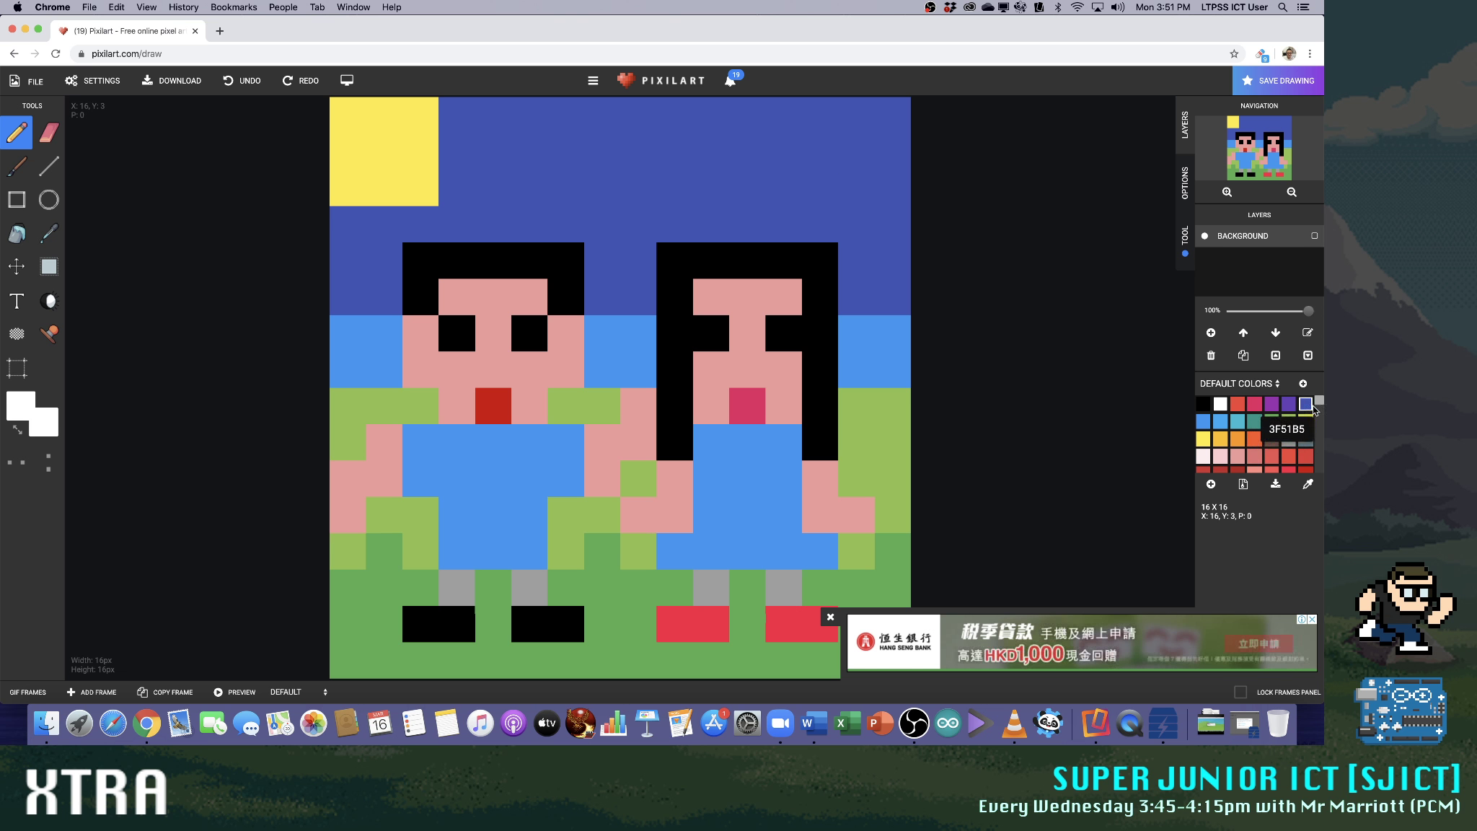
pyautogui.moveTo(1320, 404); pyautogui.dragTo(1321, 428)
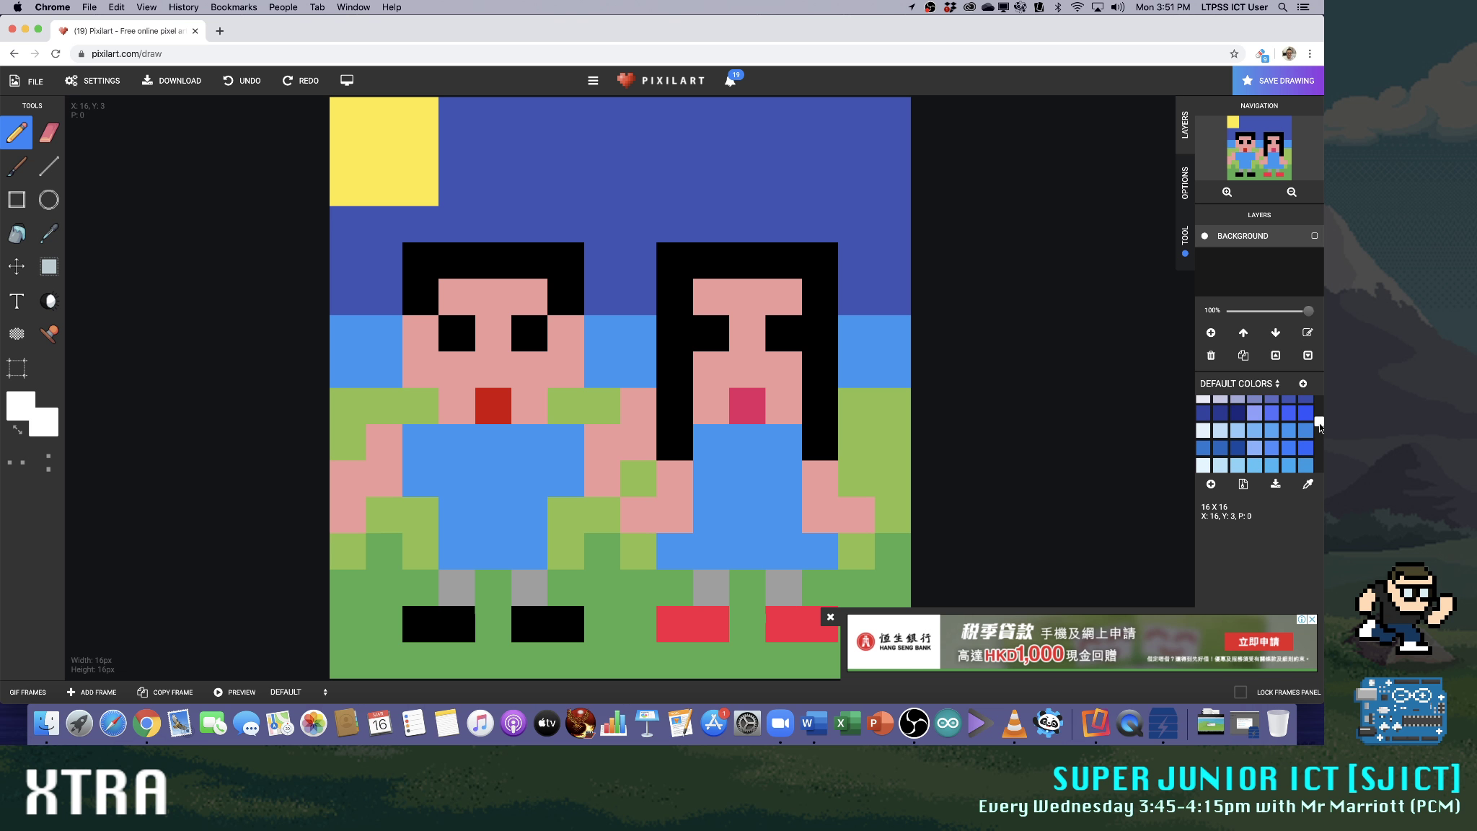
pyautogui.click(1221, 413)
pyautogui.moveTo(463, 110)
pyautogui.mouseDown()
pyautogui.moveTo(882, 119)
pyautogui.moveTo(876, 283)
pyautogui.moveTo(845, 229)
pyautogui.moveTo(691, 223)
pyautogui.moveTo(646, 224)
pyautogui.moveTo(645, 285)
pyautogui.mouseUp()
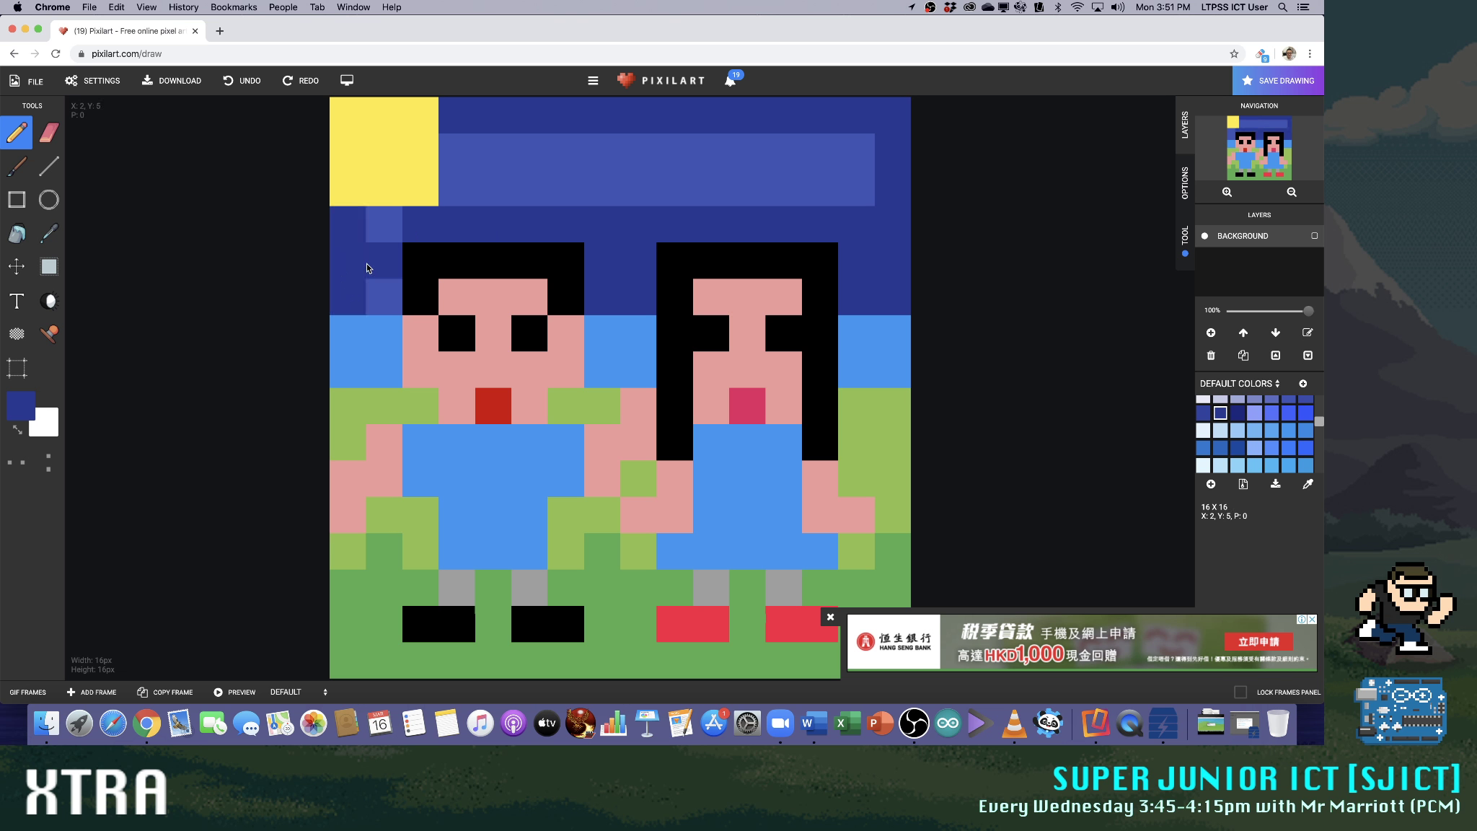
pyautogui.click(384, 297)
pyautogui.moveTo(472, 158)
pyautogui.mouseDown()
pyautogui.moveTo(721, 187)
pyautogui.moveTo(864, 175)
pyautogui.moveTo(585, 151)
pyautogui.mouseUp()
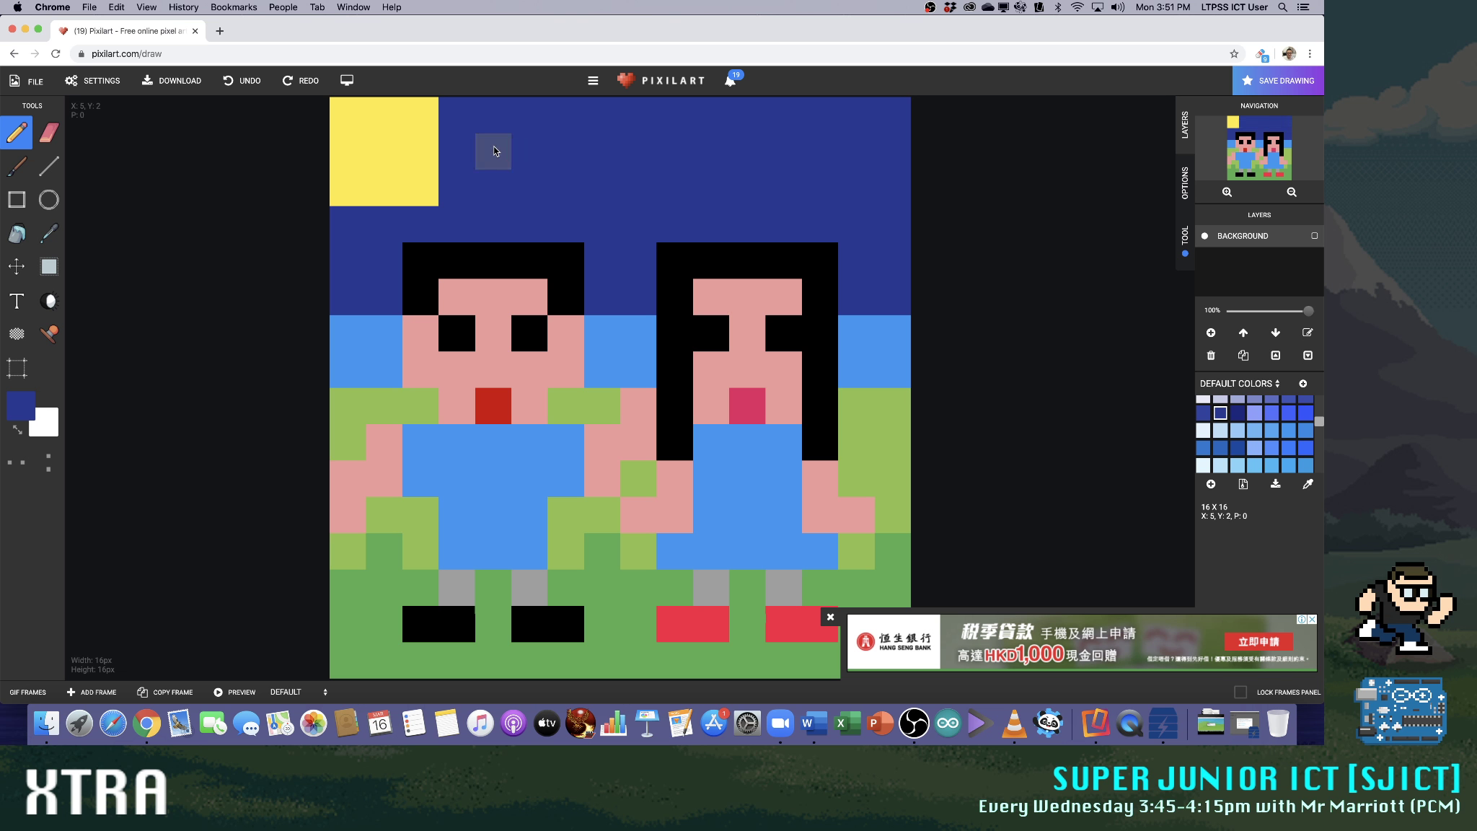
# Draw a white cloud beside the sun, with three pixels in its upper row and five in its lower row
pyautogui.scroll(5, 1219, 431)
pyautogui.click(1220, 403)
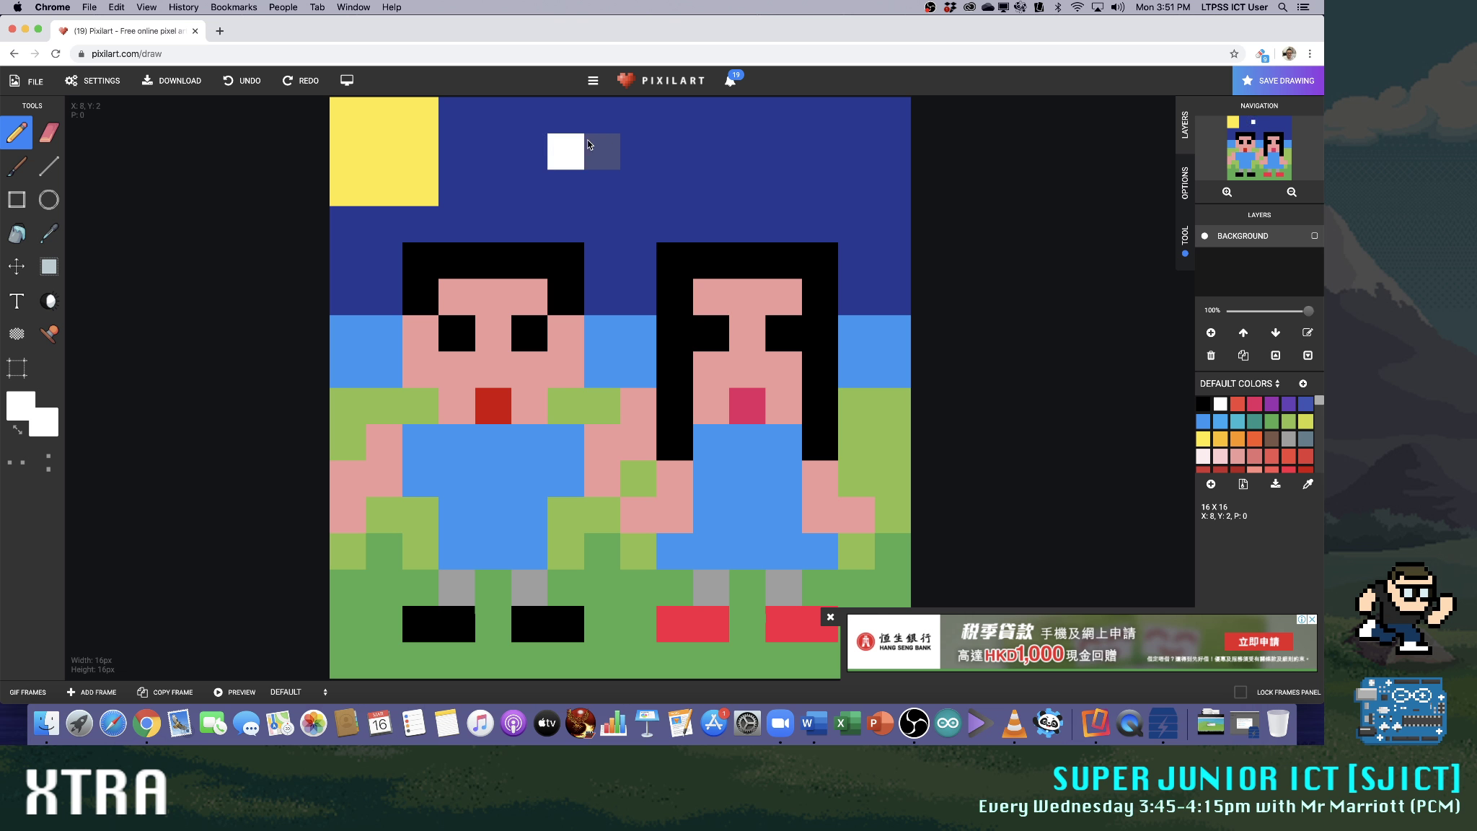
pyautogui.click(595, 145)
pyautogui.click(624, 145)
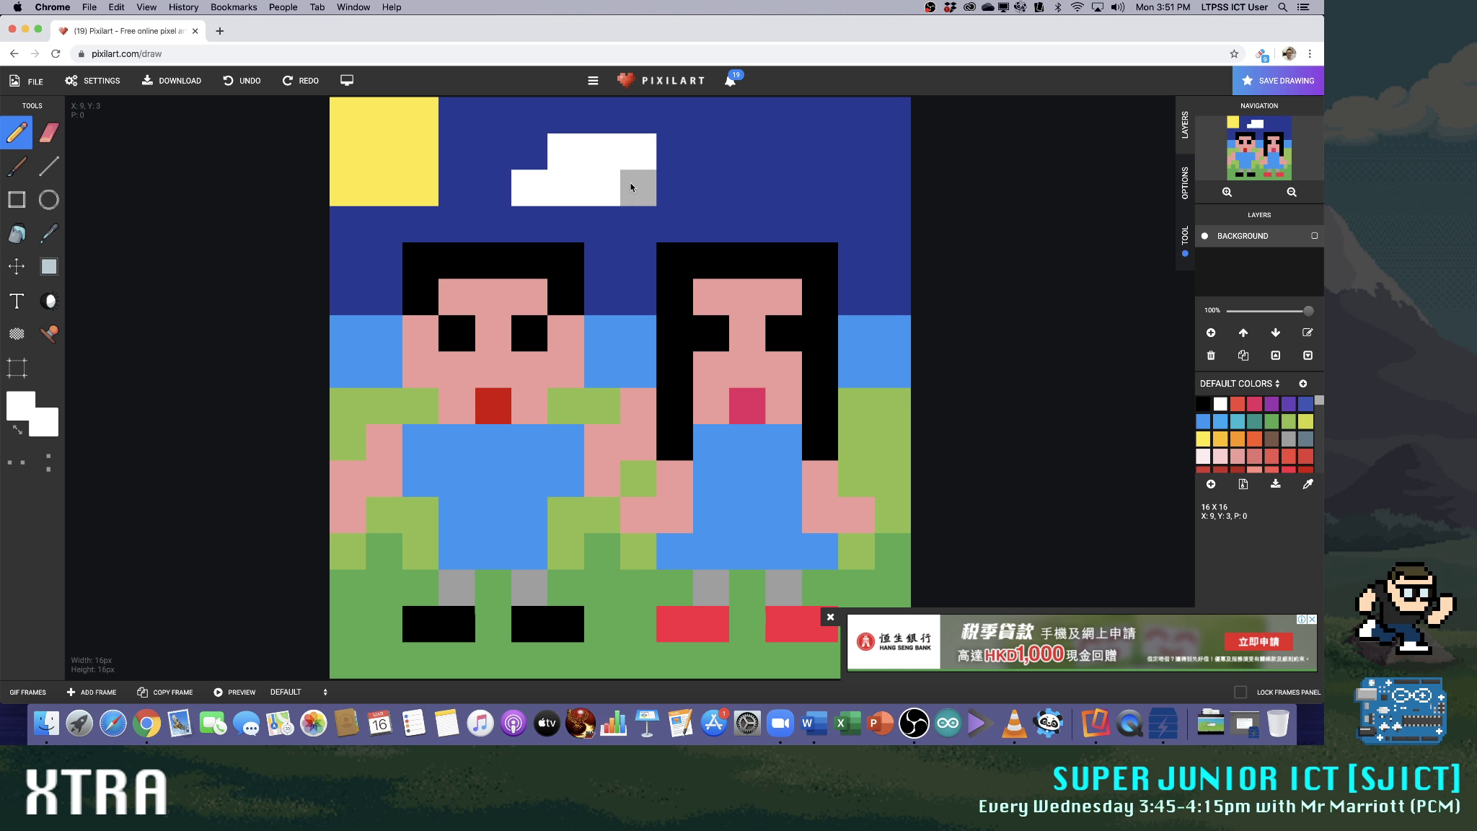
pyautogui.click(675, 187)
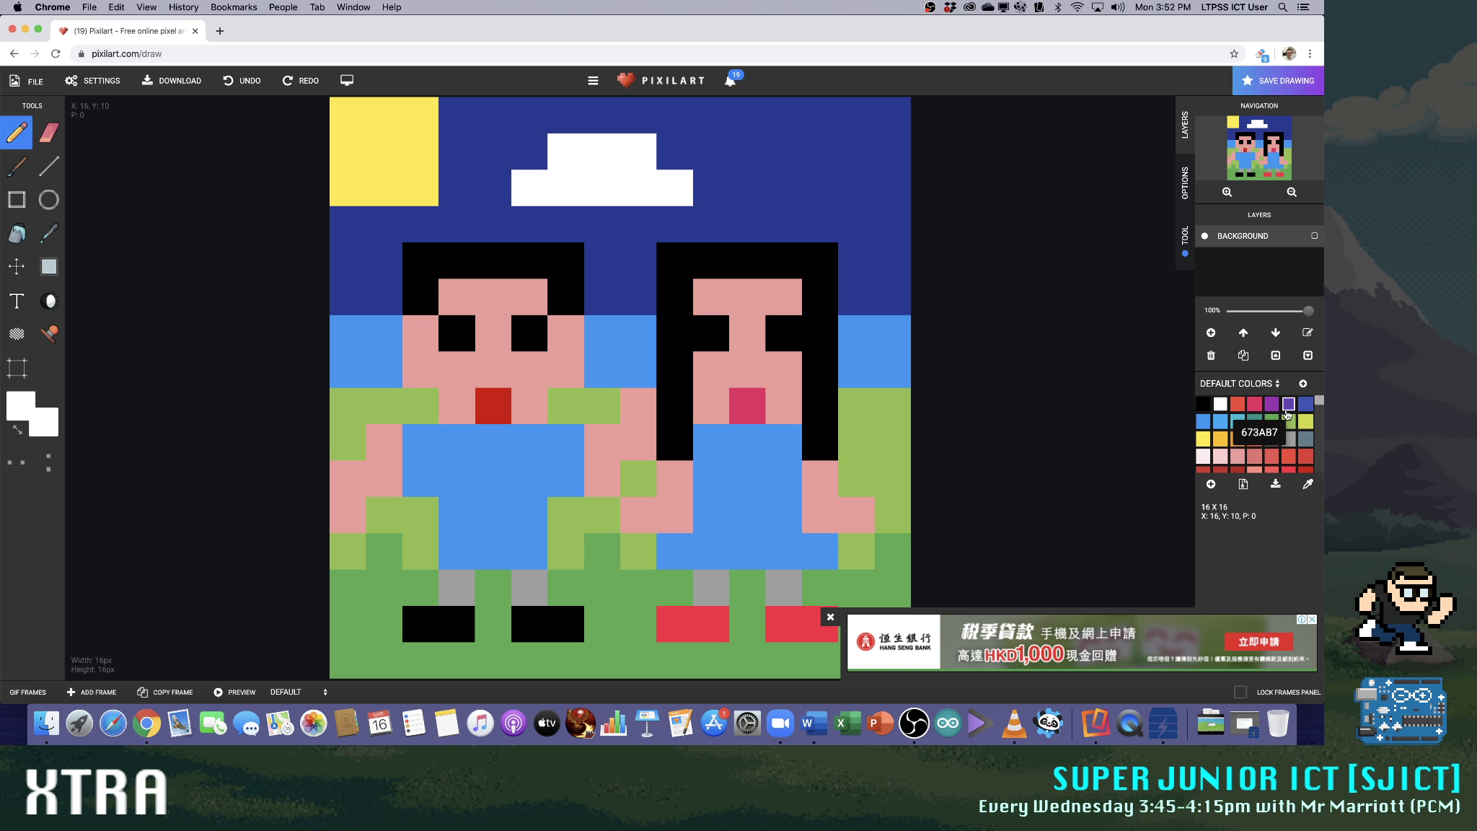
# Paint over the white cloud with the dark blue sky colour 283593
pyautogui.scroll(-1, 1320, 409)
pyautogui.scroll(-5, 1320, 409)
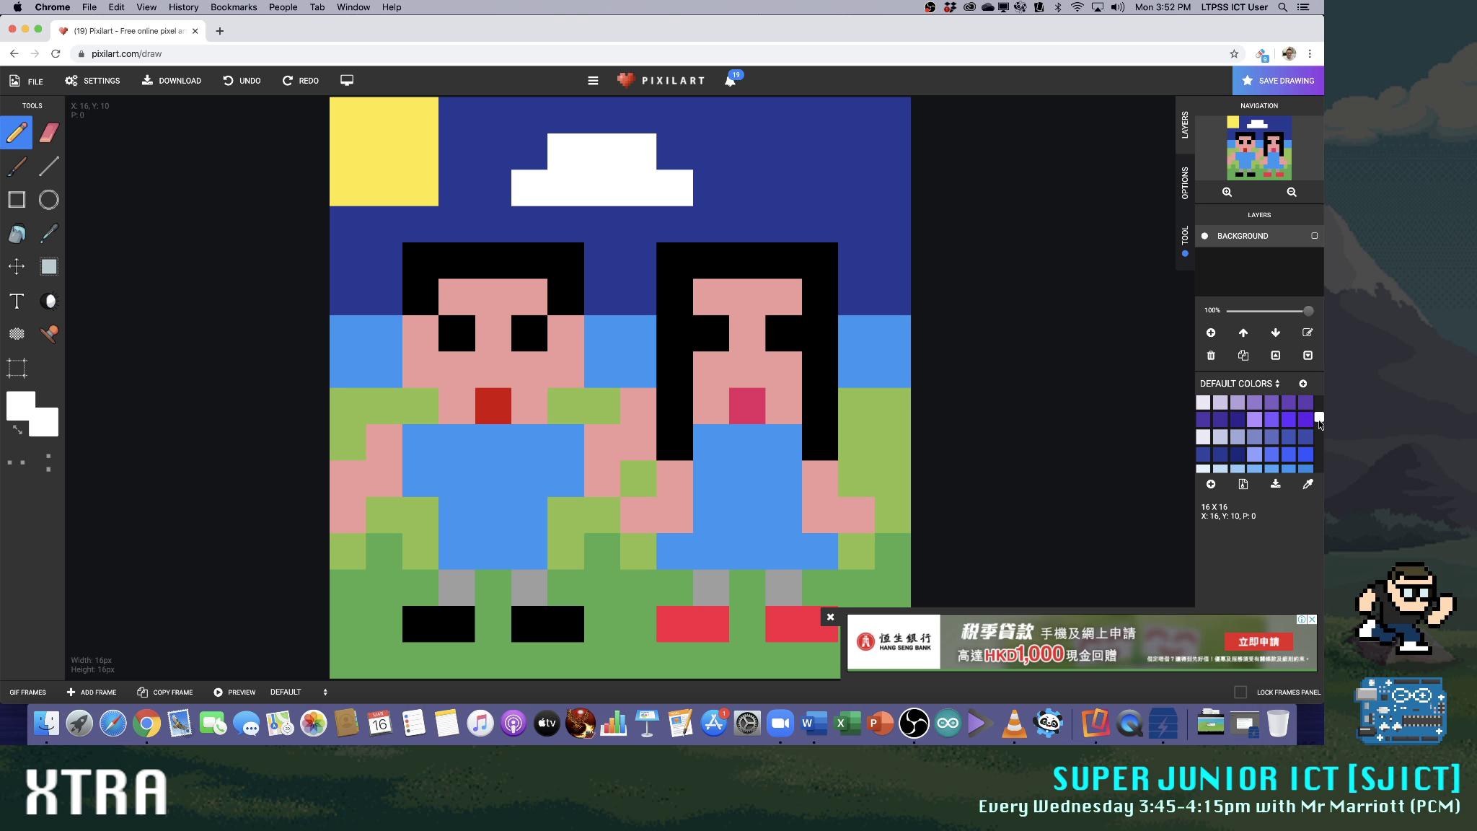
pyautogui.click(1219, 433)
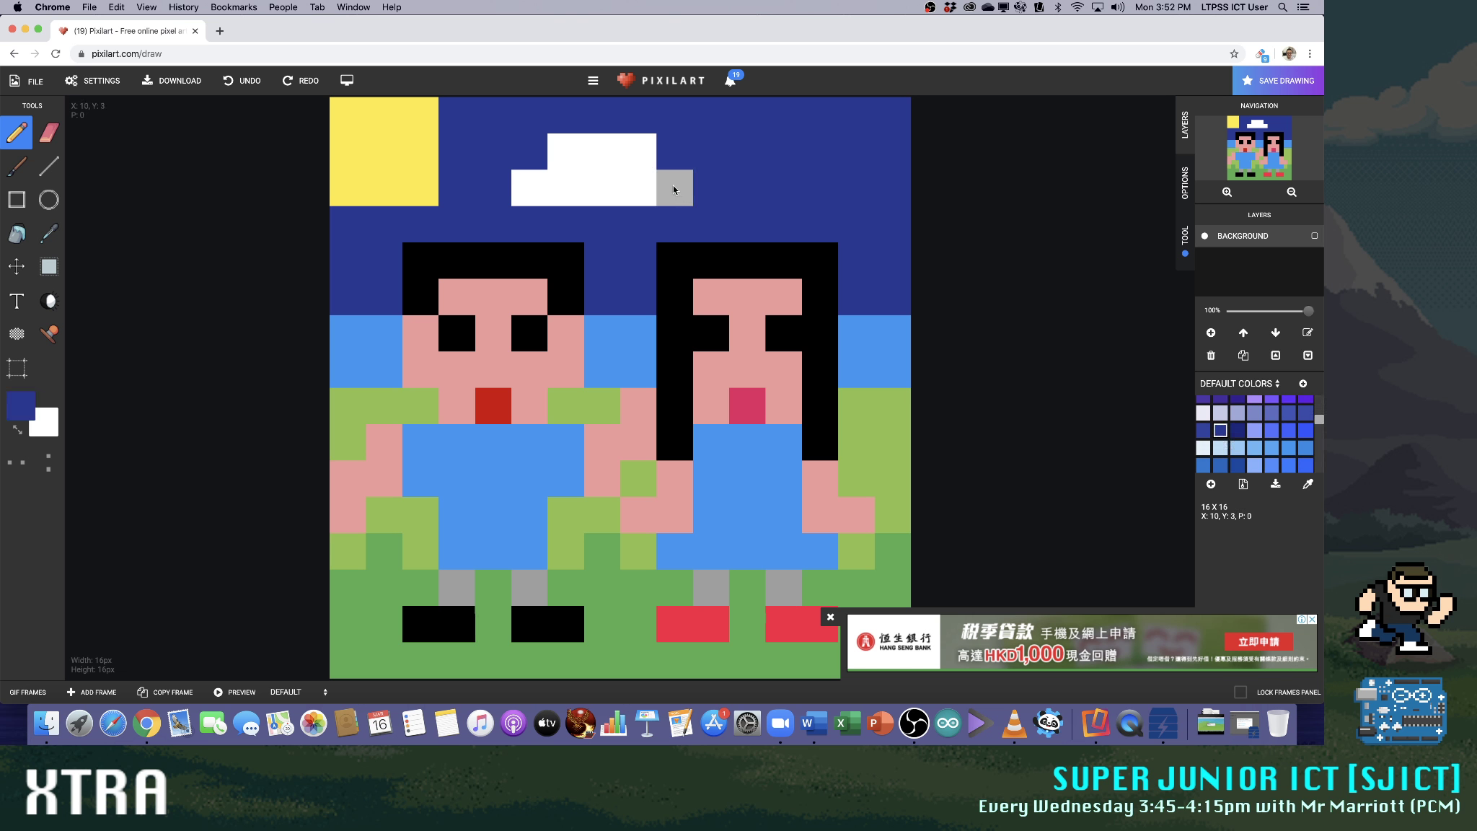
pyautogui.click(673, 184)
pyautogui.moveTo(669, 185)
pyautogui.mouseDown()
pyautogui.moveTo(614, 186)
pyautogui.moveTo(675, 171)
pyautogui.mouseUp()
# Try pale e8eaf6 clouds as three-pixel bars in the sky, making the one nearest the sun a plus shape
pyautogui.click(1202, 412)
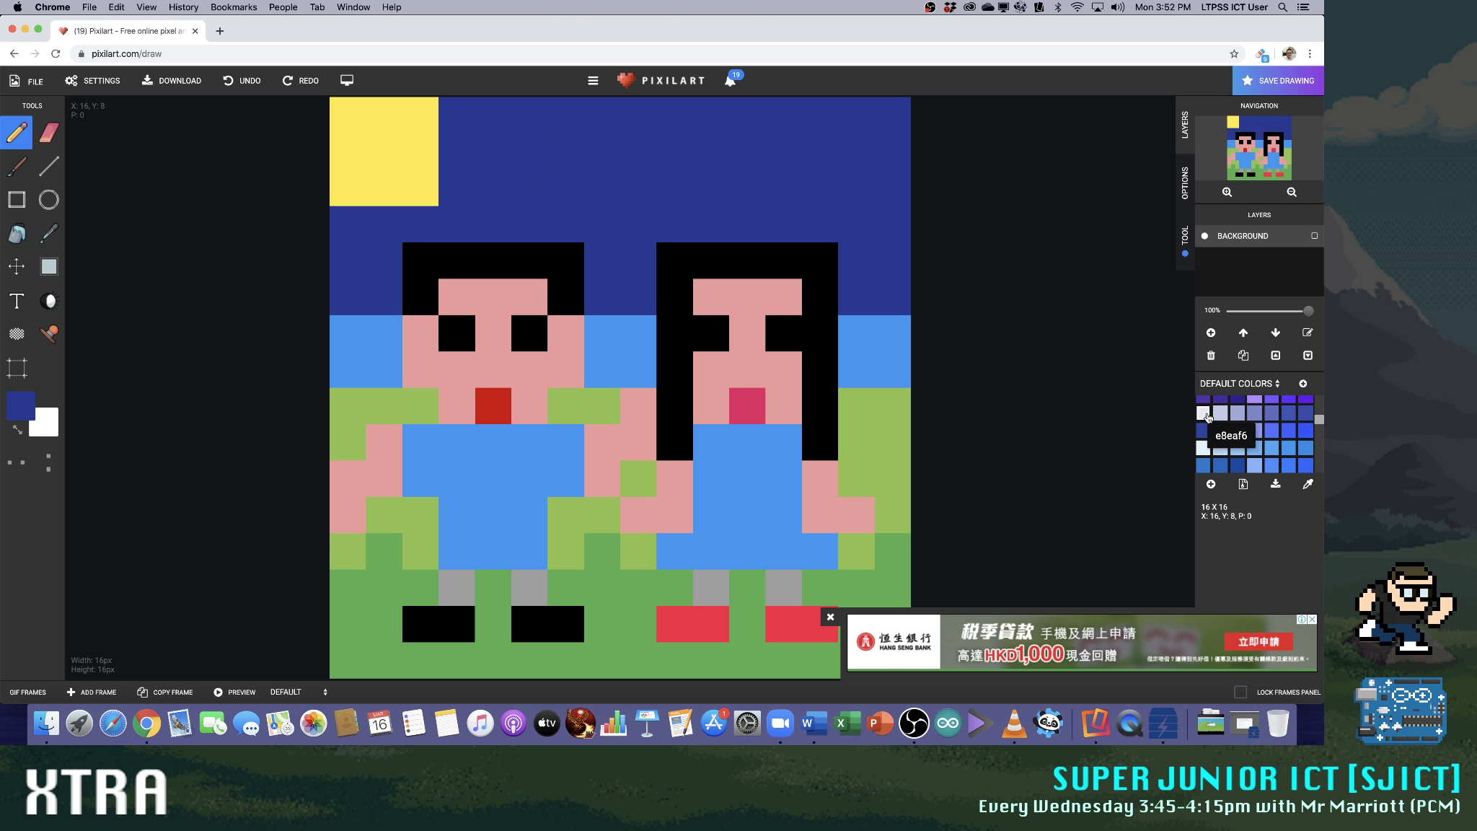
pyautogui.moveTo(575, 147); pyautogui.dragTo(651, 152)
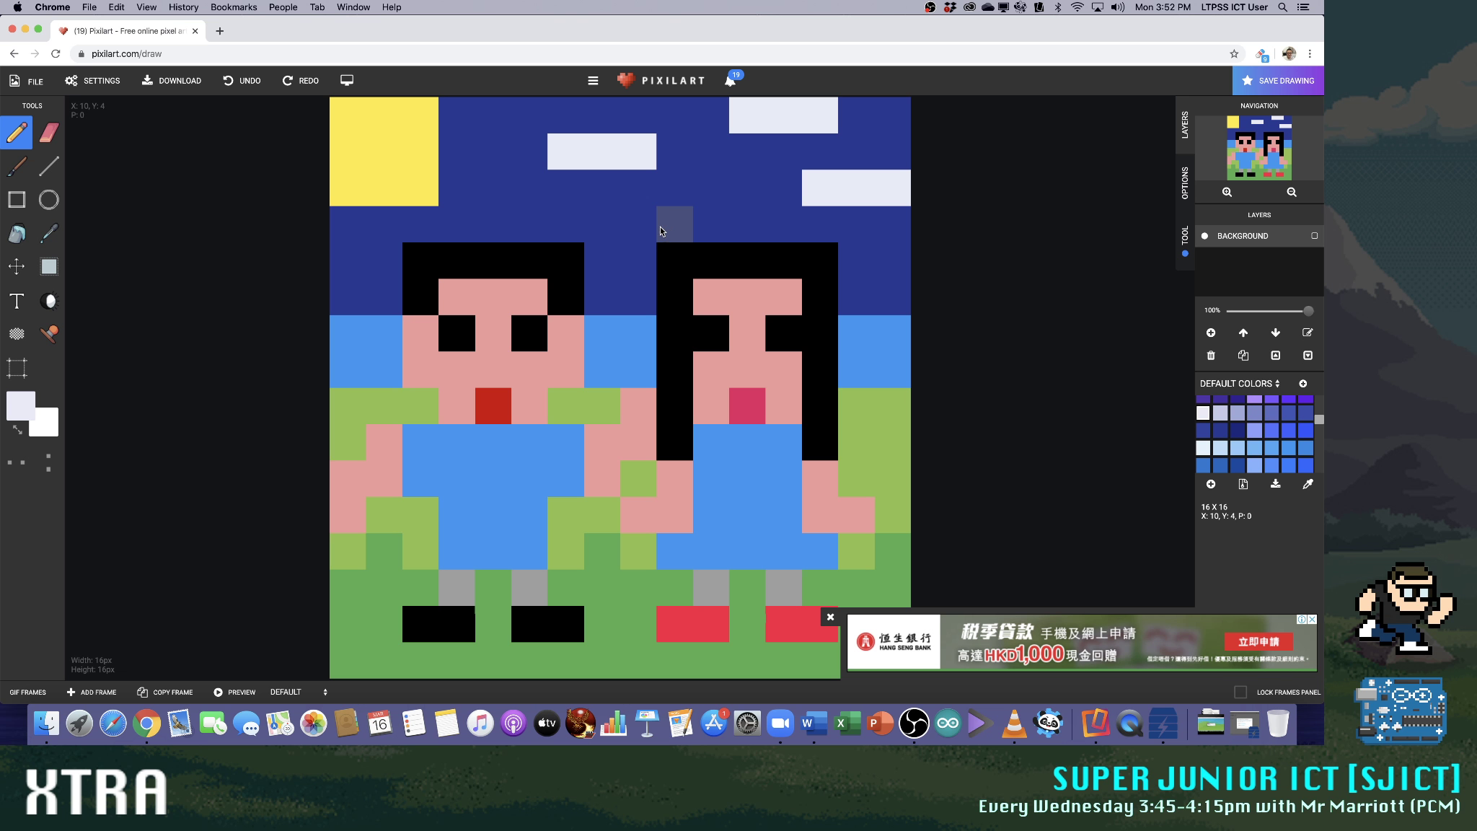
pyautogui.click(616, 120)
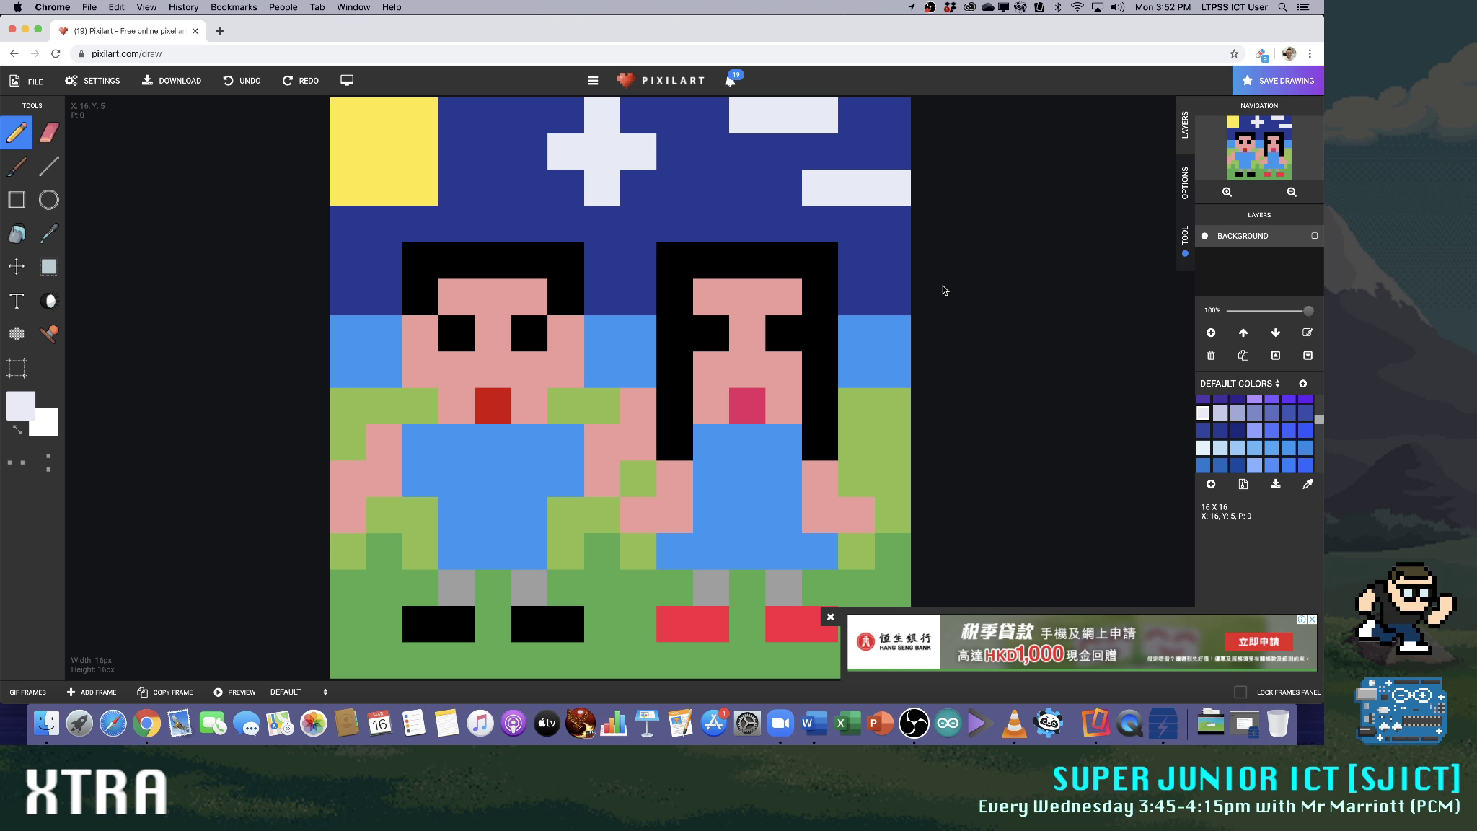
# Cover the plus-shaped cloud and the two pale bars with dark blue 283593
pyautogui.click(1237, 430)
pyautogui.moveTo(681, 122)
pyautogui.mouseDown()
pyautogui.moveTo(572, 121)
pyautogui.moveTo(628, 128)
pyautogui.moveTo(600, 144)
pyautogui.moveTo(572, 129)
pyautogui.moveTo(743, 150)
pyautogui.moveTo(575, 142)
pyautogui.moveTo(582, 161)
pyautogui.moveTo(618, 163)
pyautogui.moveTo(631, 118)
pyautogui.moveTo(786, 123)
pyautogui.mouseUp()
pyautogui.click(1221, 430)
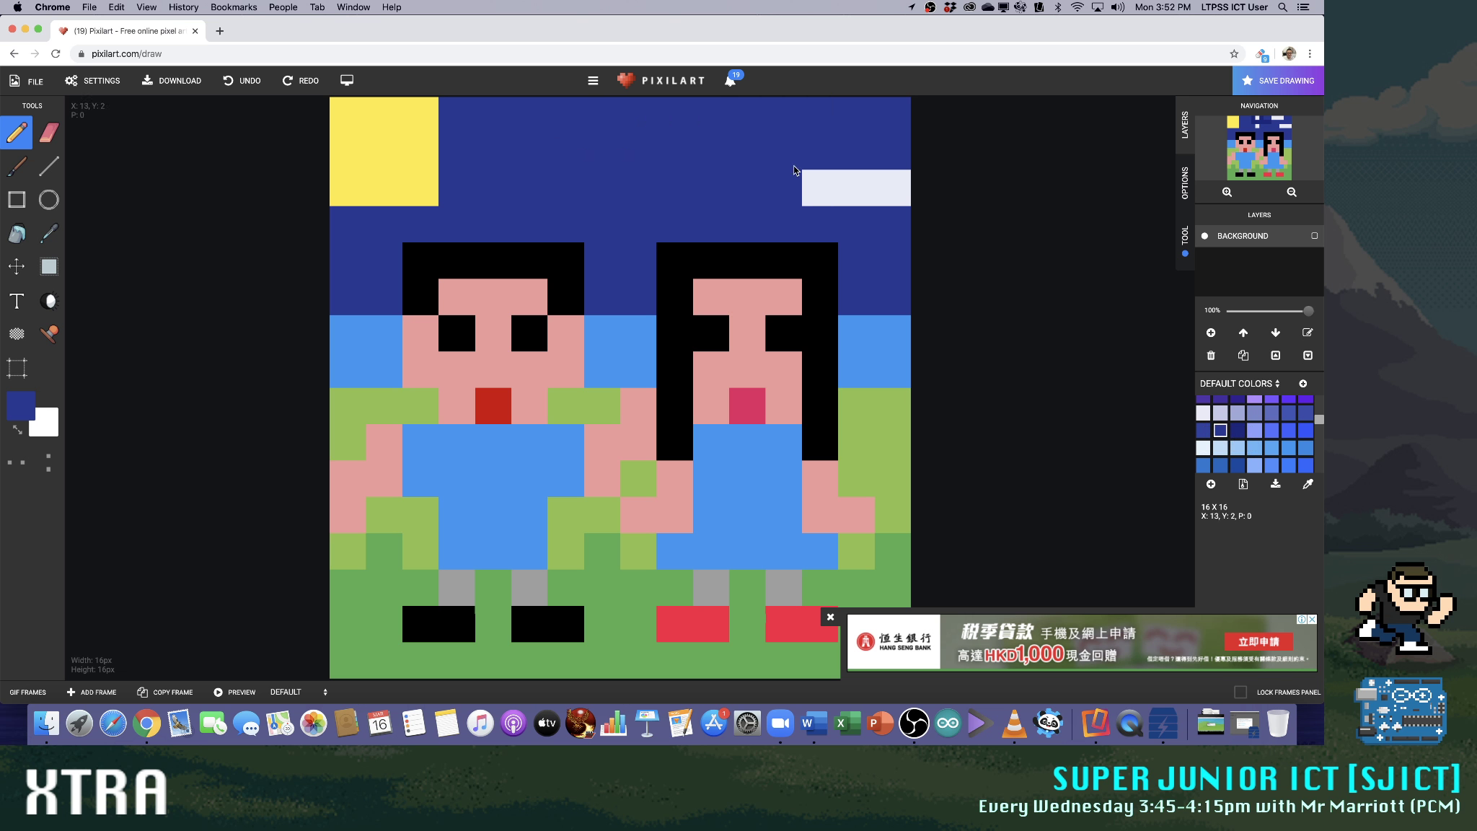
# Draw a pale e8eaf6 cloud at the canvas's upper edge, four pixels wide over a row of six
pyautogui.click(1203, 412)
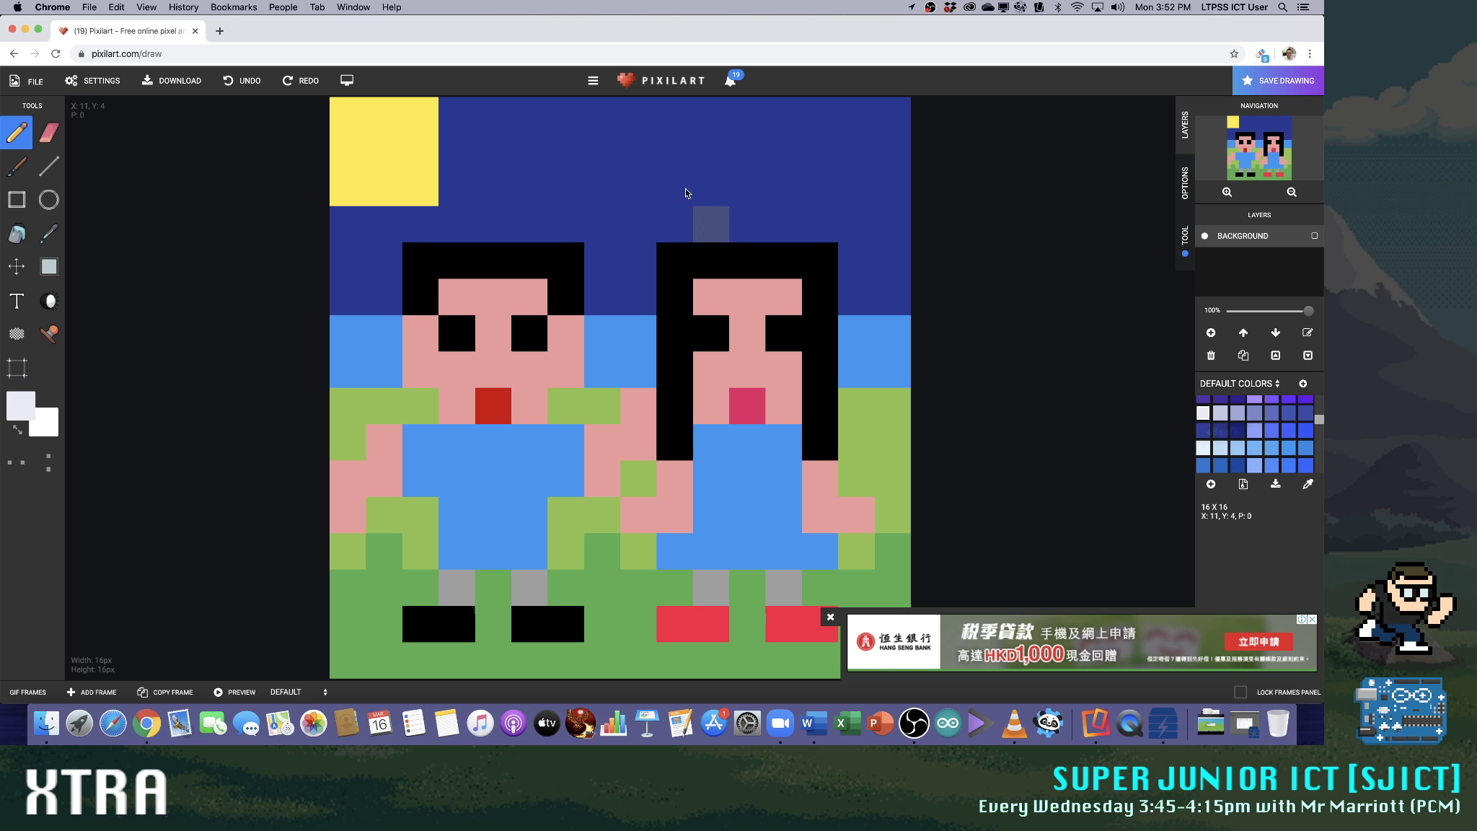
pyautogui.click(673, 119)
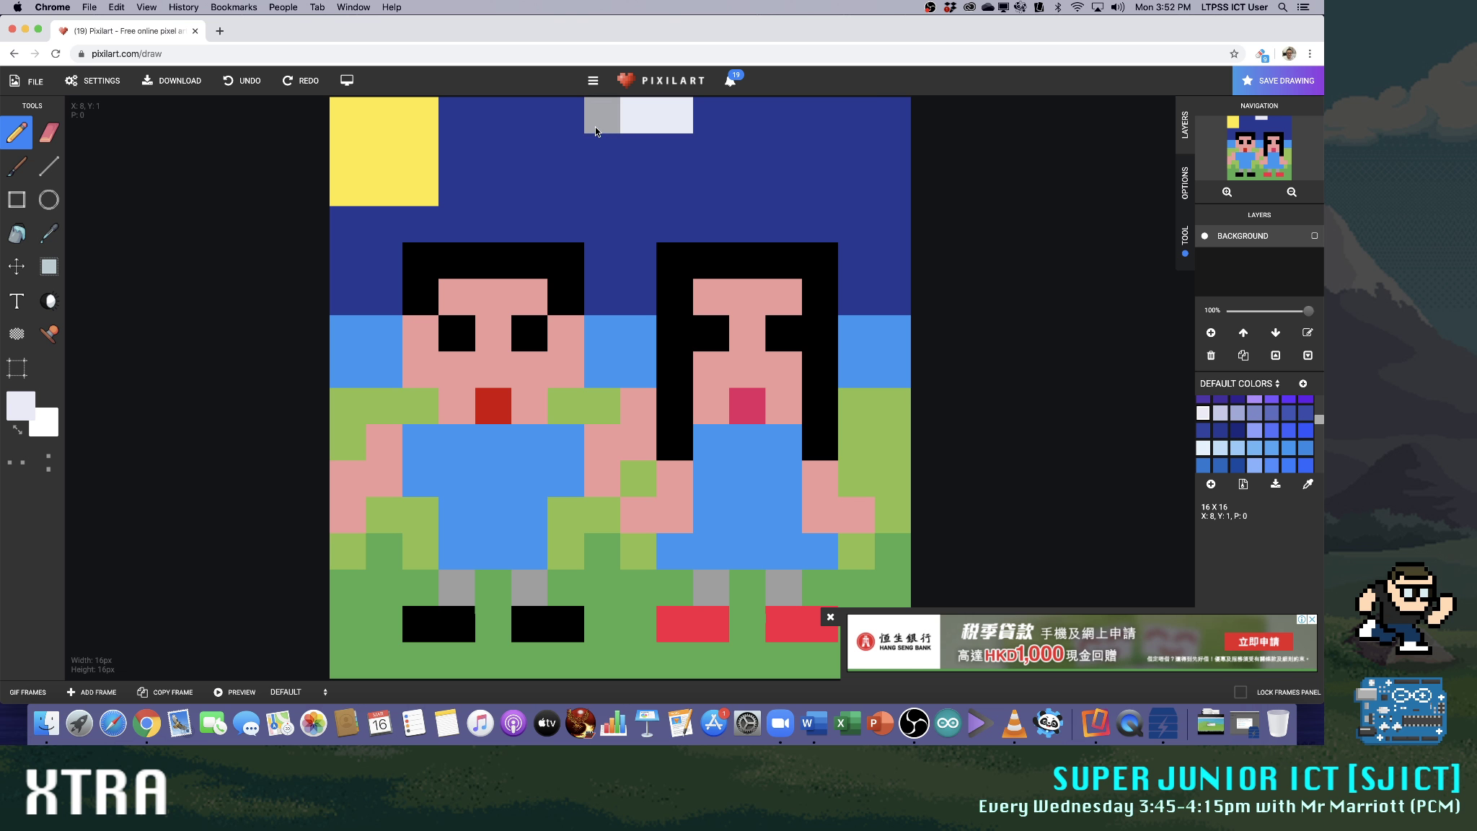
pyautogui.click(567, 144)
pyautogui.click(628, 148)
pyautogui.click(674, 148)
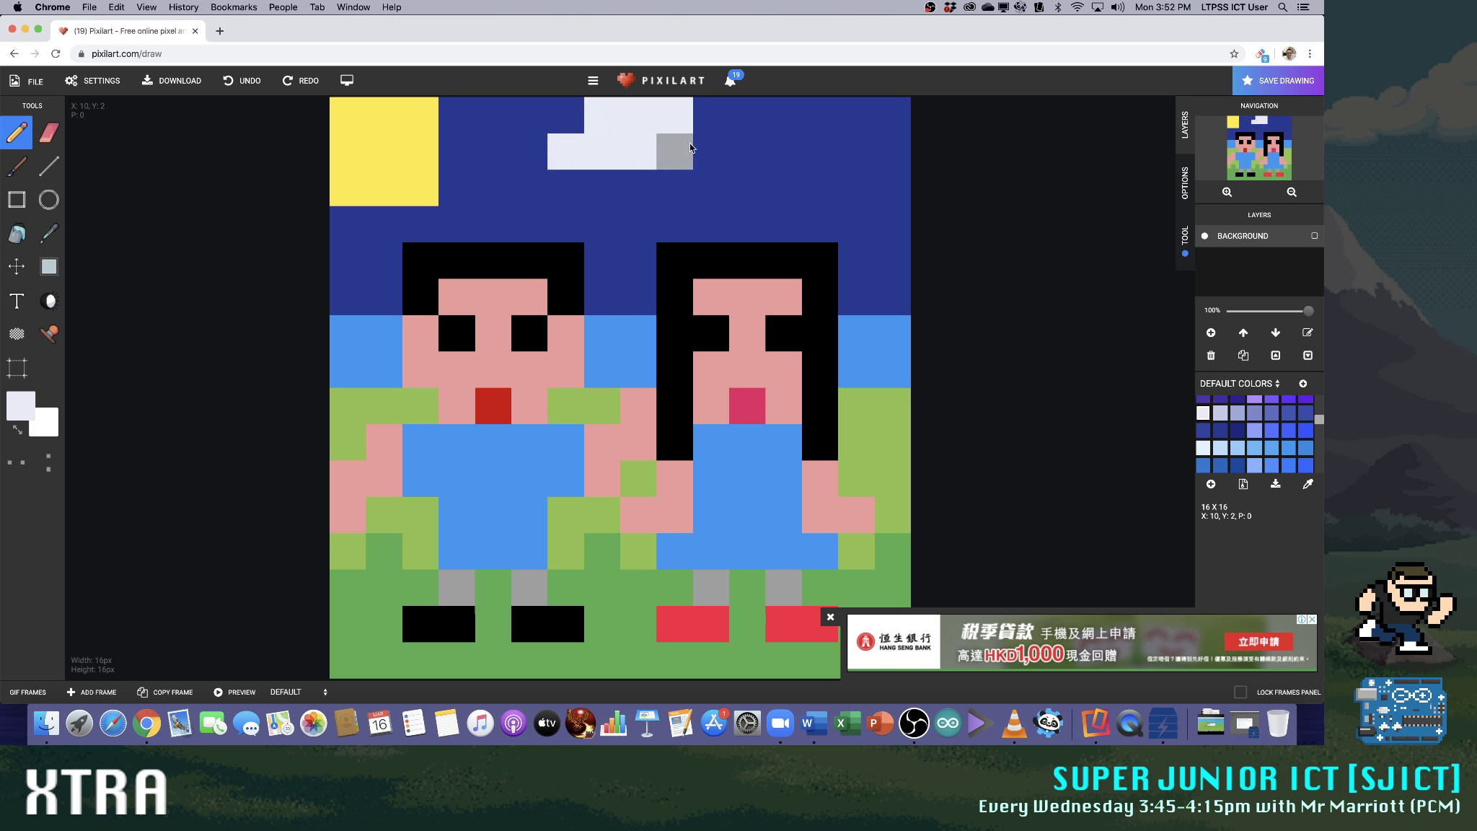
pyautogui.click(710, 150)
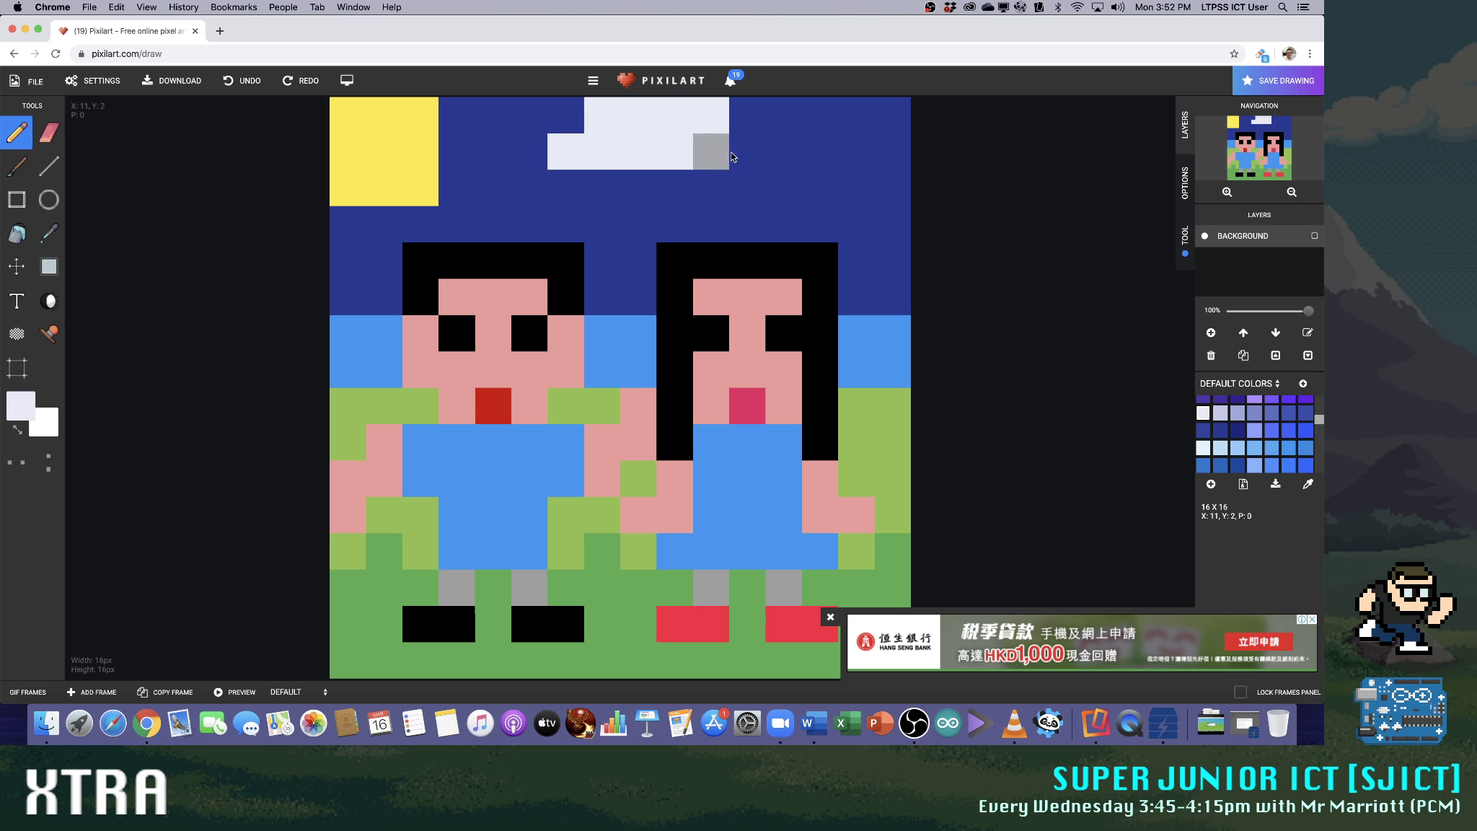
pyautogui.click(732, 153)
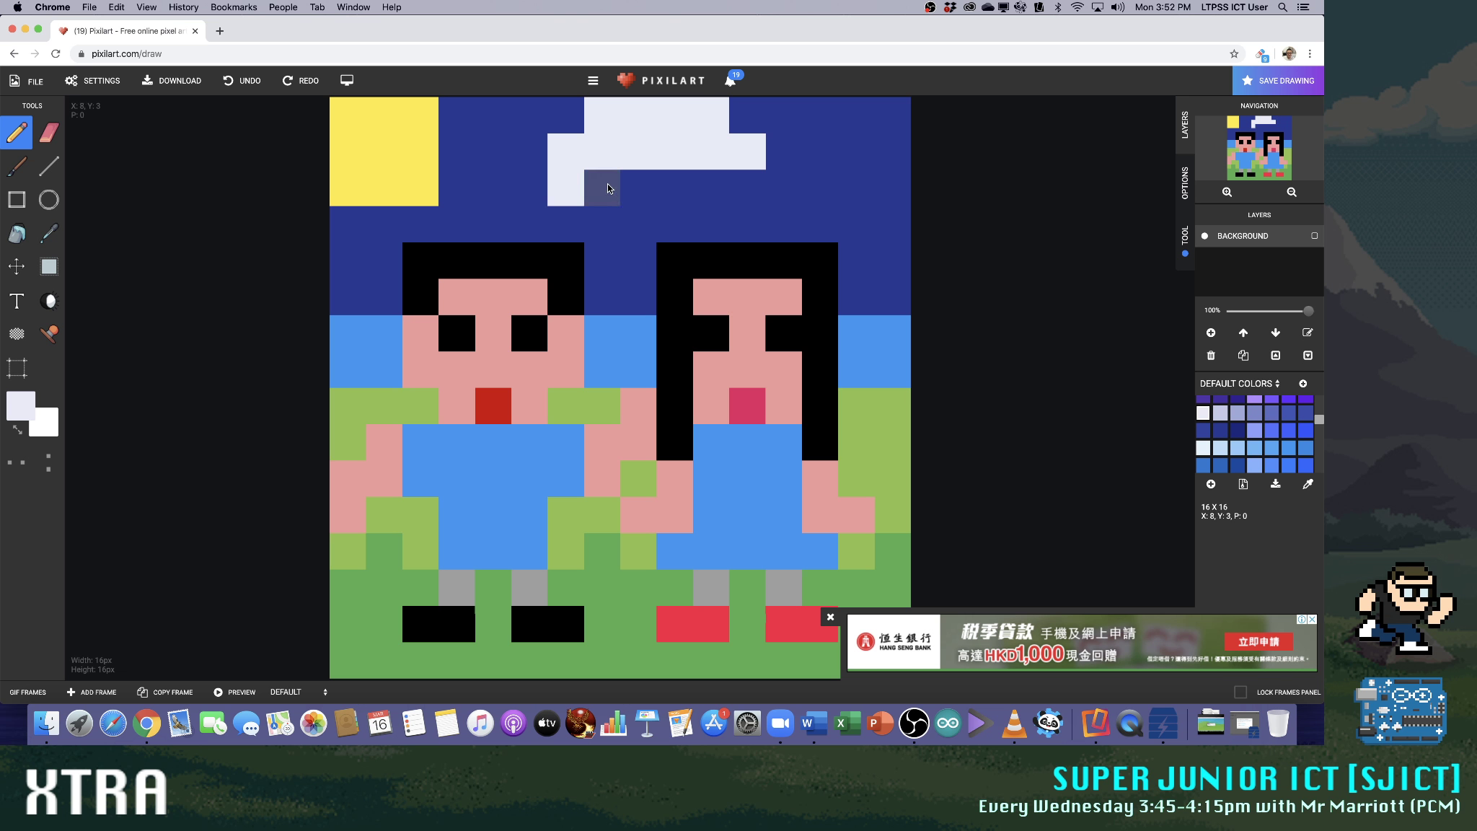
# Add a third row eight pixels wide beneath the cloud in the same pale colour
pyautogui.click(663, 185)
pyautogui.click(639, 186)
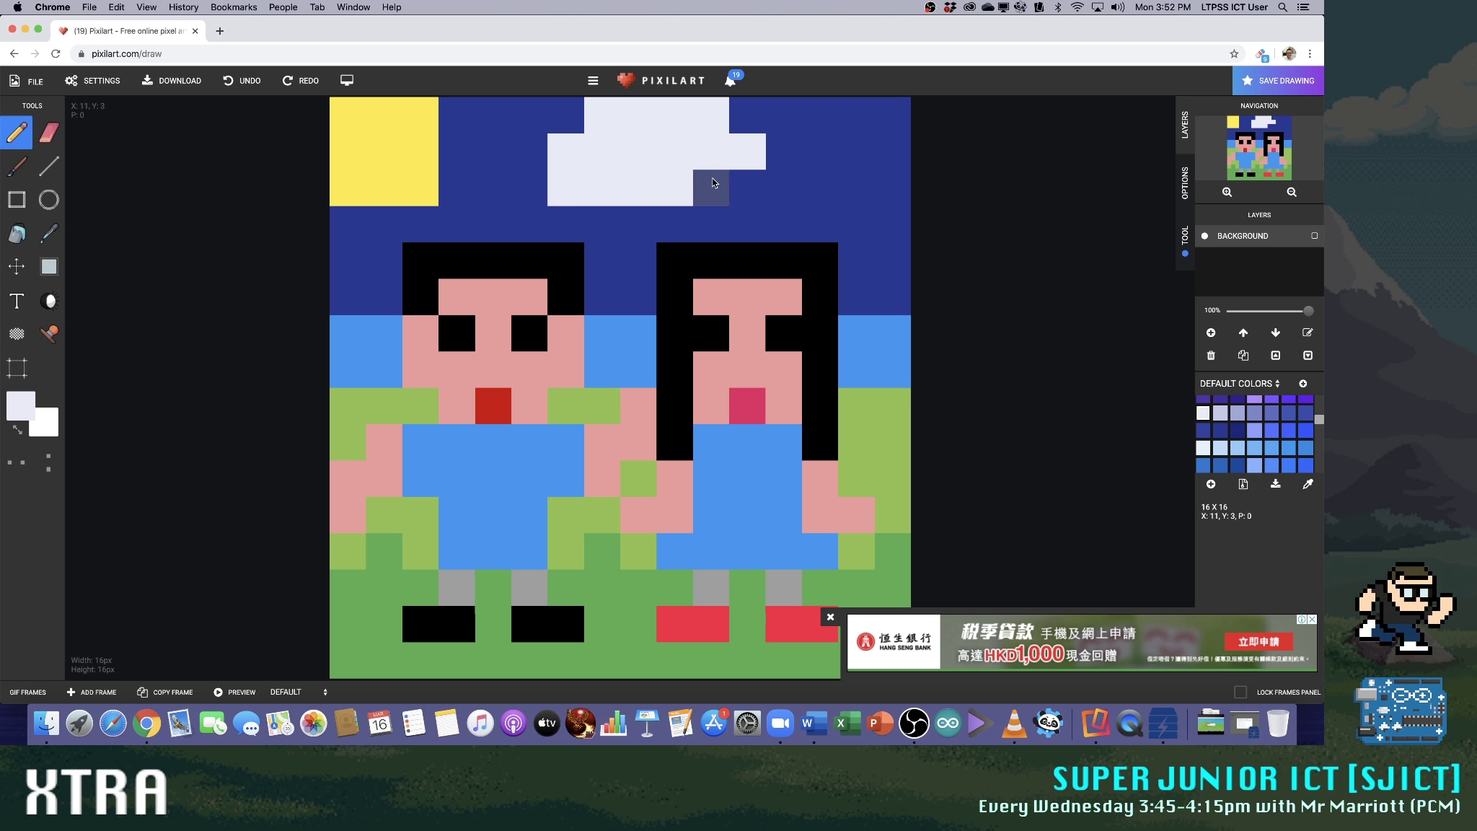
pyautogui.click(779, 187)
pyautogui.click(523, 181)
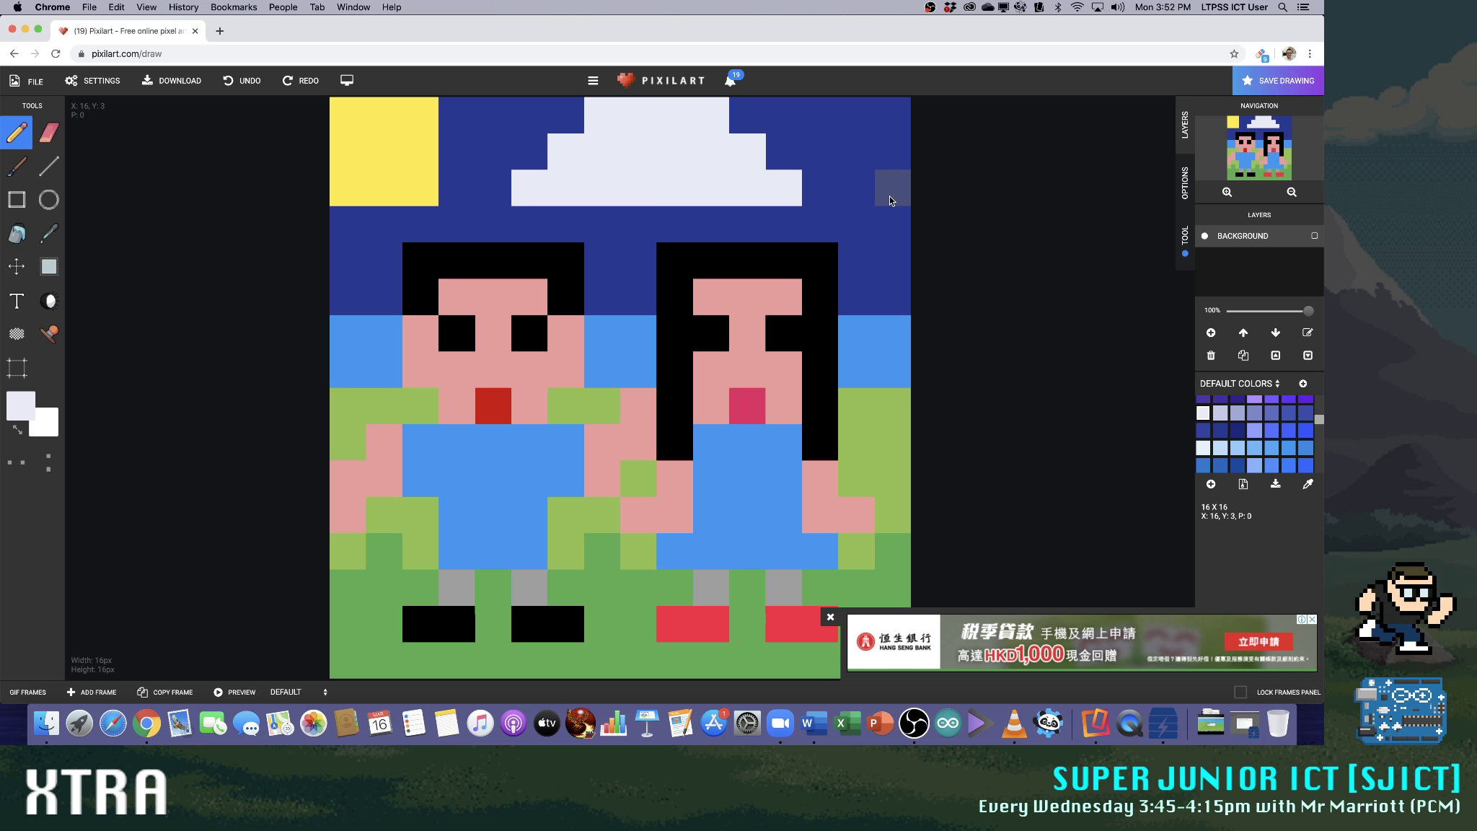
# Trim two pixels off each end of the cloud's lowest row, matching the dark blue sky 283593
pyautogui.click(1202, 430)
pyautogui.click(537, 182)
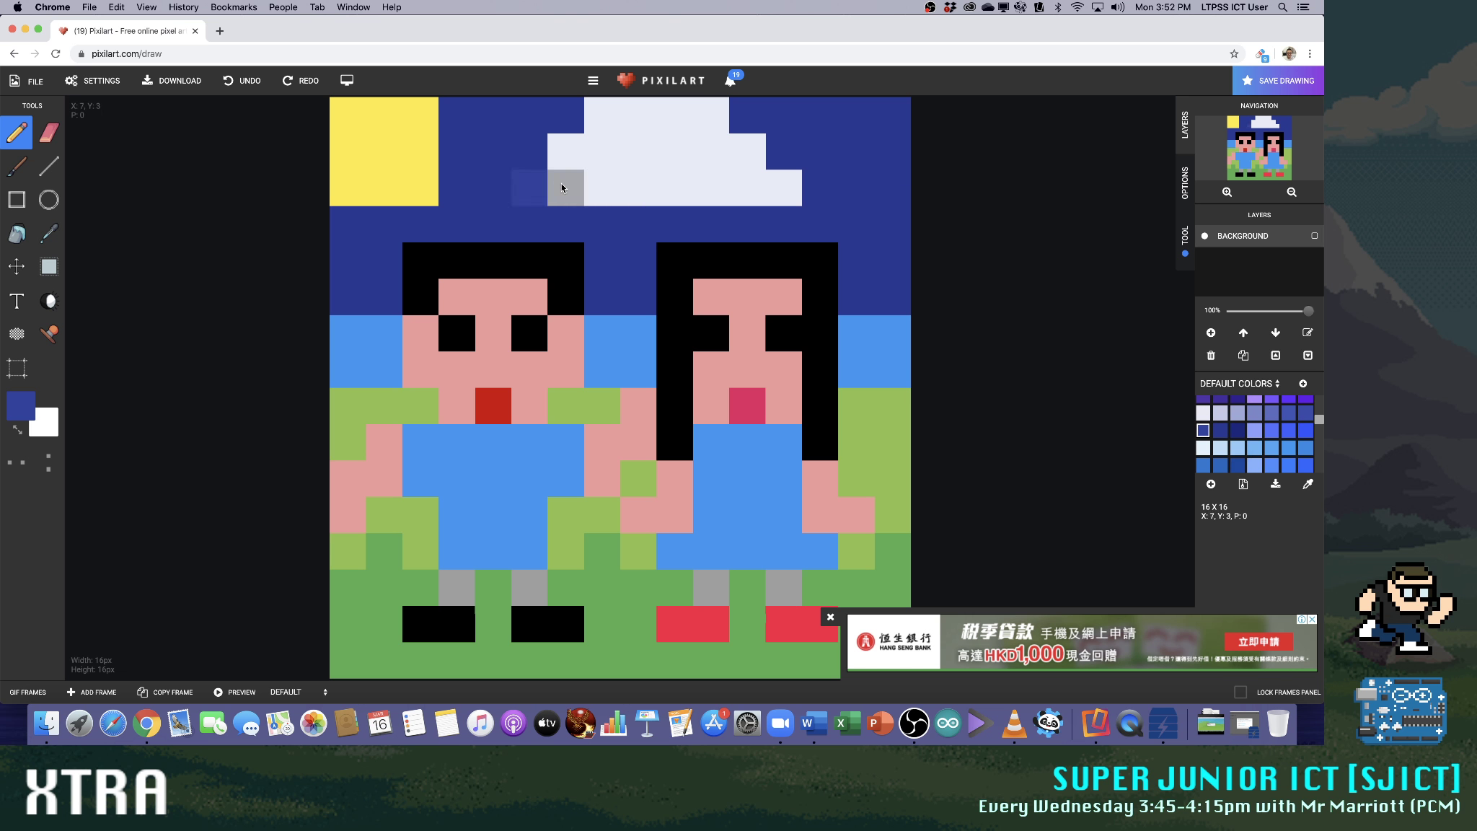
pyautogui.click(562, 183)
pyautogui.click(781, 181)
pyautogui.click(754, 181)
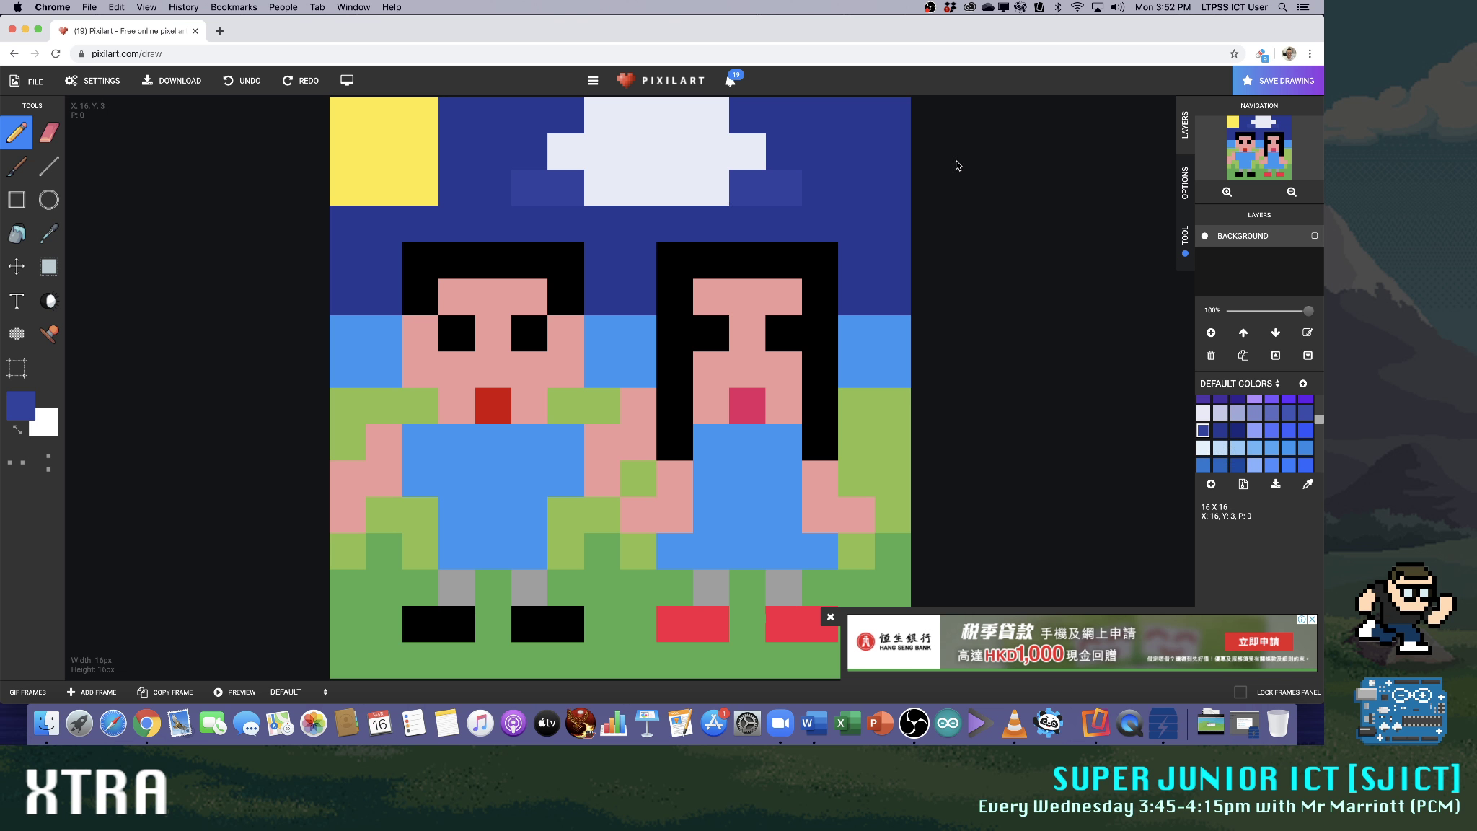
pyautogui.click(1220, 430)
pyautogui.click(784, 186)
pyautogui.click(515, 193)
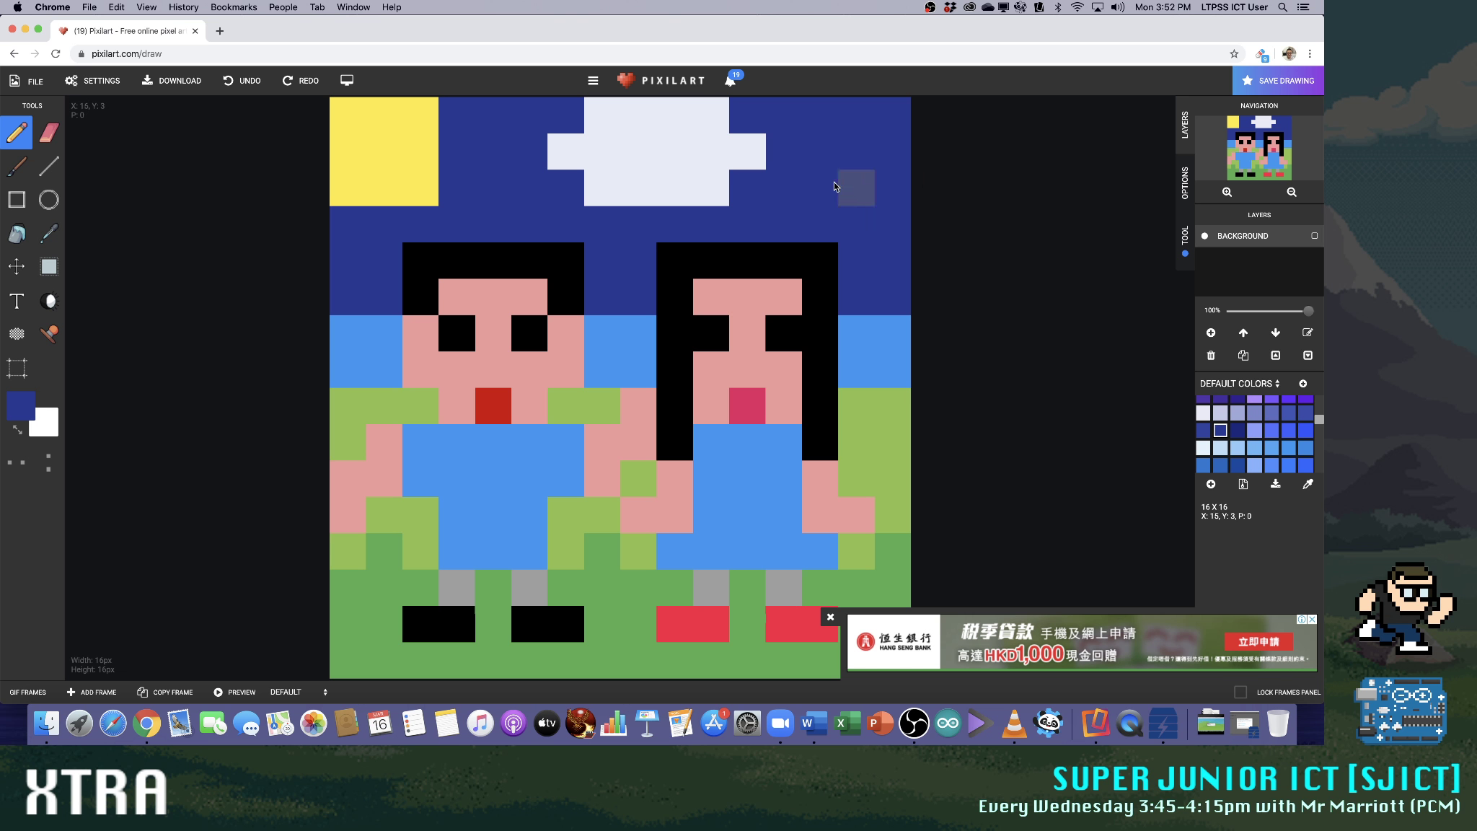
# Extend the cloud in e8eaf6 to the canvas's right edge and trim two pixels off its left side in dark blue
pyautogui.click(1203, 412)
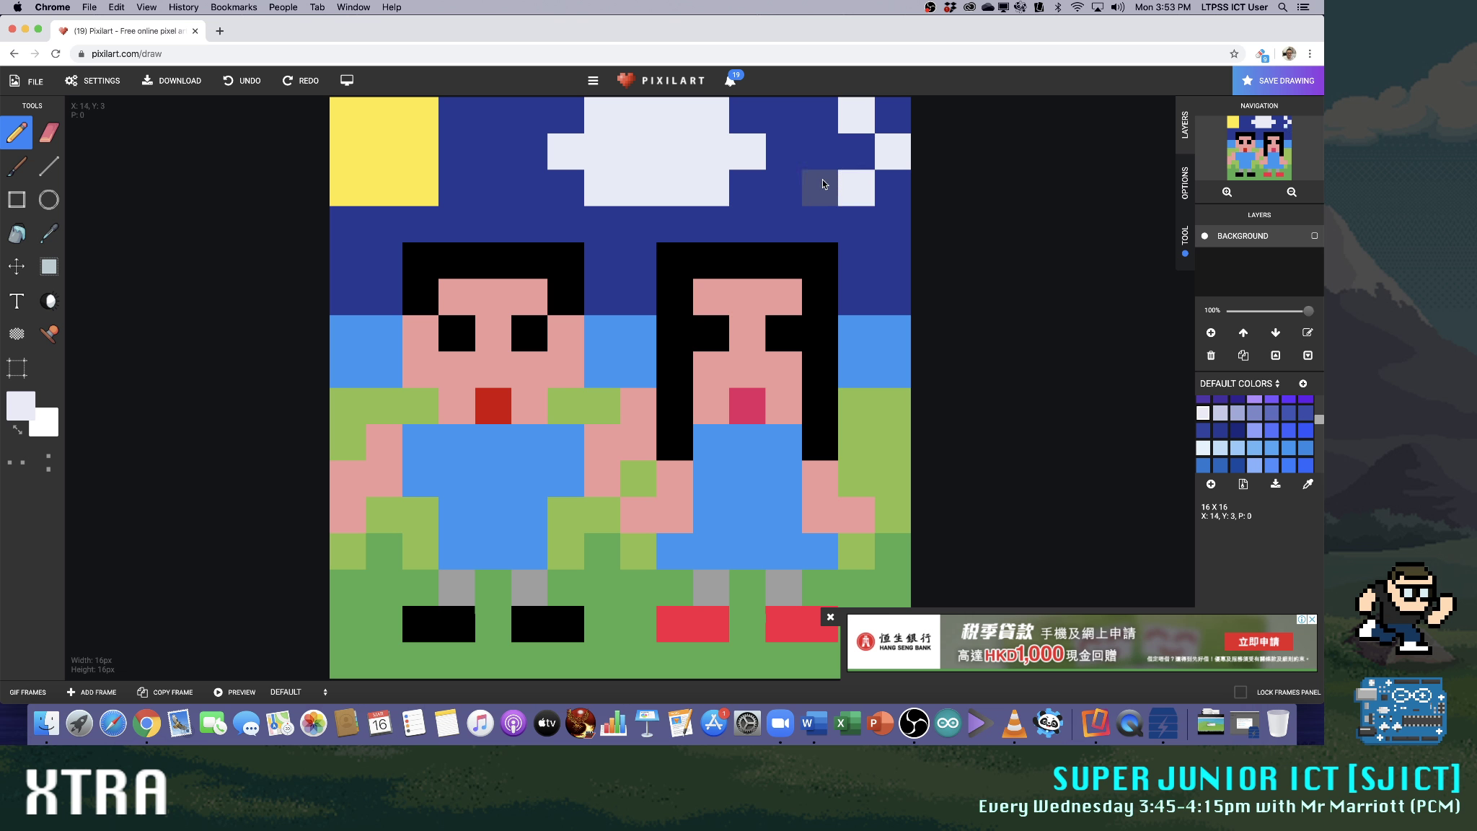
pyautogui.moveTo(760, 182)
pyautogui.mouseDown()
pyautogui.moveTo(867, 162)
pyautogui.moveTo(850, 133)
pyautogui.moveTo(730, 120)
pyautogui.mouseUp()
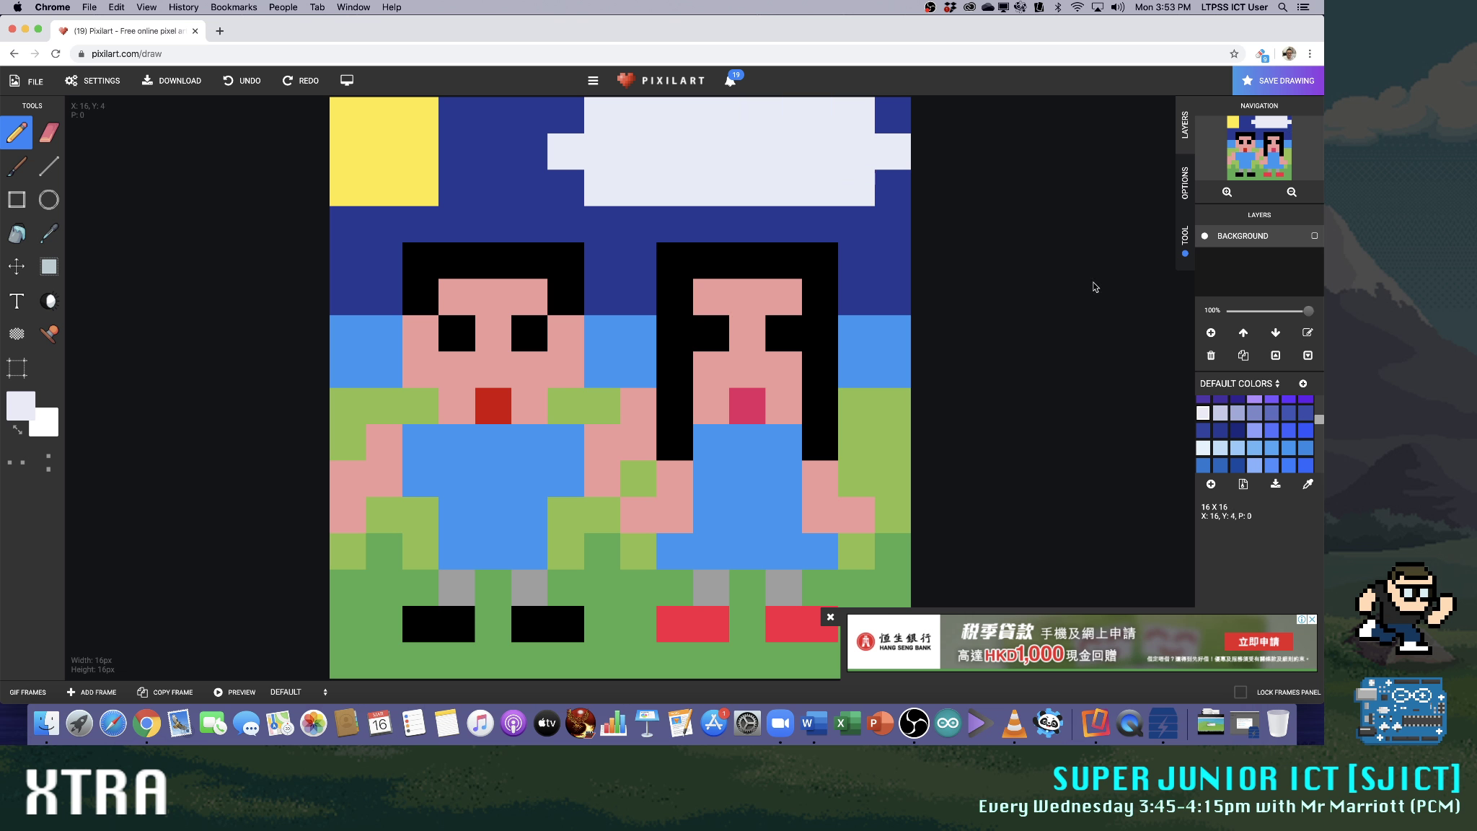
pyautogui.click(1220, 431)
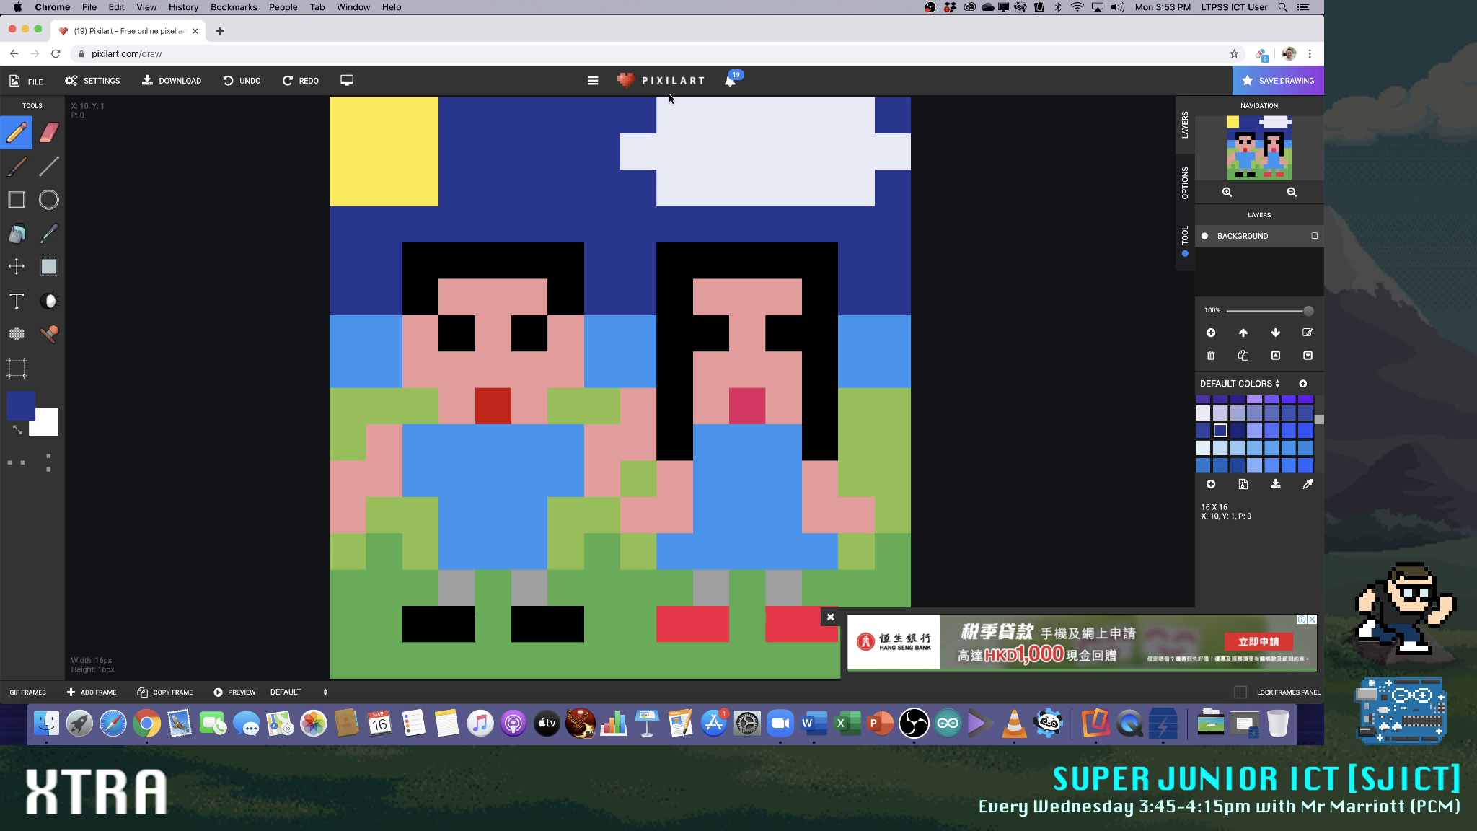
# Try dark blue notches along the cloud's upper and lower rows, and paint both rows over completely
pyautogui.click(731, 181)
pyautogui.click(776, 129)
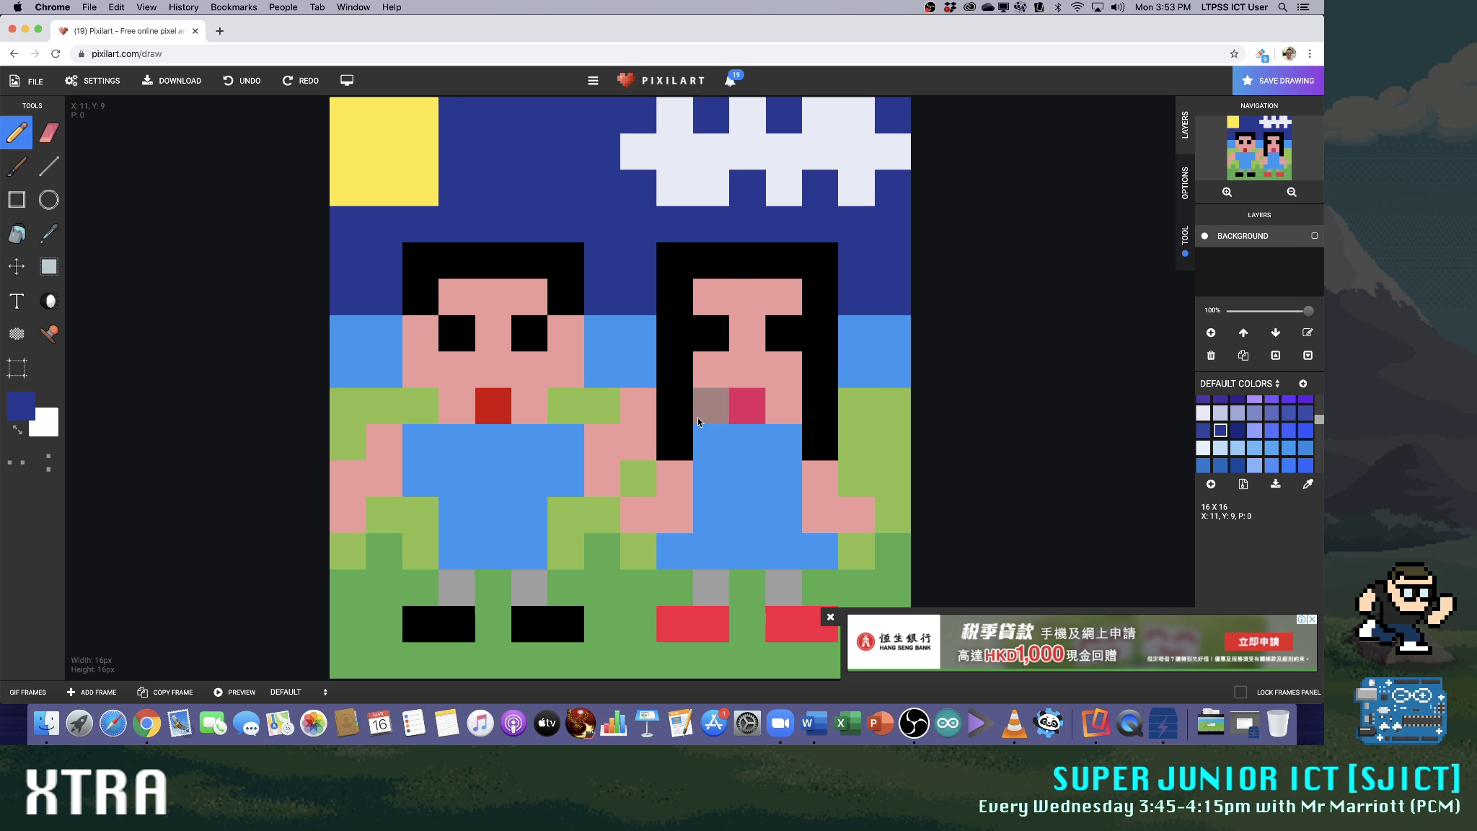
pyautogui.click(680, 204)
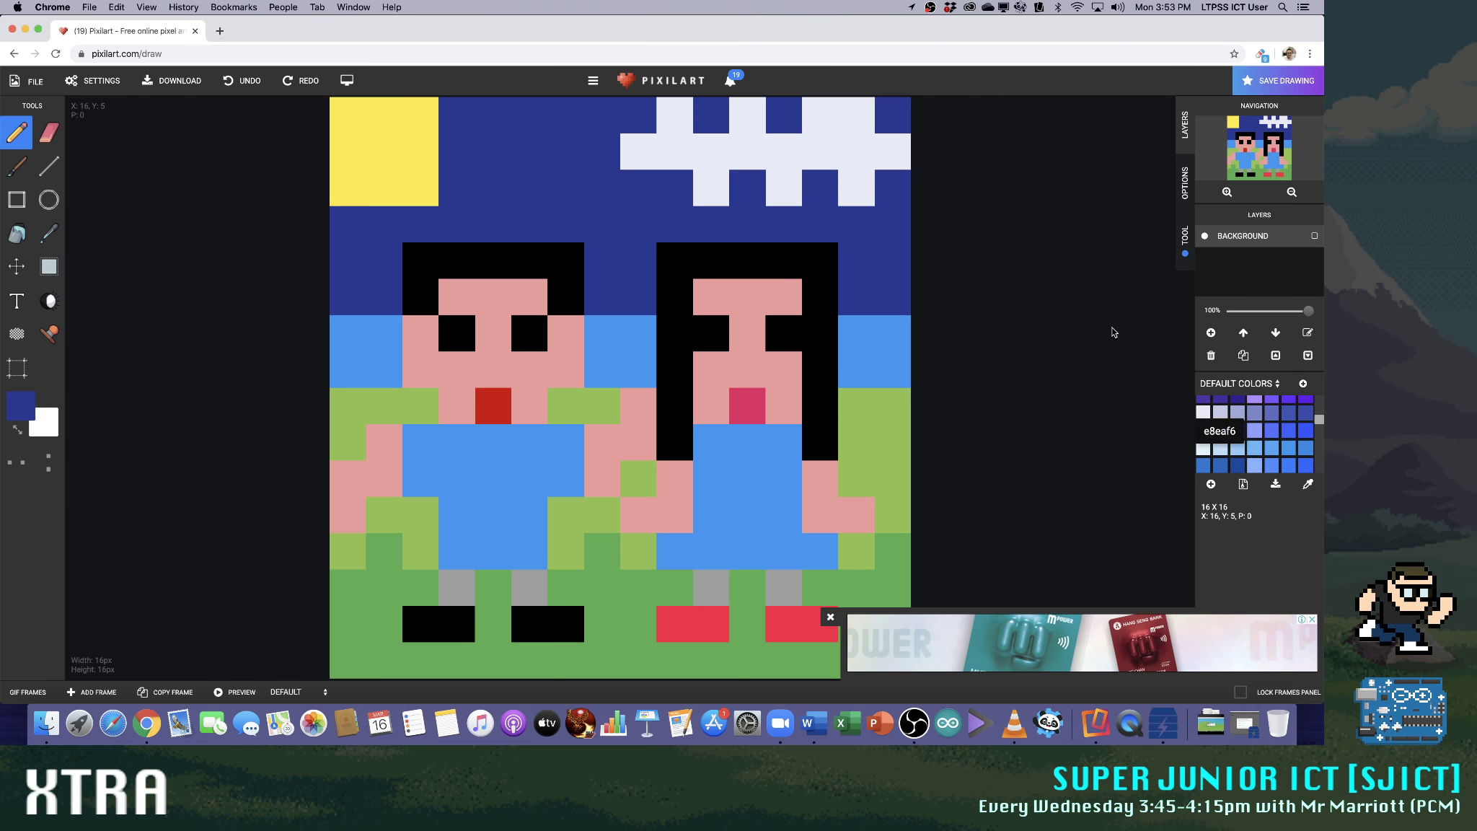
pyautogui.moveTo(645, 117); pyautogui.dragTo(866, 116)
pyautogui.moveTo(674, 187); pyautogui.dragTo(893, 194)
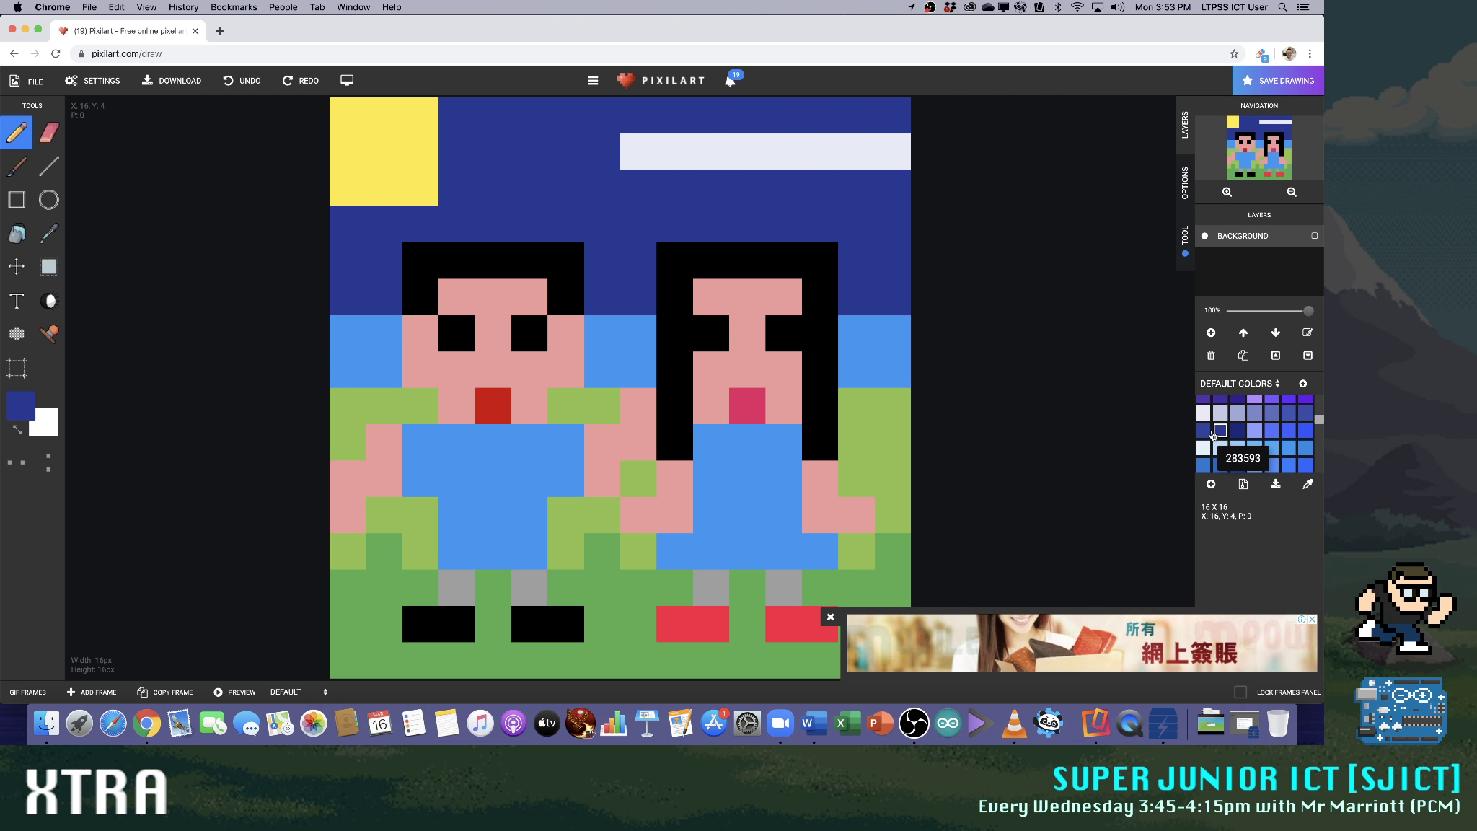
# Refill the cloud's upper and lower rows in e8eaf6, each six pixels wide and centred on the middle row
pyautogui.click(1203, 413)
pyautogui.click(660, 117)
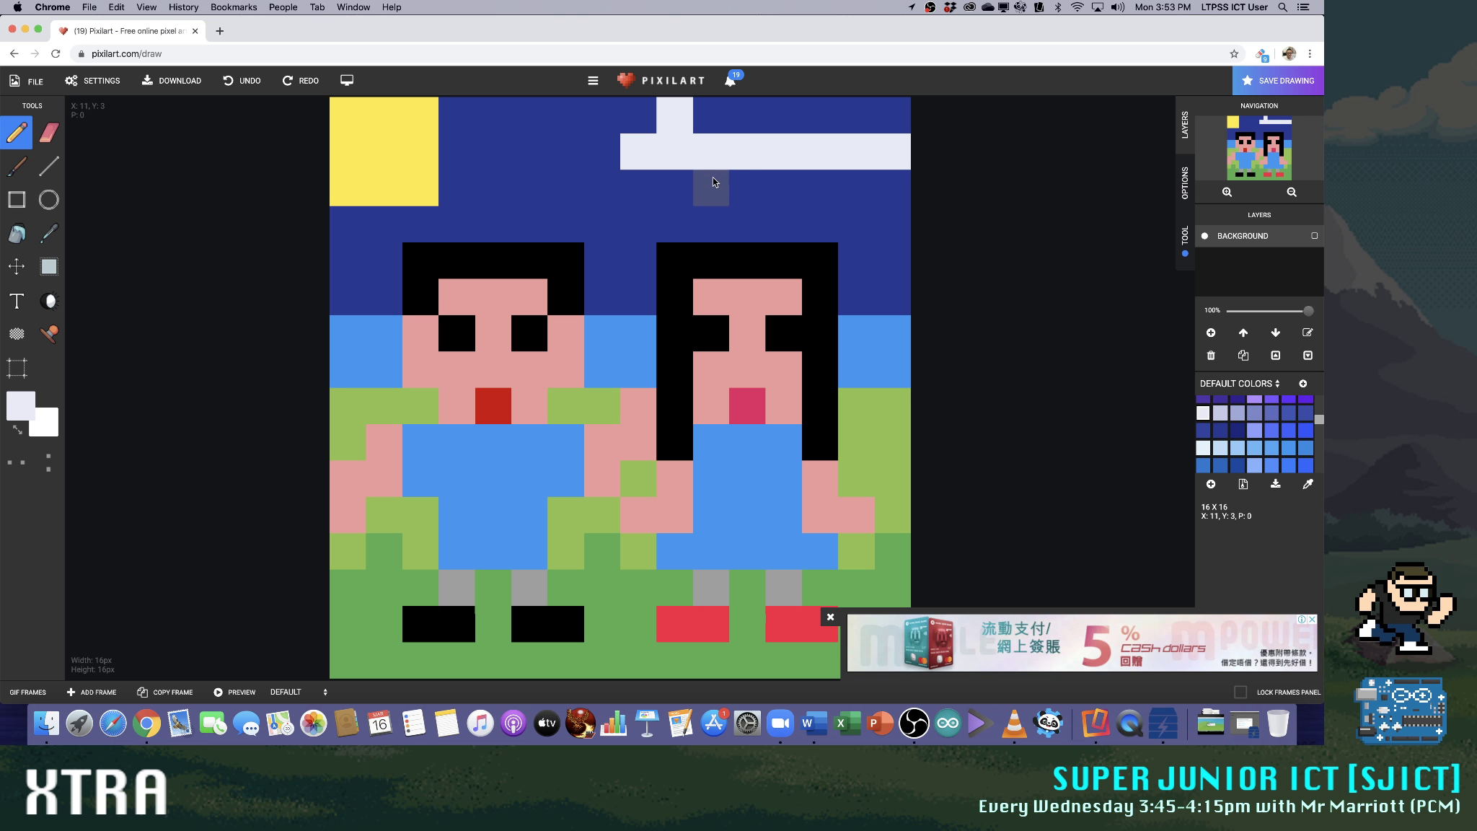
pyautogui.moveTo(710, 123); pyautogui.dragTo(734, 125)
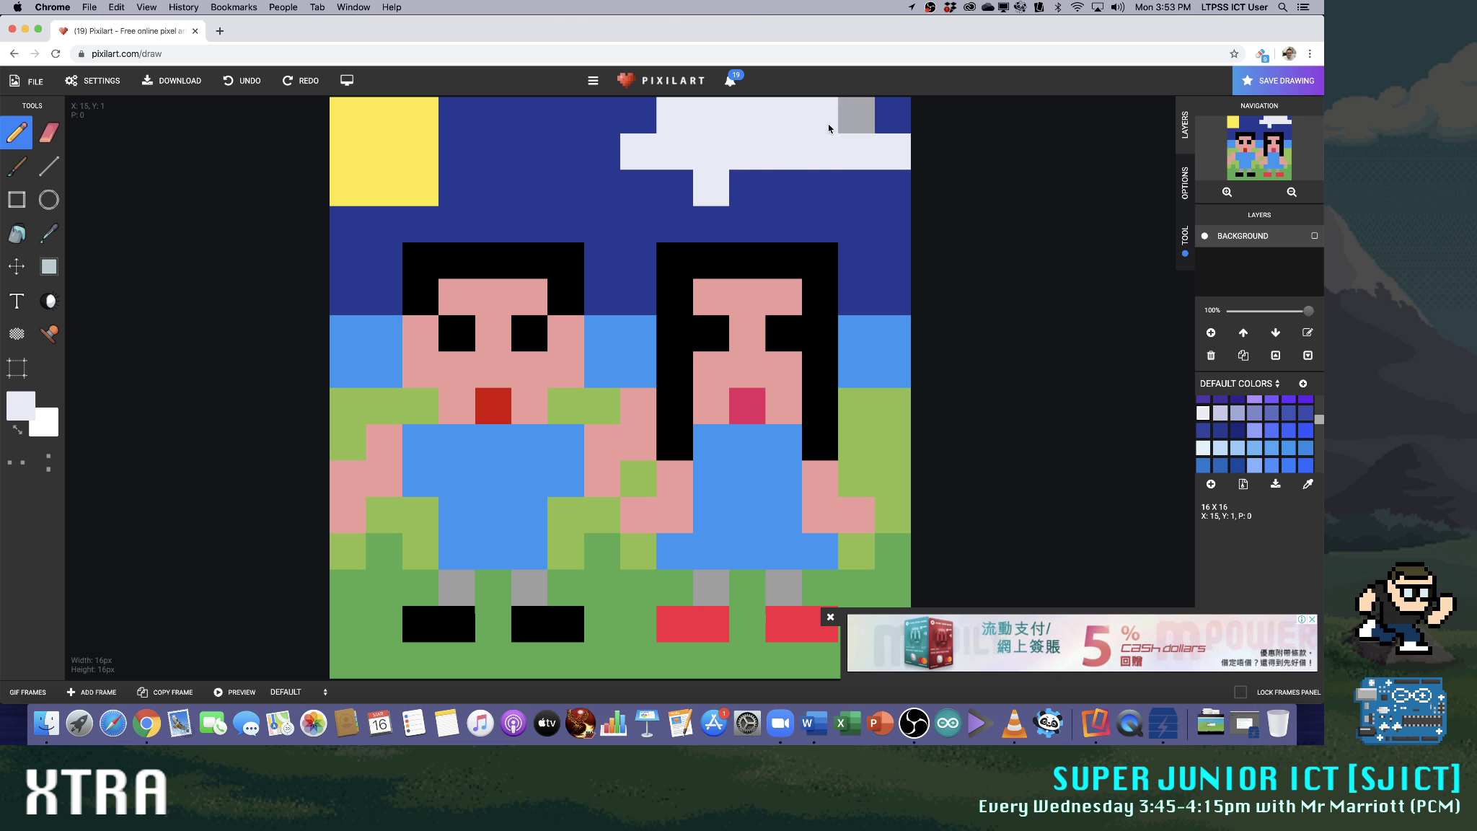
pyautogui.click(828, 129)
pyautogui.moveTo(674, 187); pyautogui.dragTo(850, 187)
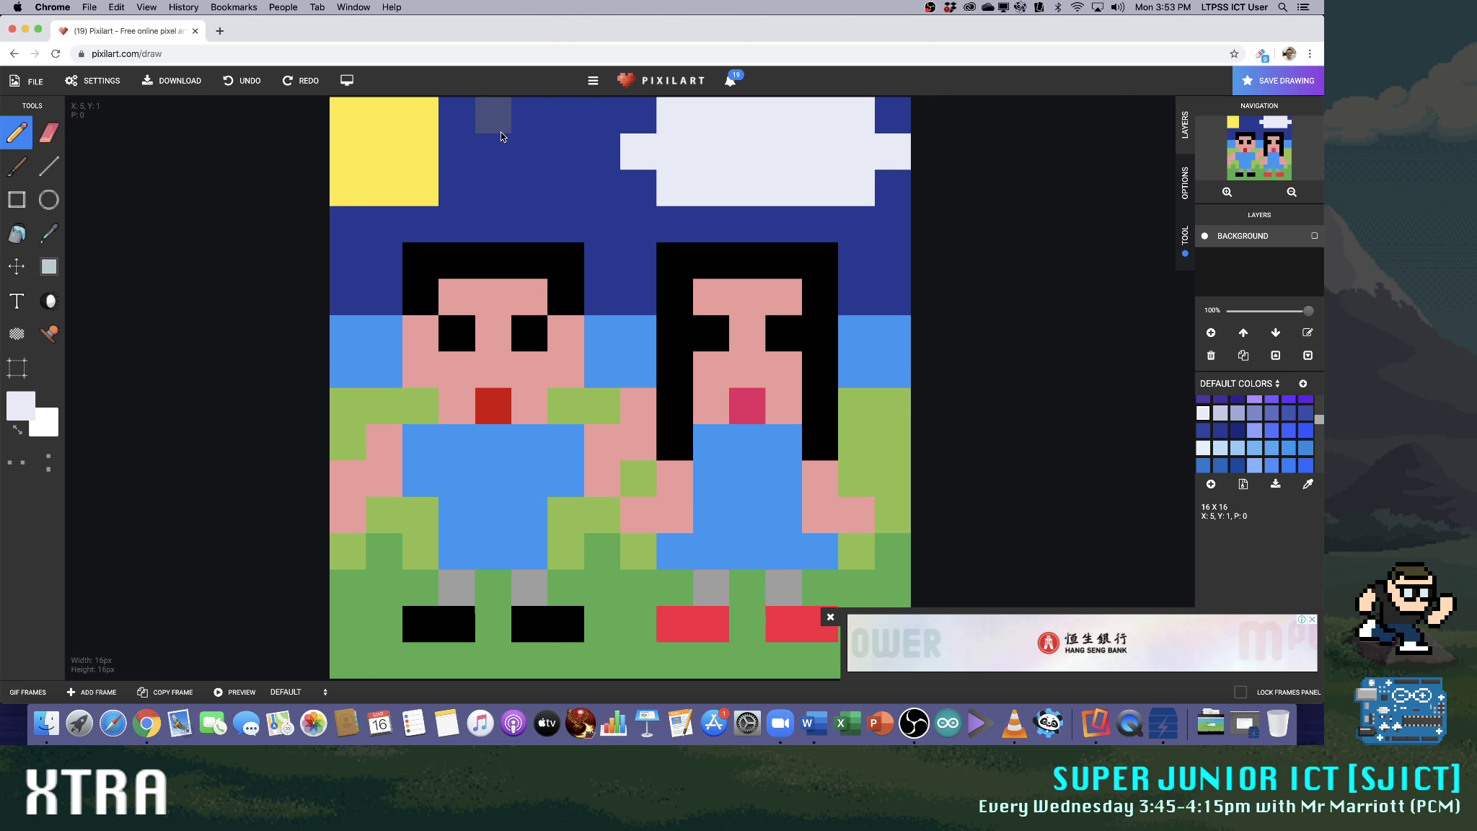
# Draw a small V-shaped bird of three black pixels in the sky between the sun and the cloud
pyautogui.scroll(5, 1279, 426)
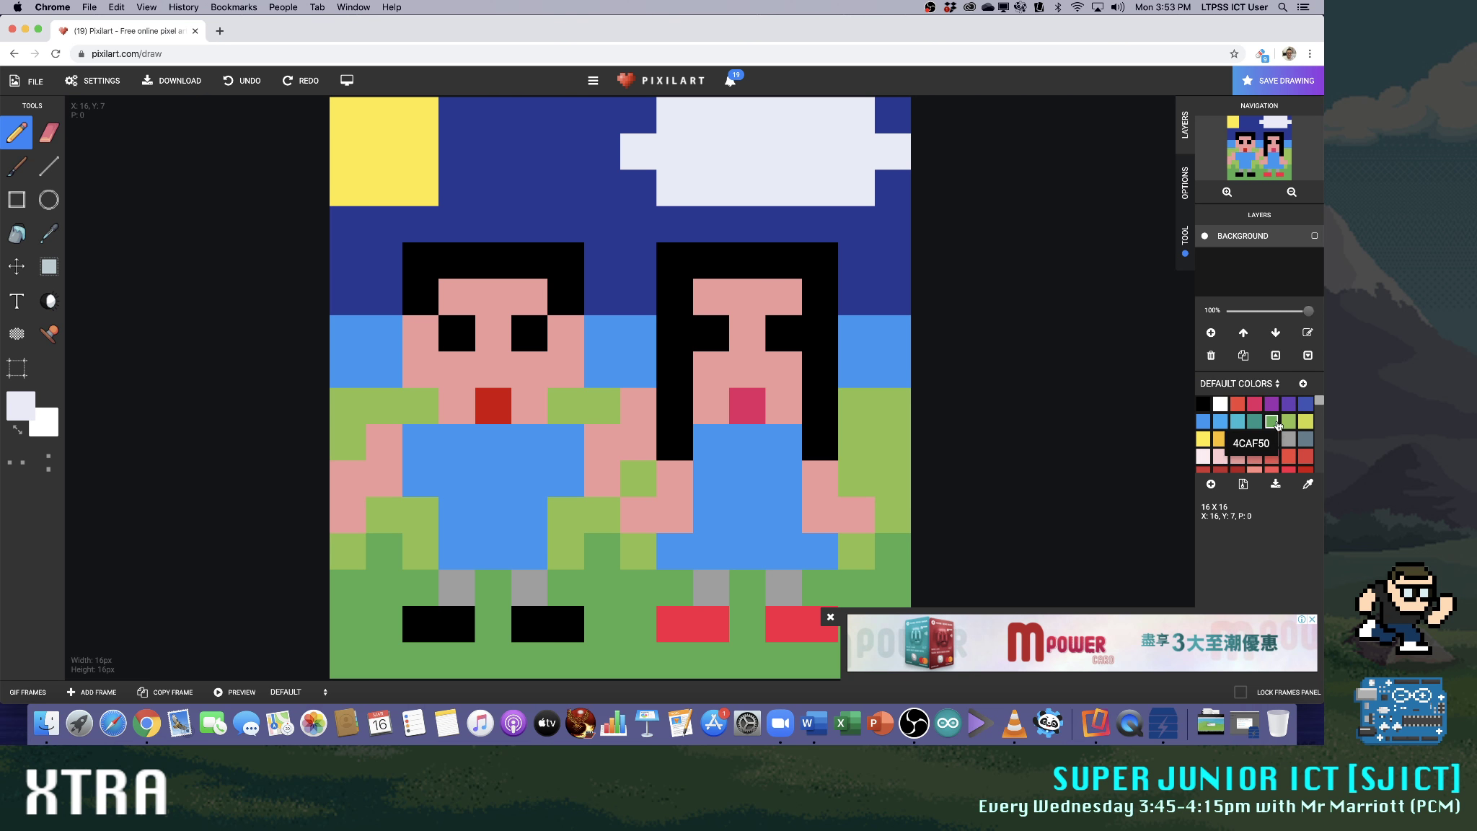
pyautogui.click(1202, 404)
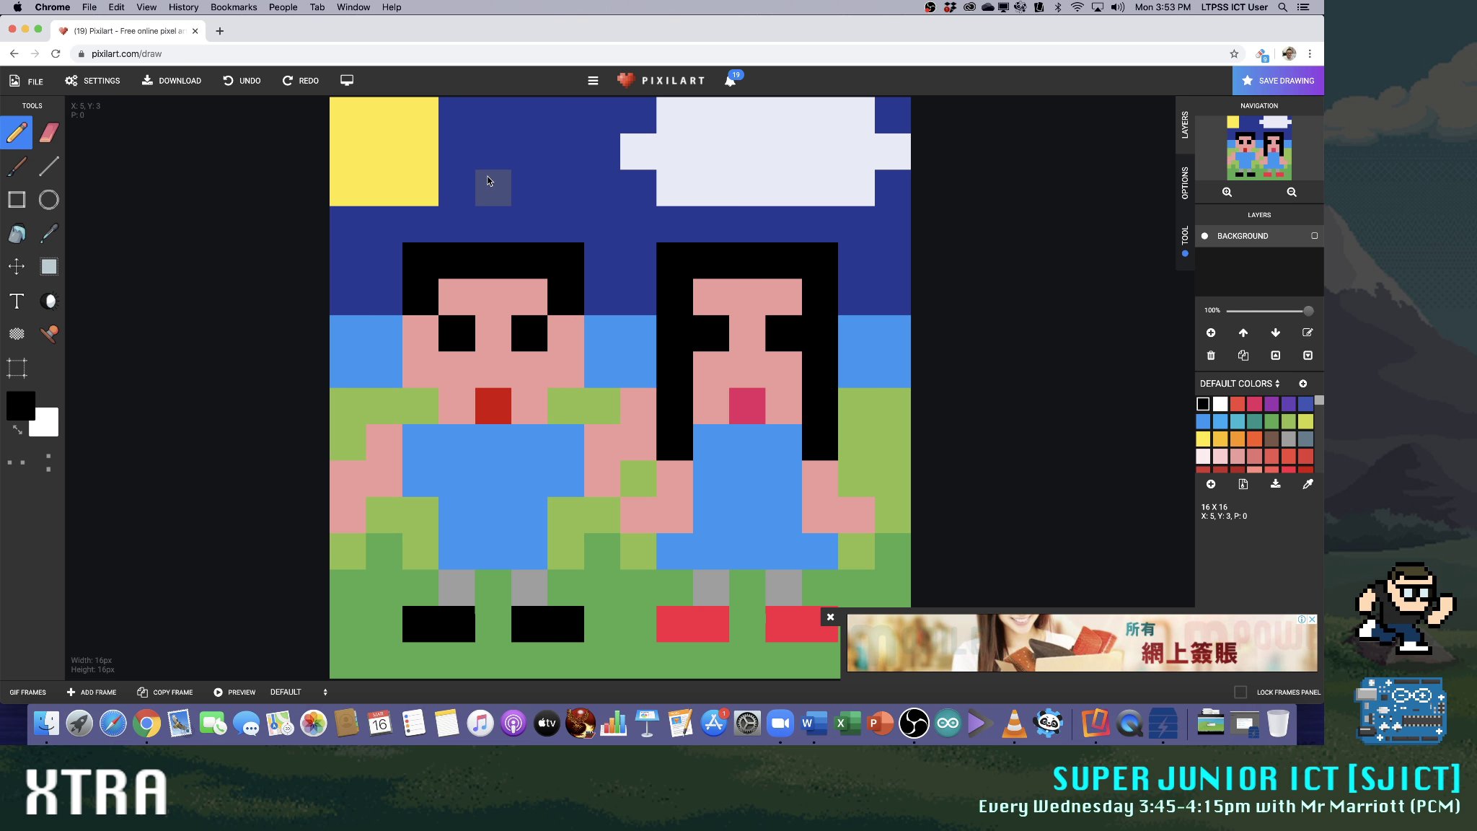
pyautogui.moveTo(493, 151)
pyautogui.mouseDown()
pyautogui.moveTo(518, 182)
pyautogui.moveTo(566, 152)
pyautogui.mouseUp()
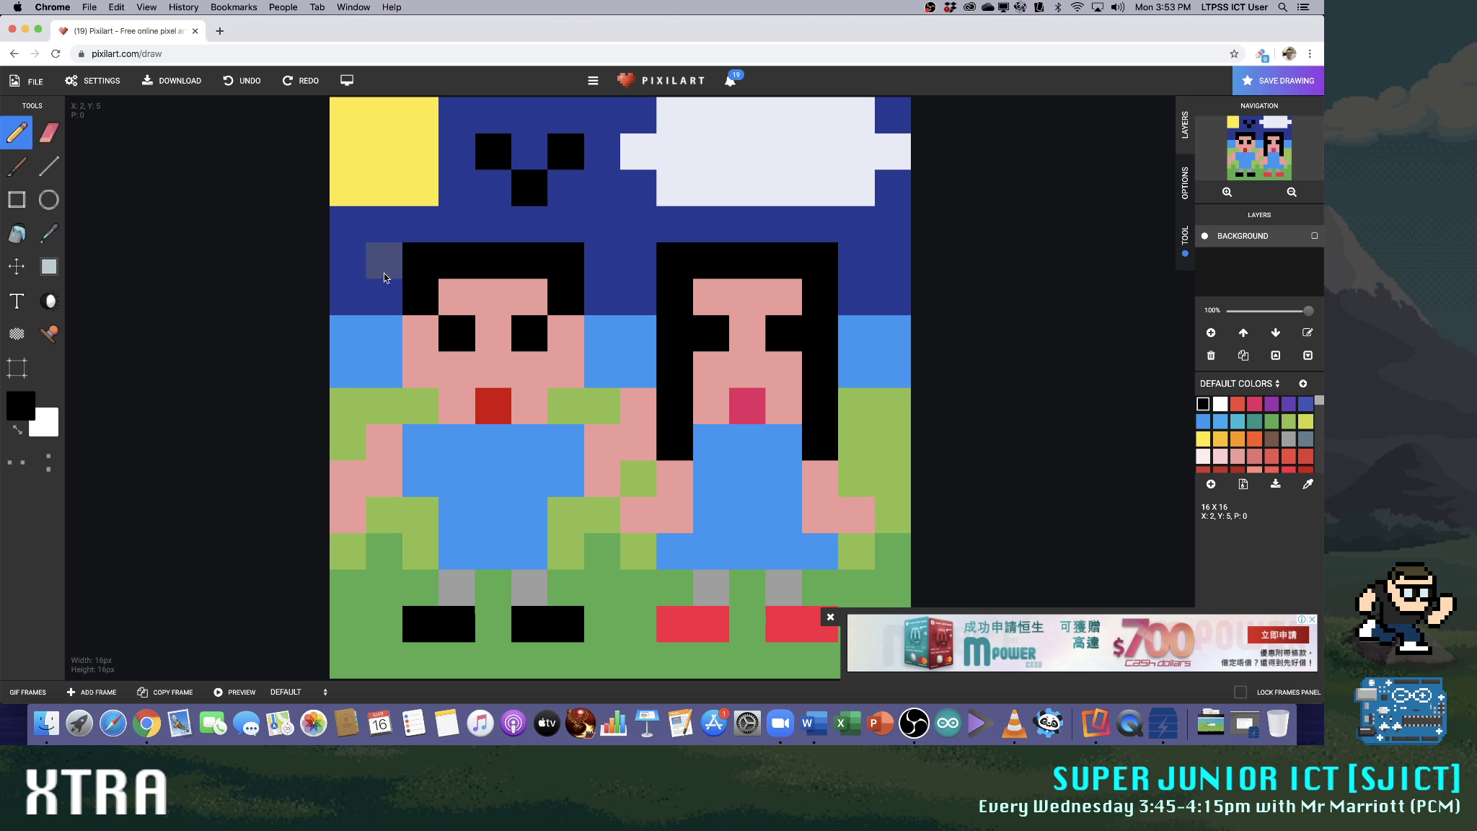
# Try a hat over the short-haired person's hair in black with a seven-pixel brim, and repaint it in orange
pyautogui.moveTo(384, 289); pyautogui.dragTo(591, 300)
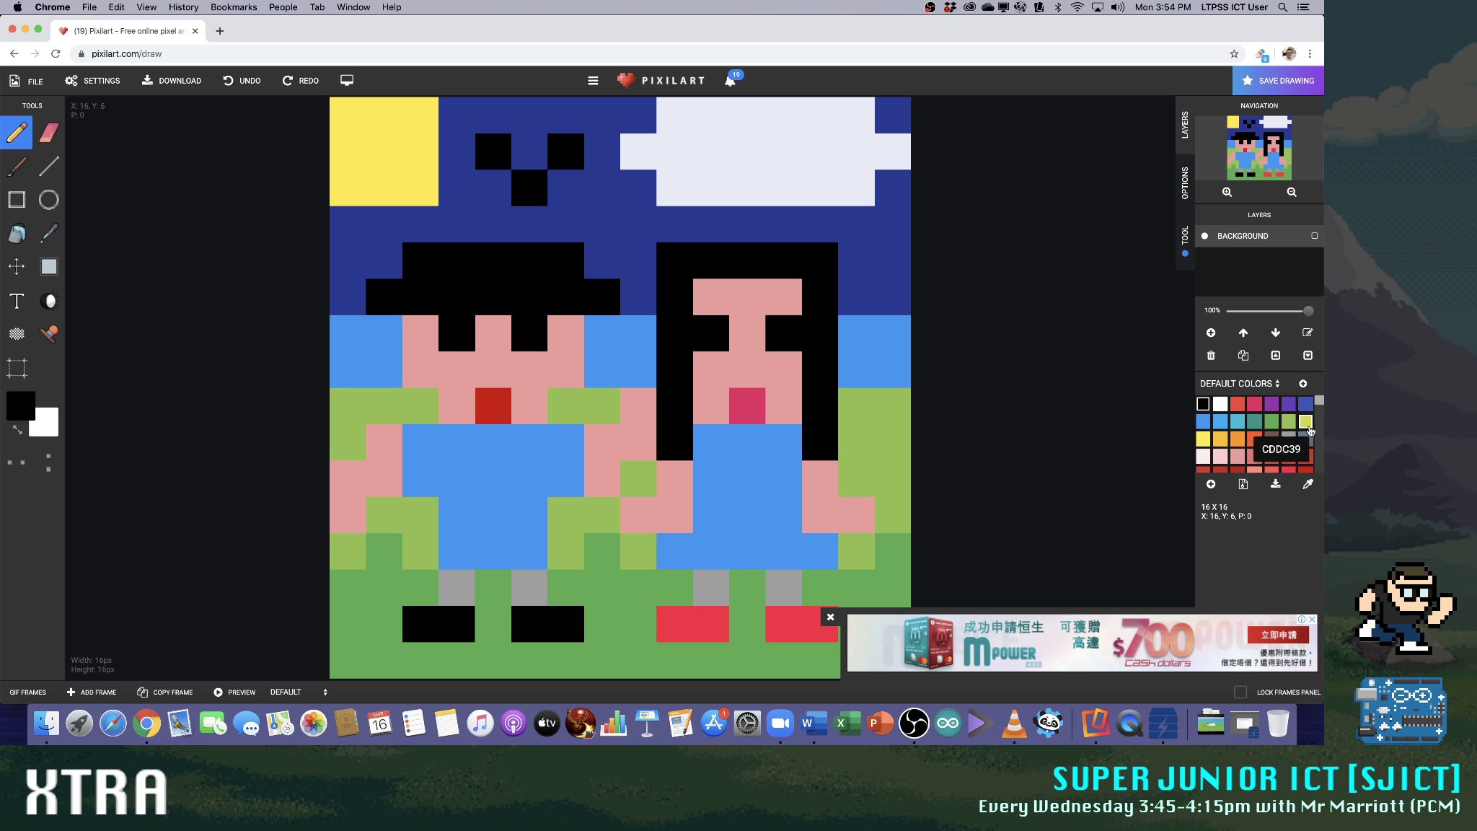
pyautogui.click(1257, 440)
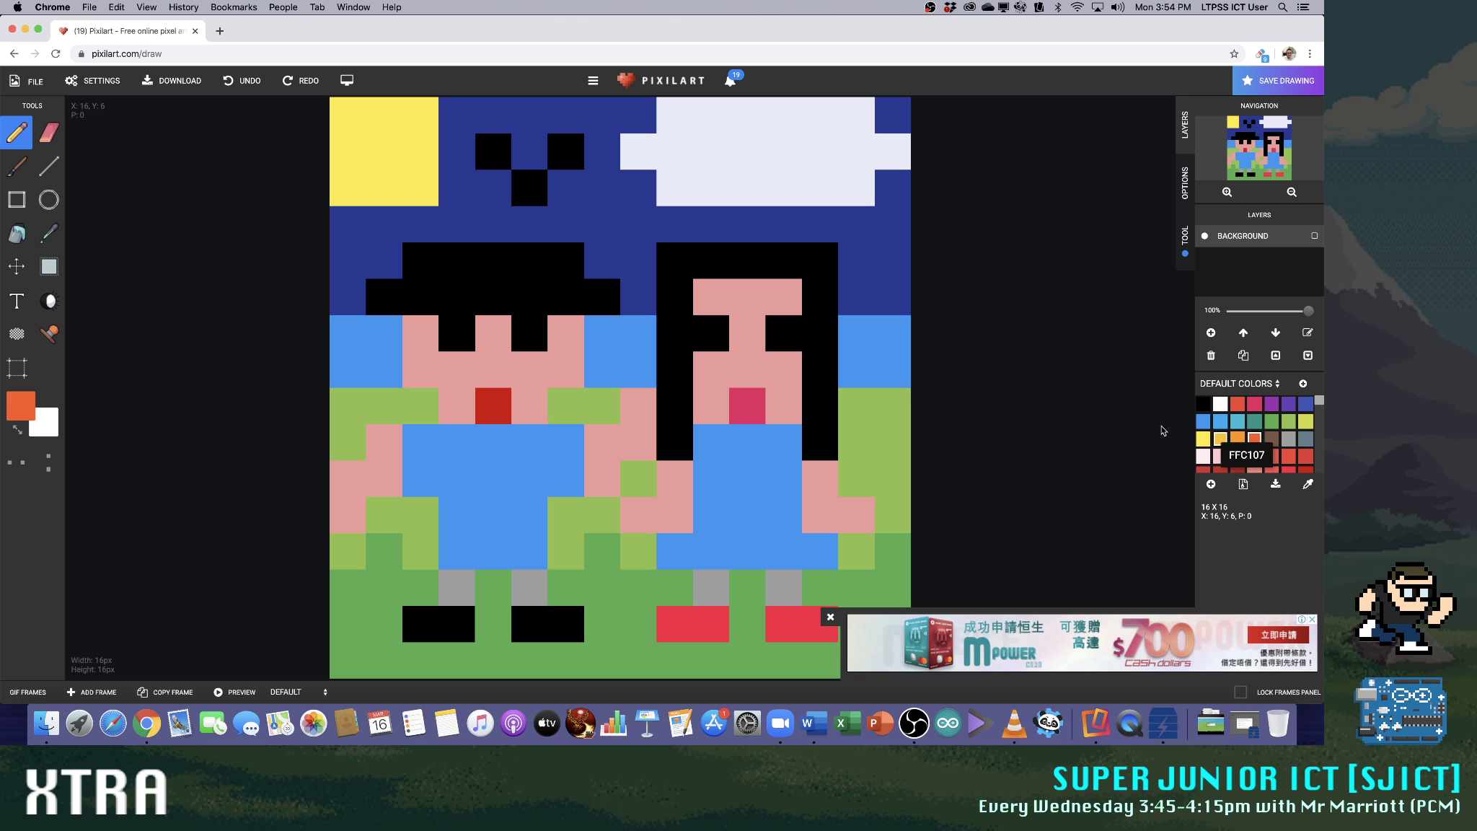
pyautogui.moveTo(384, 297)
pyautogui.mouseDown()
pyautogui.moveTo(598, 300)
pyautogui.moveTo(571, 270)
pyautogui.moveTo(450, 264)
pyautogui.mouseUp()
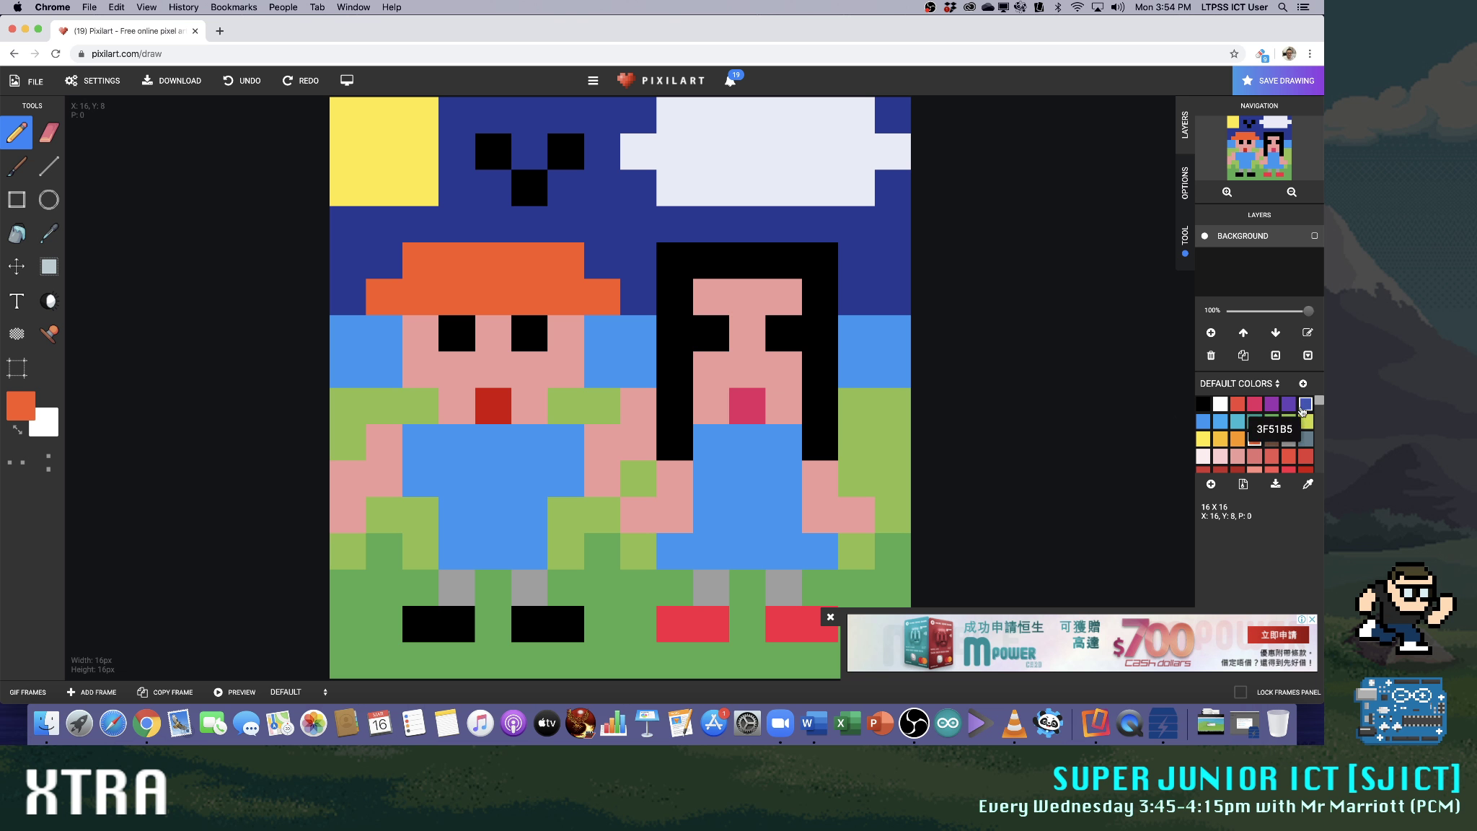
# Paint the short-haired person's hat in dark magenta, five pixels wide on top with a seven-pixel brim
pyautogui.click(1237, 404)
pyautogui.click(1202, 404)
pyautogui.scroll(-3, 1219, 433)
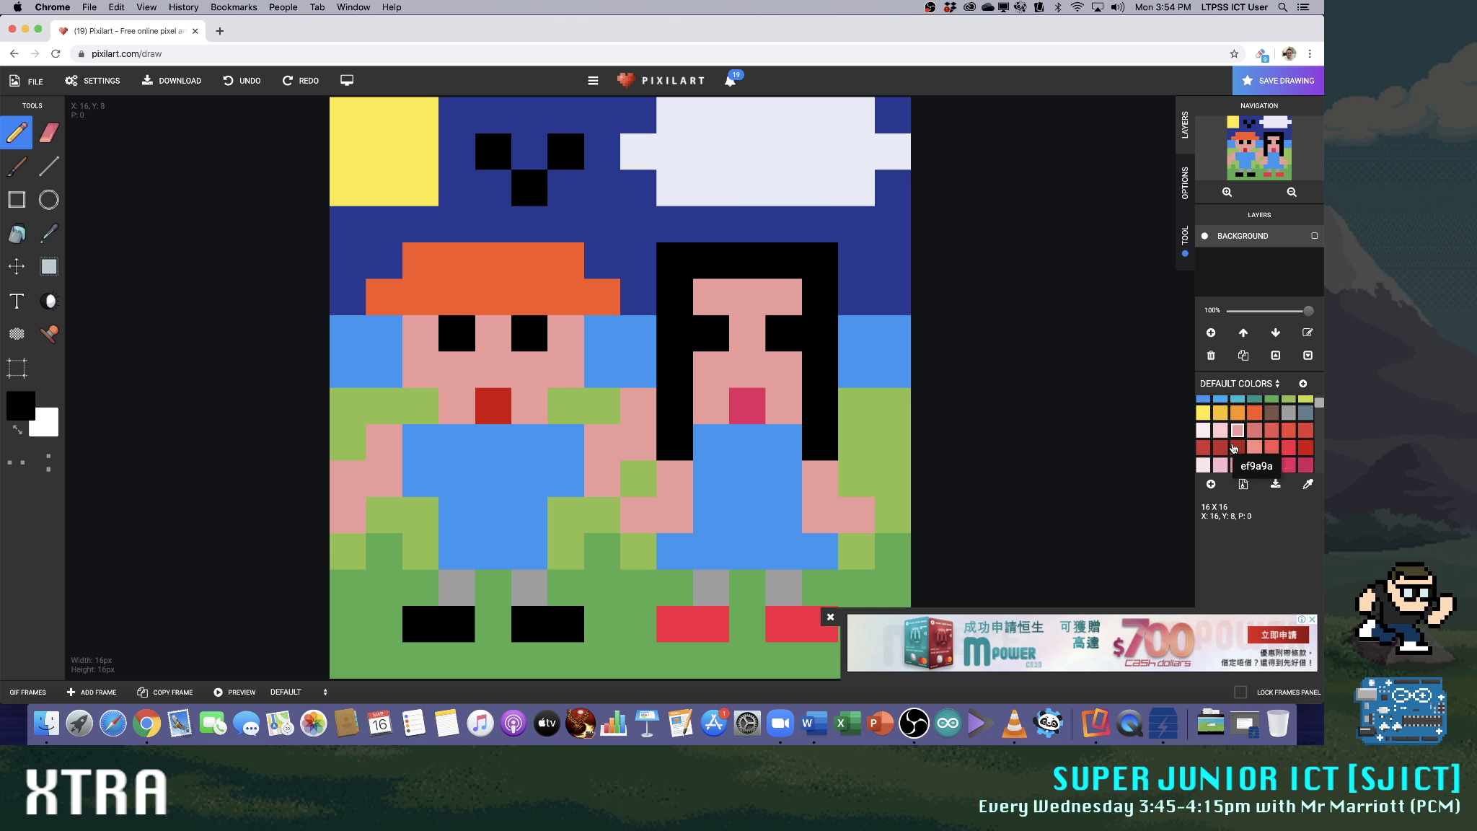
pyautogui.click(1219, 413)
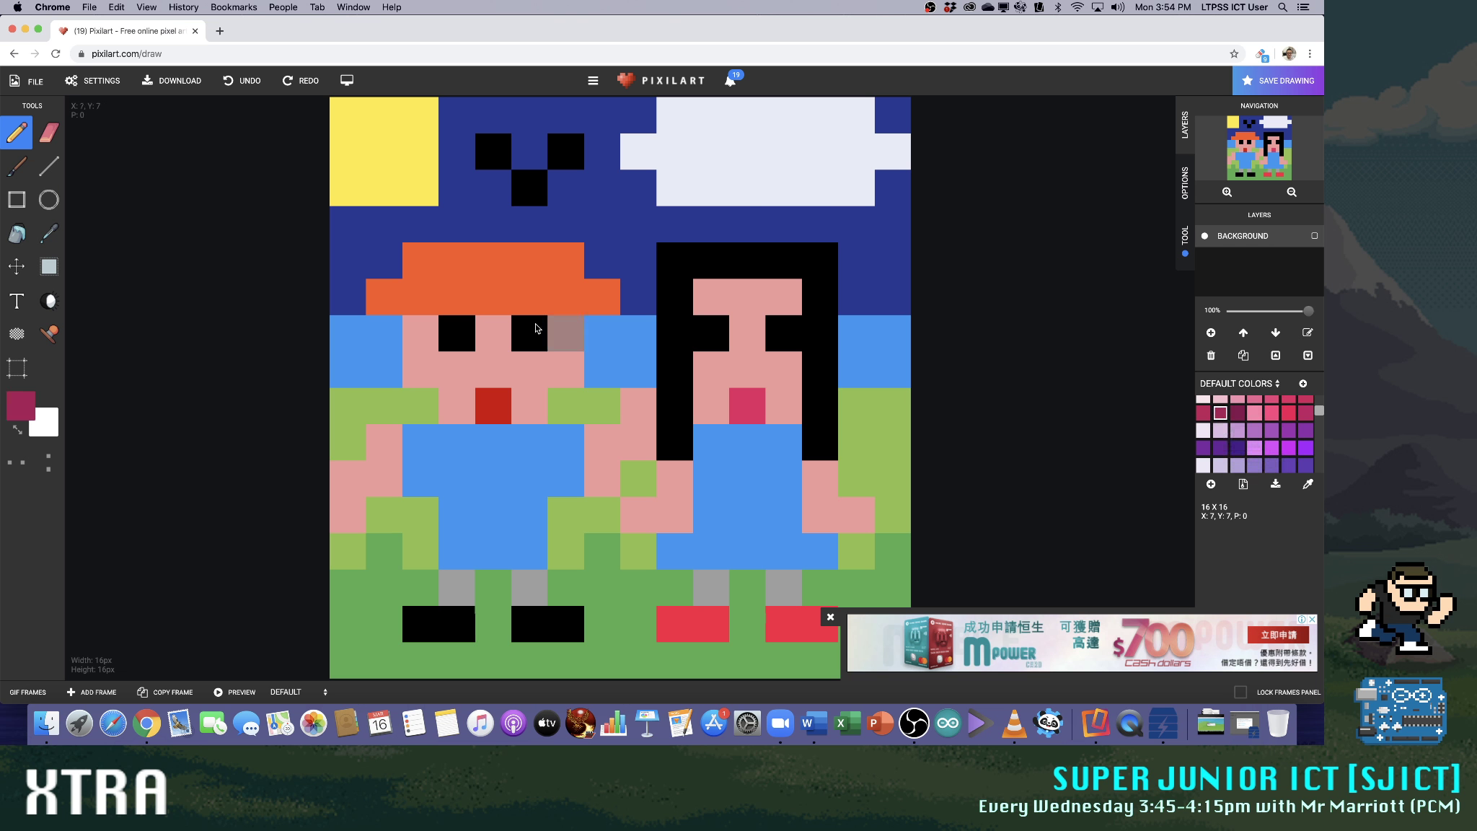
pyautogui.moveTo(382, 297)
pyautogui.mouseDown()
pyautogui.moveTo(592, 297)
pyautogui.moveTo(443, 268)
pyautogui.mouseUp()
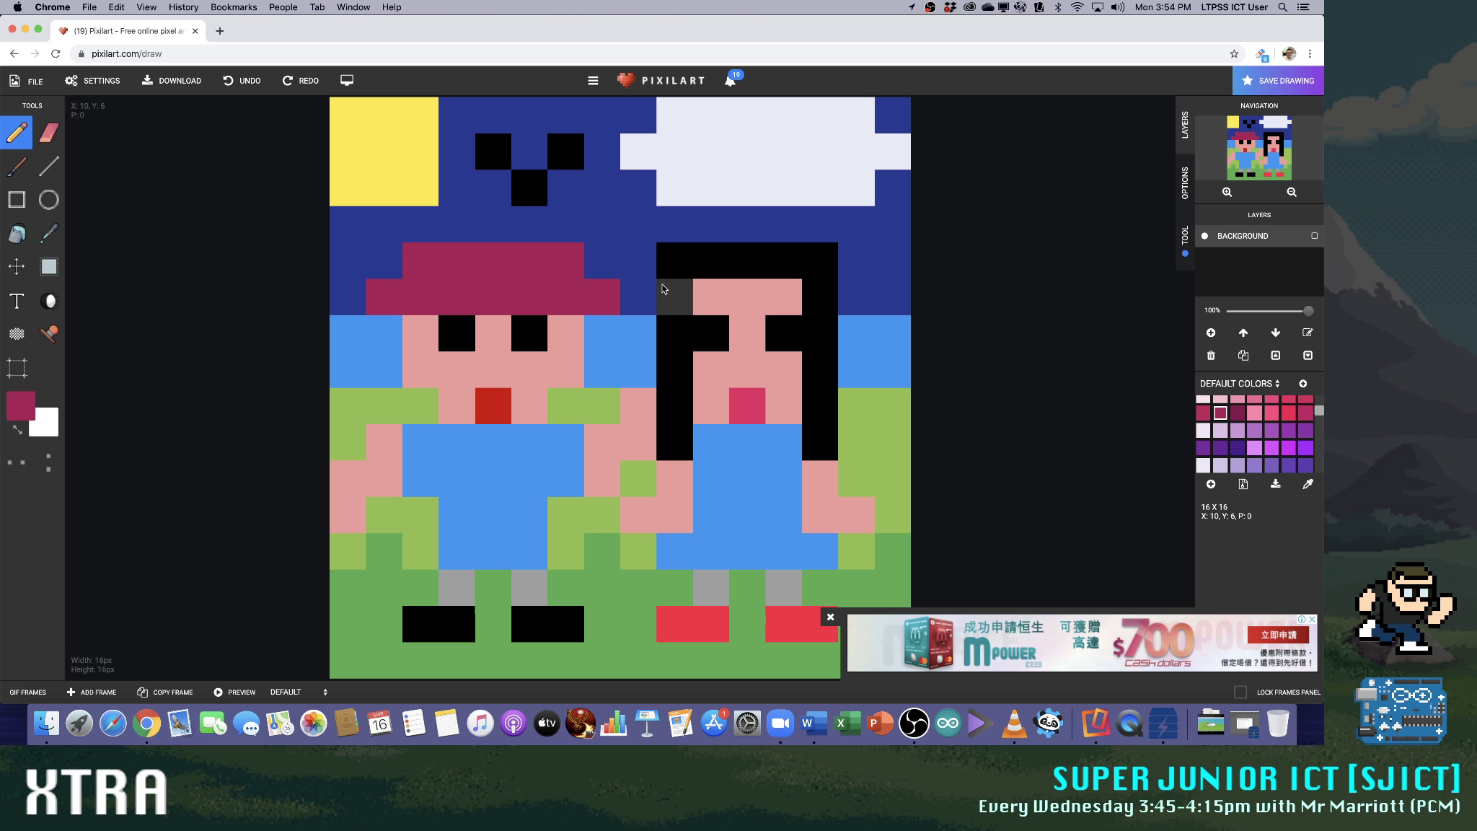
# Try a dark magenta hat with a three-pixel top on the long-haired person, and repaint it black
pyautogui.moveTo(668, 297)
pyautogui.mouseDown()
pyautogui.moveTo(668, 275)
pyautogui.moveTo(815, 271)
pyautogui.mouseUp()
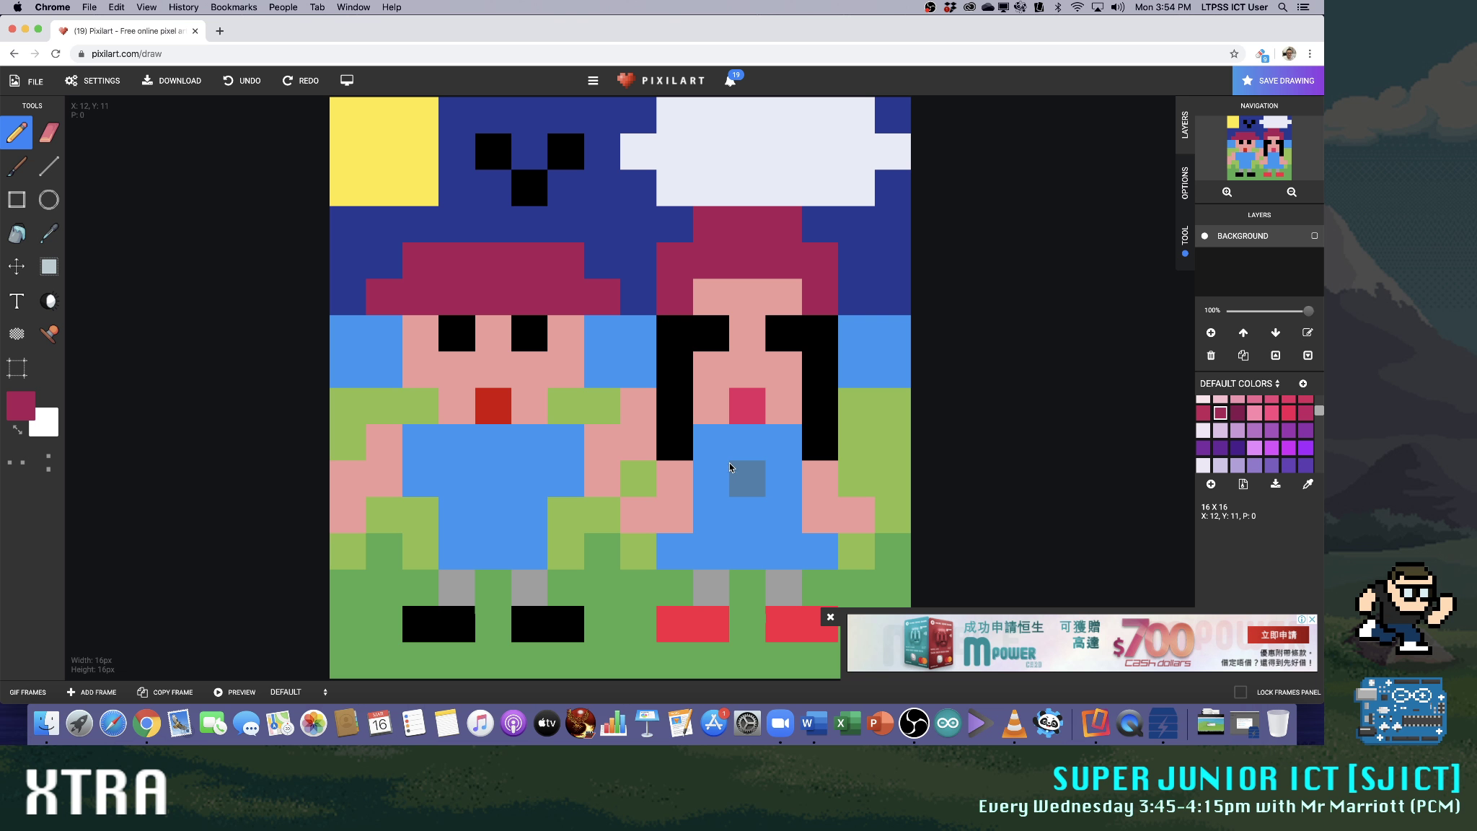
pyautogui.scroll(5, 1226, 425)
pyautogui.click(1206, 408)
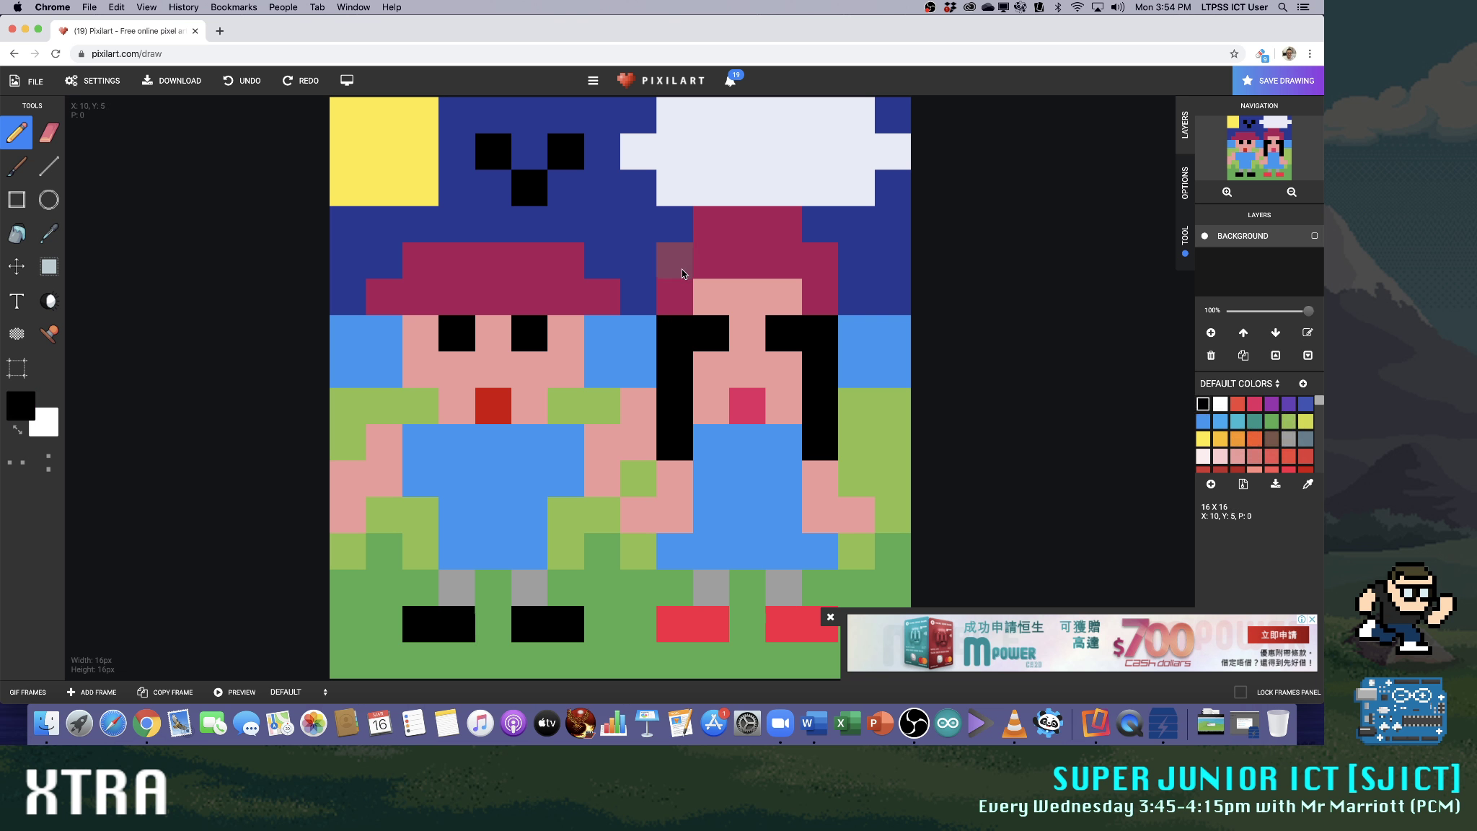
pyautogui.moveTo(674, 292)
pyautogui.mouseDown()
pyautogui.moveTo(793, 262)
pyautogui.moveTo(813, 263)
pyautogui.moveTo(813, 290)
pyautogui.moveTo(785, 238)
pyautogui.moveTo(714, 234)
pyautogui.mouseUp()
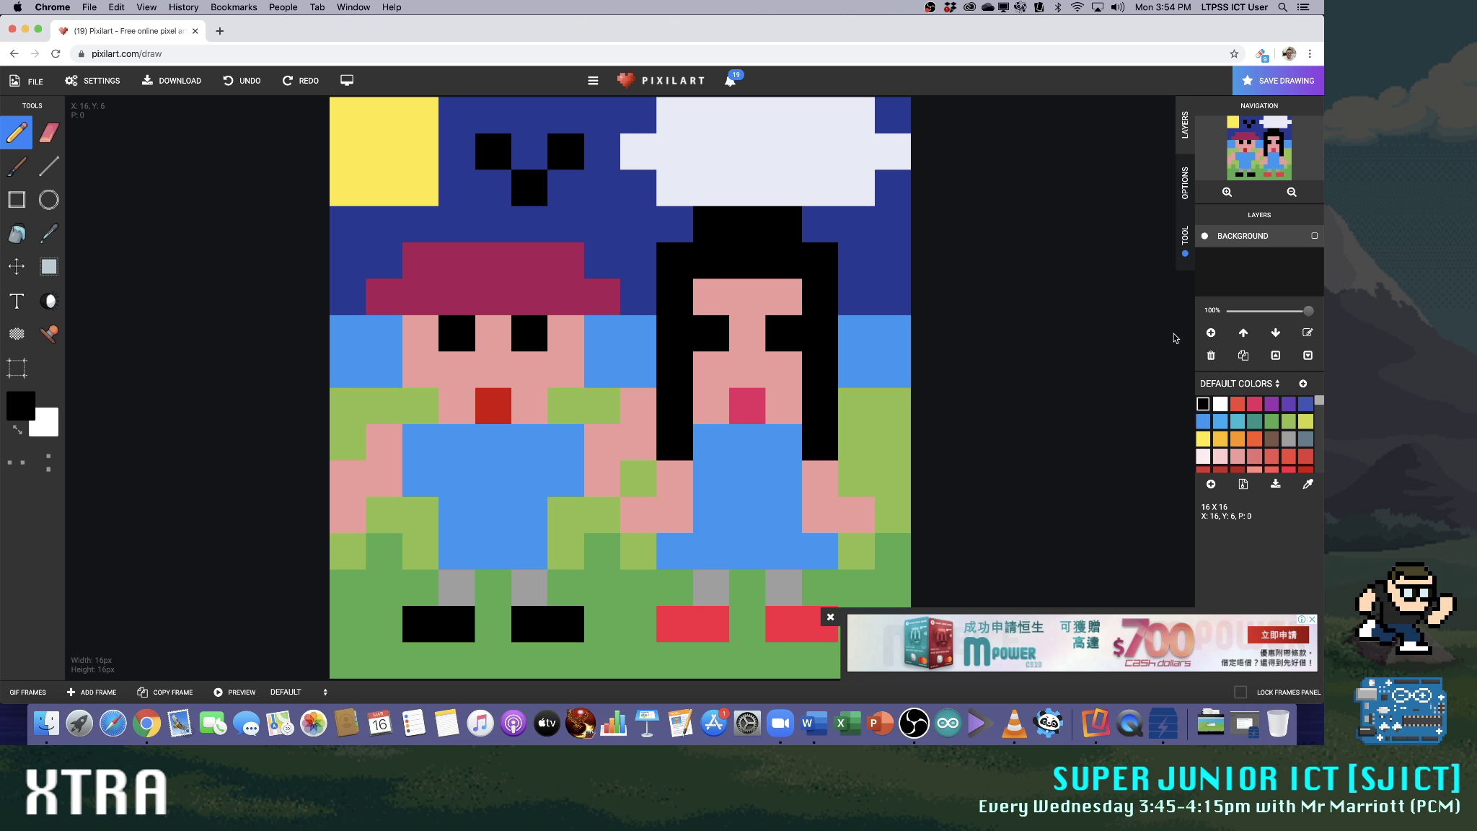
# Remove the extra black row above the long-haired person's head by painting it in the sky's dark blue
pyautogui.click(1305, 404)
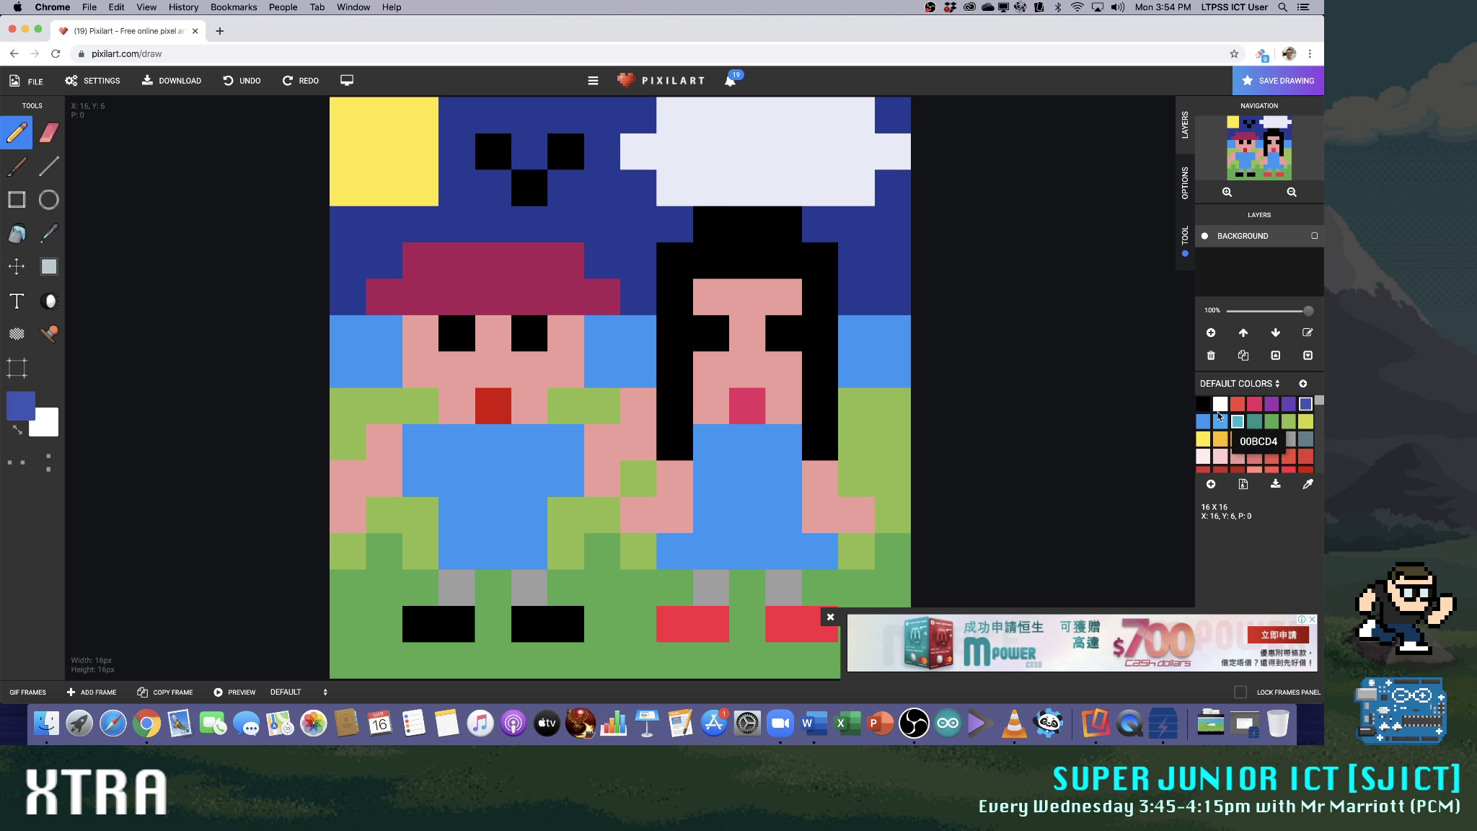
pyautogui.click(830, 233)
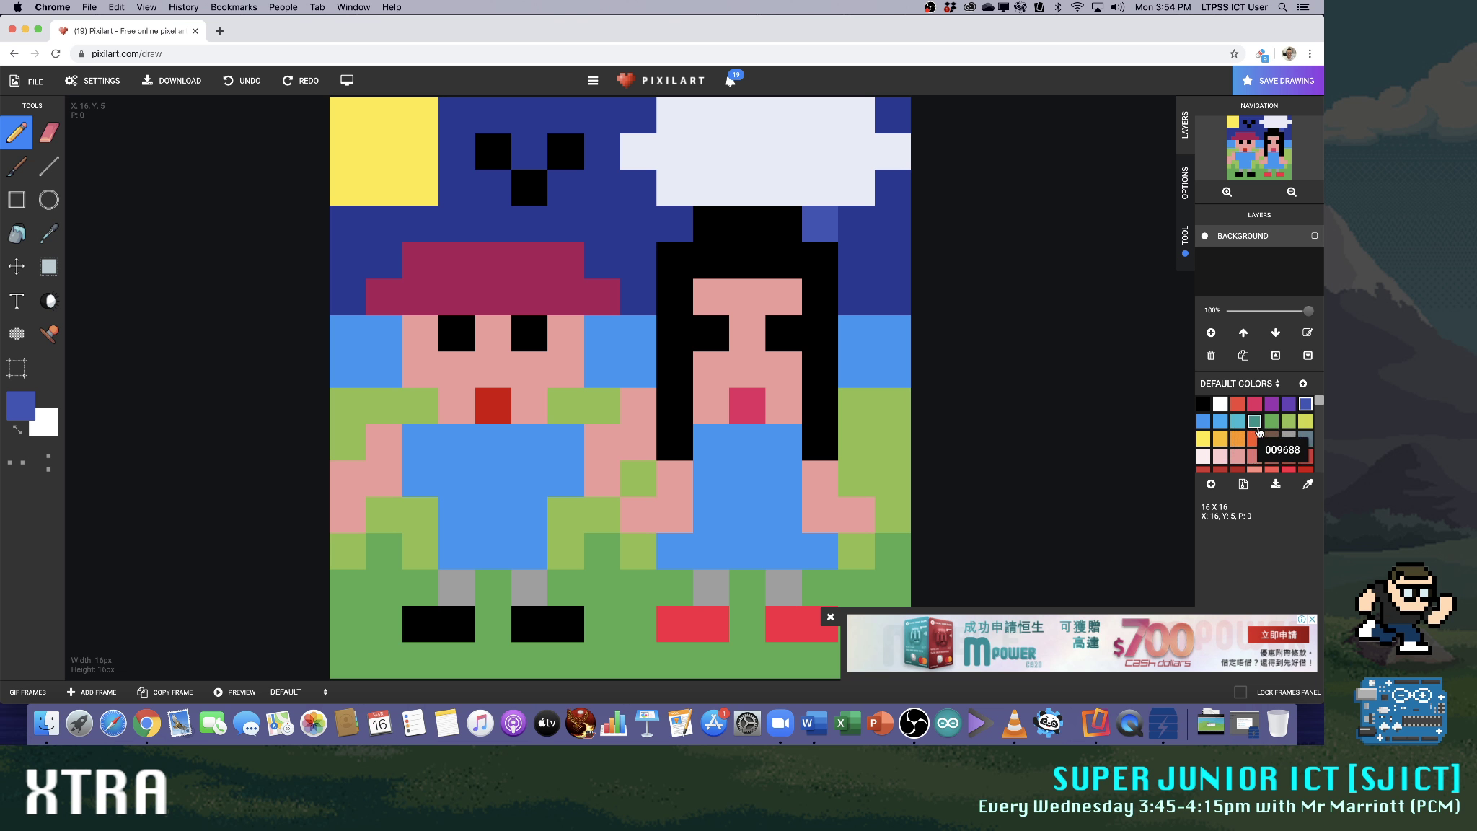
pyautogui.scroll(-5, 1260, 437)
pyautogui.scroll(2, 1271, 458)
pyautogui.click(1203, 413)
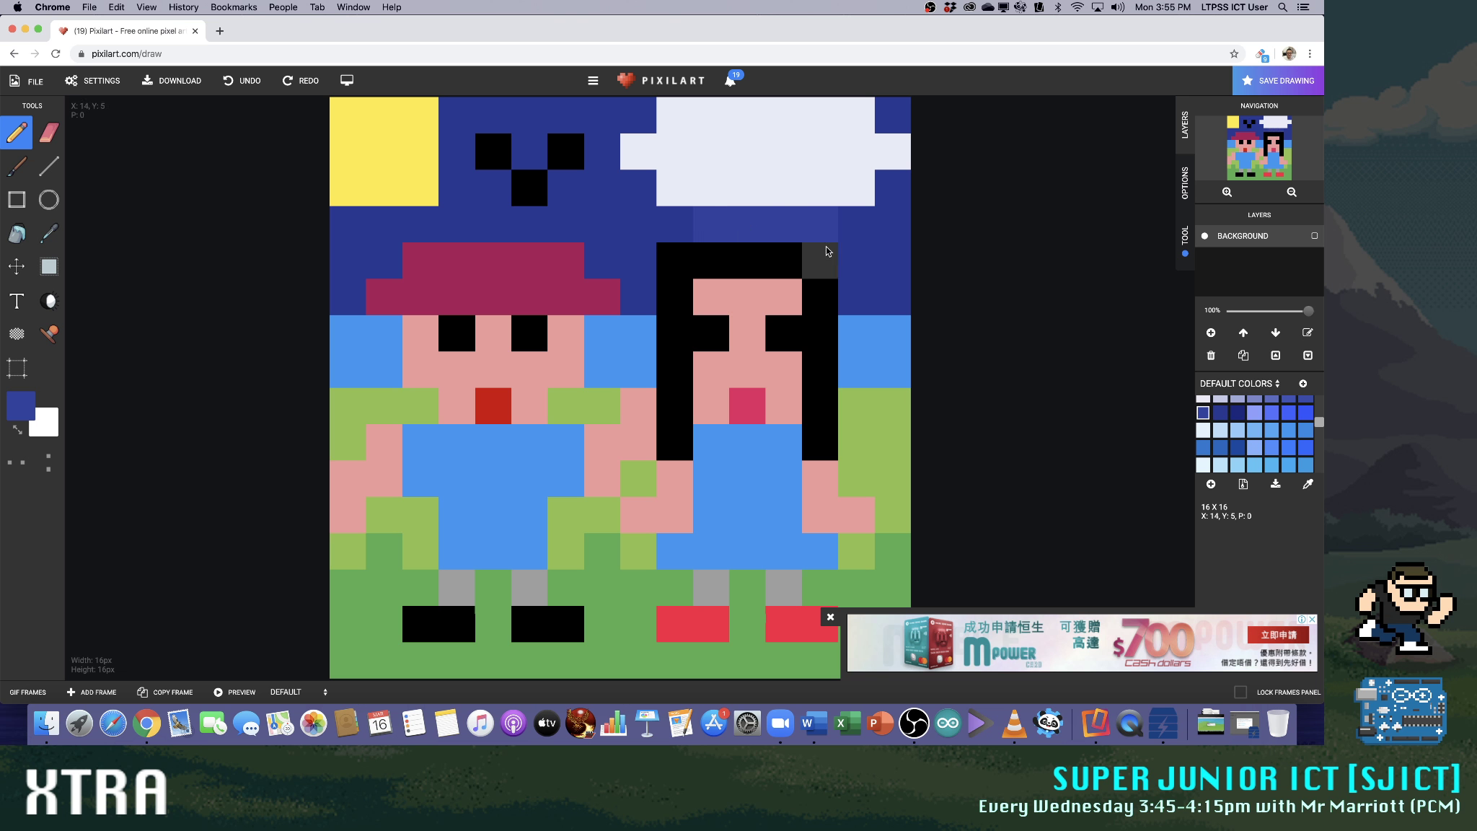
pyautogui.click(1220, 413)
pyautogui.moveTo(678, 225); pyautogui.dragTo(820, 225)
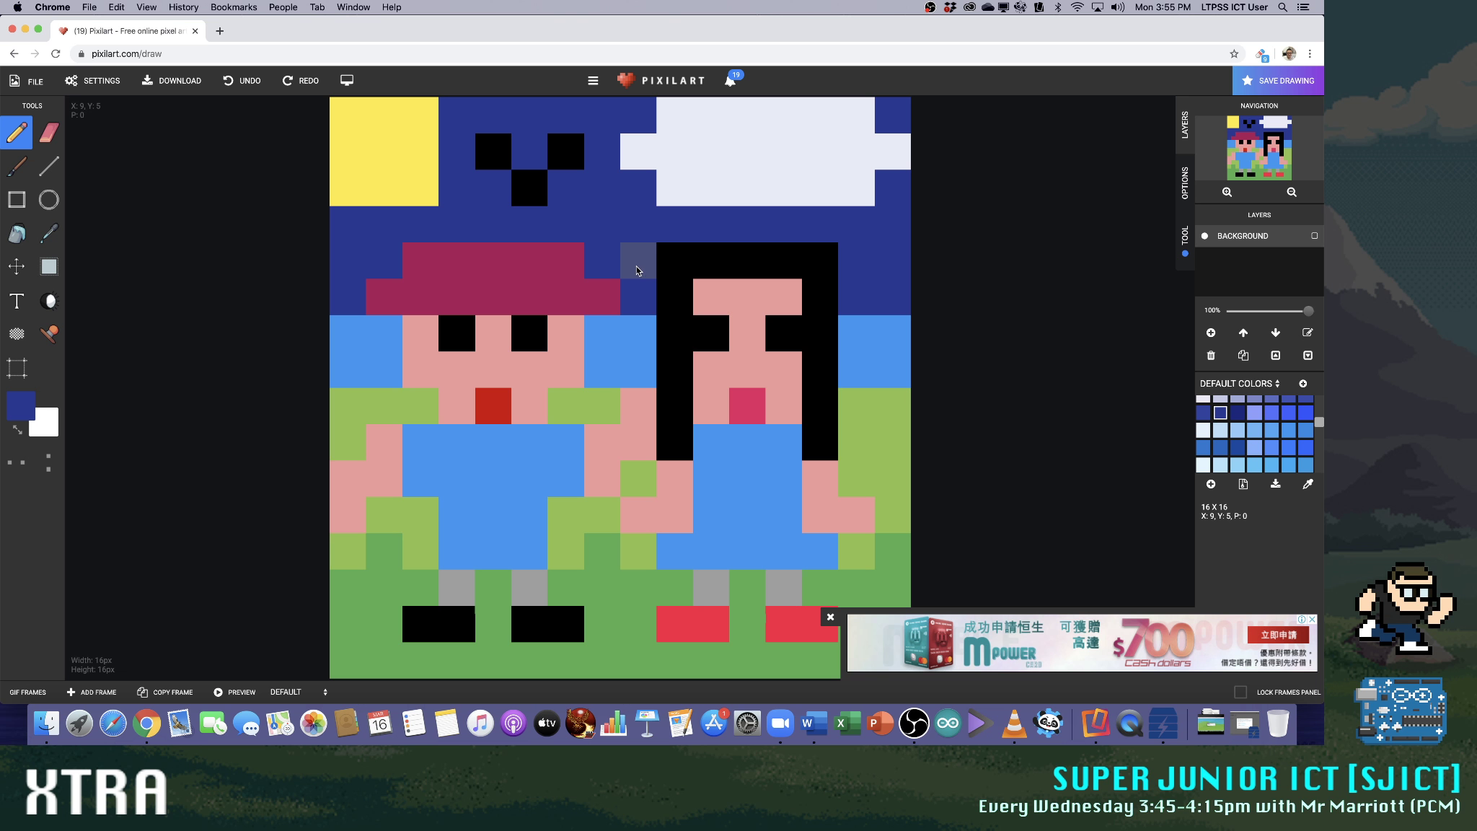
# Close the advert and save the drawing as a .pixil file named 2 people pcm
pyautogui.click(830, 617)
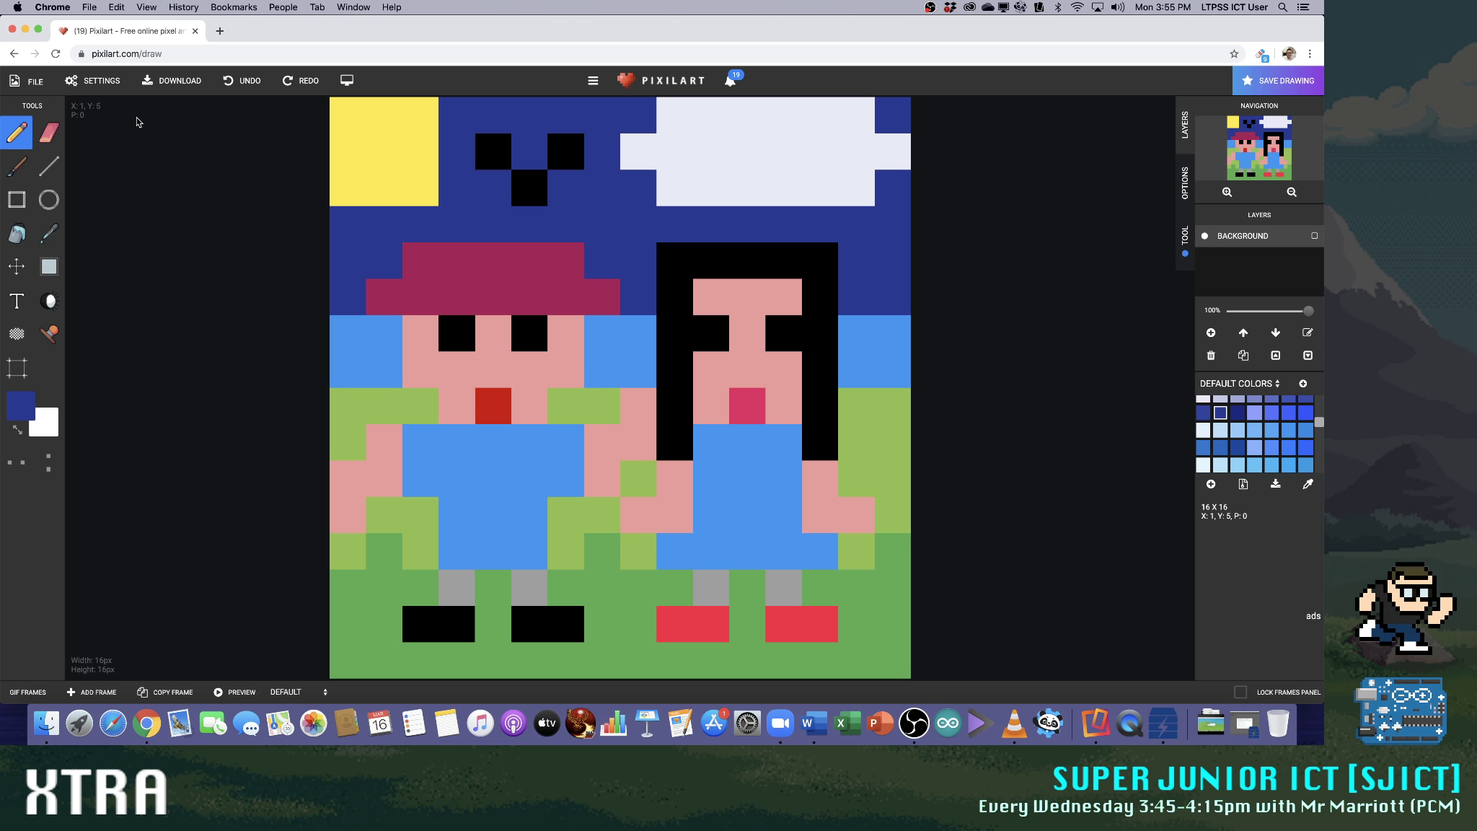
pyautogui.click(36, 84)
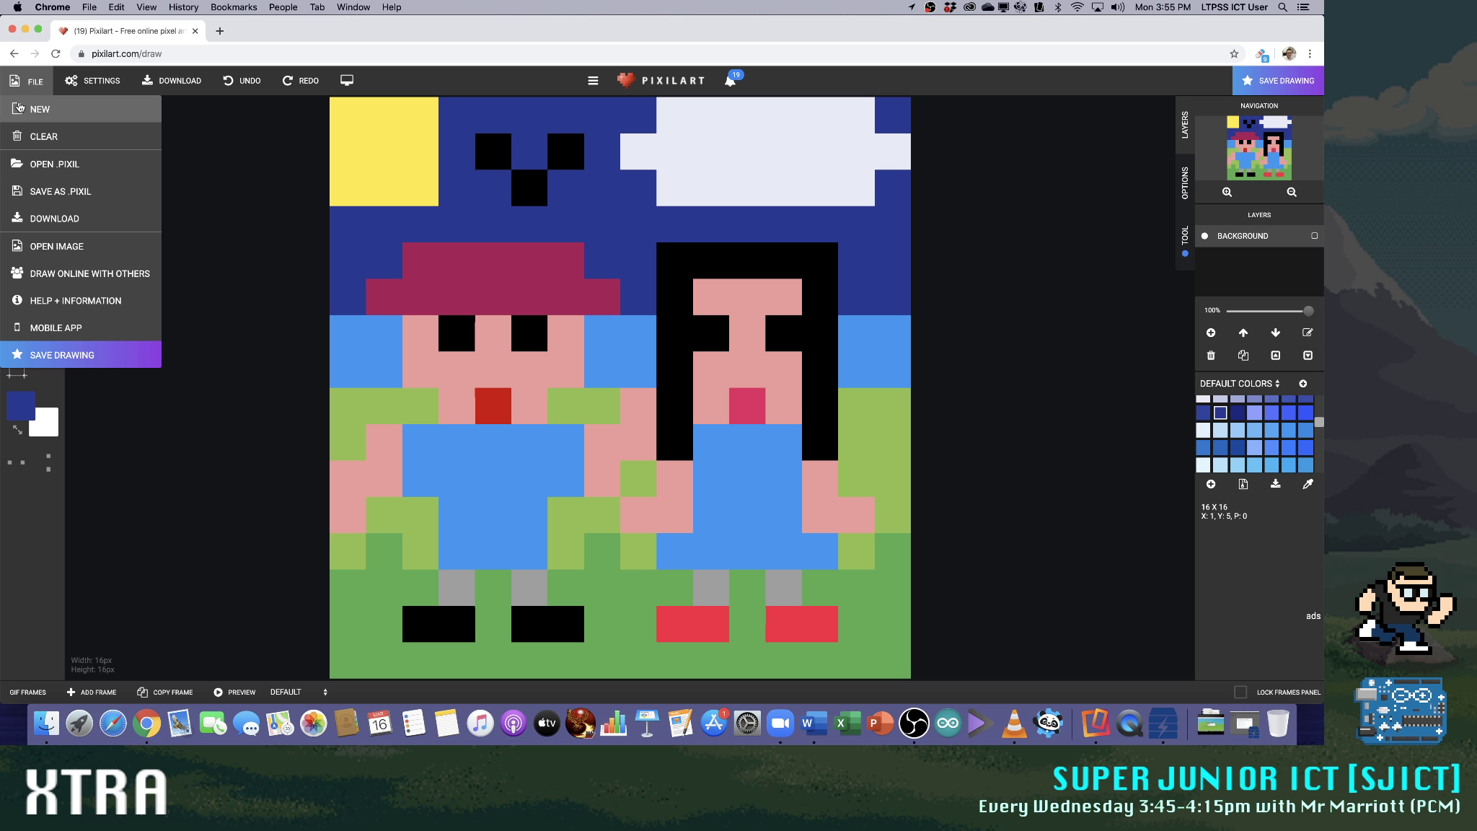
pyautogui.click(46, 193)
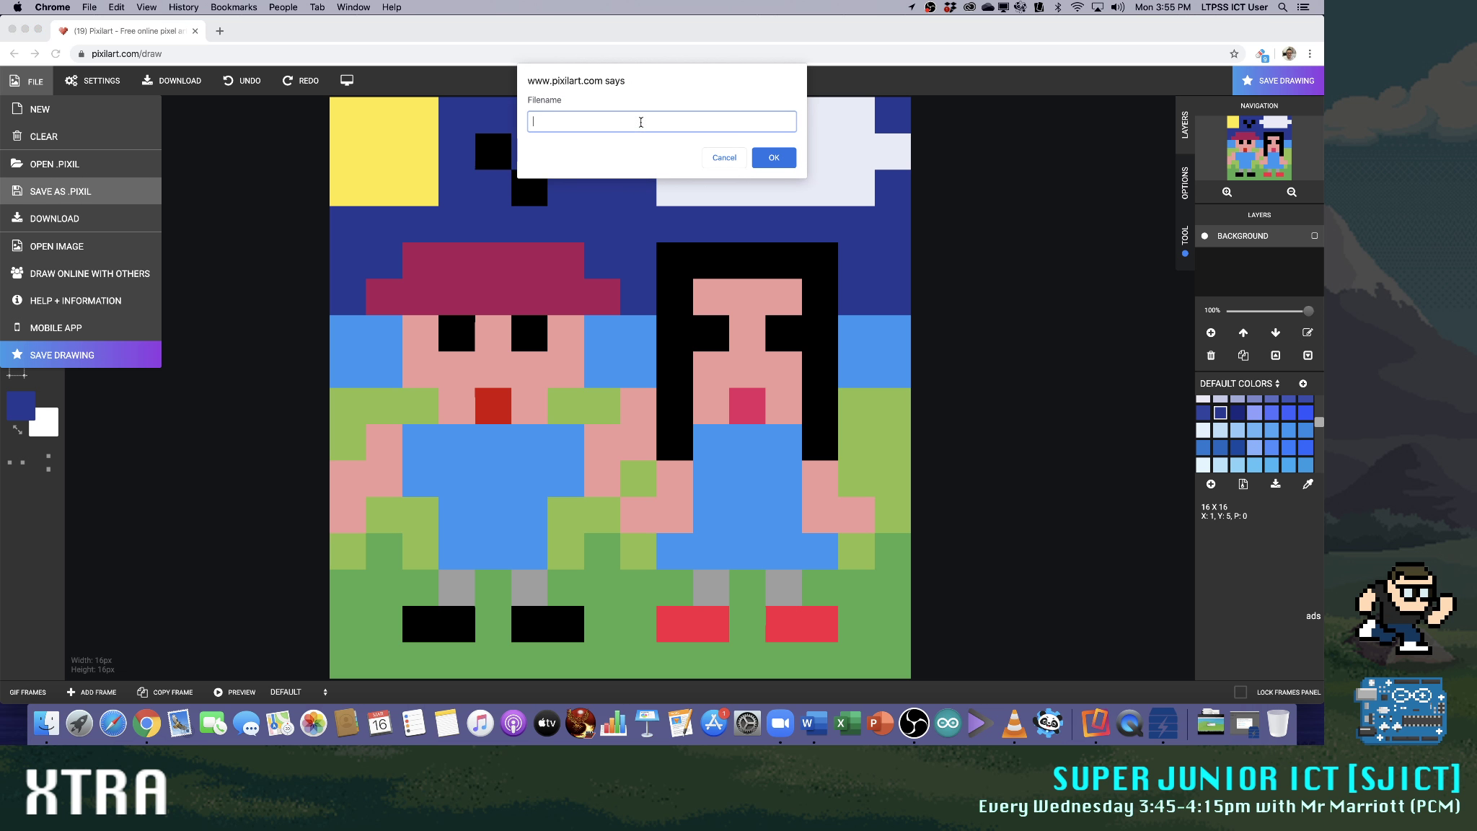
pyautogui.write('2 people pcm')
pyautogui.press('Return')
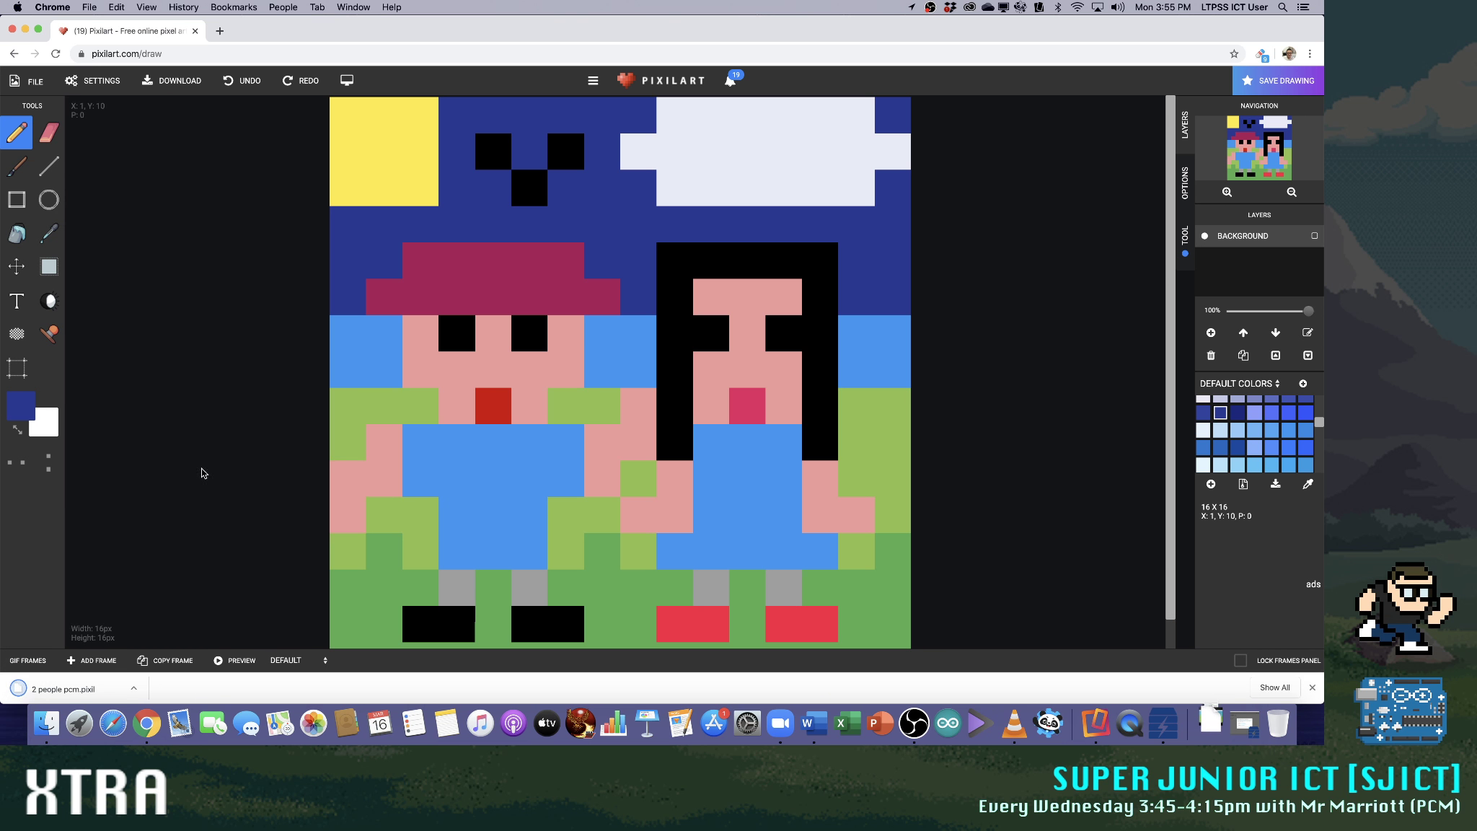
pyautogui.click(42, 79)
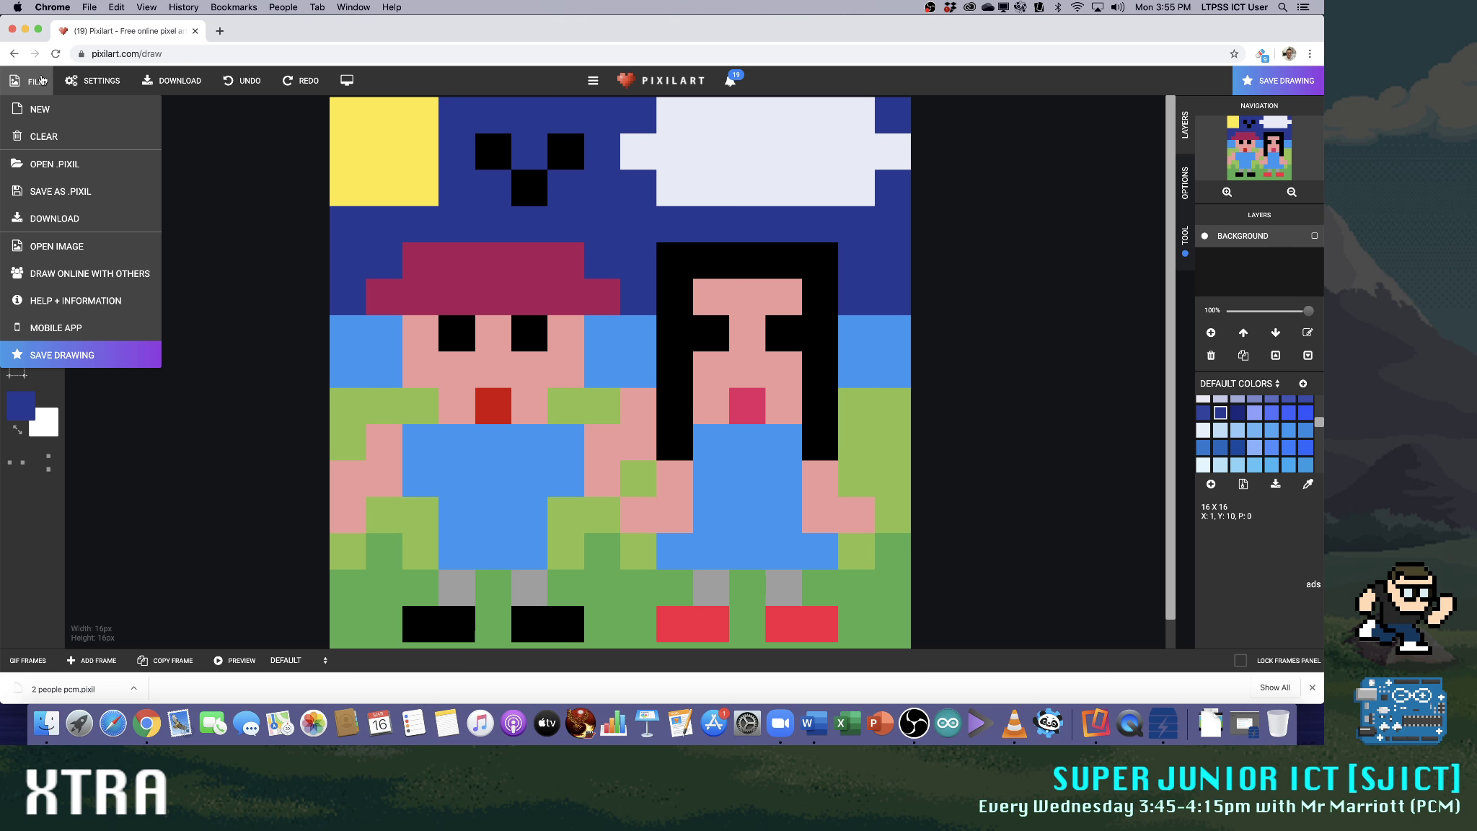
pyautogui.click(107, 247)
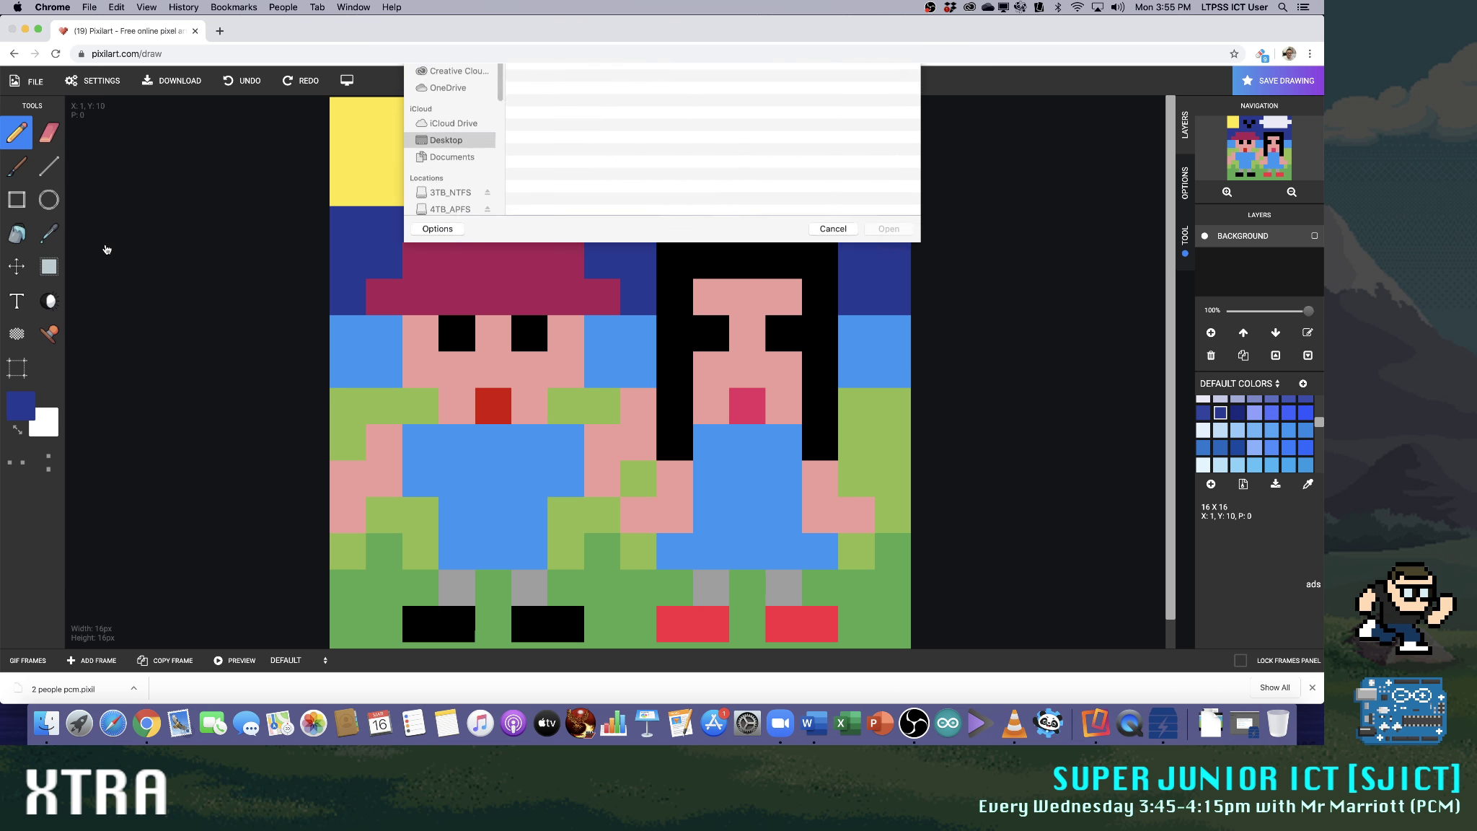
pyautogui.click(833, 339)
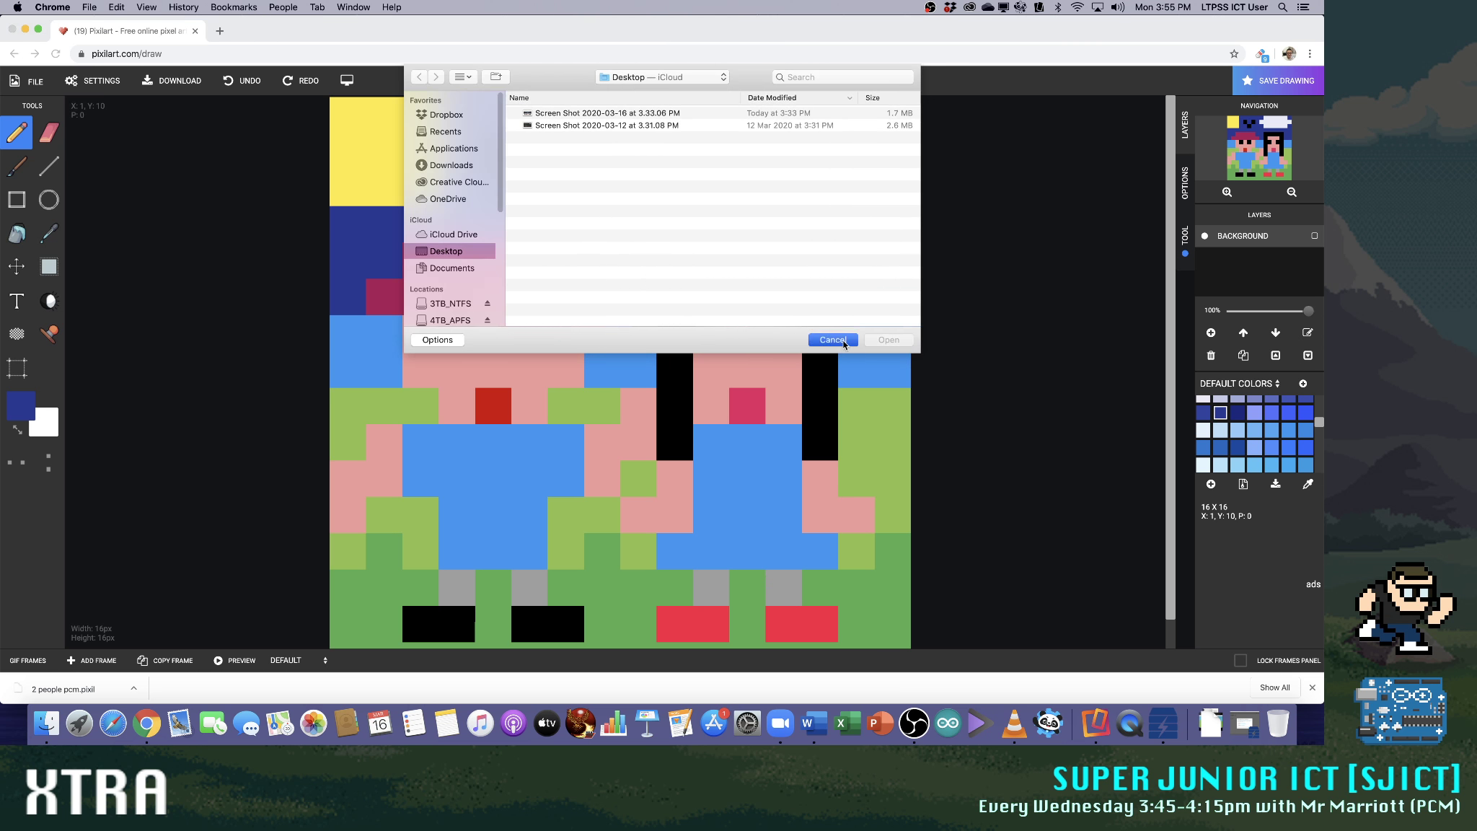
# Open the download options and set both the drawing and the layers size to 480x480
pyautogui.click(15, 85)
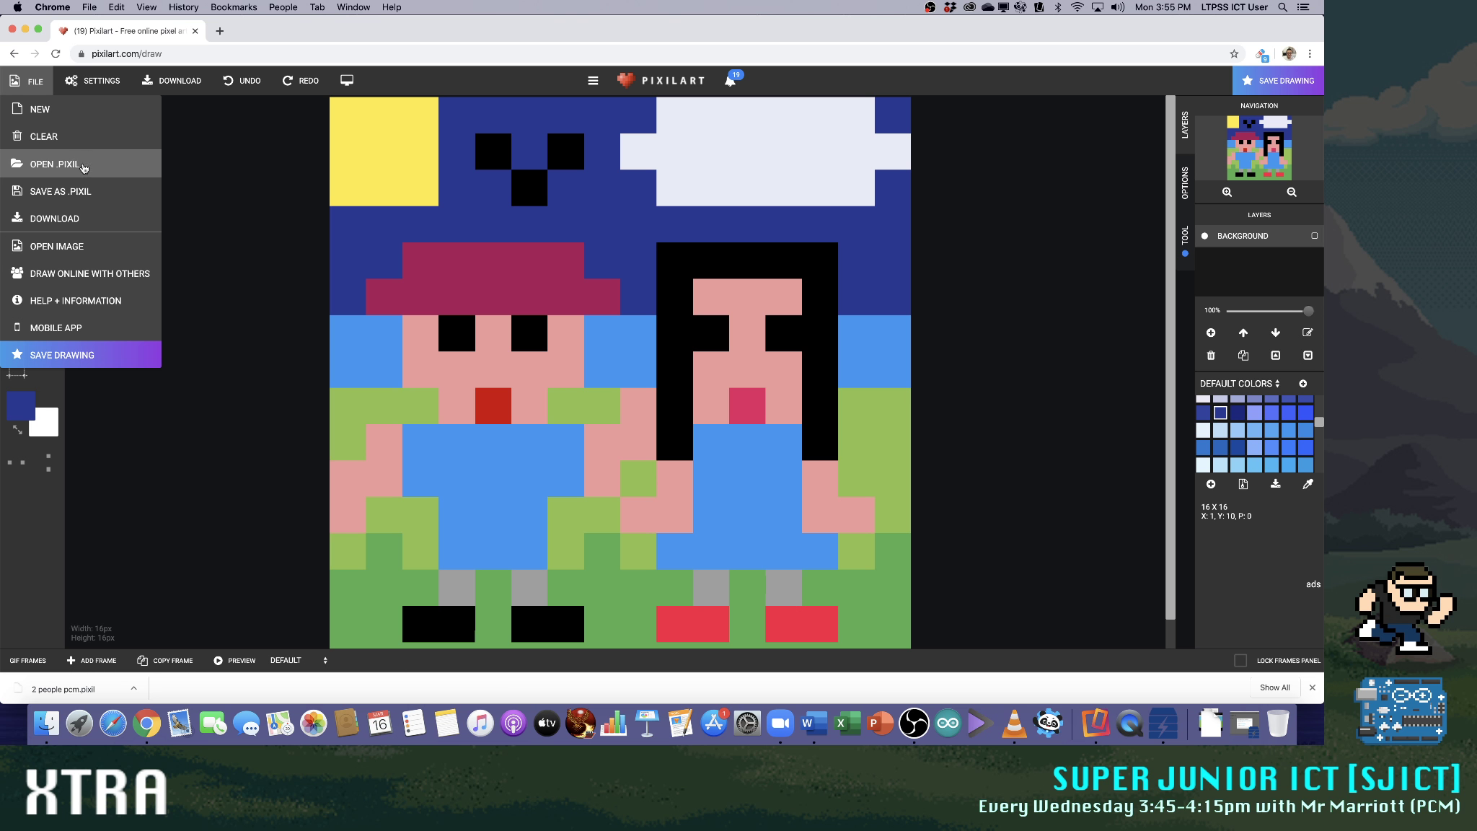
pyautogui.click(75, 219)
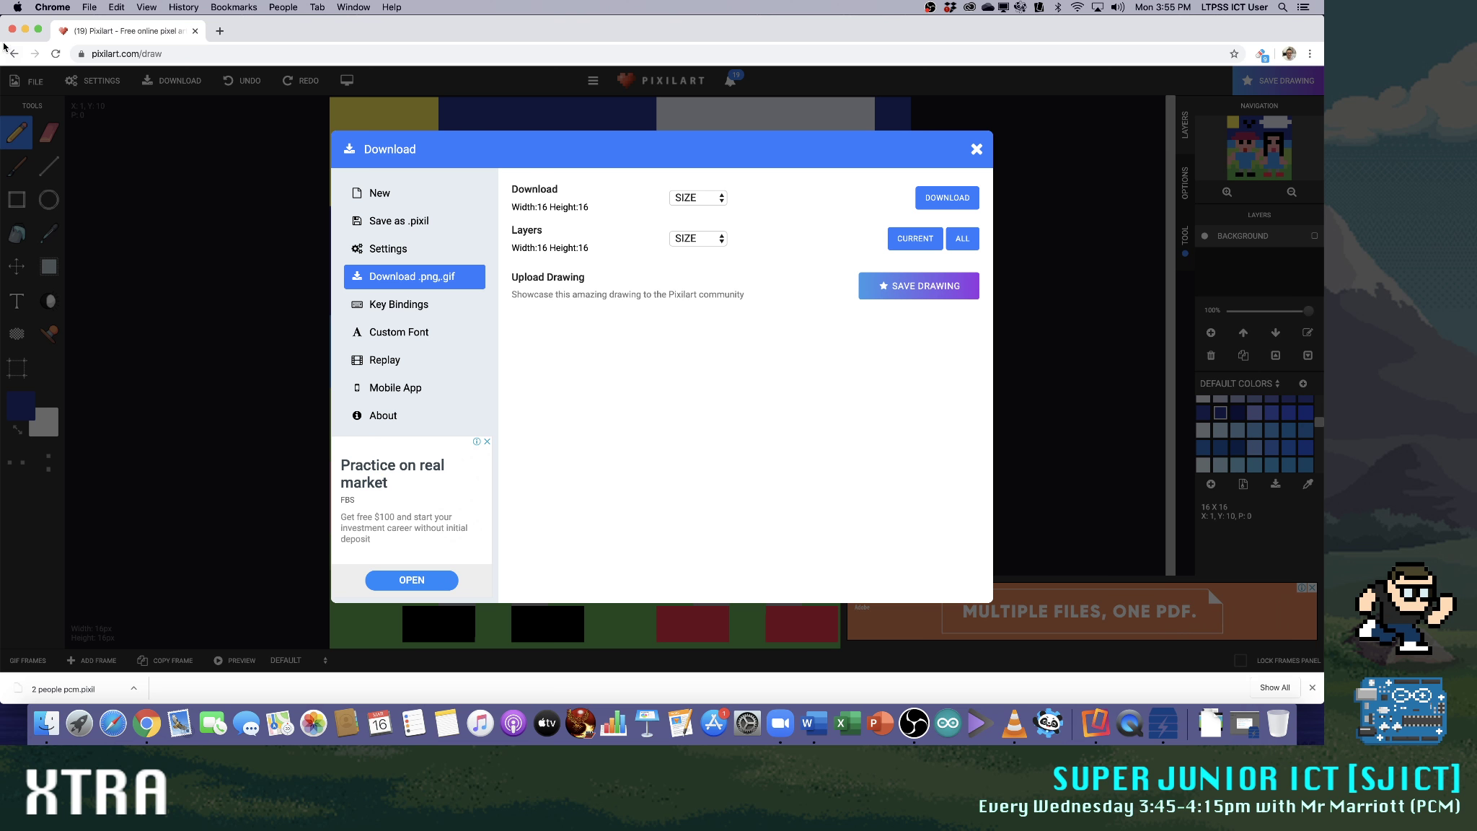
pyautogui.click(714, 198)
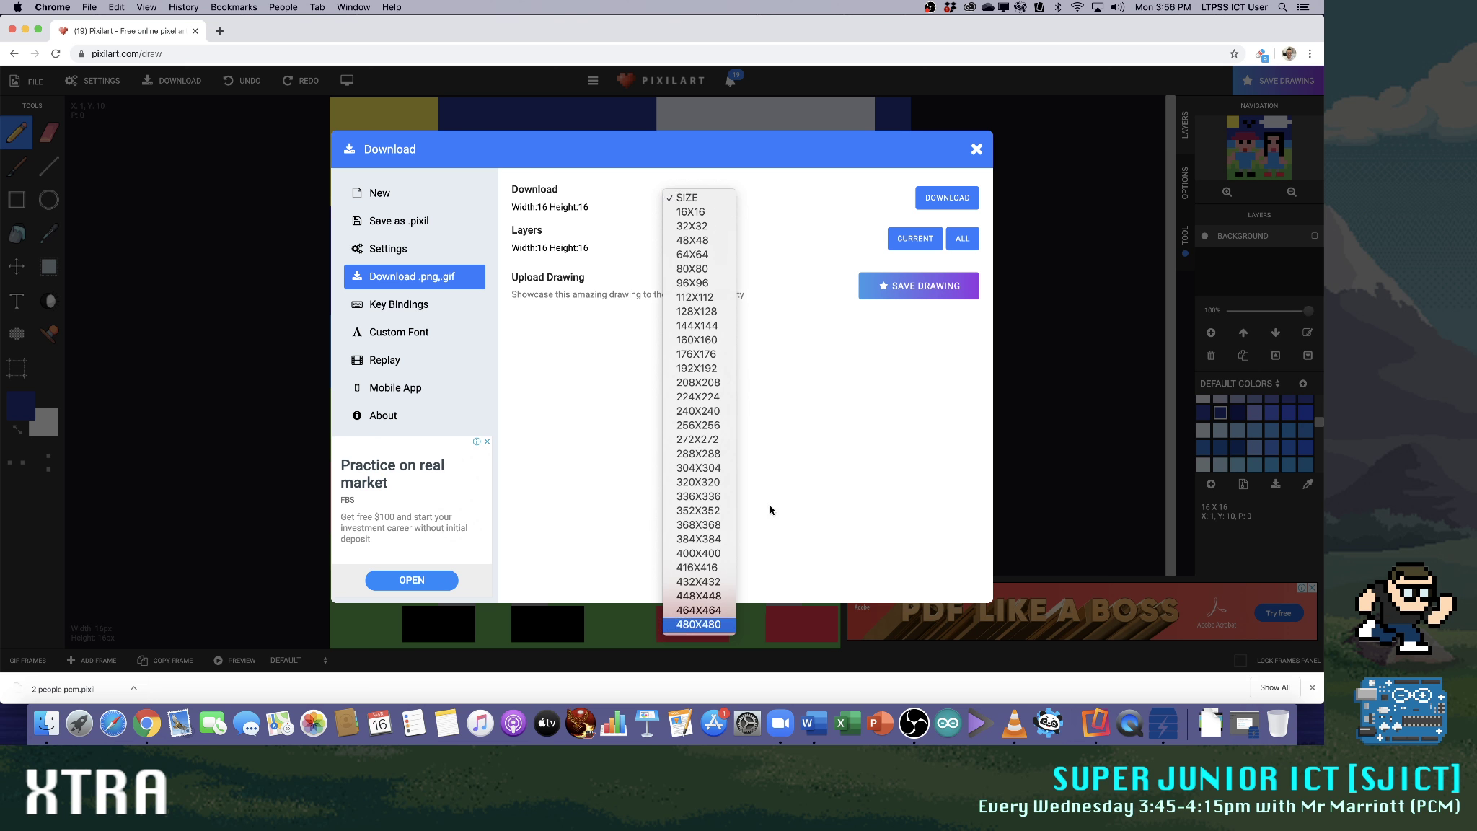
pyautogui.press('Return')
pyautogui.click(730, 239)
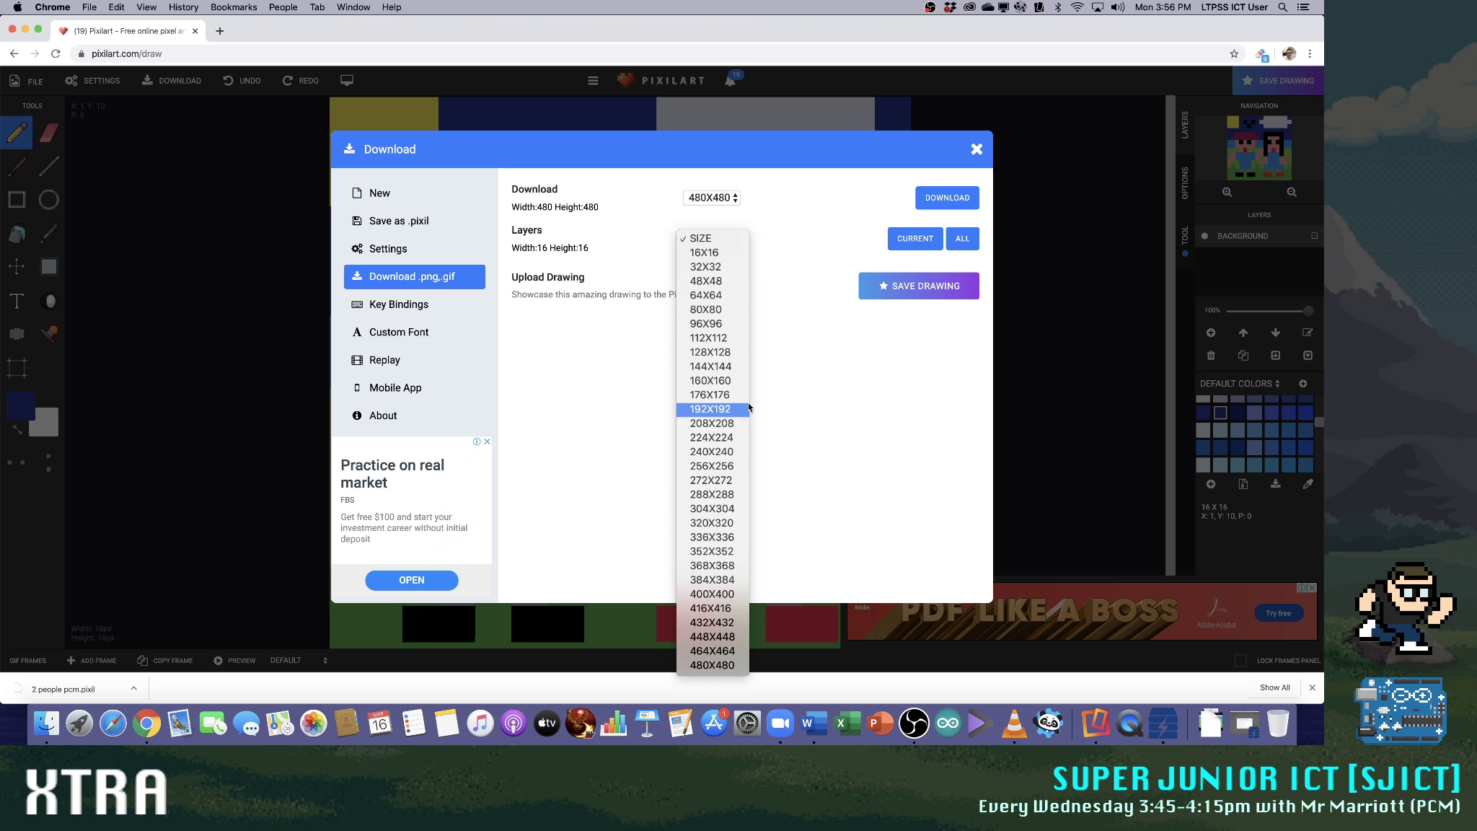
pyautogui.click(713, 665)
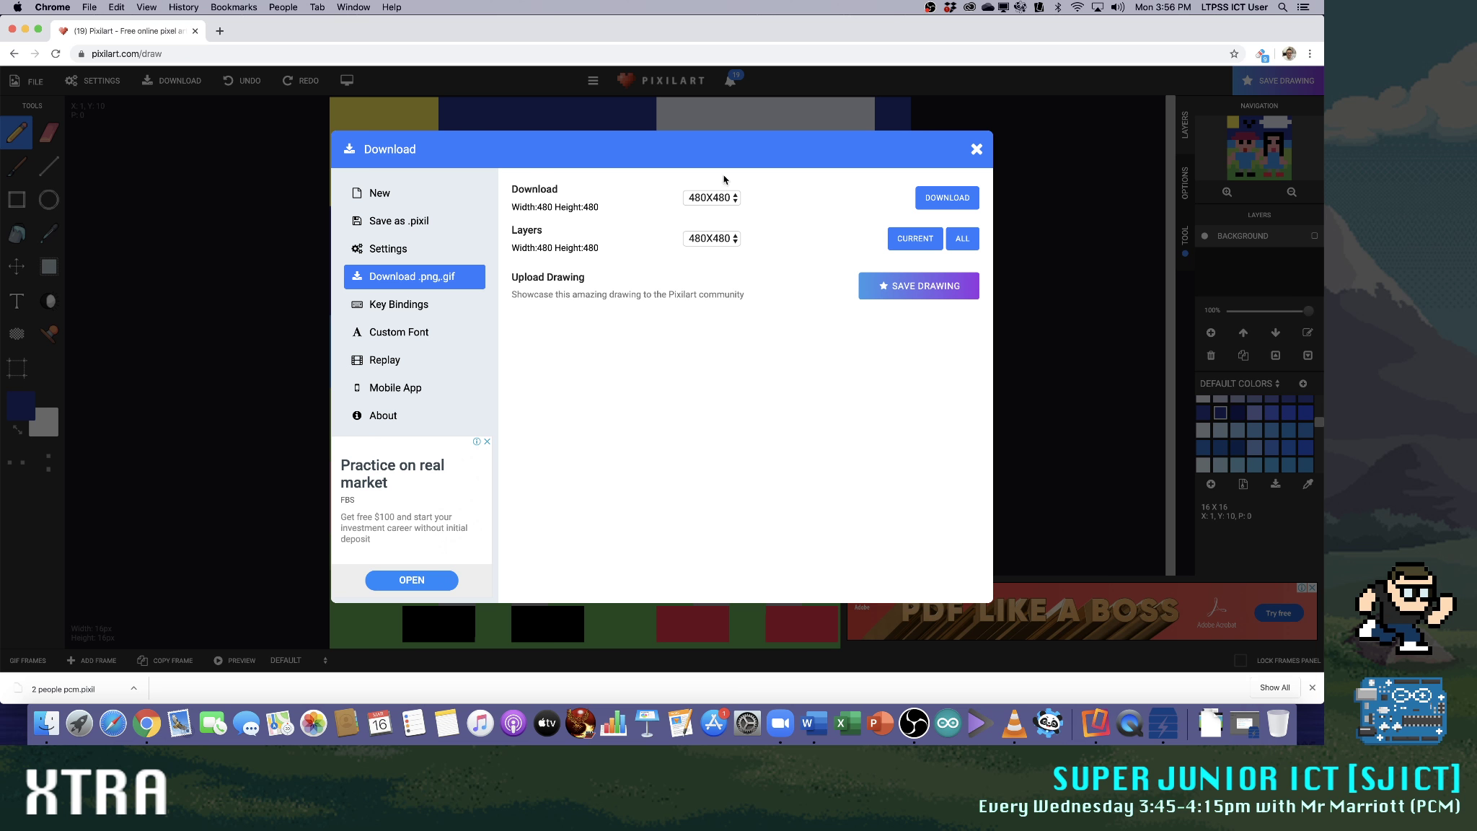
# Upload the drawing to the online gallery with the title 2 people PCM
pyautogui.click(937, 286)
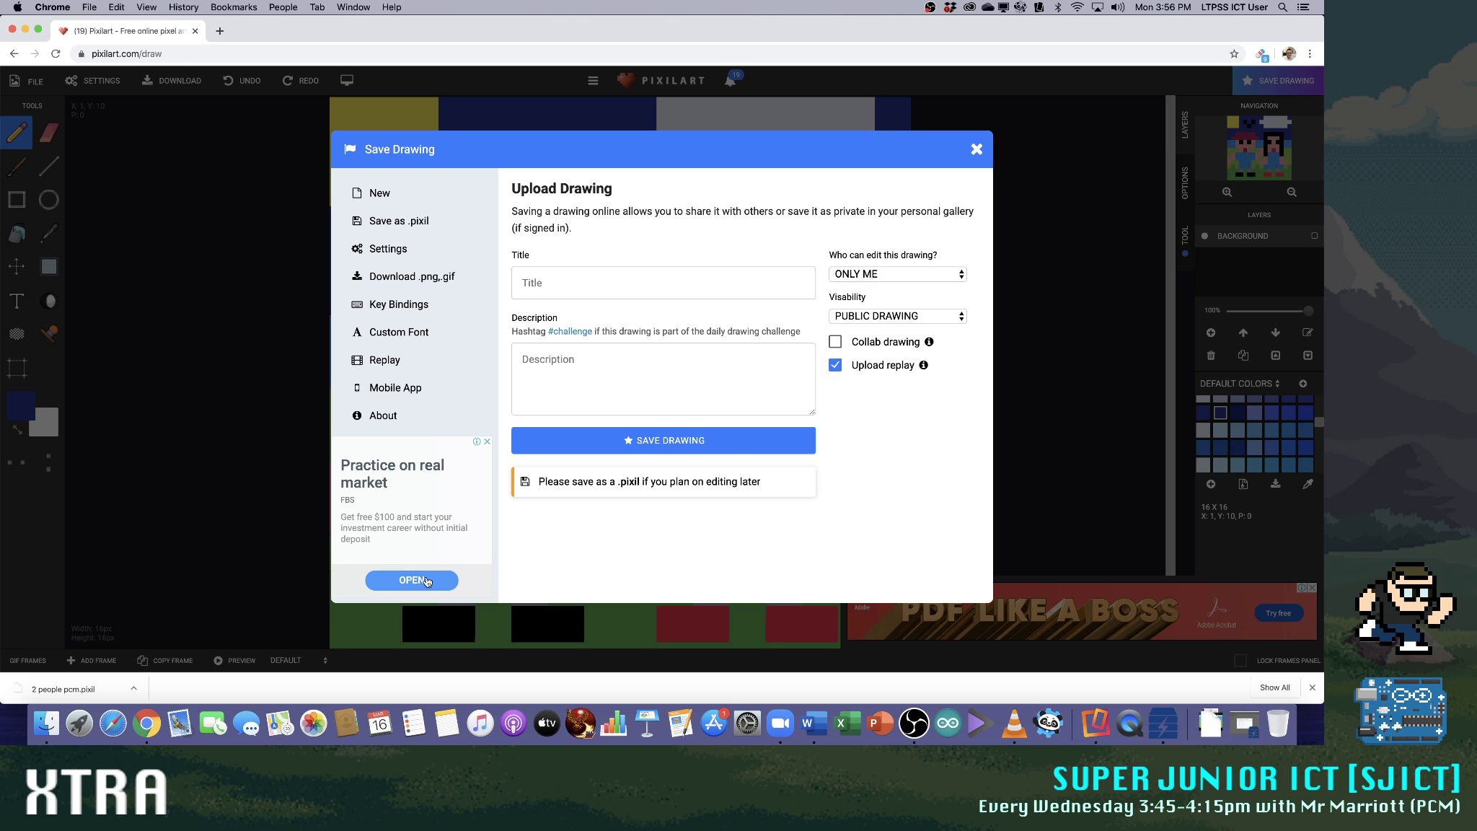
pyautogui.click(658, 443)
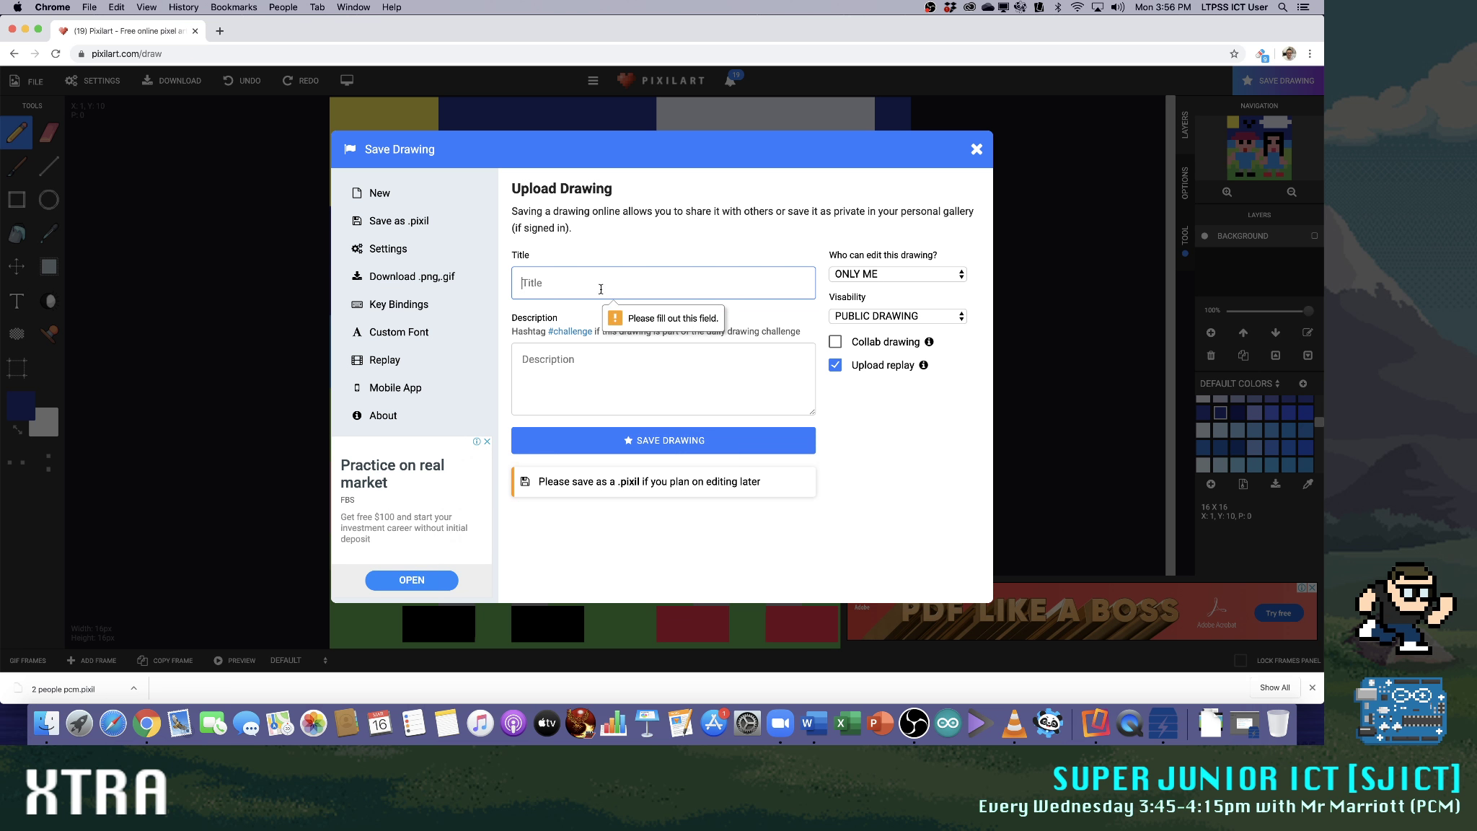
pyautogui.write('2 people PCM')
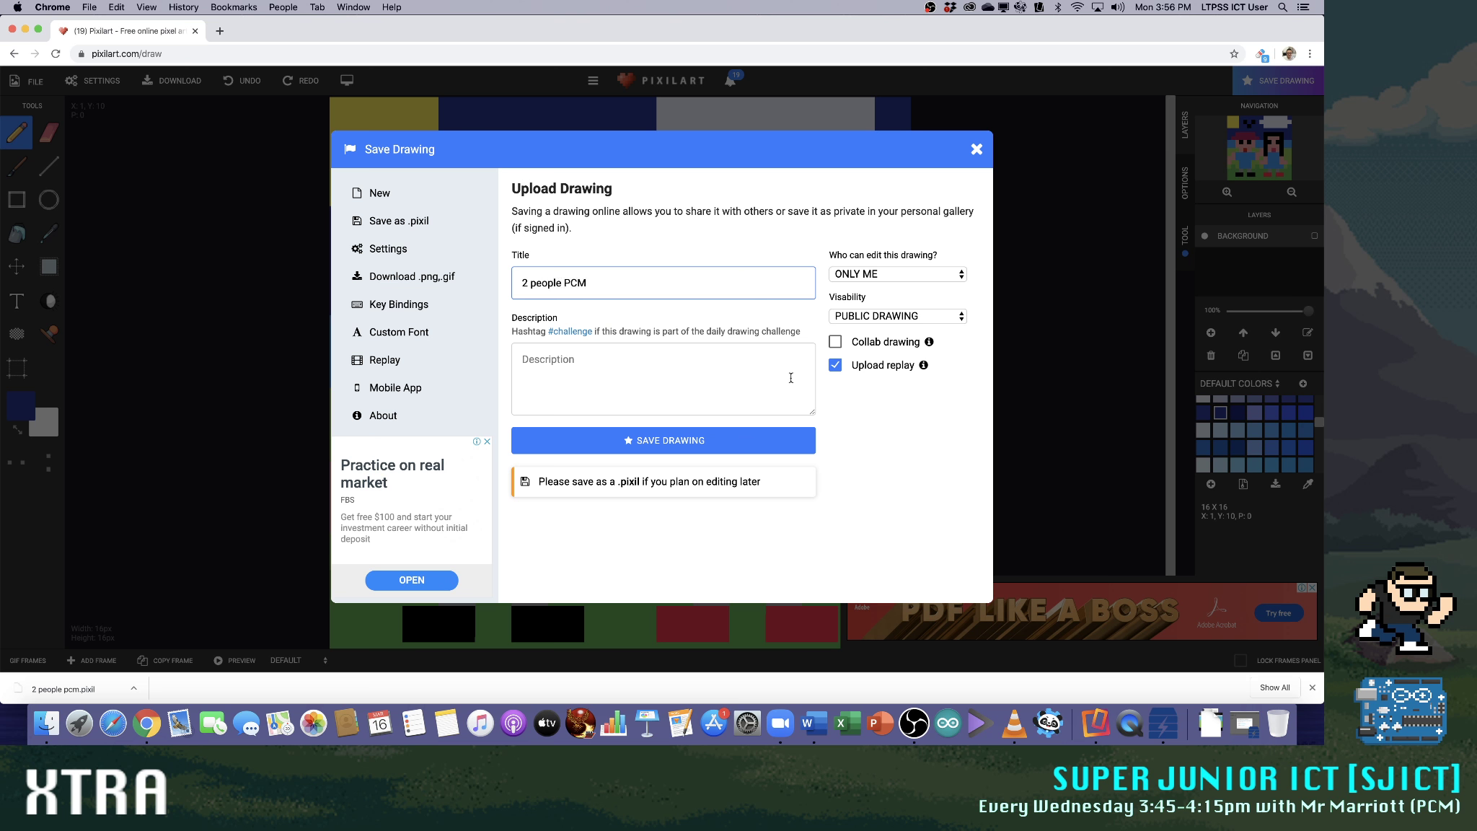
pyautogui.click(730, 438)
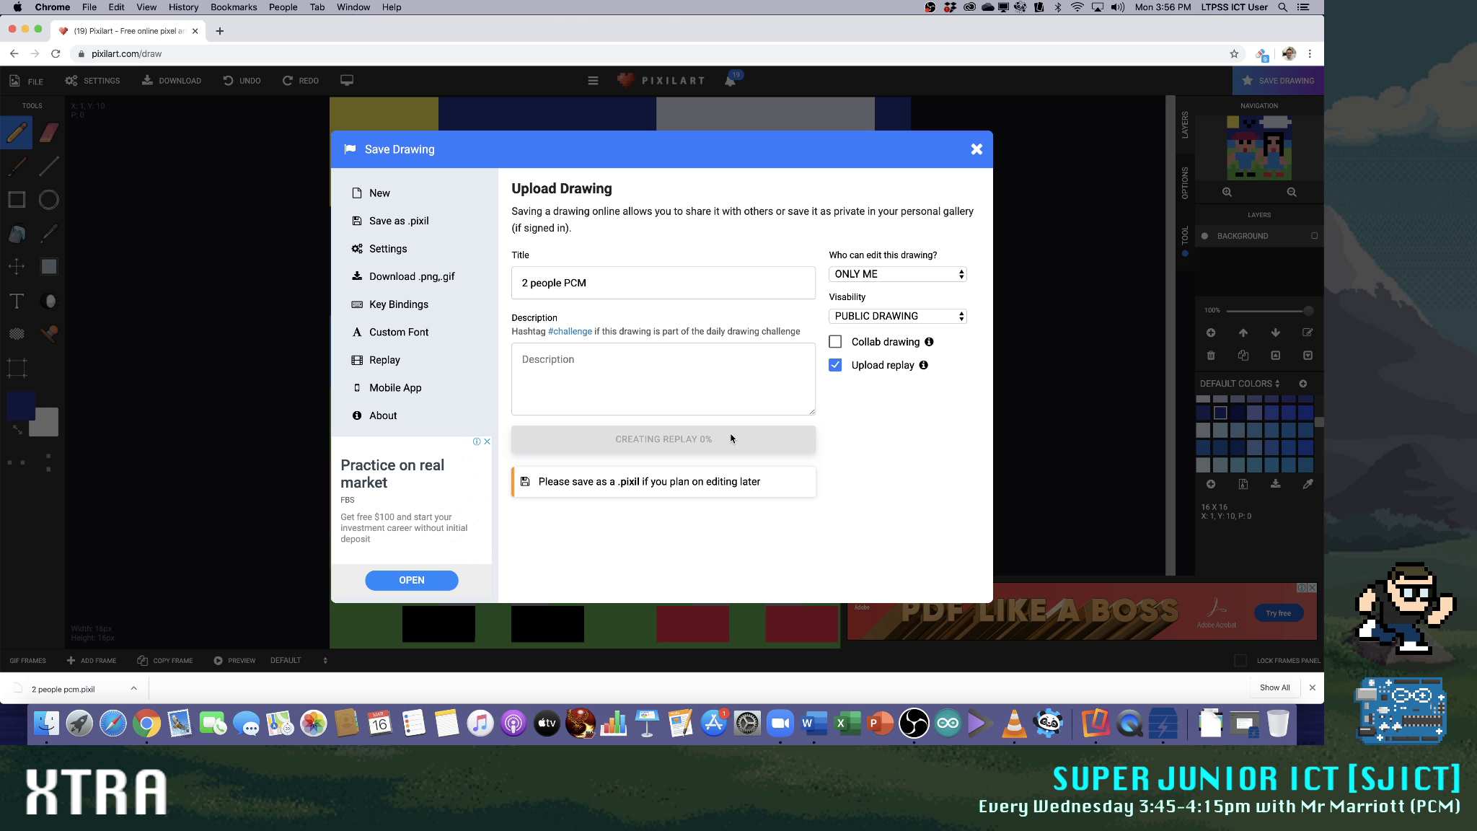
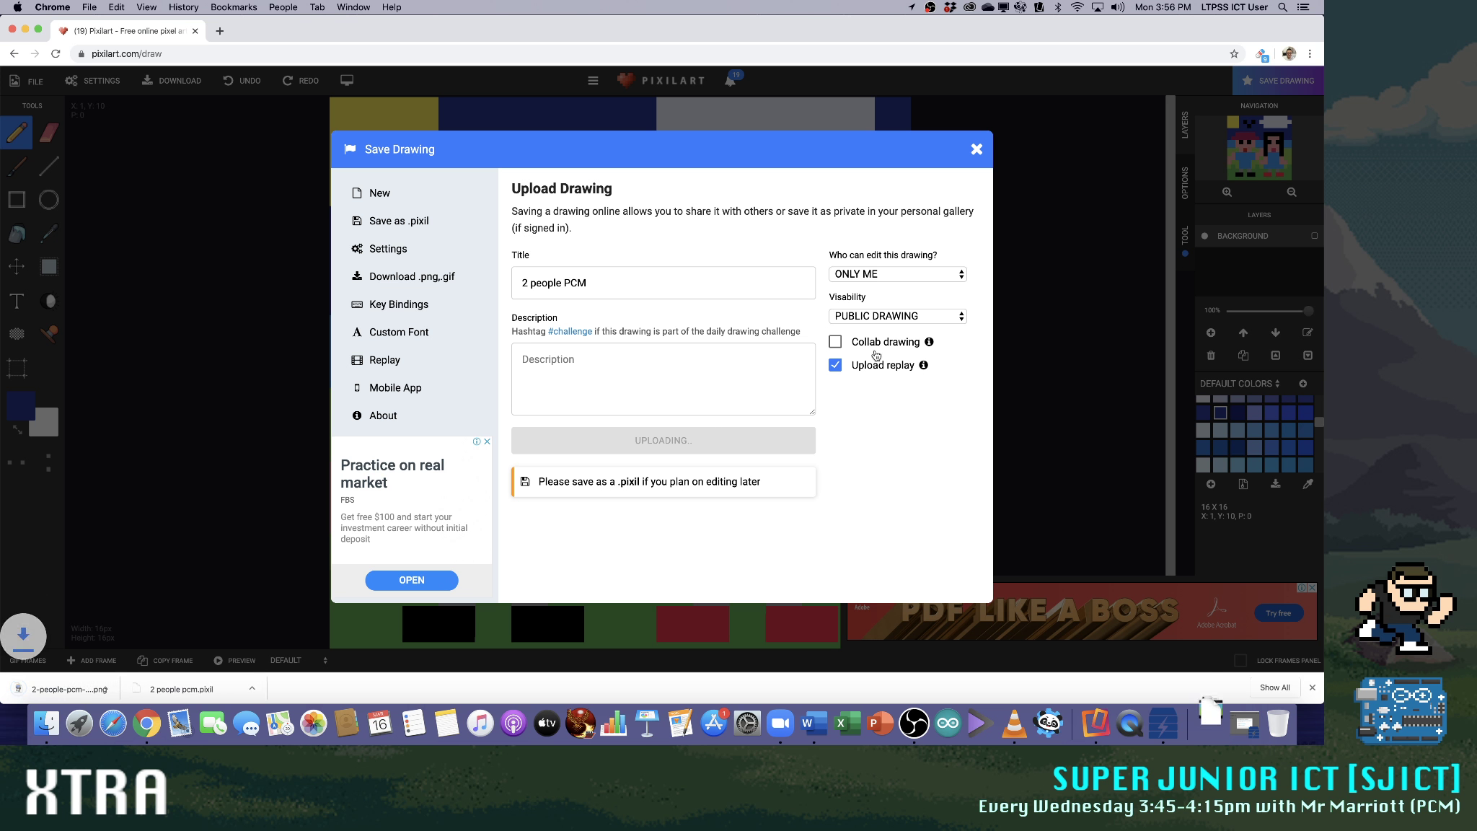
# View the downloaded 2-people-pcm-pixilart.png enlarged in Preview and close it
pyautogui.click(85, 690)
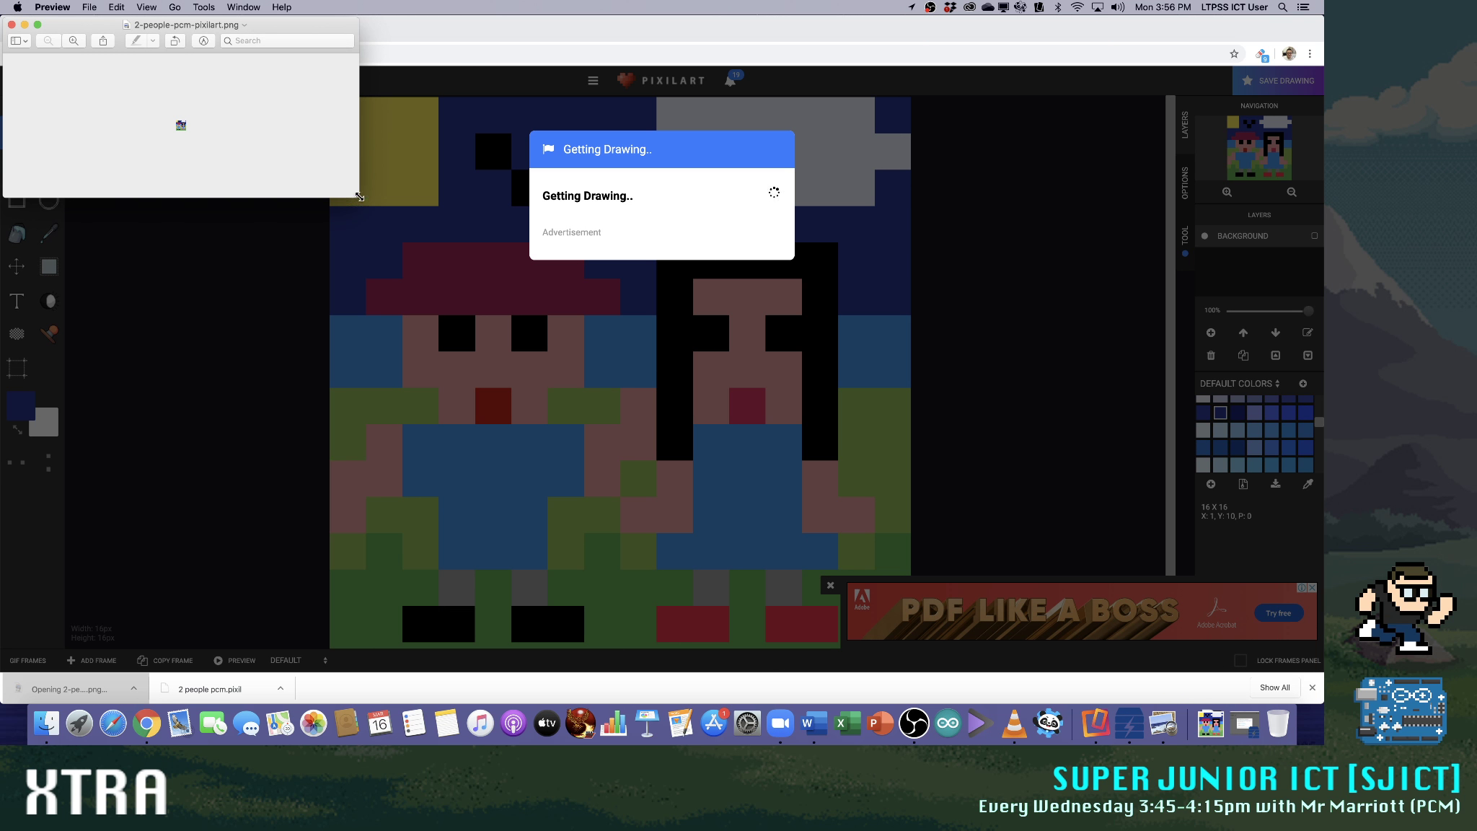
pyautogui.moveTo(353, 197); pyautogui.dragTo(659, 520)
pyautogui.click(76, 41)
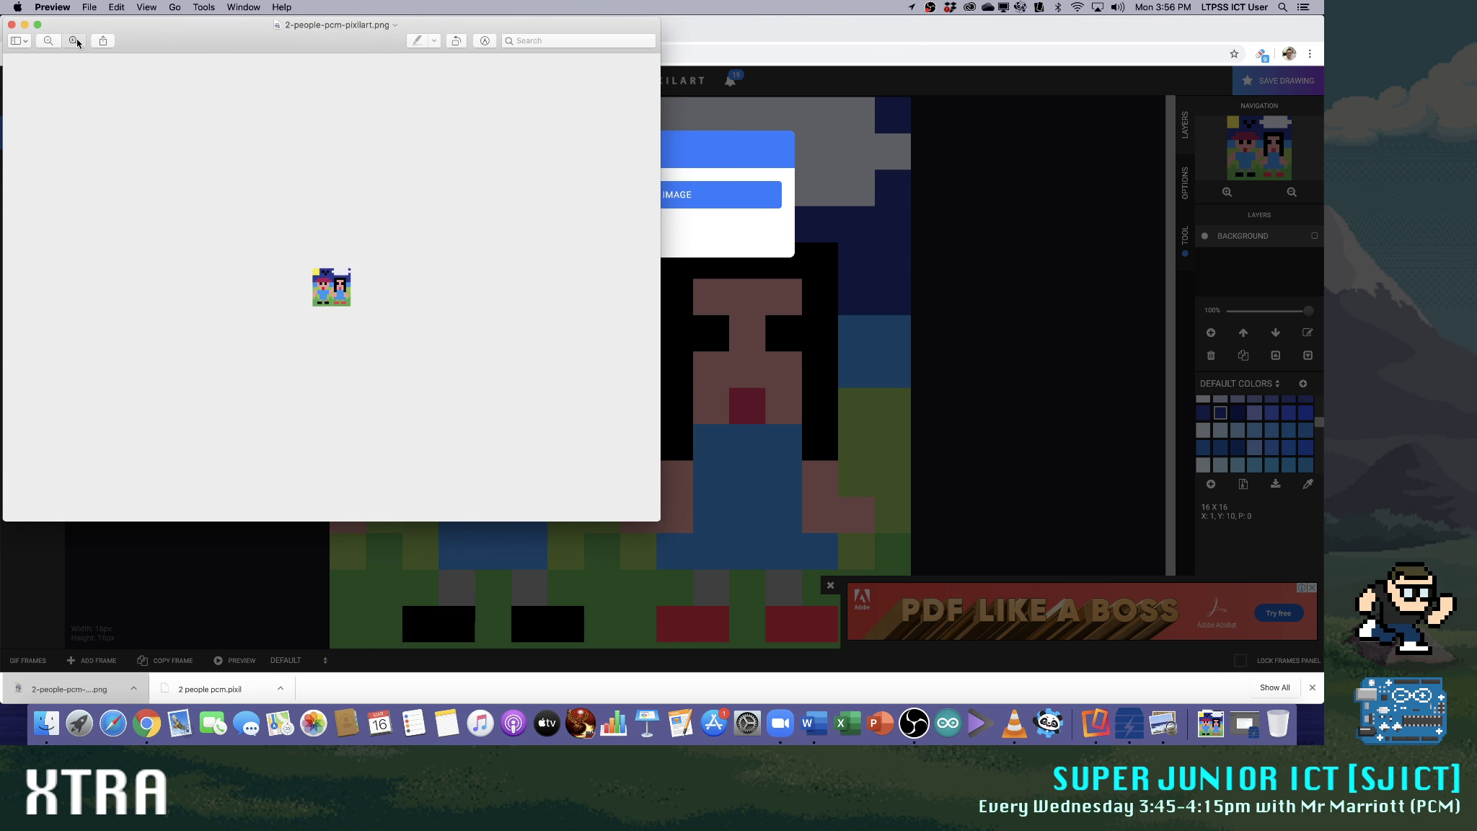
pyautogui.click(12, 25)
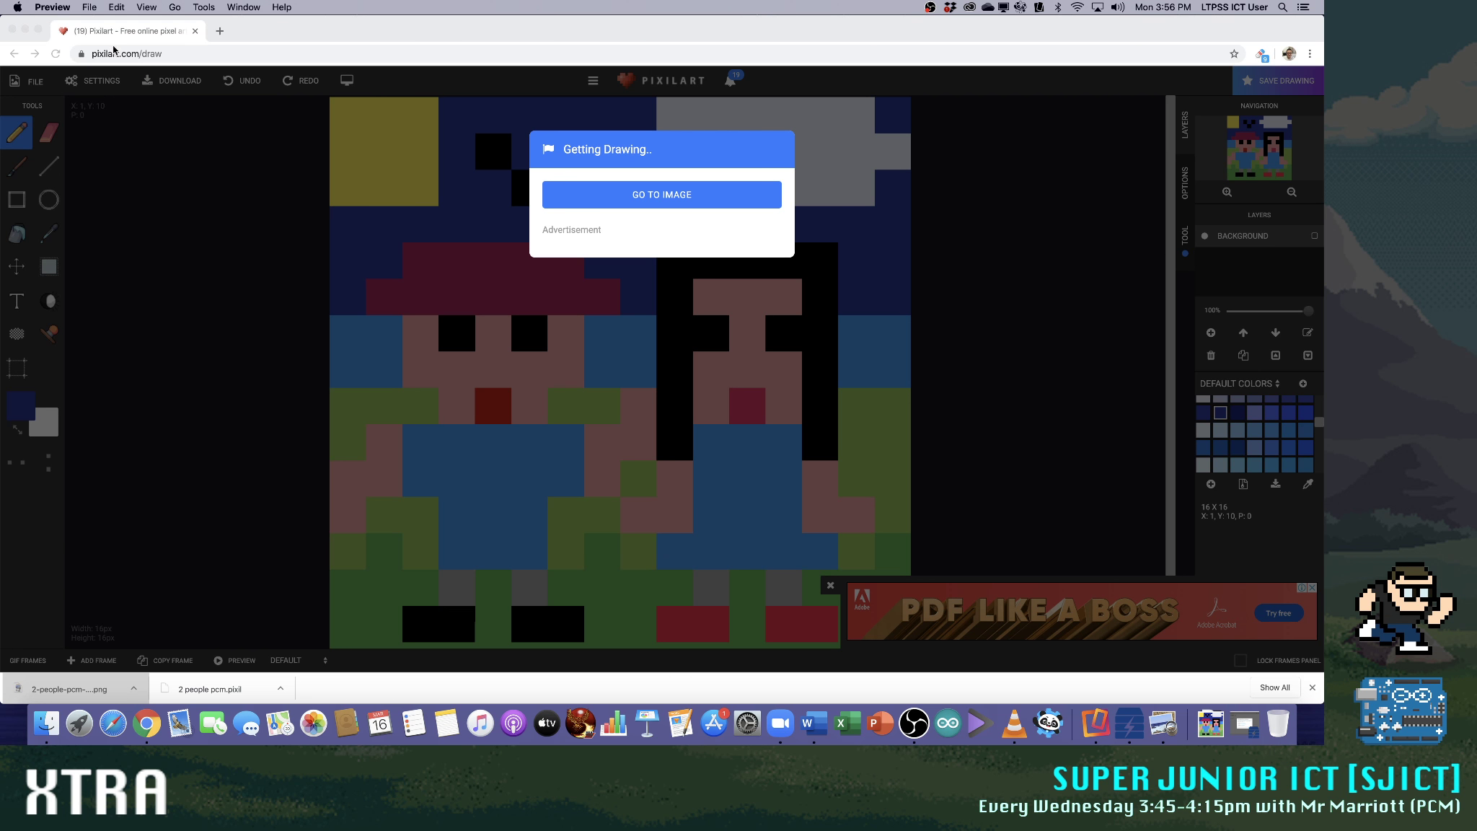
# Go to the uploaded drawing's gallery page and save its picture as a PNG image in the Downloads folder
pyautogui.click(577, 194)
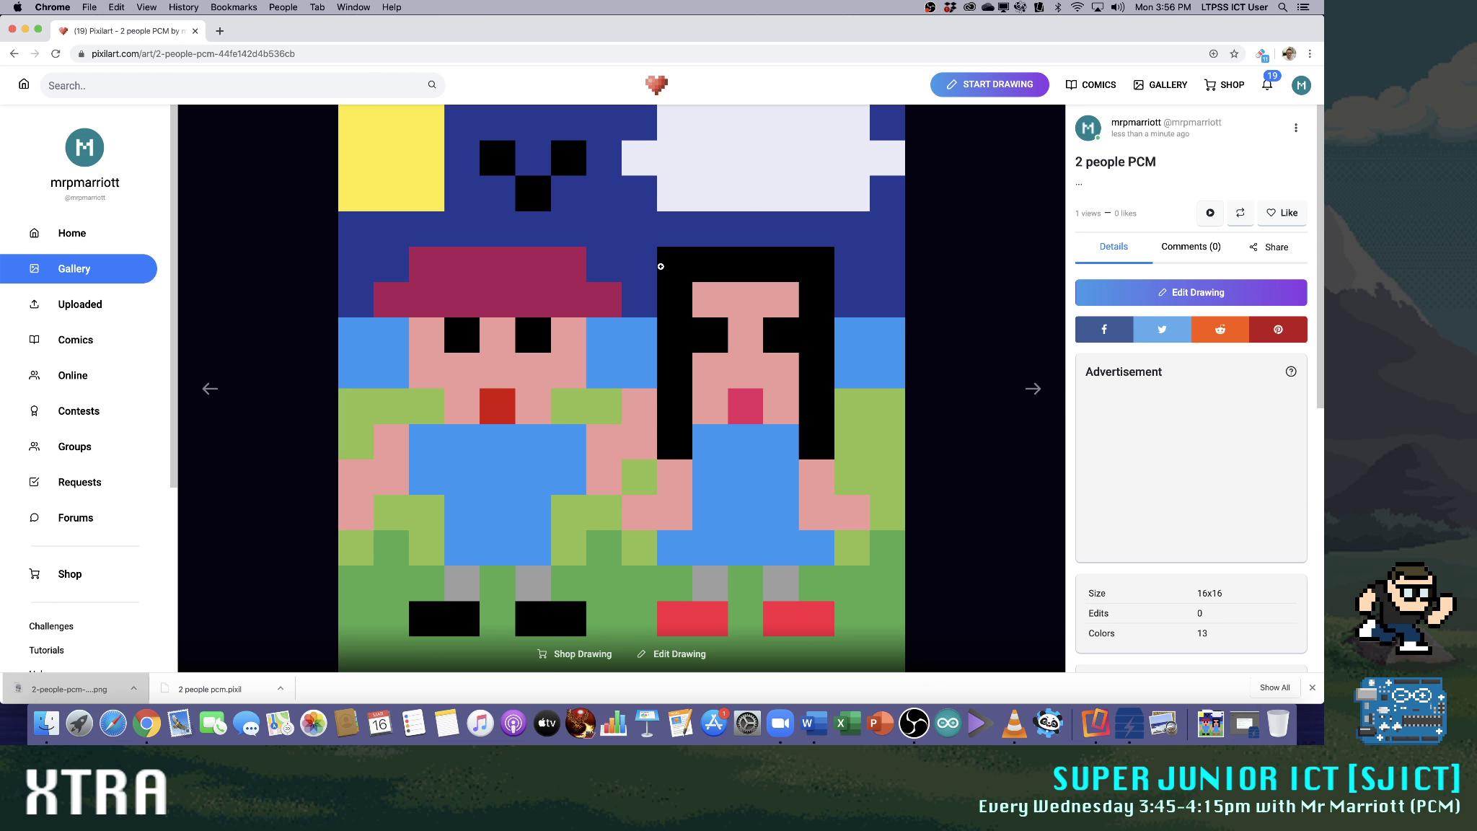
pyautogui.rightClick(685, 267)
pyautogui.click(734, 287)
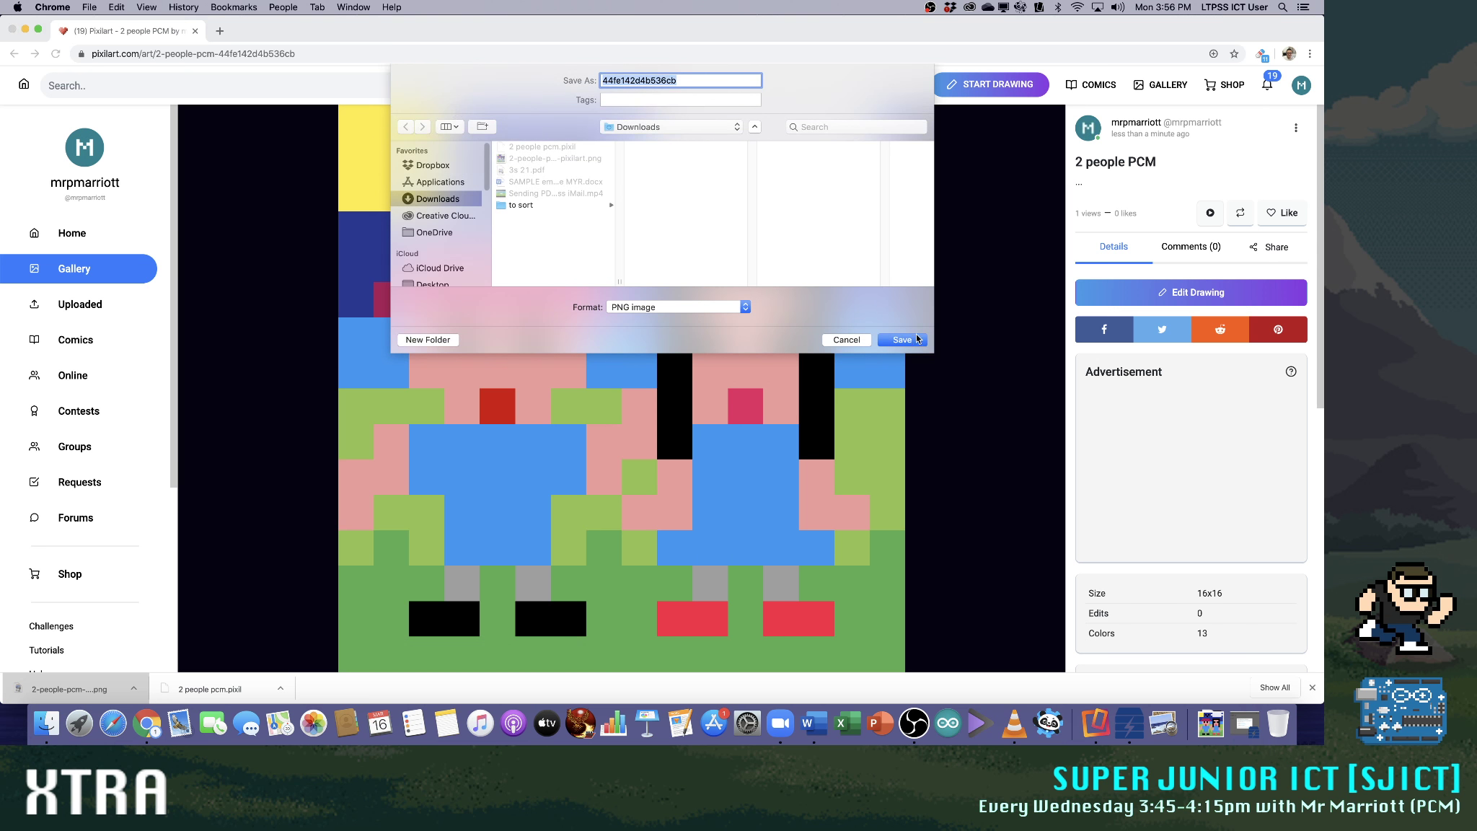
pyautogui.click(903, 339)
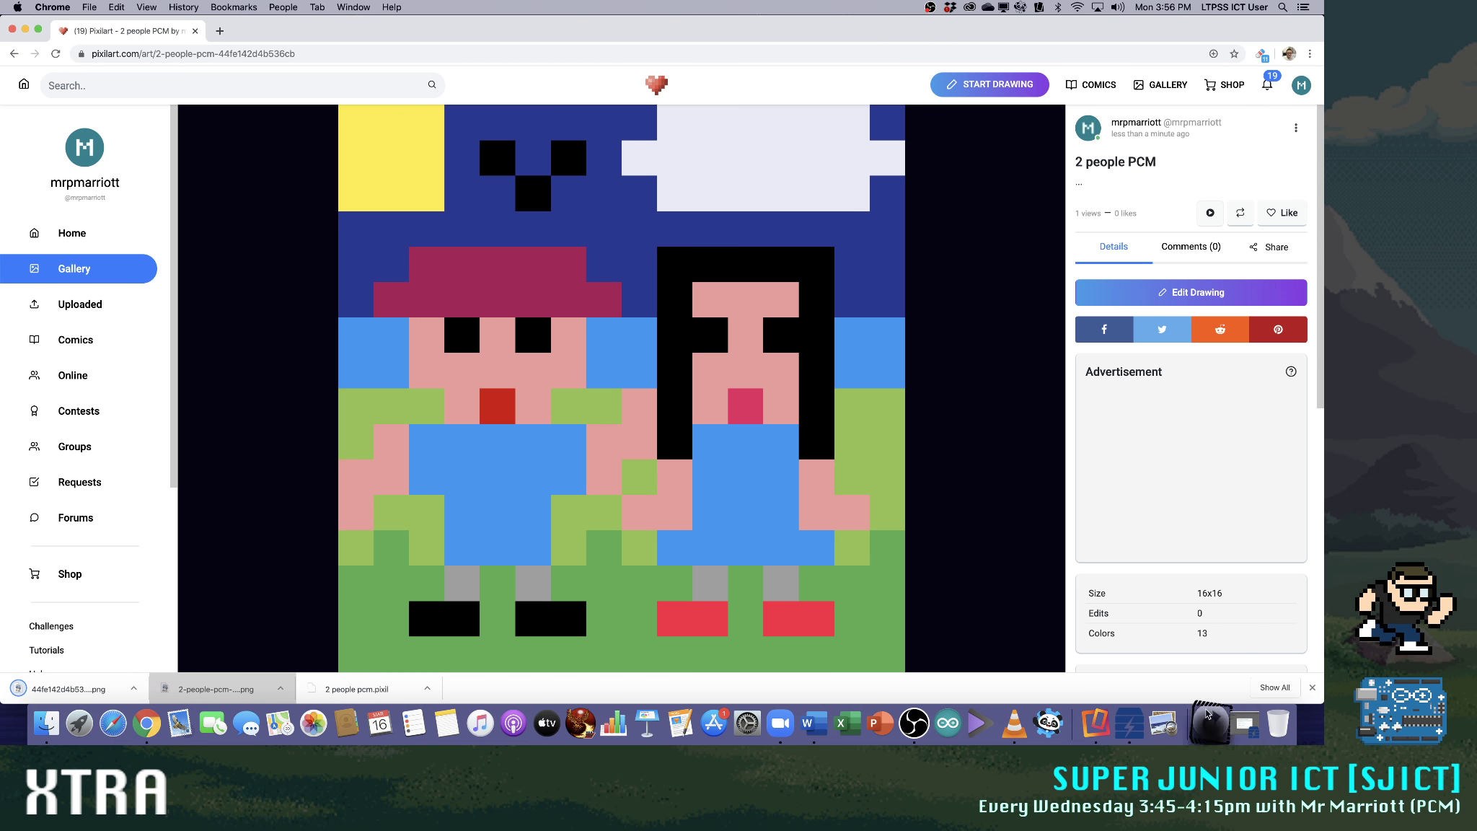
# Open the Downloads folder and view both 2-people-pcm-pixilart.png and 44fe142d4b536cb.png side by side in Preview
pyautogui.click(1208, 714)
pyautogui.click(1241, 392)
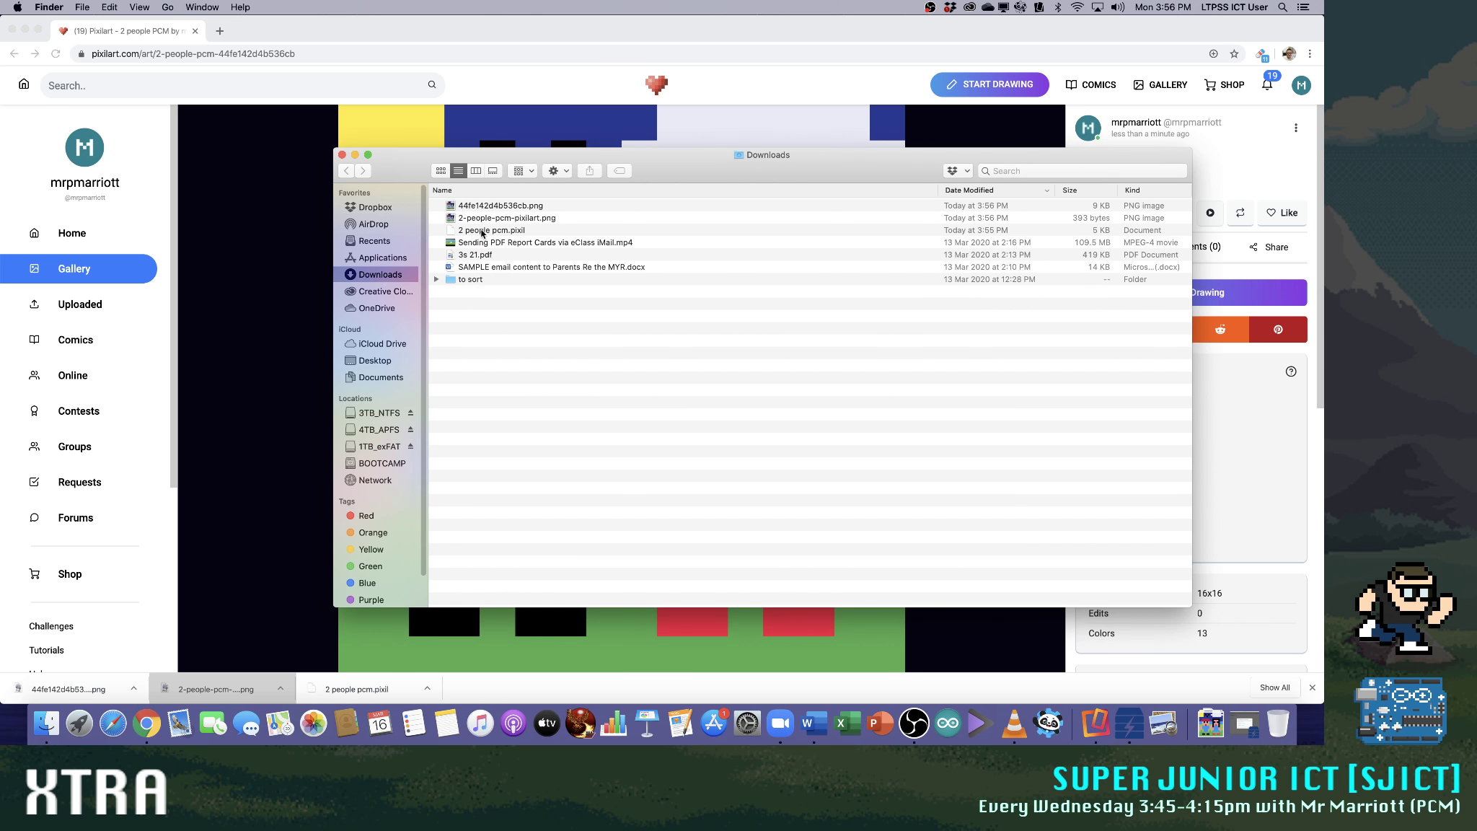
pyautogui.click(478, 219)
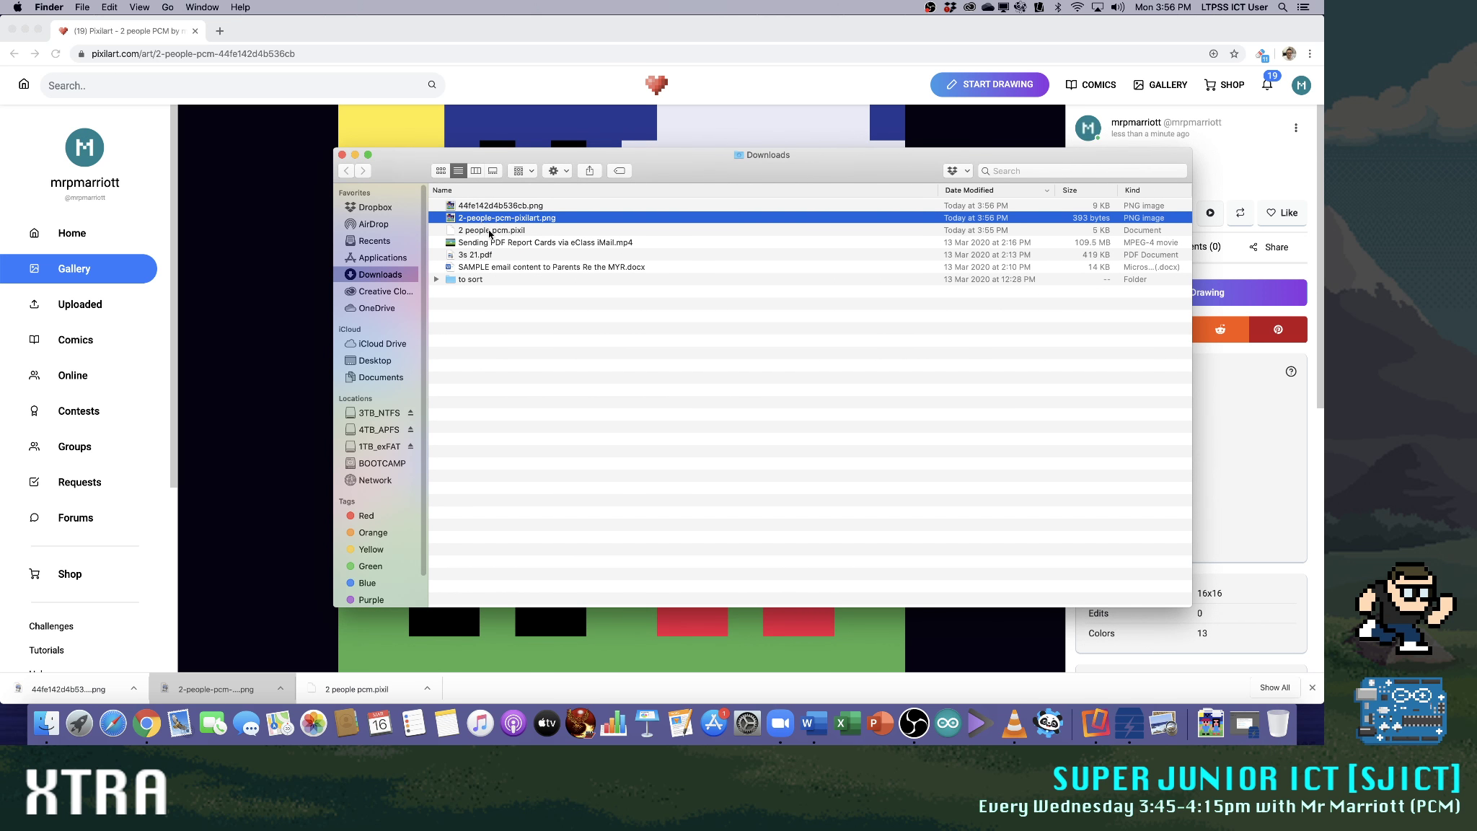
pyautogui.doubleClick(485, 218)
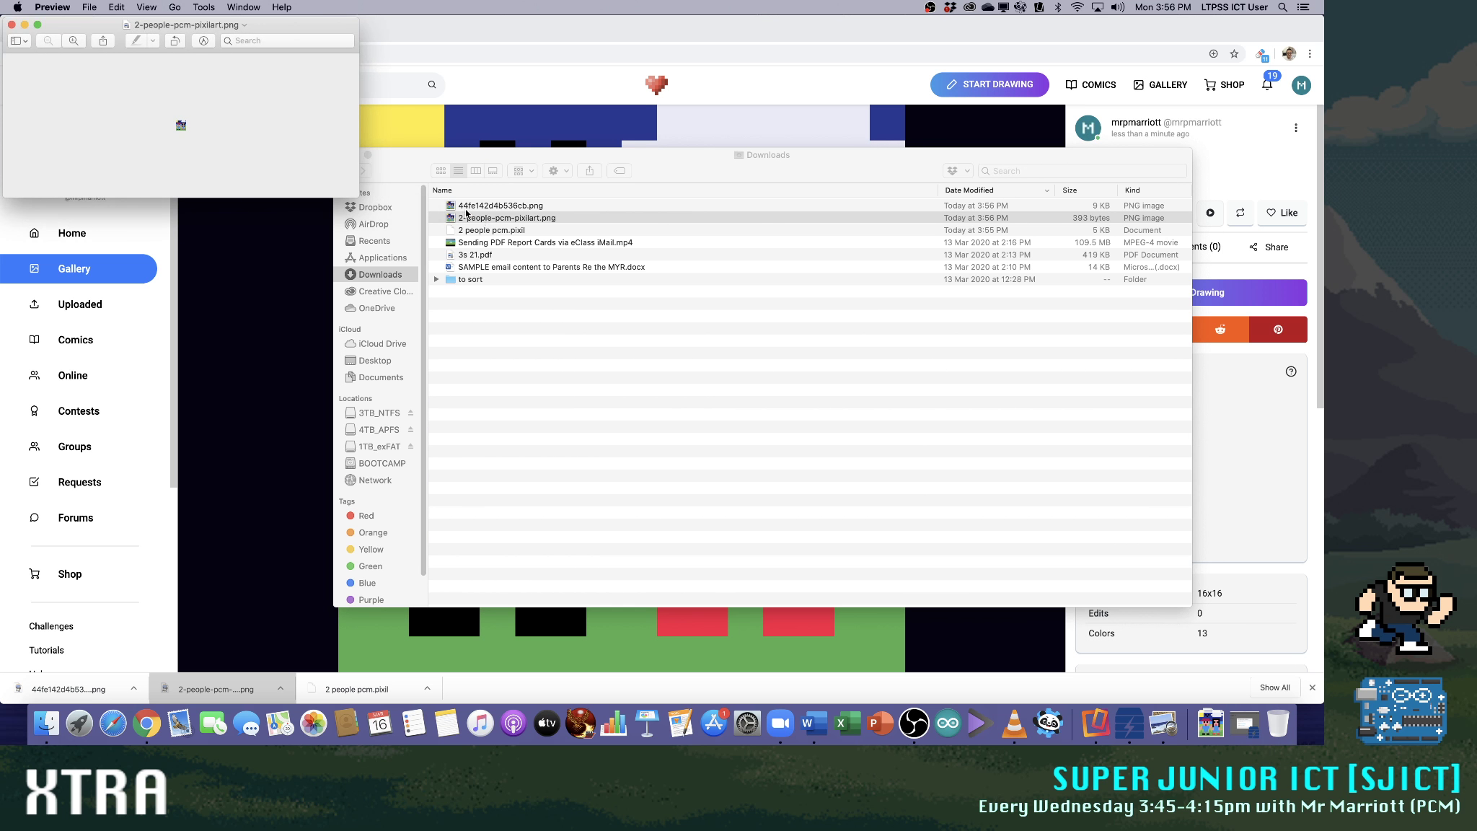
pyautogui.doubleClick(529, 207)
pyautogui.moveTo(373, 47); pyautogui.dragTo(776, 27)
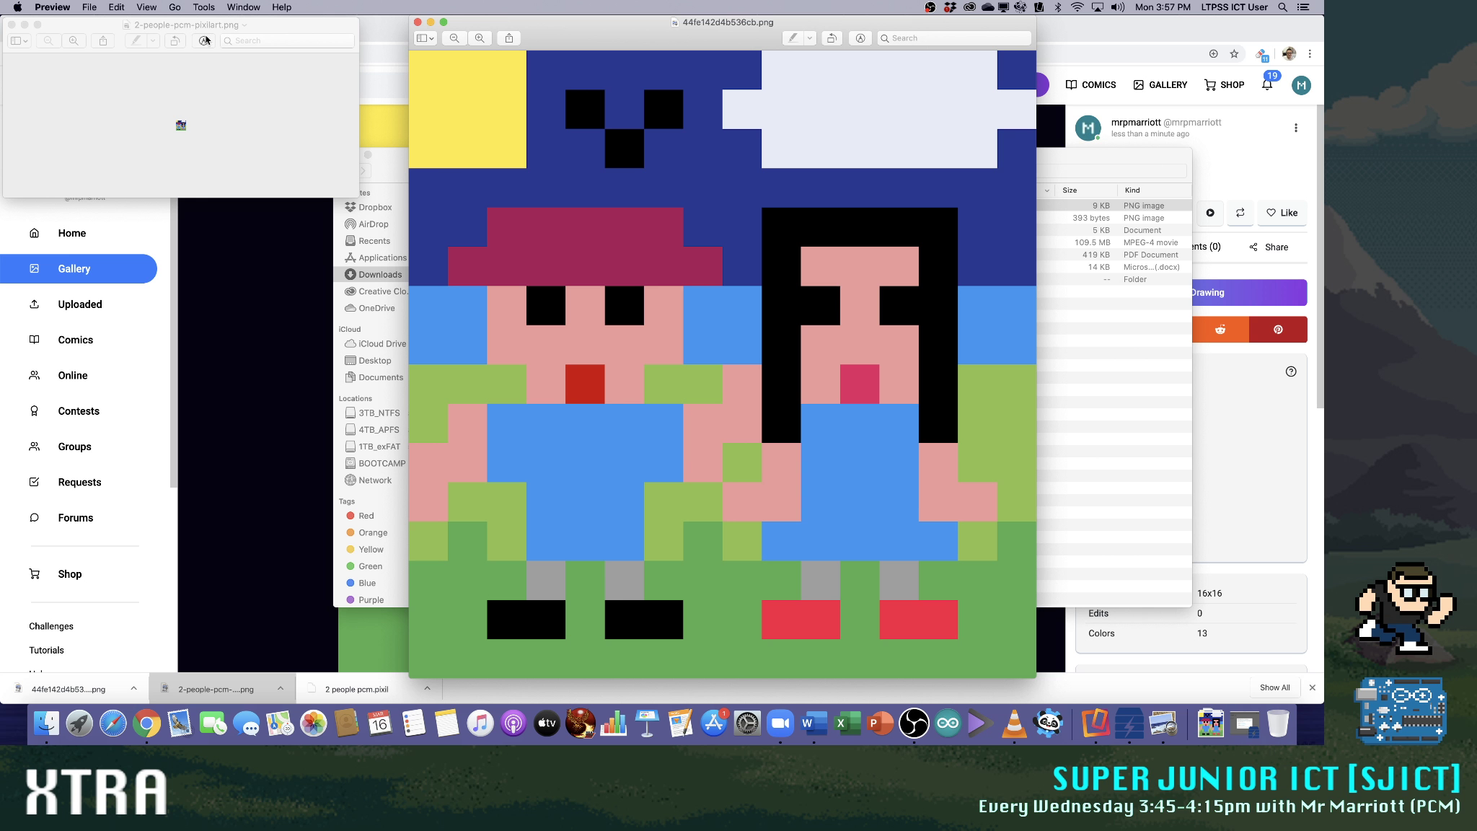
# Magnify the small 2-people-pcm-pixilart.png for comparison, and close both pictures and the Downloads folder
pyautogui.moveTo(199, 36); pyautogui.dragTo(324, 107)
pyautogui.click(197, 112)
pyautogui.click(199, 113)
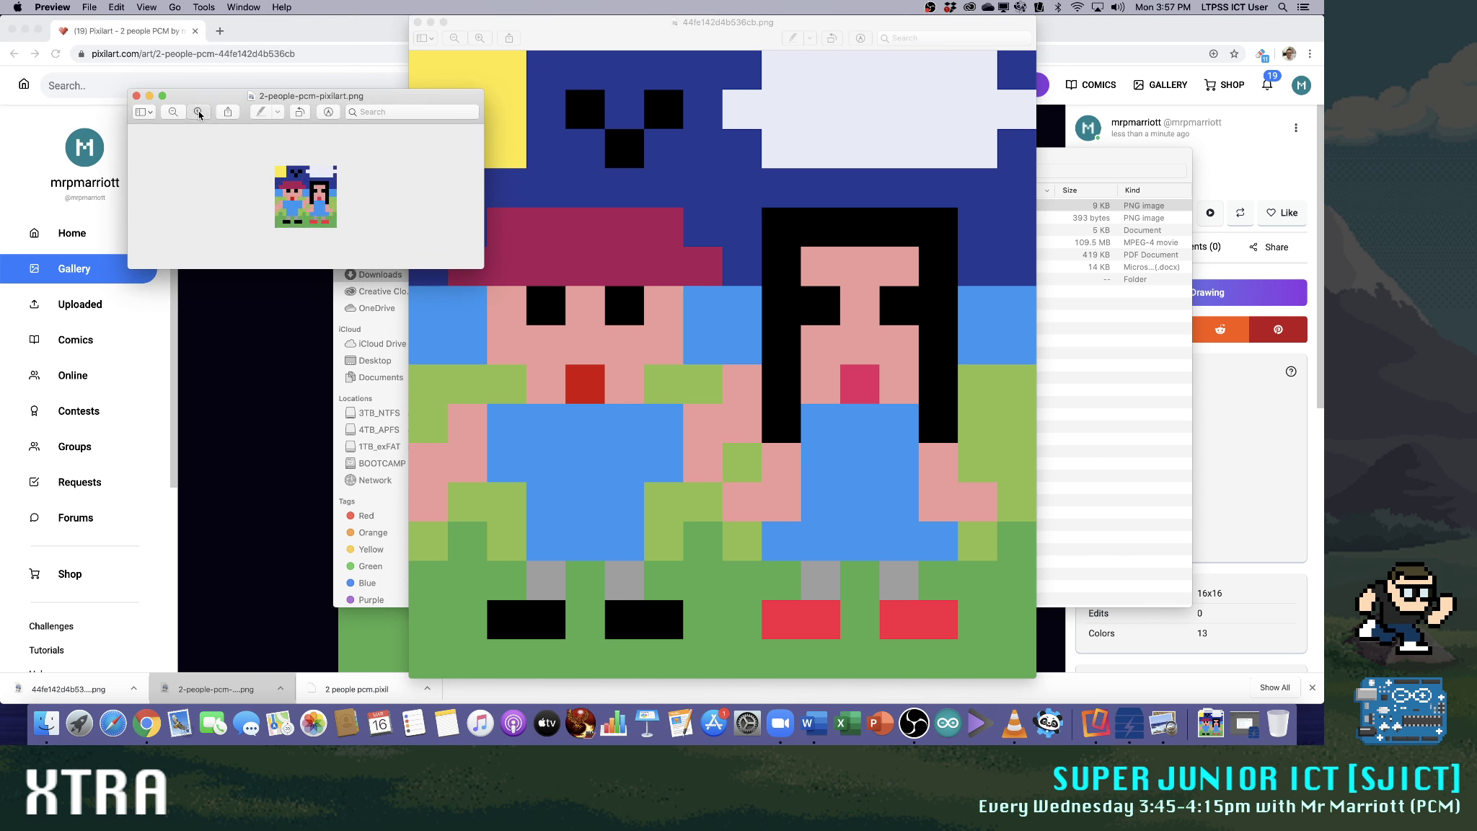
pyautogui.click(198, 113)
pyautogui.click(136, 96)
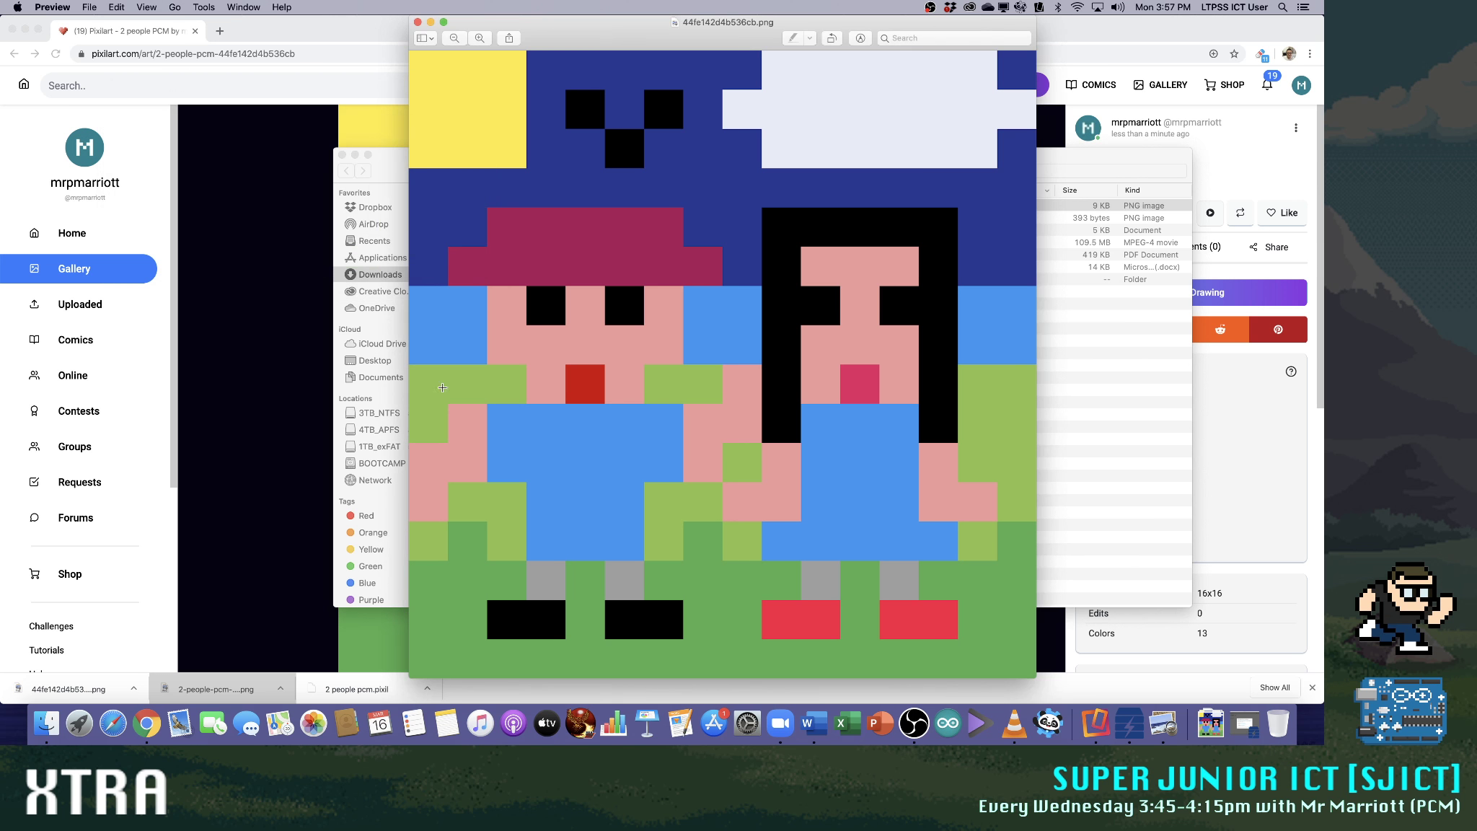
pyautogui.click(418, 23)
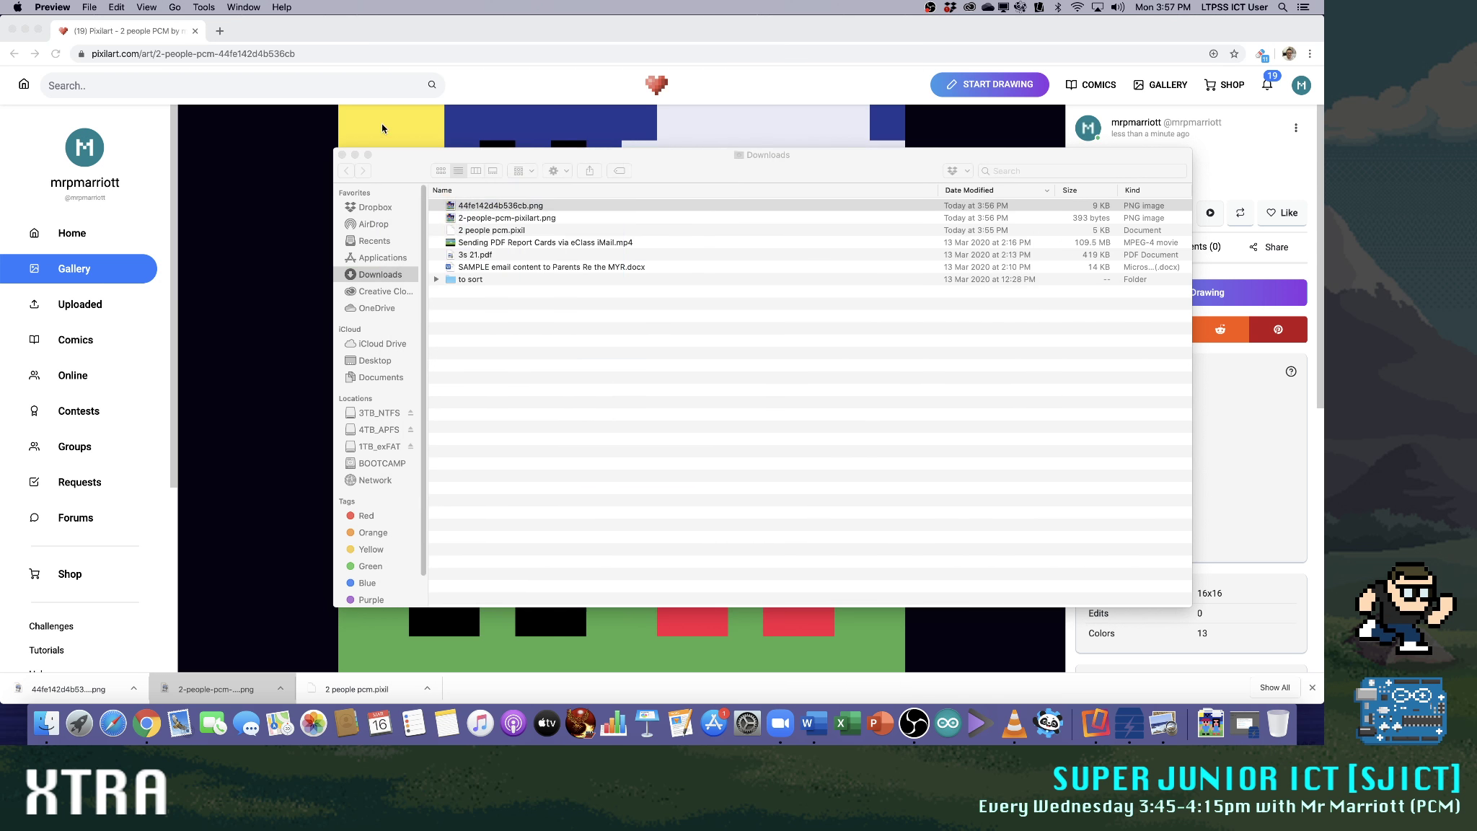
pyautogui.click(342, 154)
# Return to the drawing editor in the browser and dismiss the New Drawing dialog
pyautogui.click(470, 90)
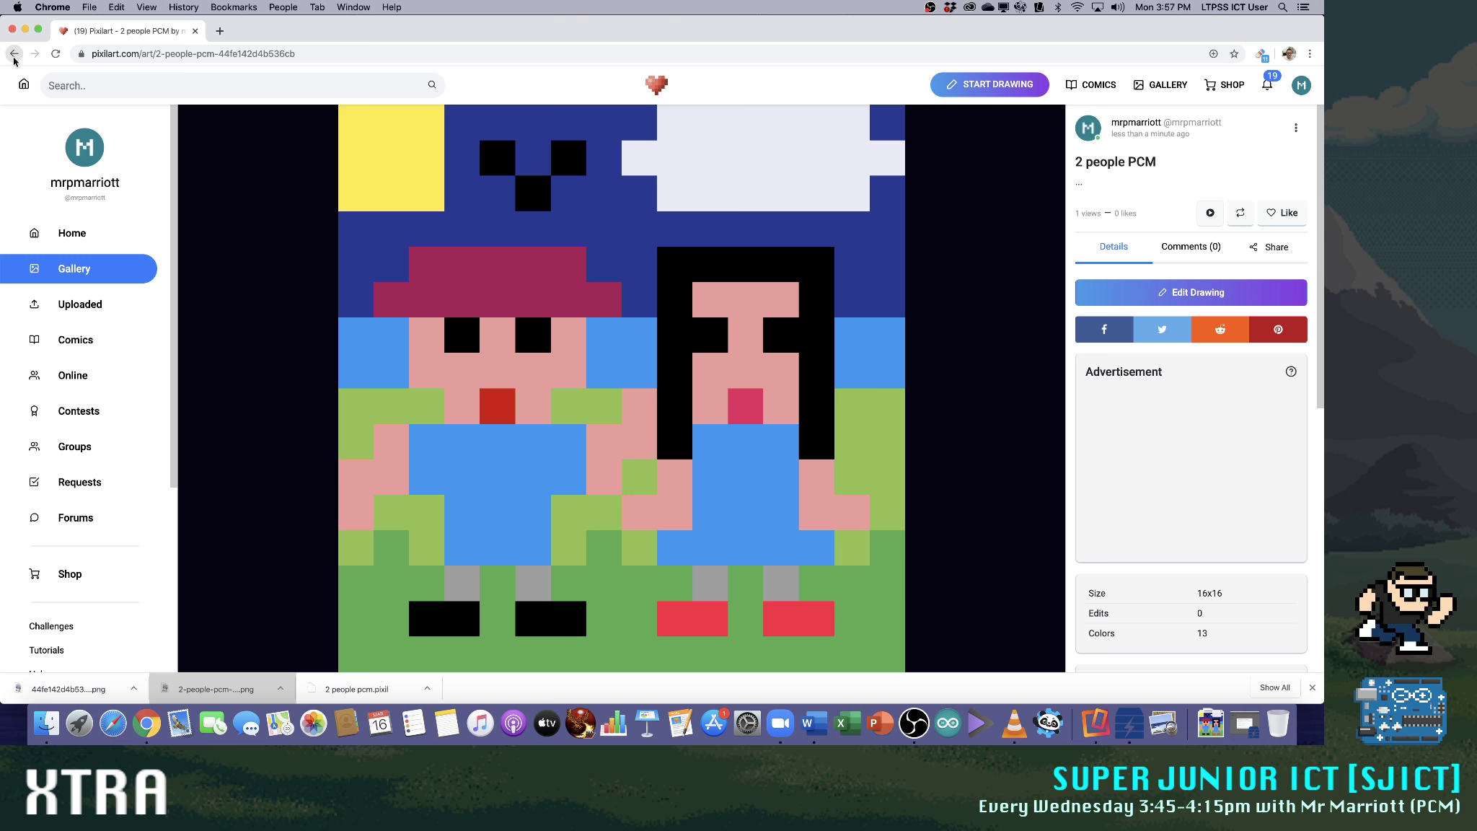
pyautogui.click(13, 56)
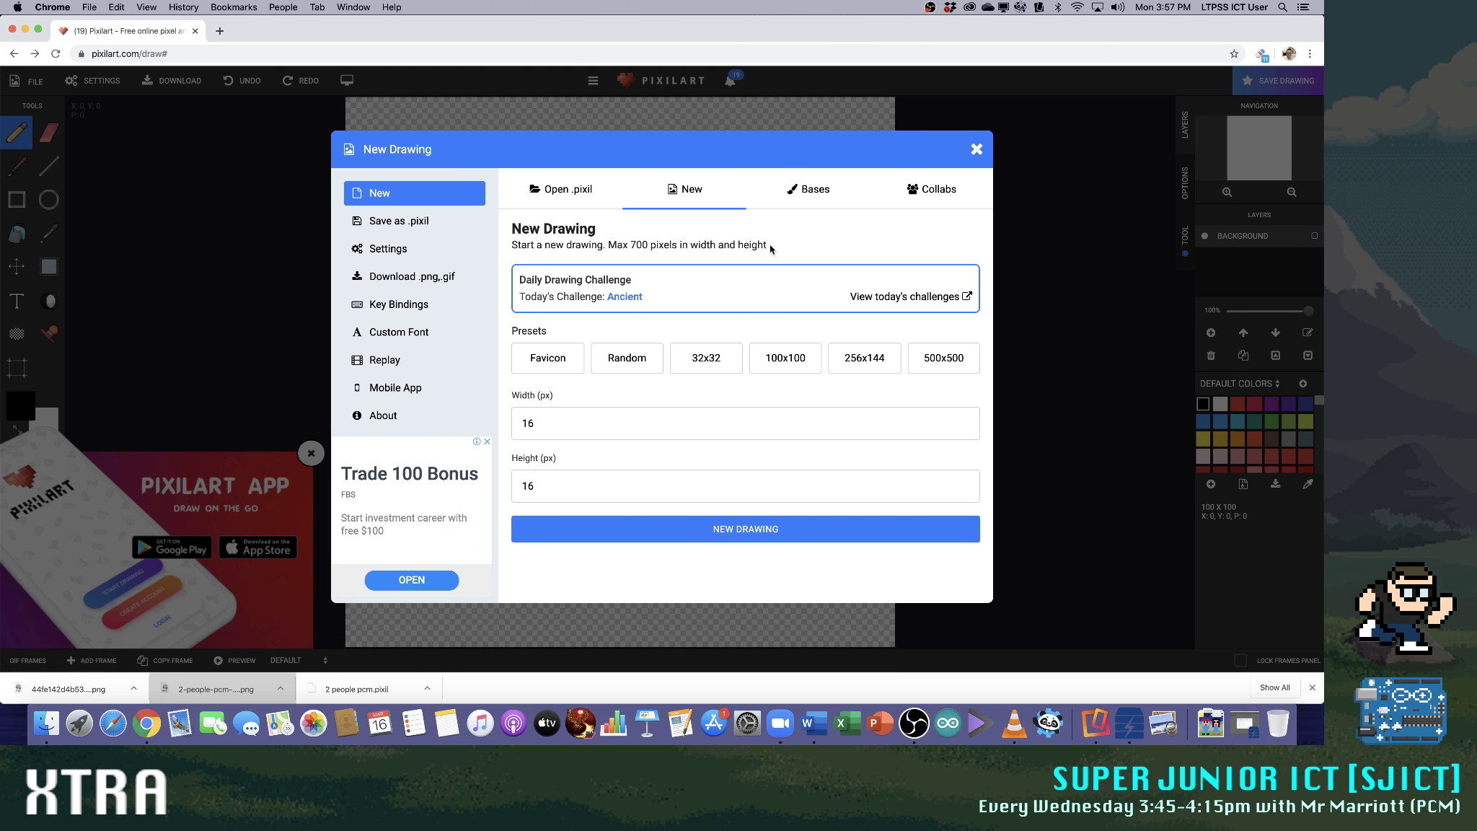
pyautogui.click(976, 148)
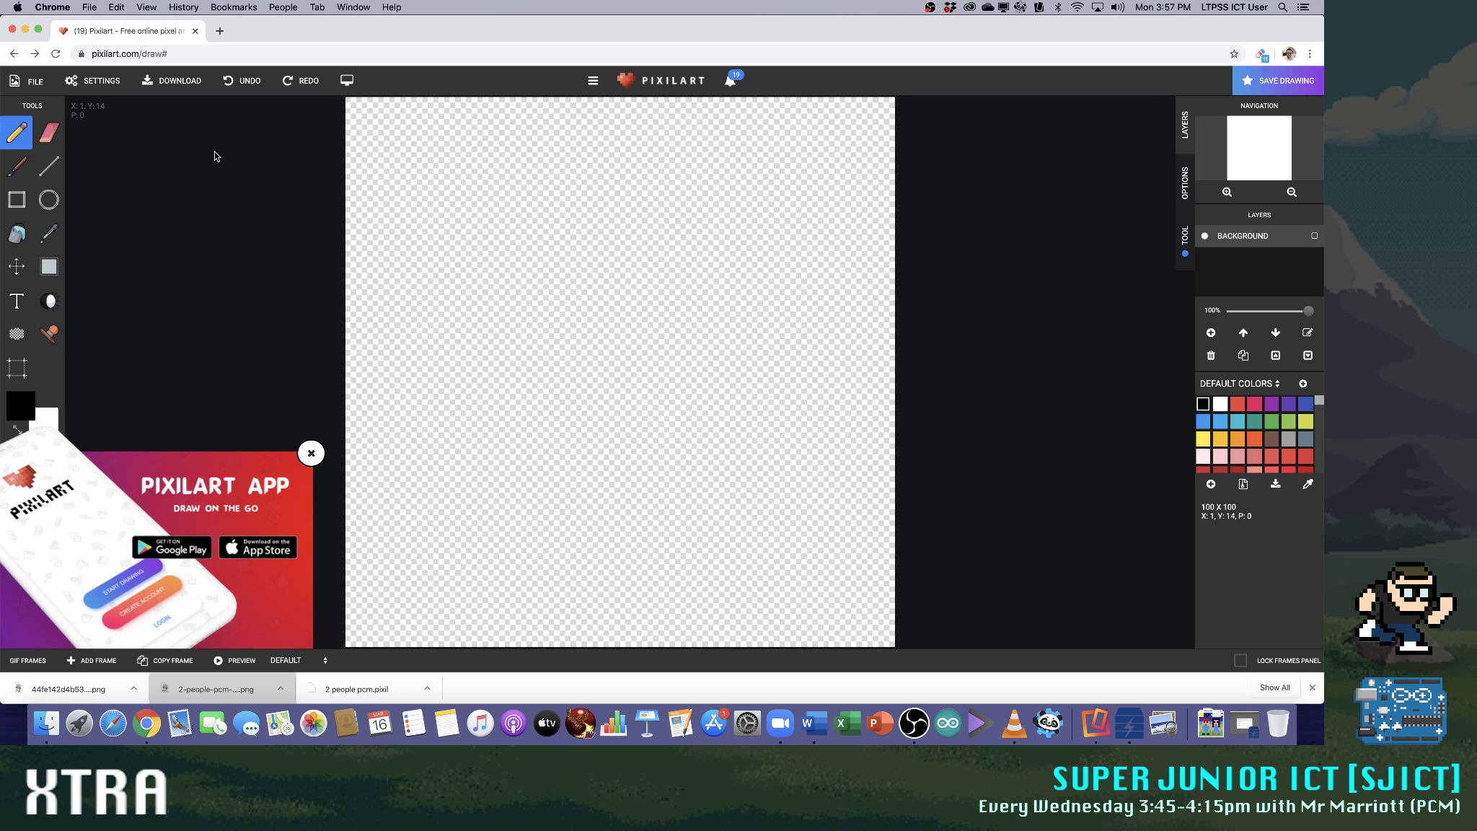
pyautogui.click(30, 84)
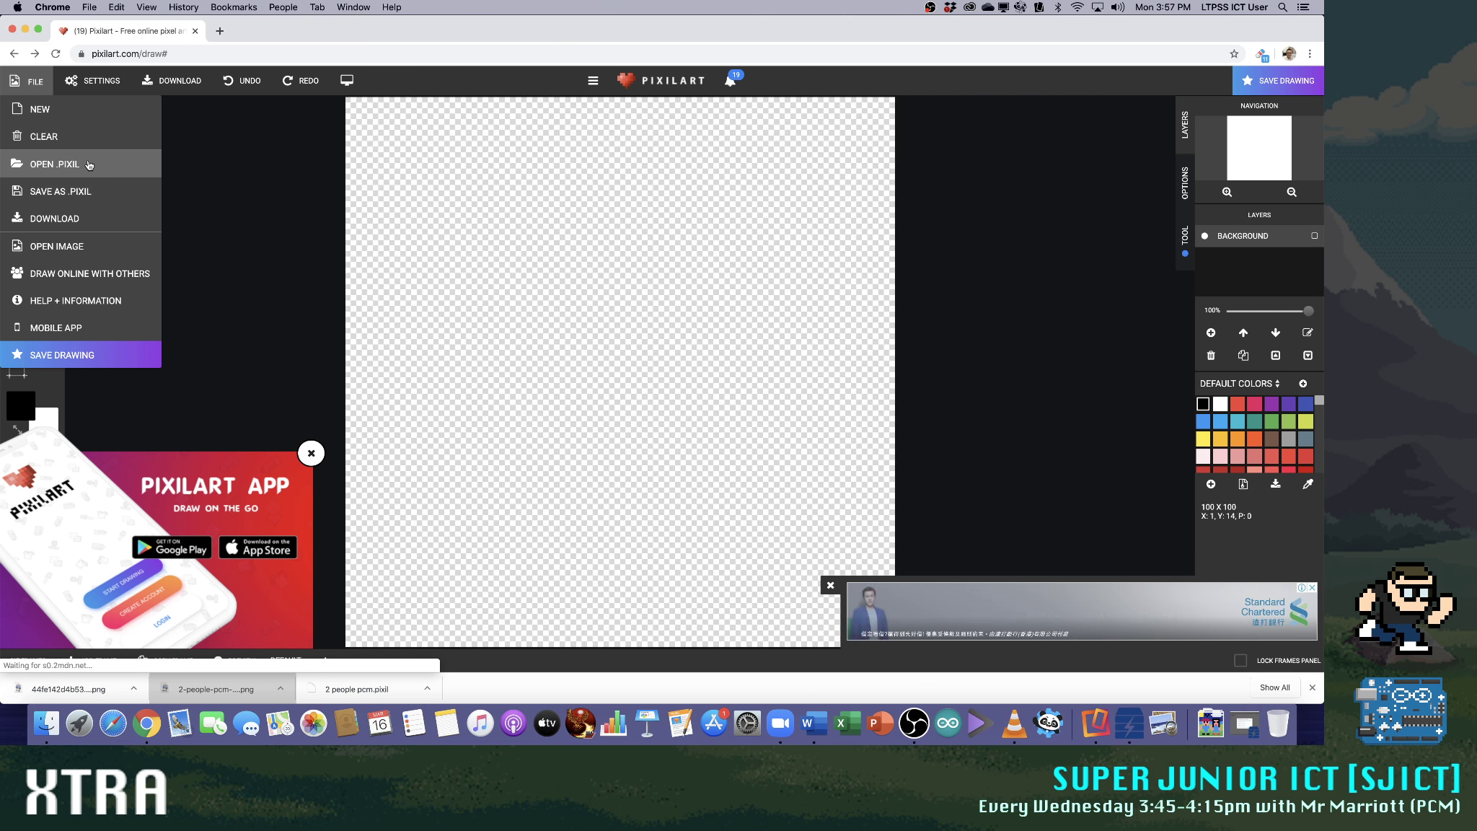
pyautogui.click(51, 164)
pyautogui.click(812, 342)
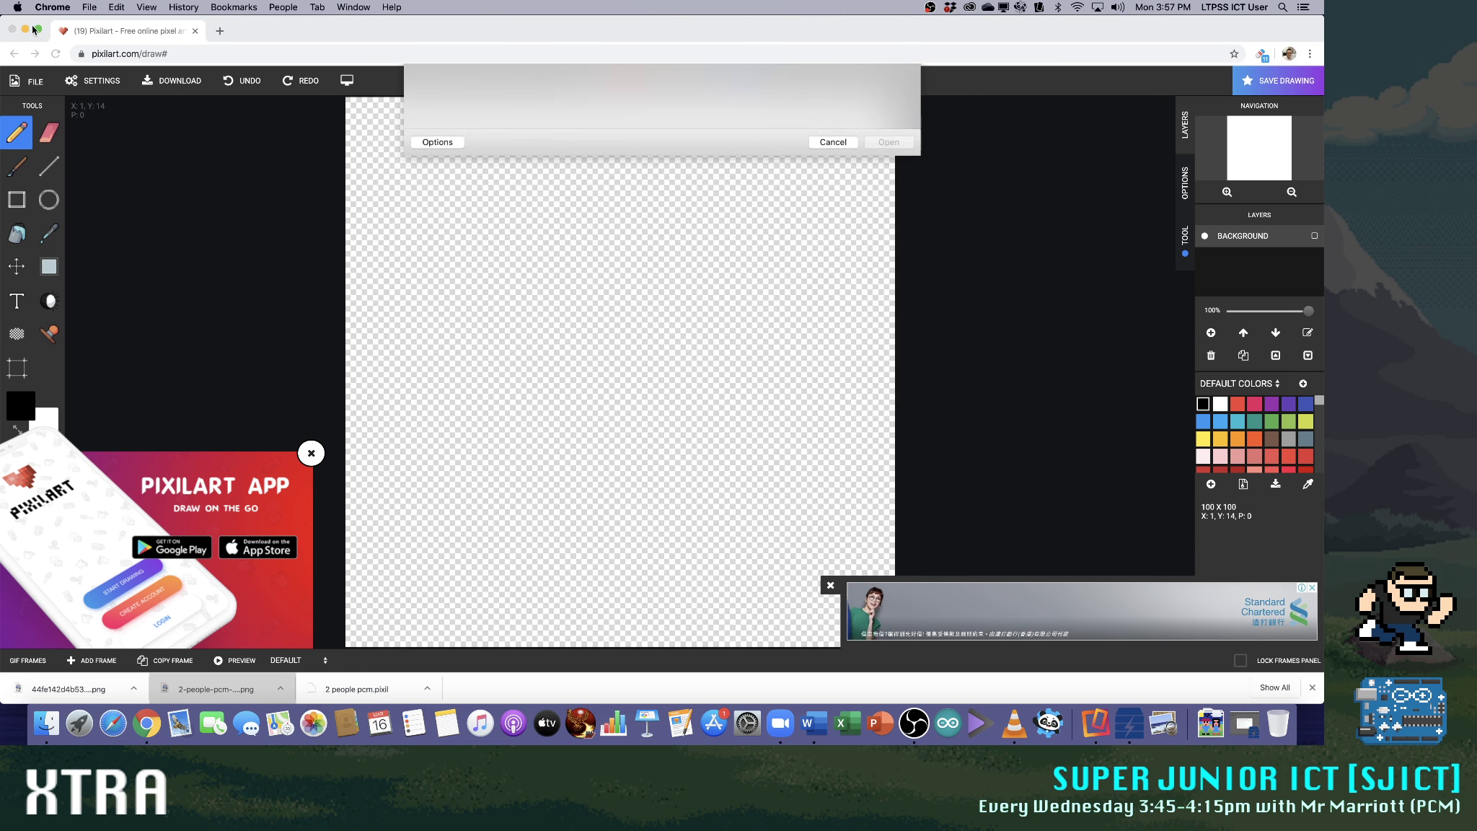
pyautogui.click(22, 76)
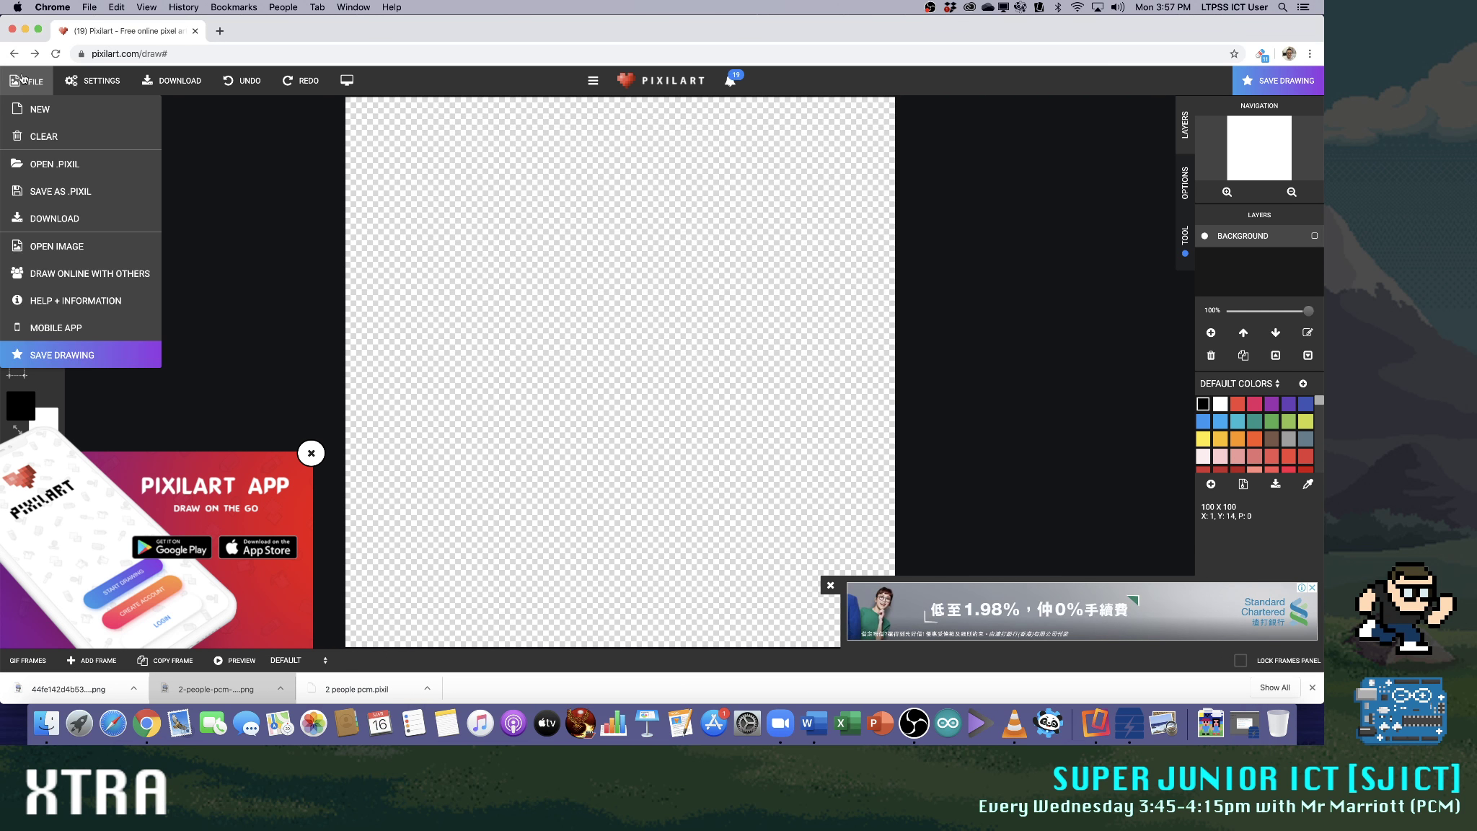
pyautogui.click(75, 246)
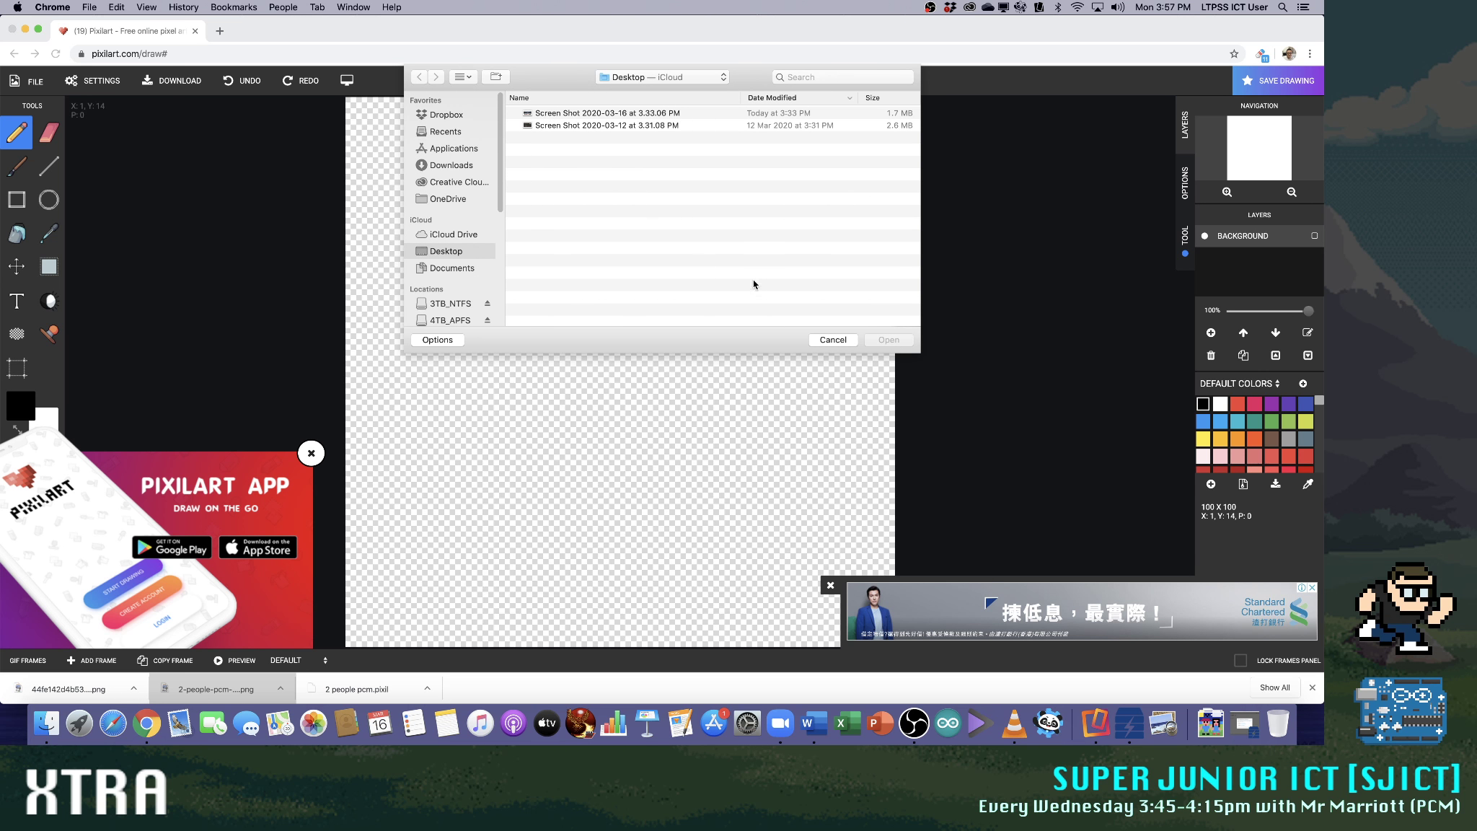
pyautogui.click(833, 339)
pyautogui.click(20, 82)
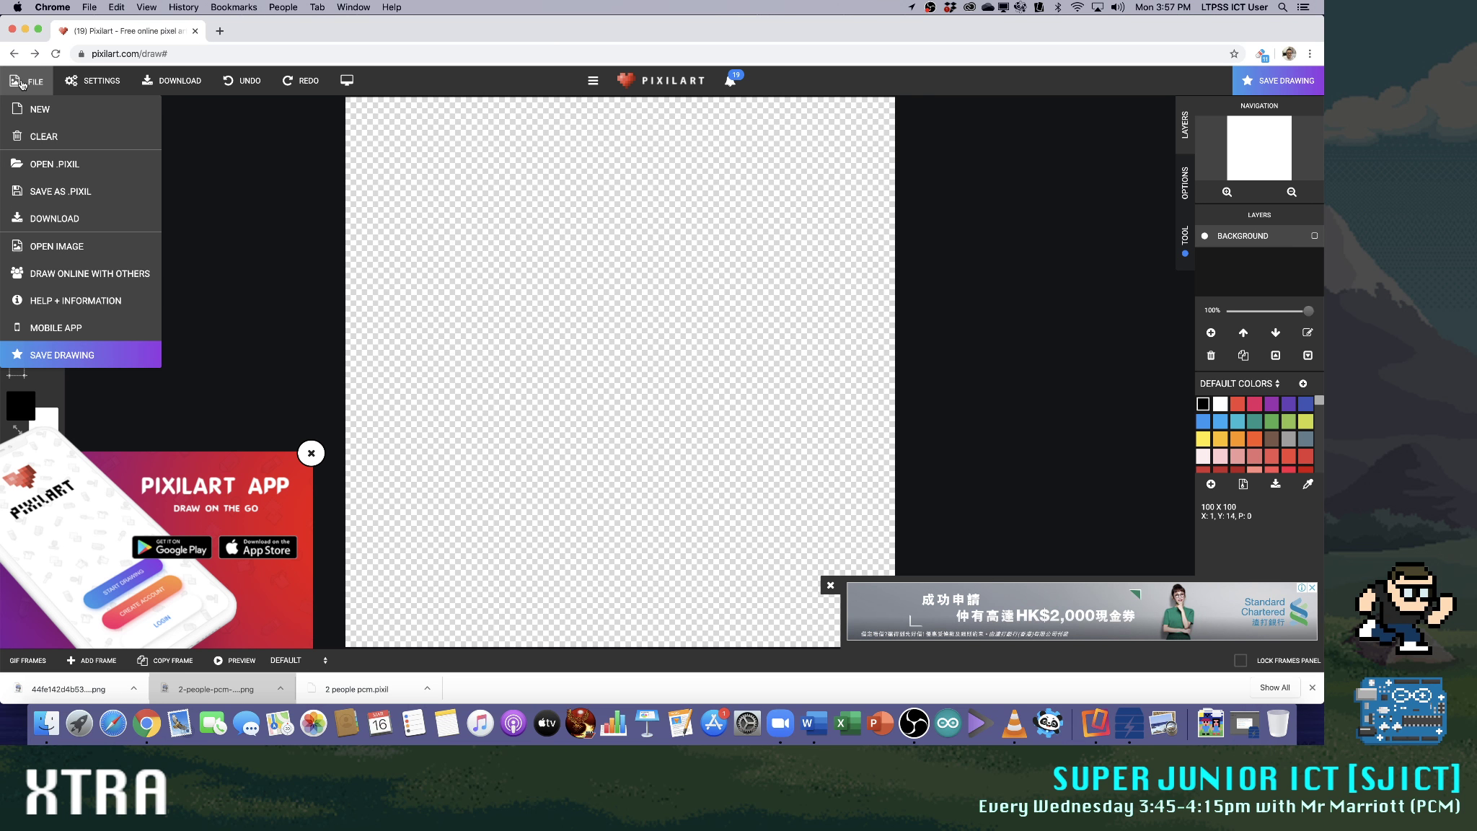
pyautogui.click(387, 221)
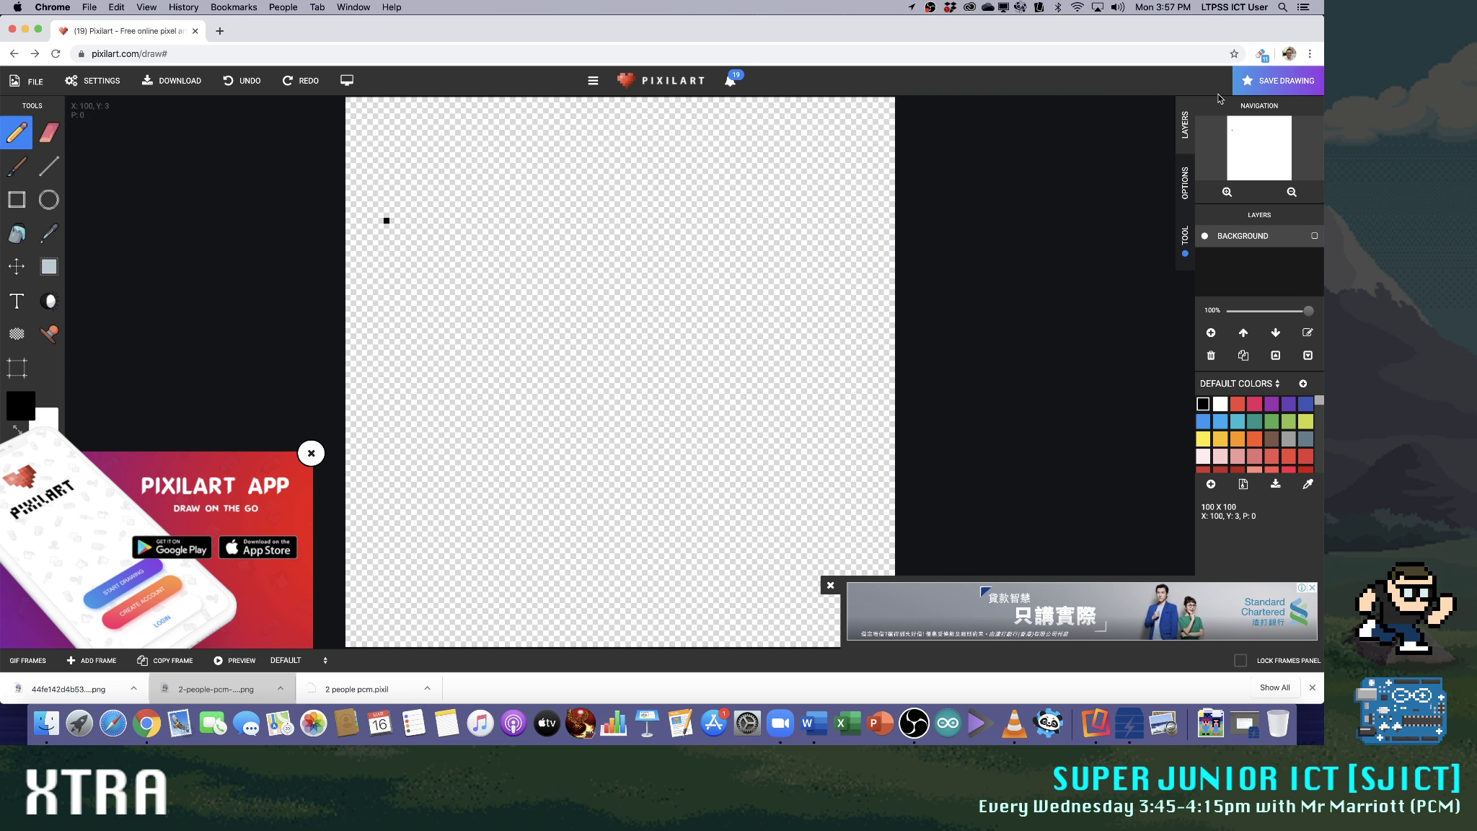
# Check the account's notifications and browse the activity feed on the pixilart.com home page for the uploaded drawing
pyautogui.click(729, 80)
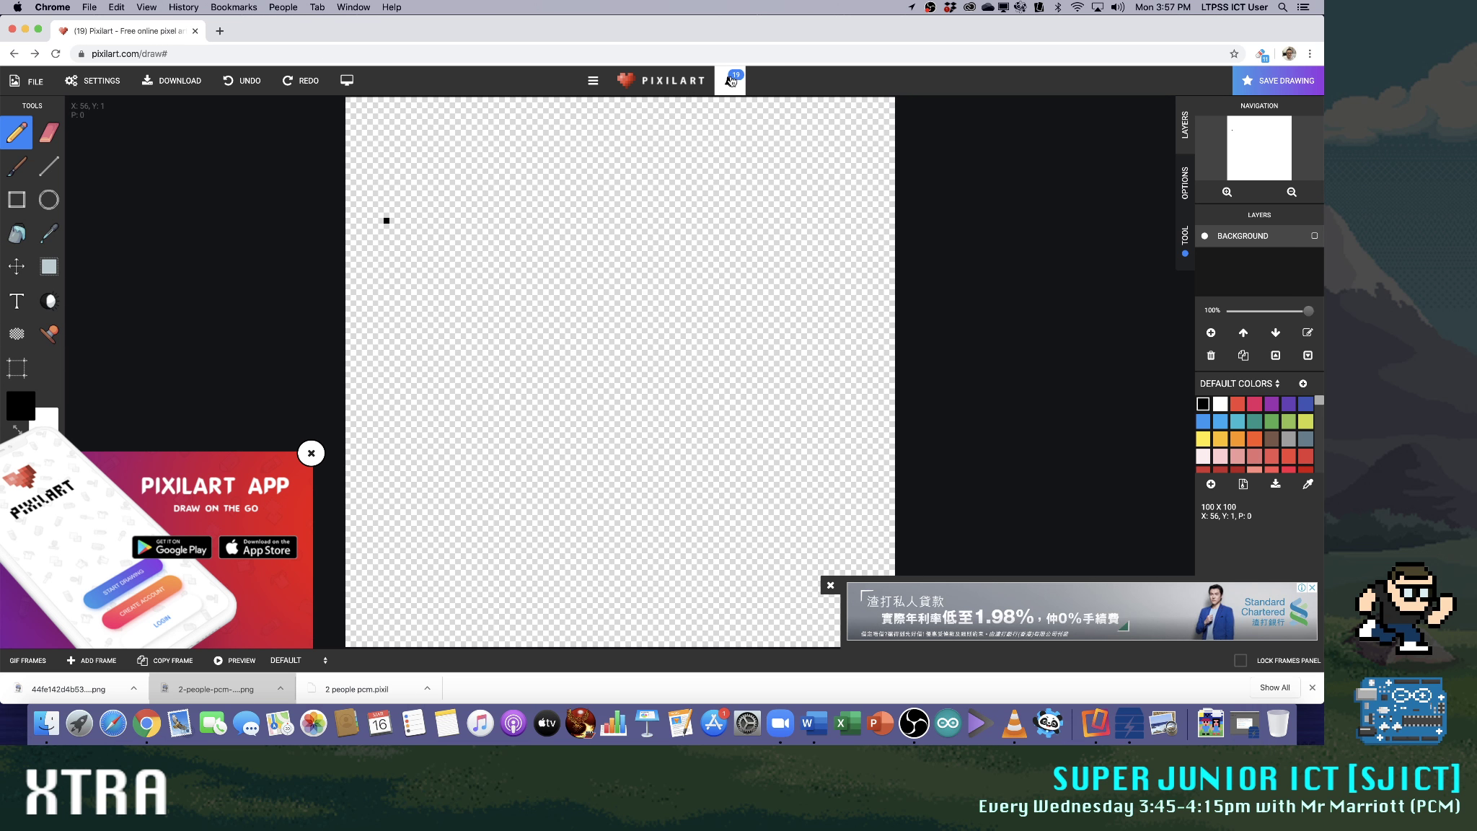
pyautogui.click(961, 115)
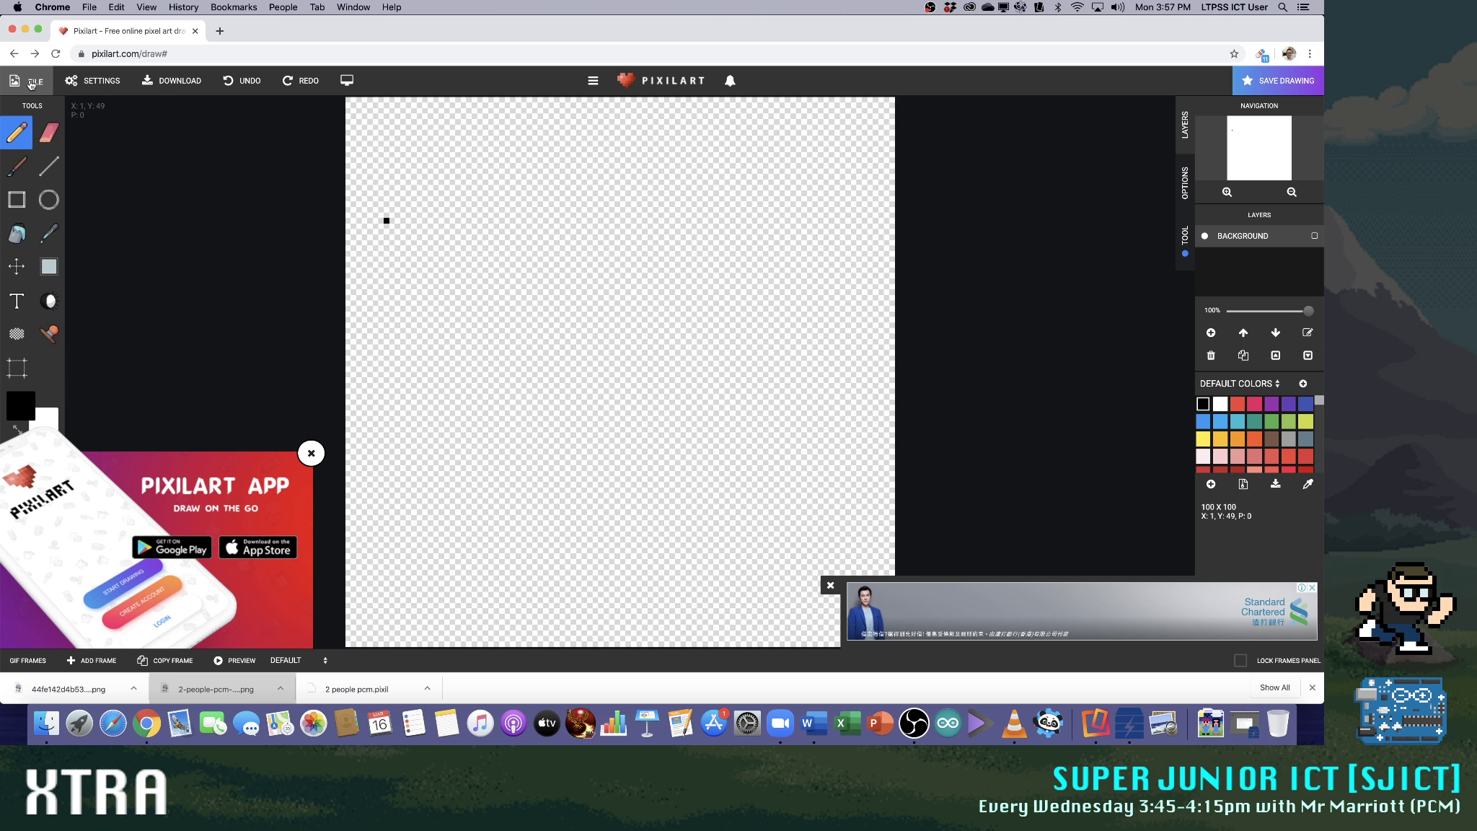
pyautogui.click(187, 53)
pyautogui.hotkey('shift', 'End')
pyautogui.press('Delete')
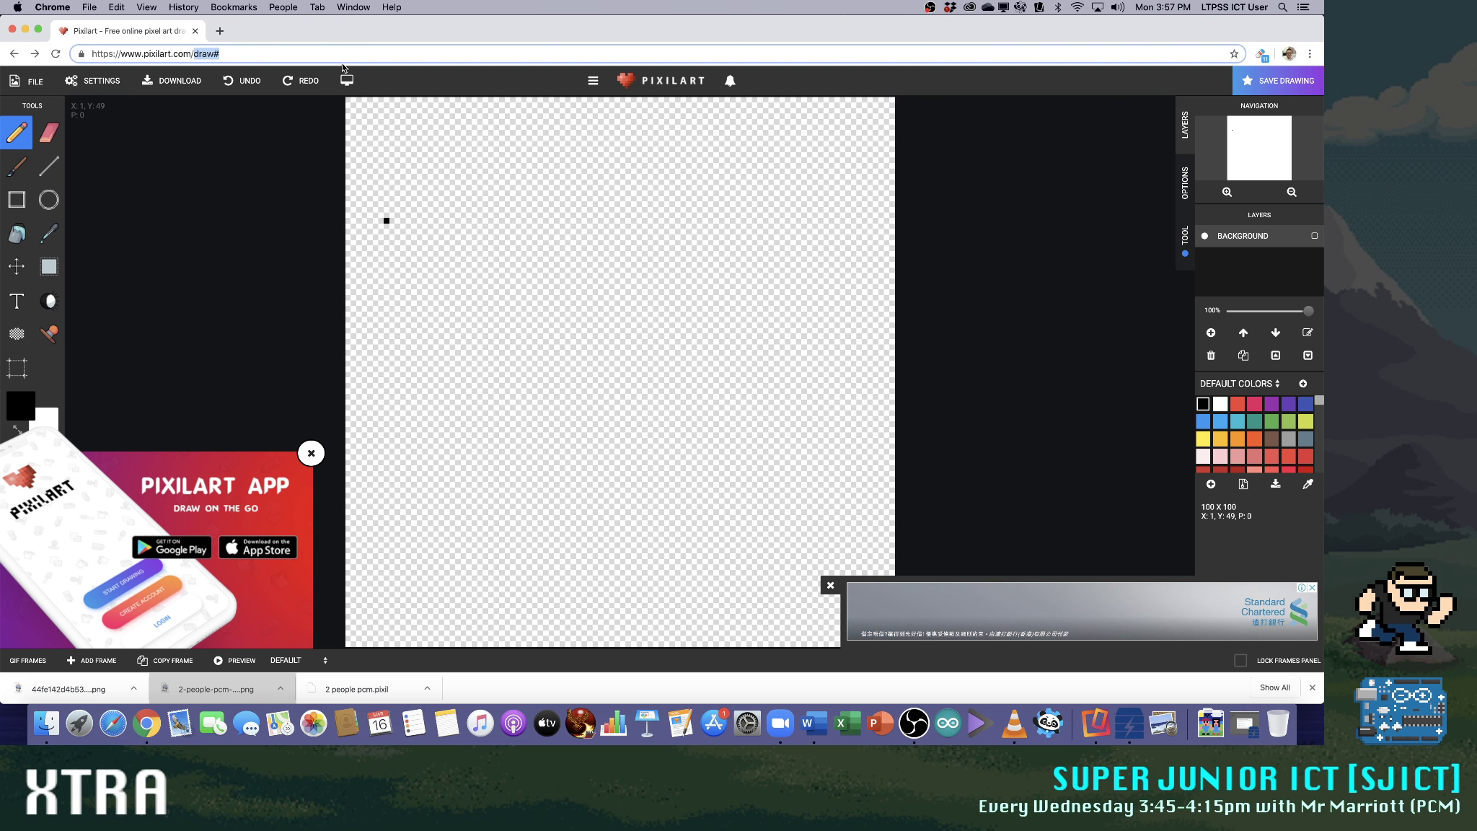
pyautogui.press('Return')
pyautogui.press('Return')
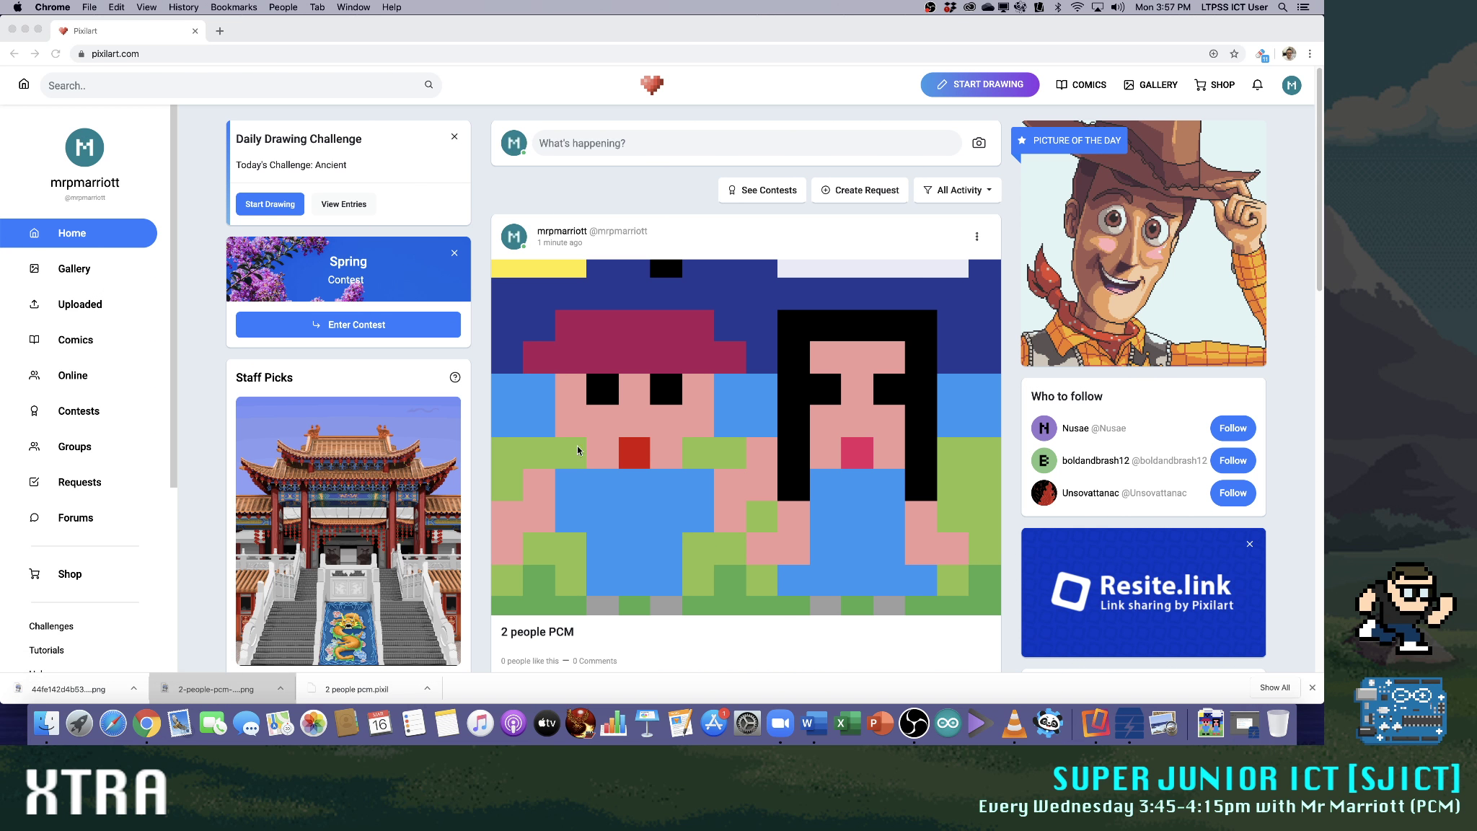
pyautogui.scroll(-4, 725, 436)
pyautogui.scroll(-4, 711, 462)
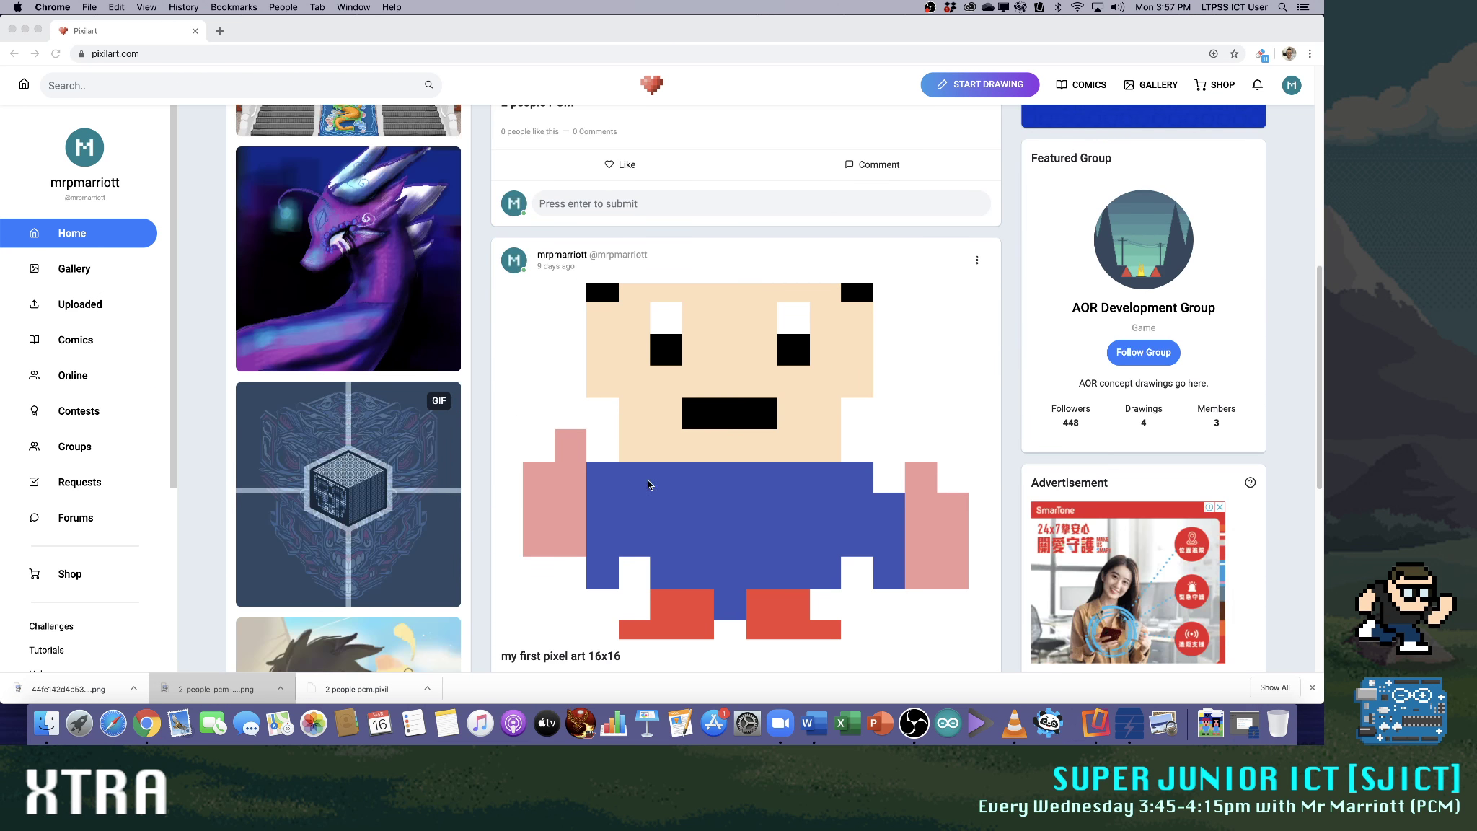
pyautogui.scroll(8, 620, 472)
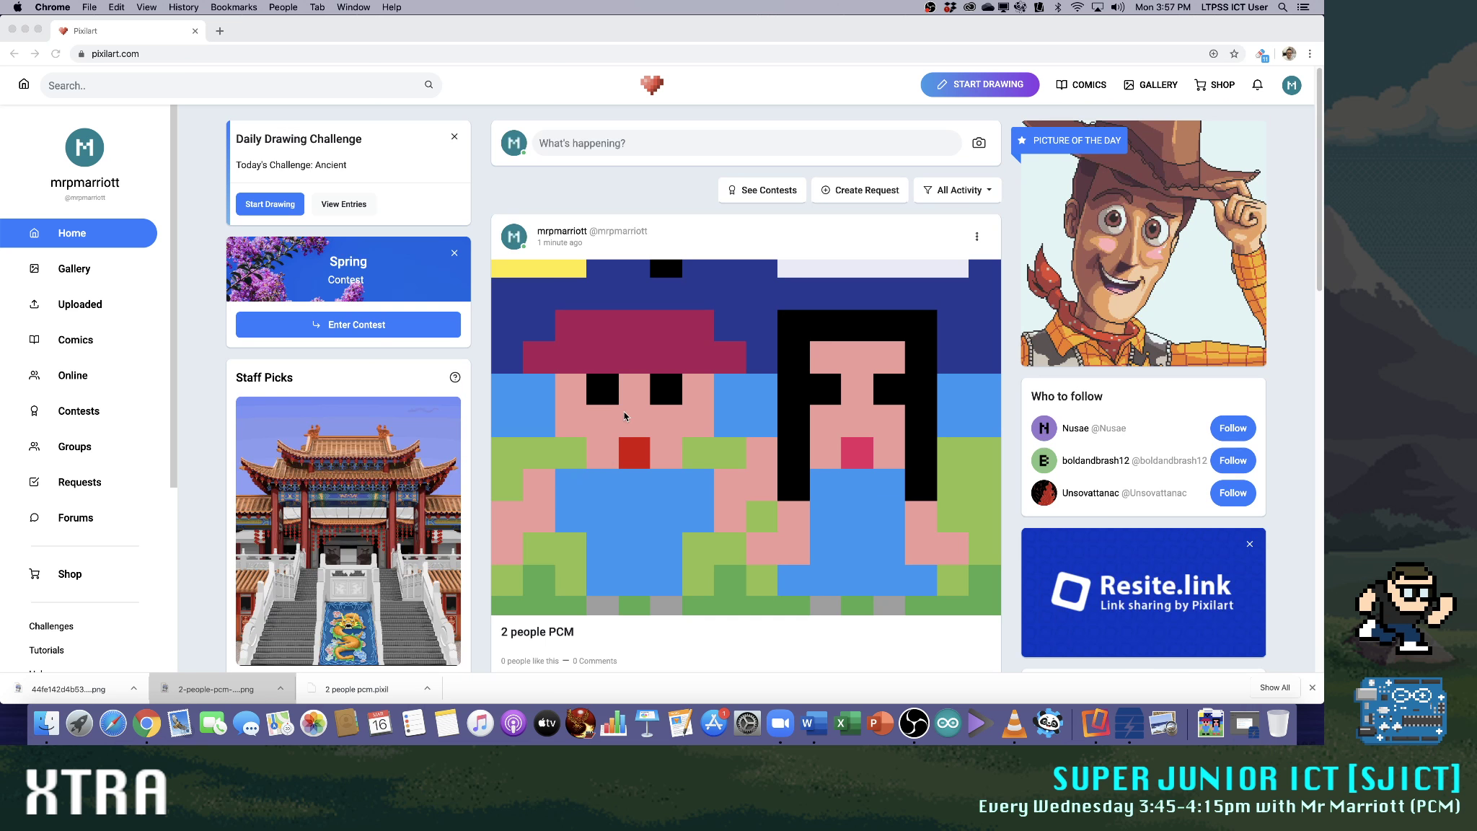
pyautogui.rightClick(691, 362)
pyautogui.click(756, 457)
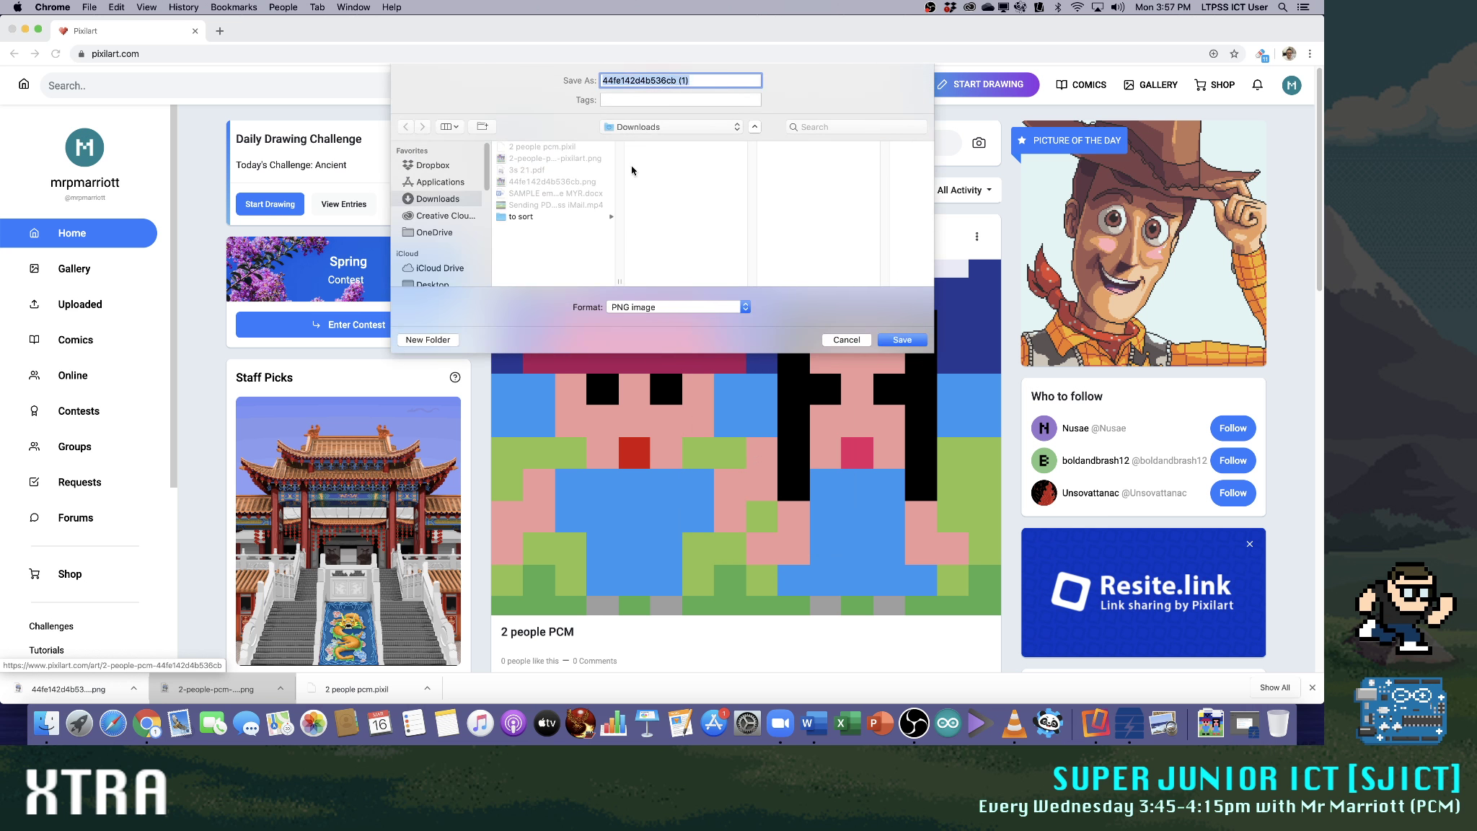
pyautogui.click(902, 340)
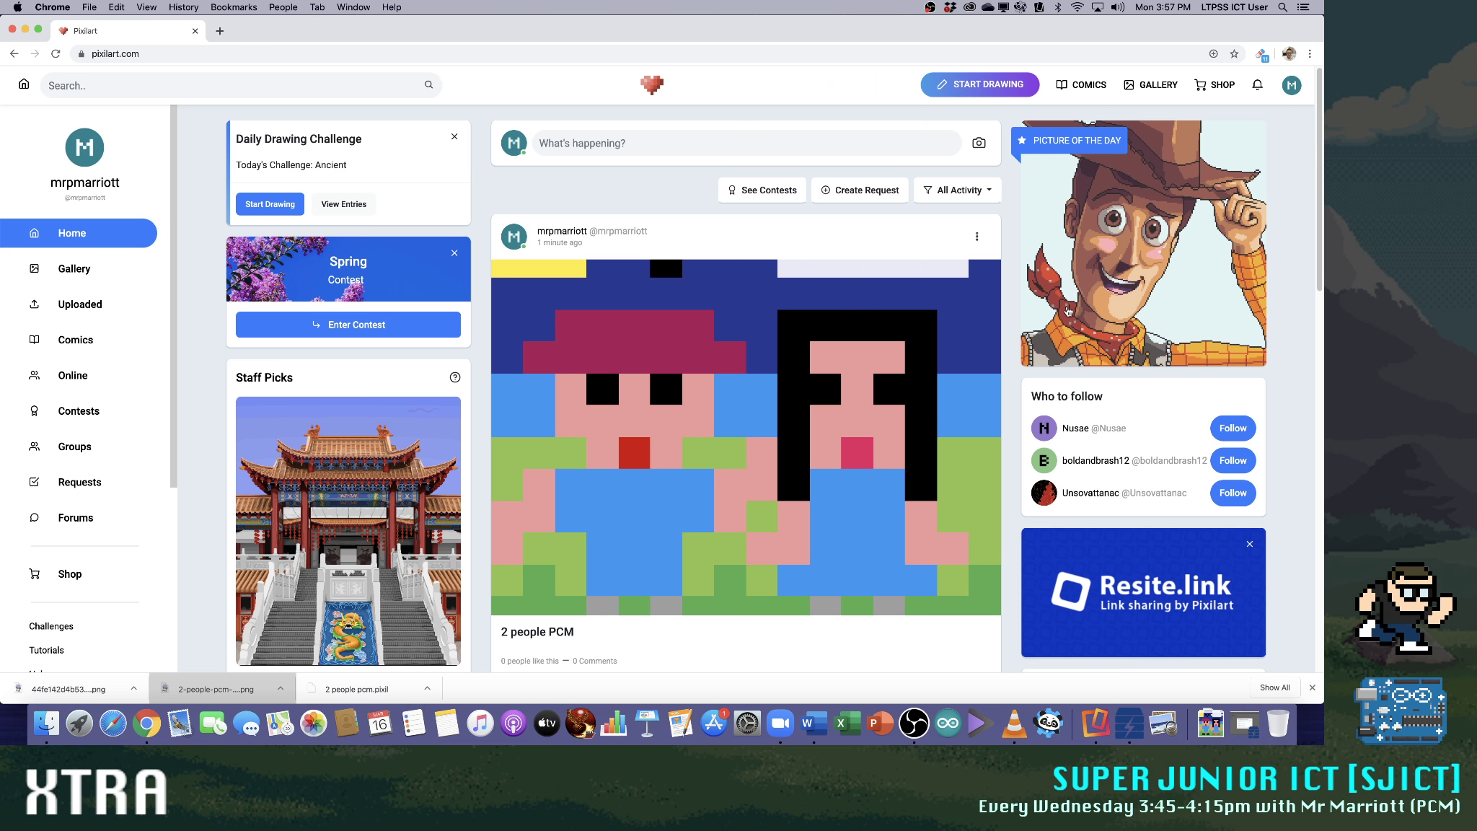
# Load classroom.google.com in a new browser tab and open the SJICT (SUPER JUNIOR ICT) class
pyautogui.moveTo(860, 31)
pyautogui.mouseDown()
pyautogui.moveTo(857, 371)
pyautogui.moveTo(867, 59)
pyautogui.mouseUp()
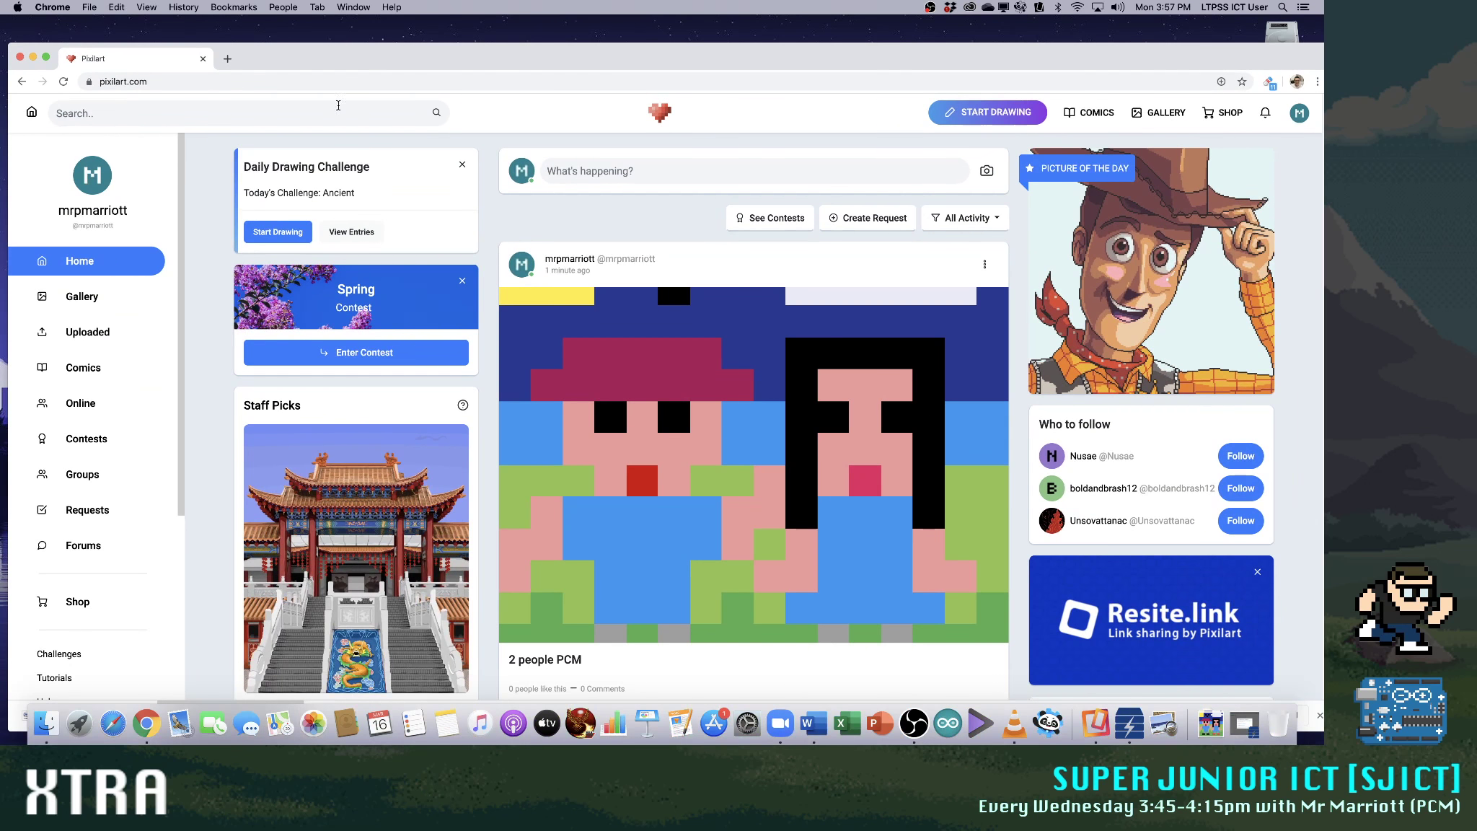
pyautogui.click(221, 61)
pyautogui.write('classroom')
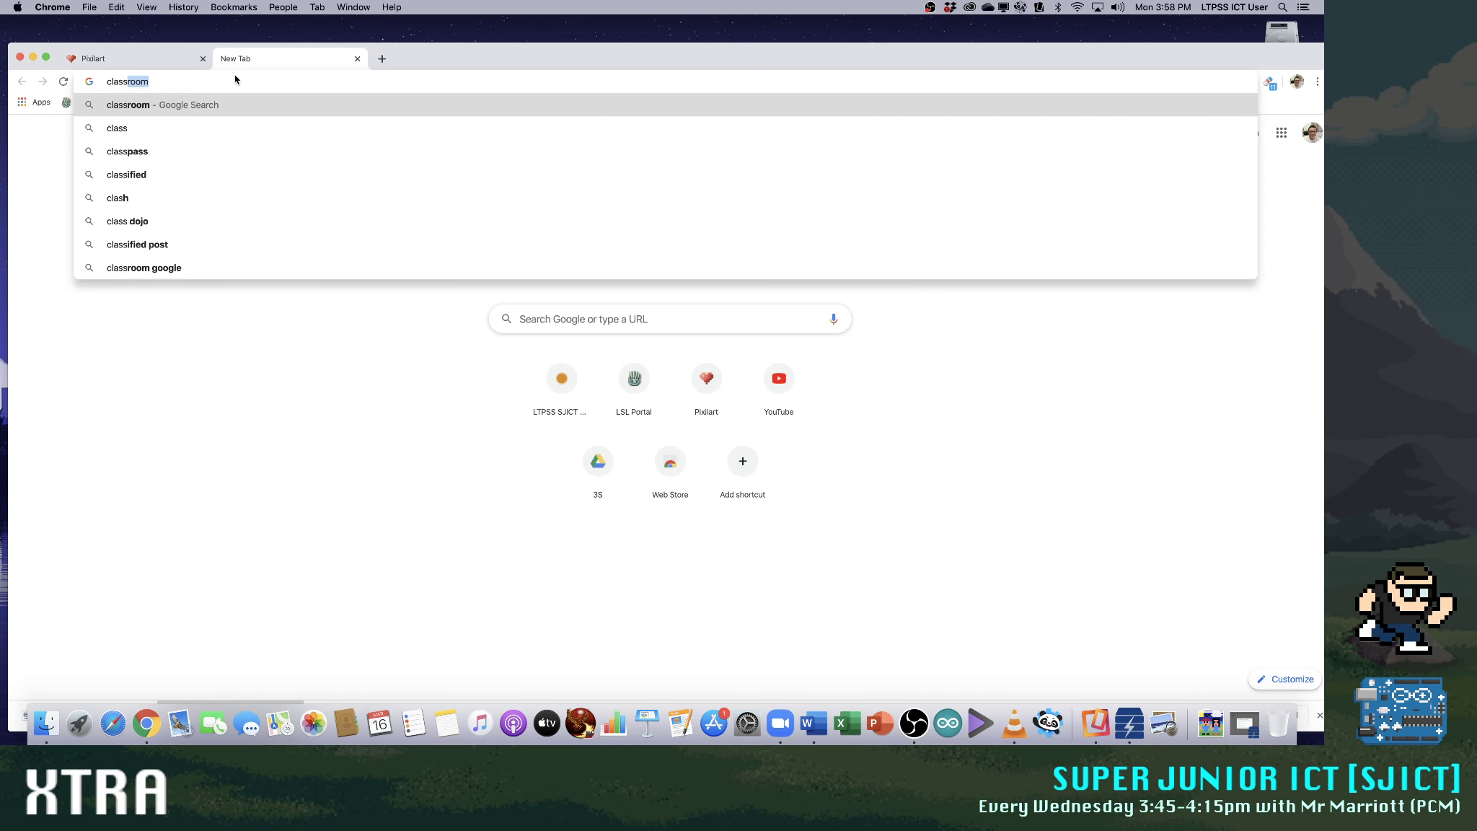
pyautogui.write('.google.com')
pyautogui.press('Return')
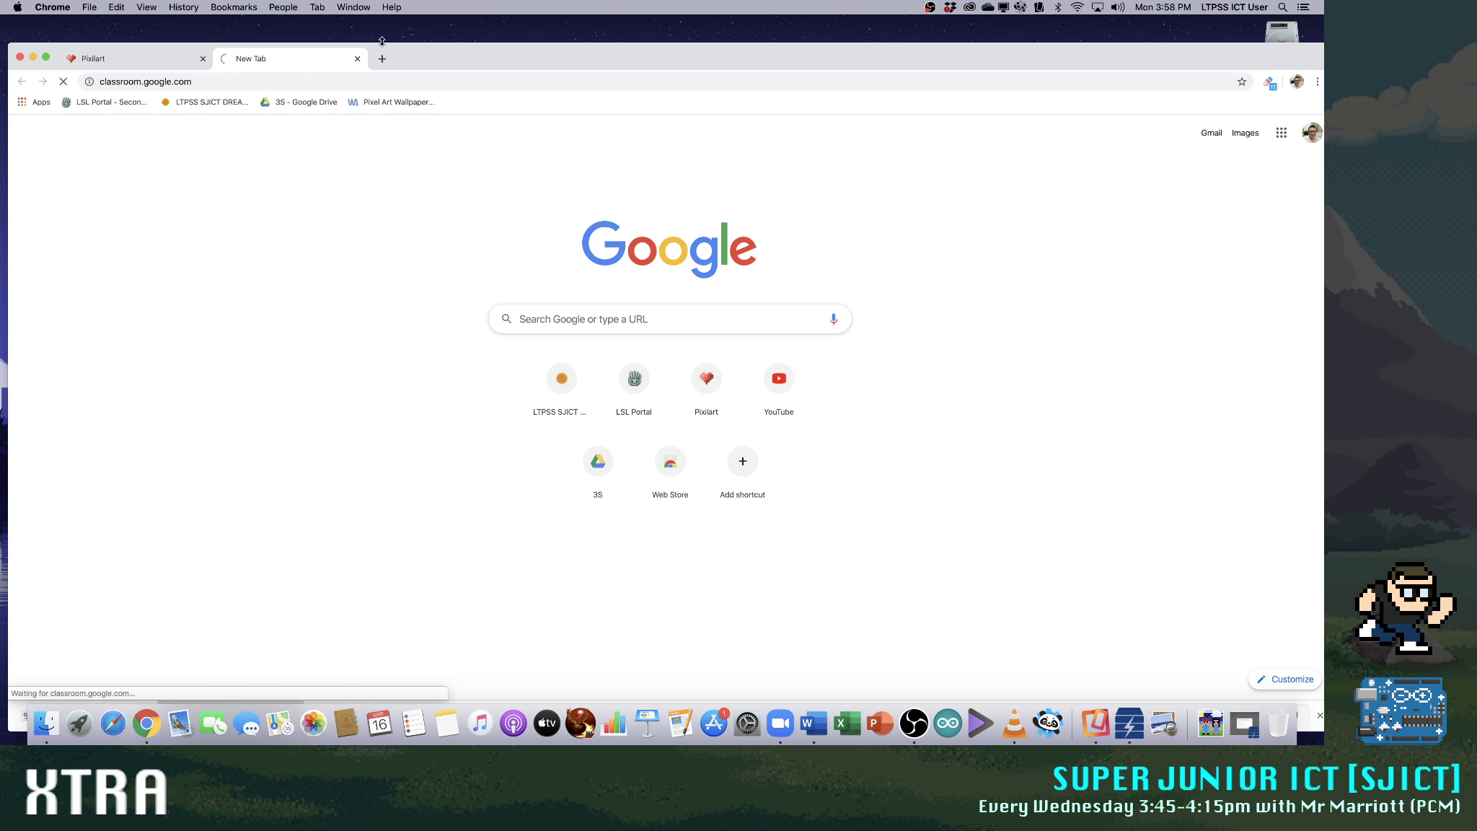
pyautogui.moveTo(483, 71); pyautogui.dragTo(469, 38)
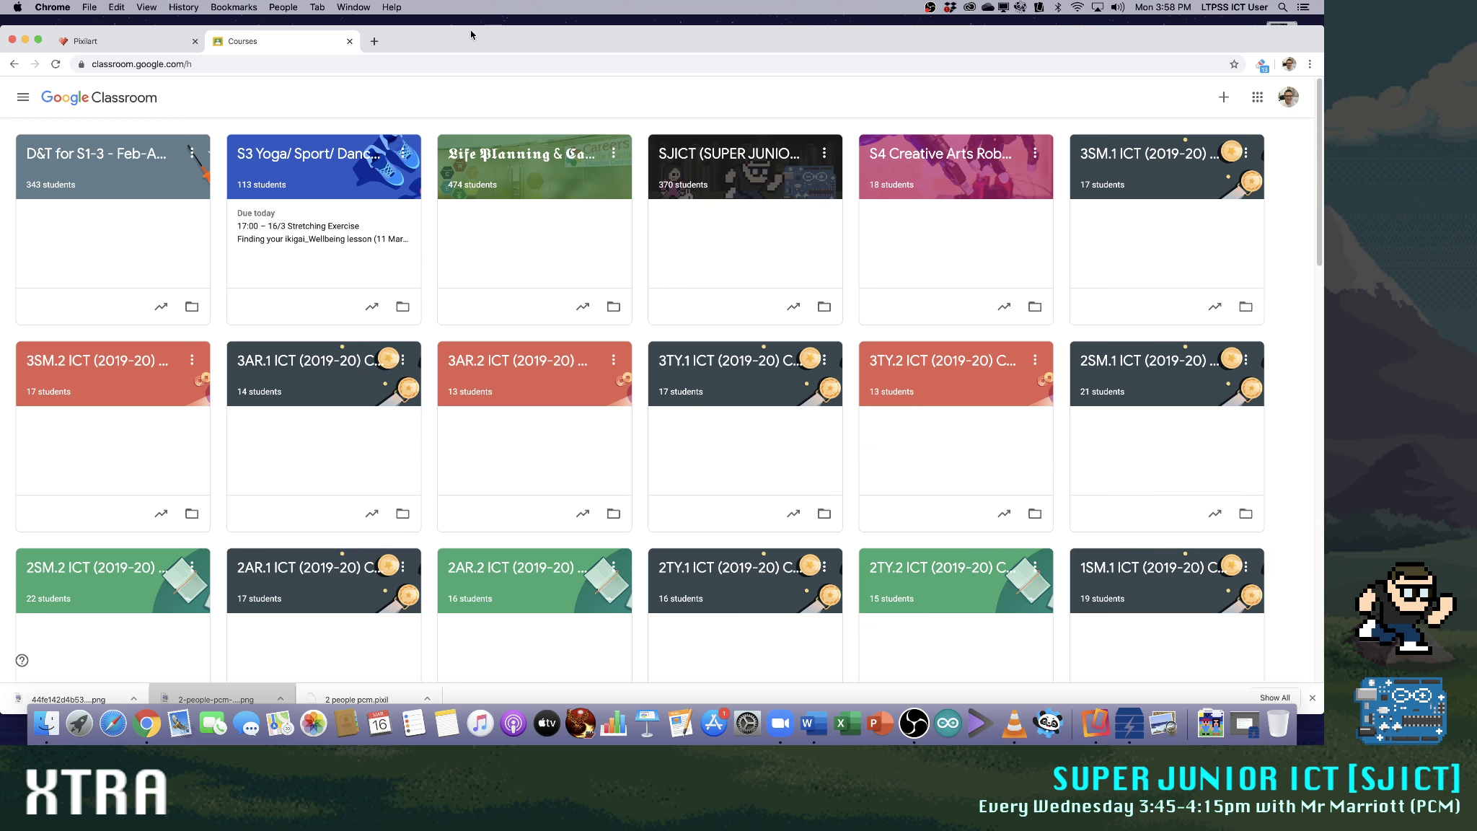
pyautogui.click(739, 160)
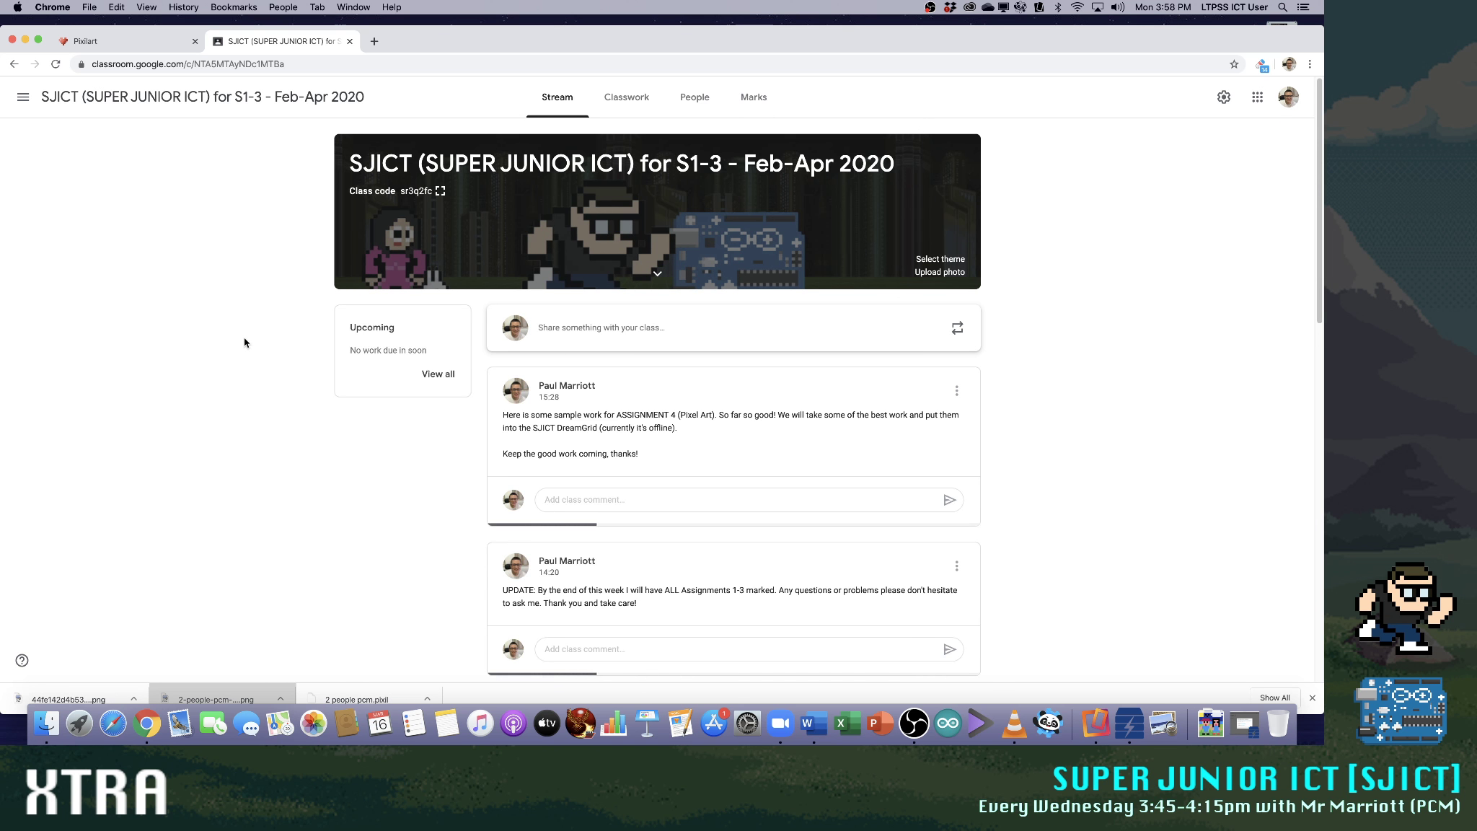
# Start a class announcement in the stream reading "Here's a 16x16 Pixel Art that I did of my own 2 characters."
pyautogui.scroll(-3, 244, 337)
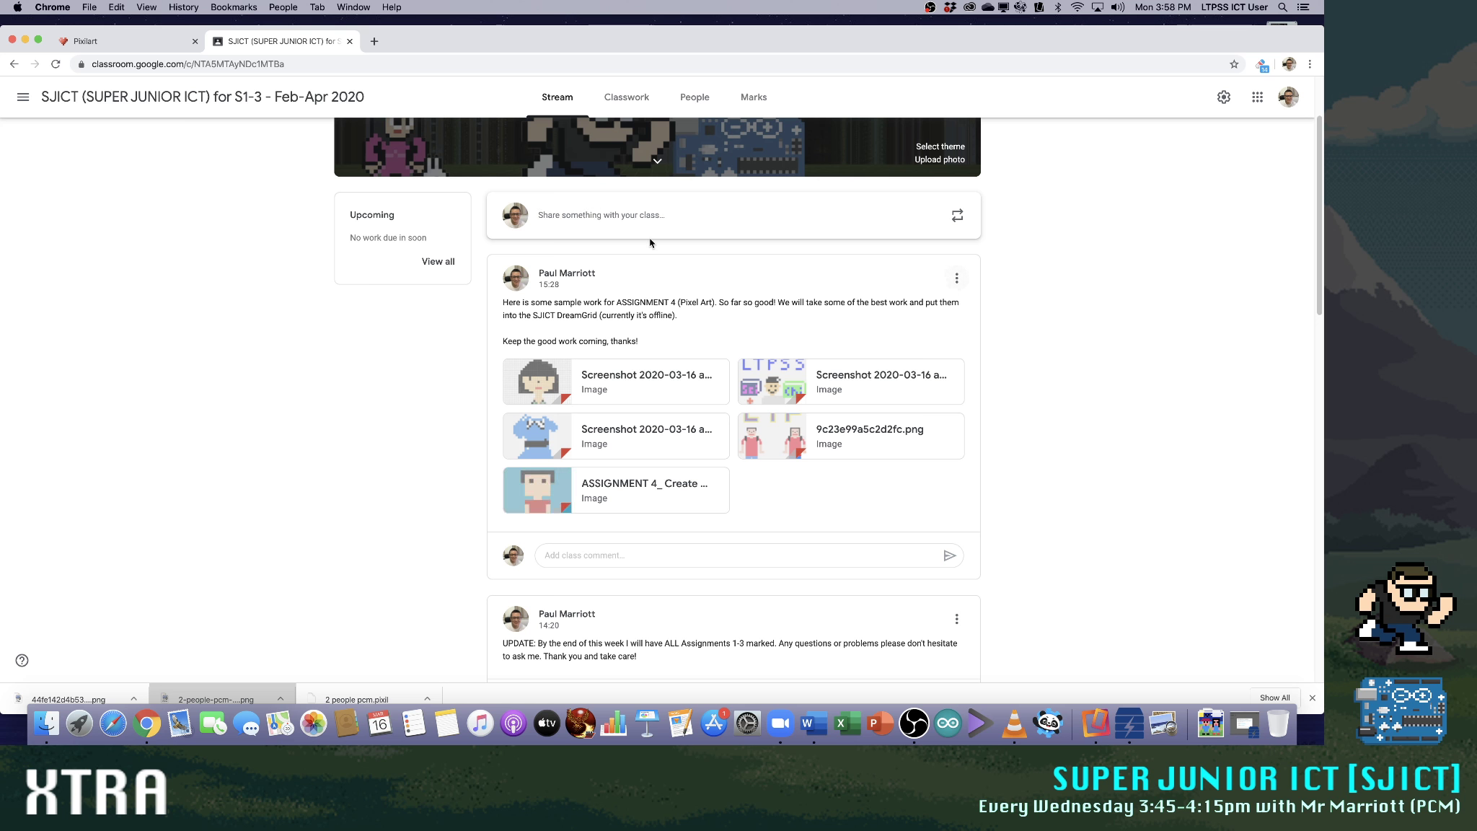
pyautogui.click(623, 219)
pyautogui.write('Here')
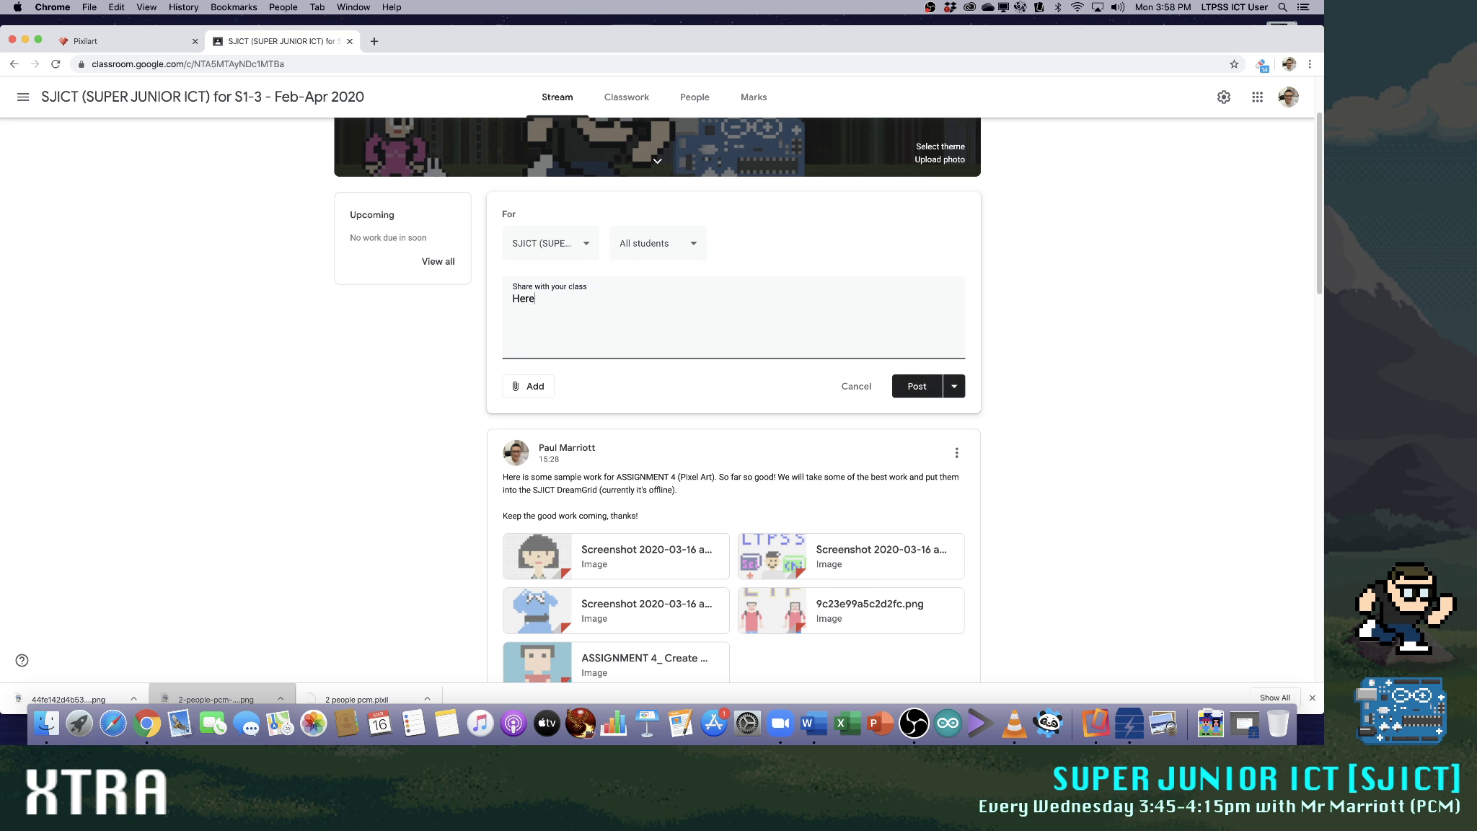
pyautogui.write("'s a 16x16 Pixel Arts")
pyautogui.press('BackSpace')
pyautogui.write('that I did of my own 2 characters.')
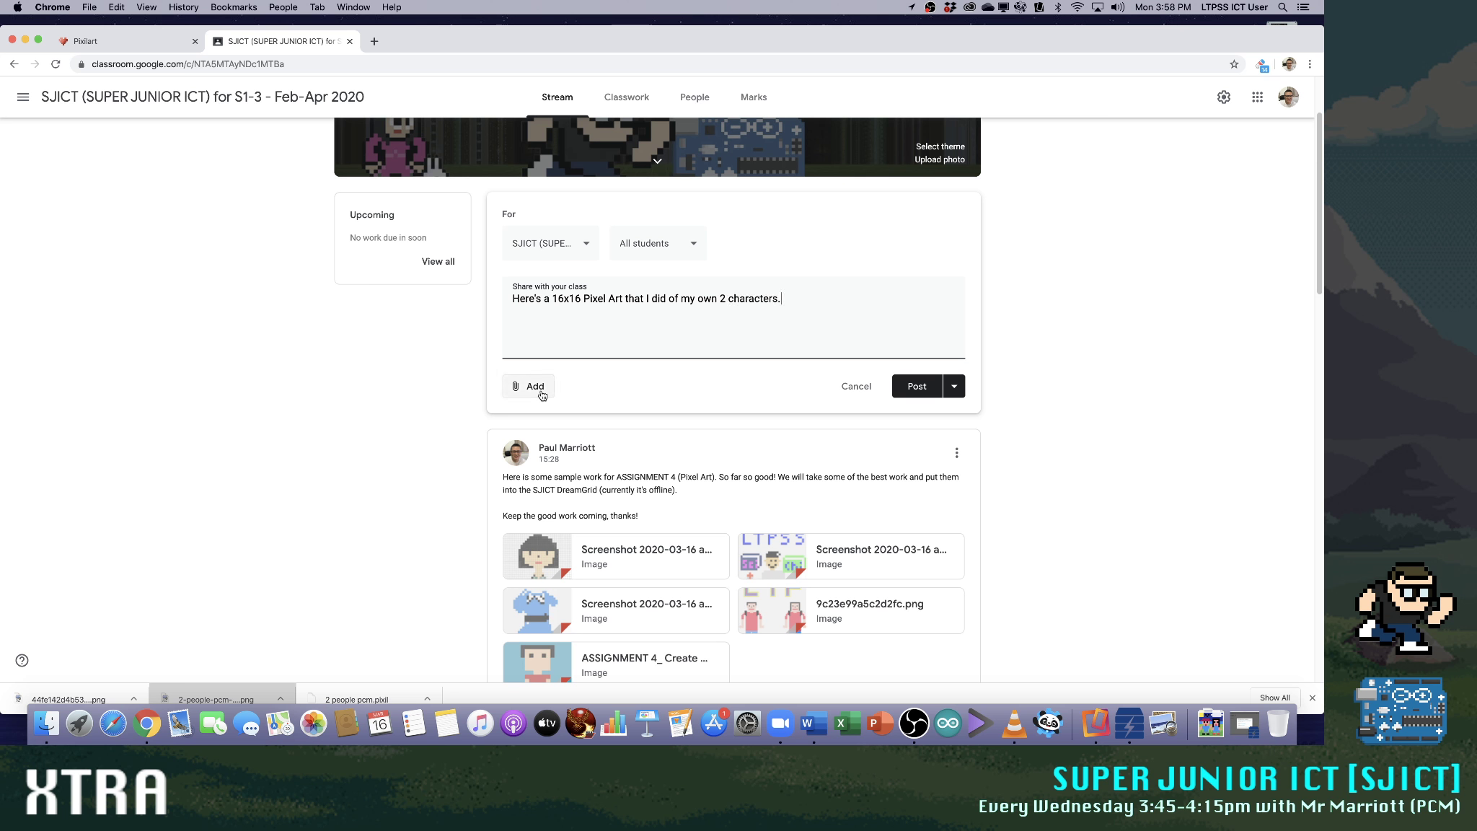
# Insert "(using PixilArt.com)" after "Pixel Art" in the announcement text
pyautogui.click(624, 297)
pyautogui.write('(using Pi')
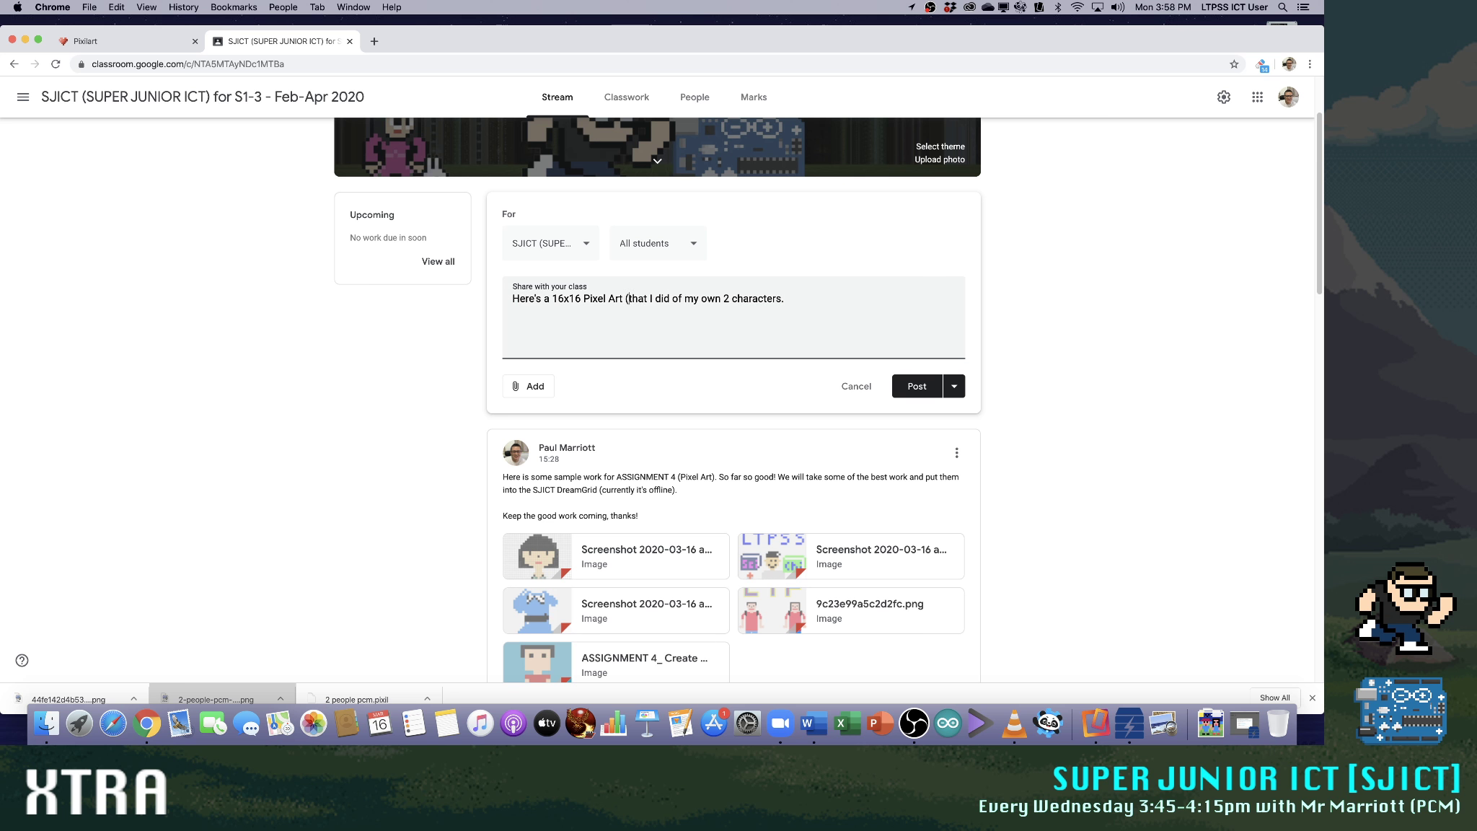
pyautogui.write('xil')
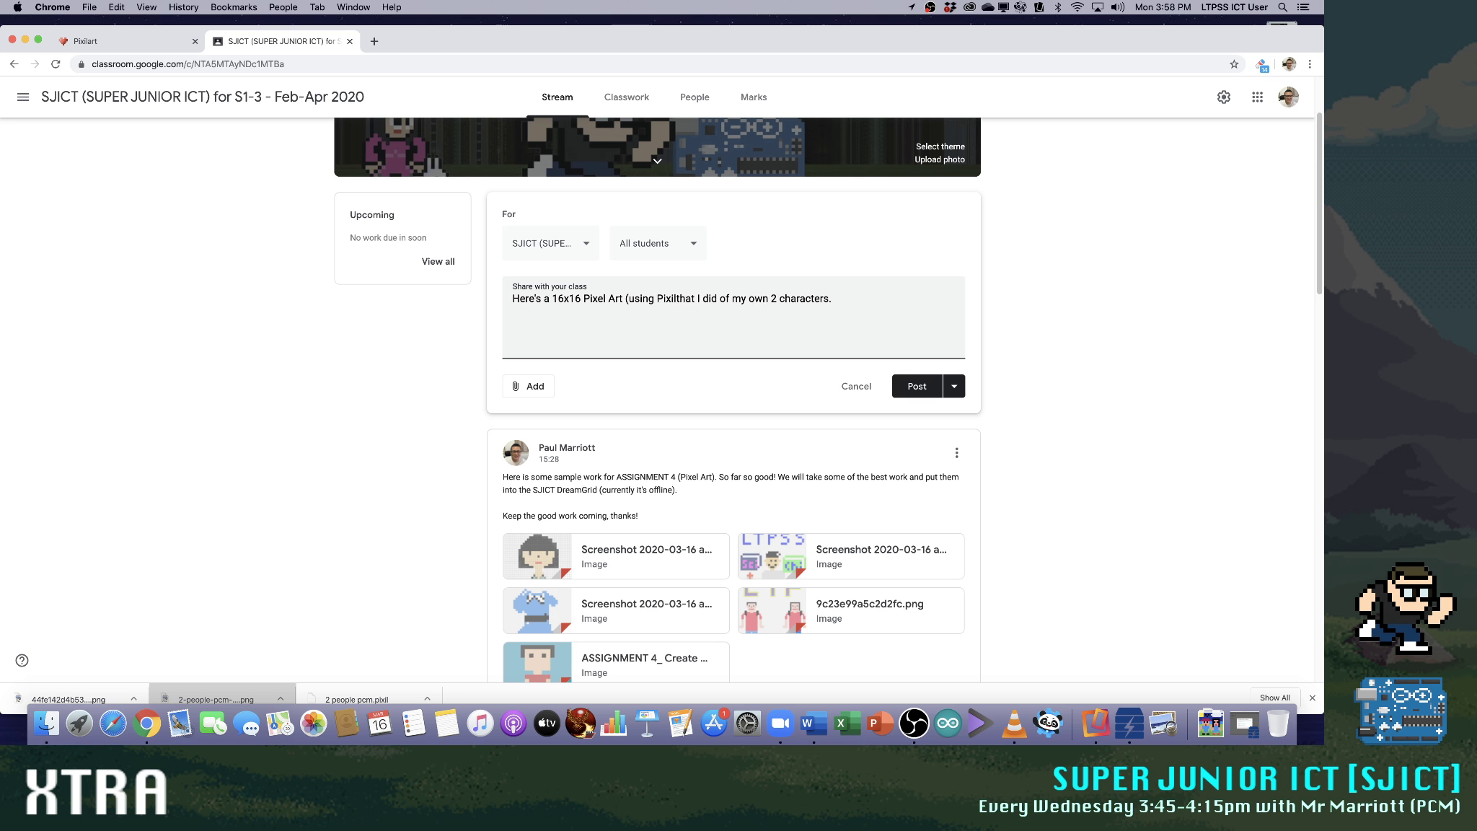
pyautogui.write('Art.com)')
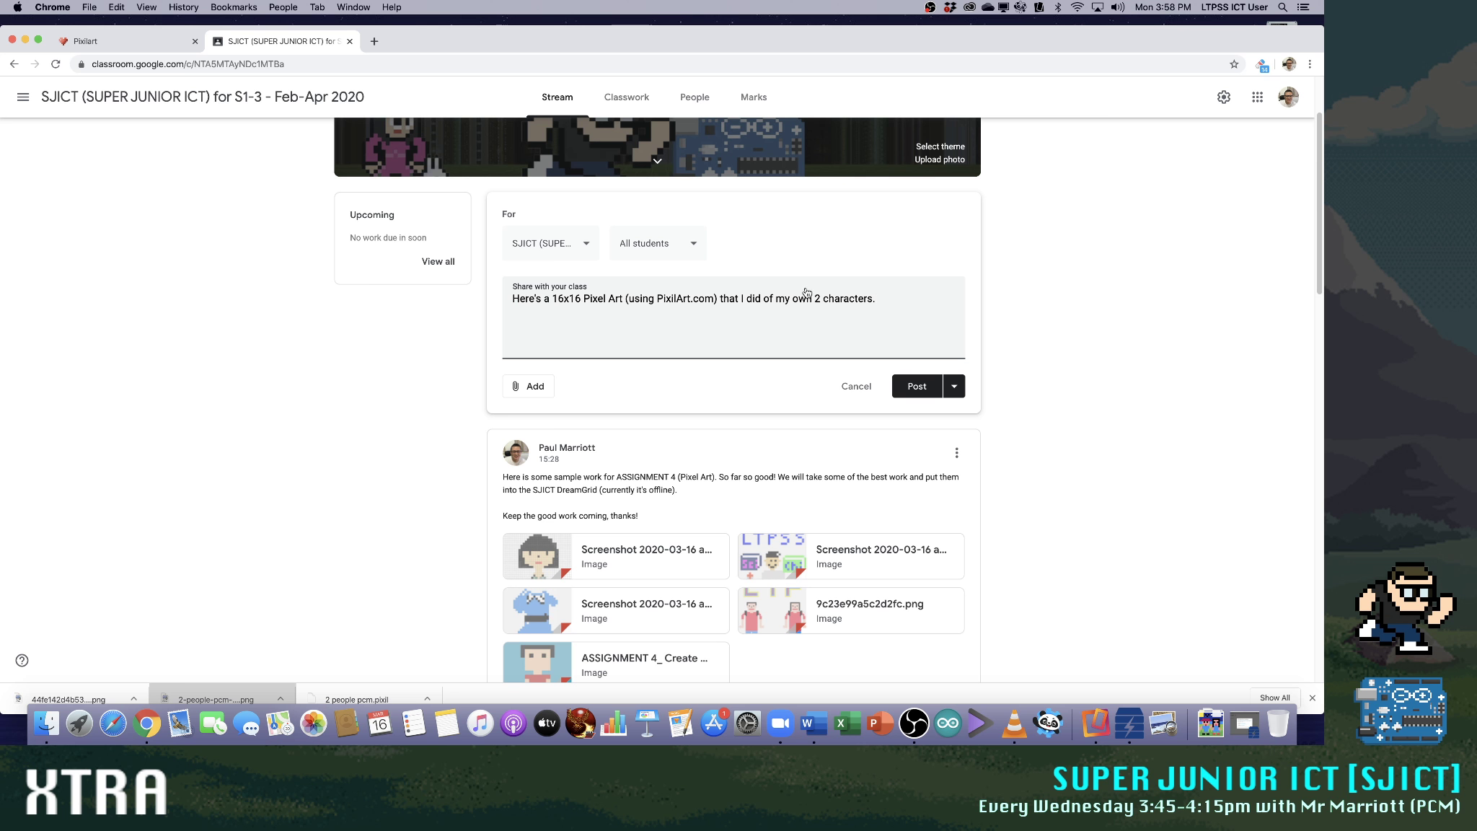
# Attach the picture 44fe142d4b536cb.png from the Downloads folder to the announcement
pyautogui.click(530, 386)
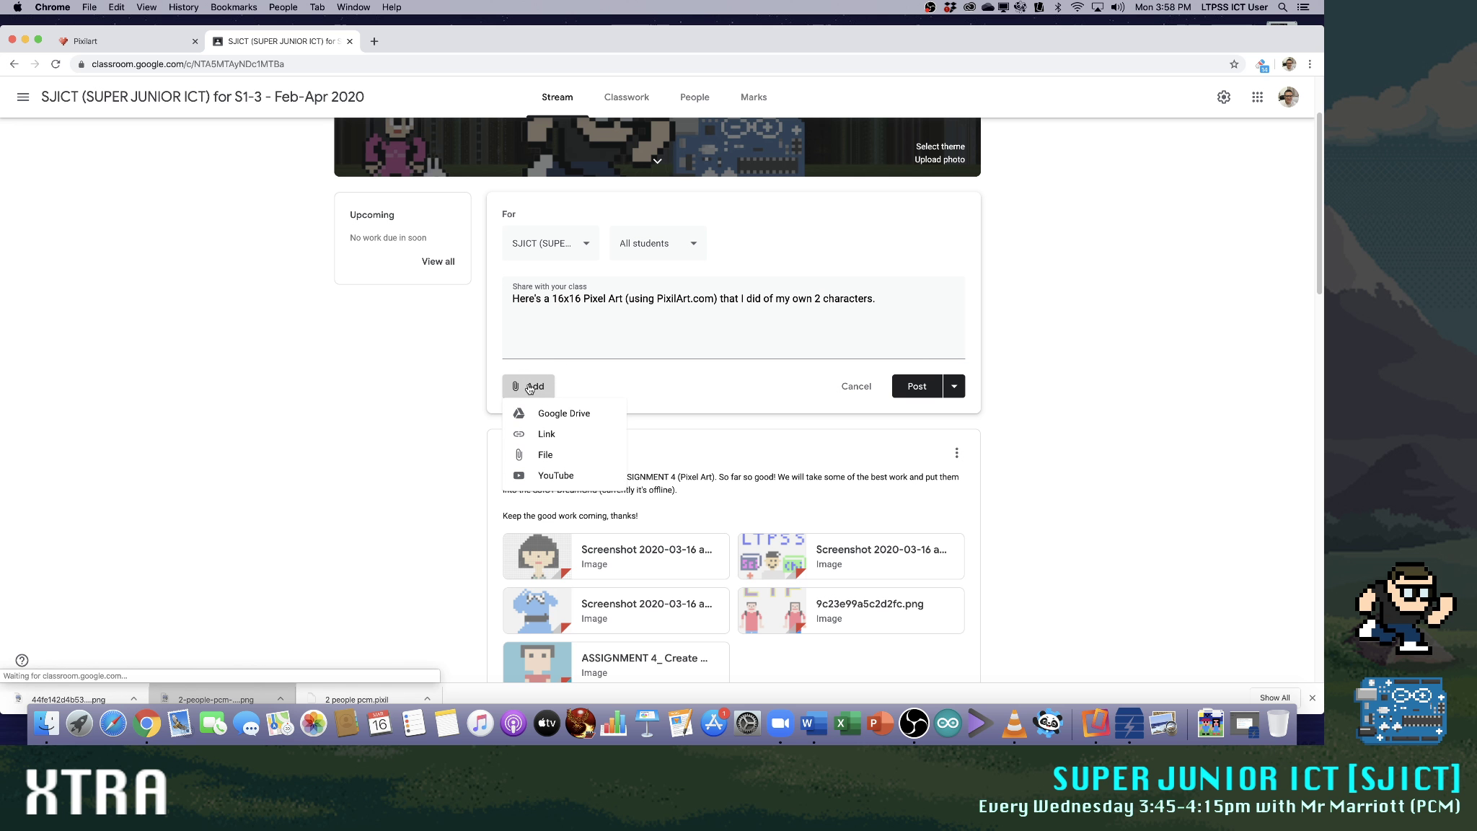
pyautogui.click(554, 463)
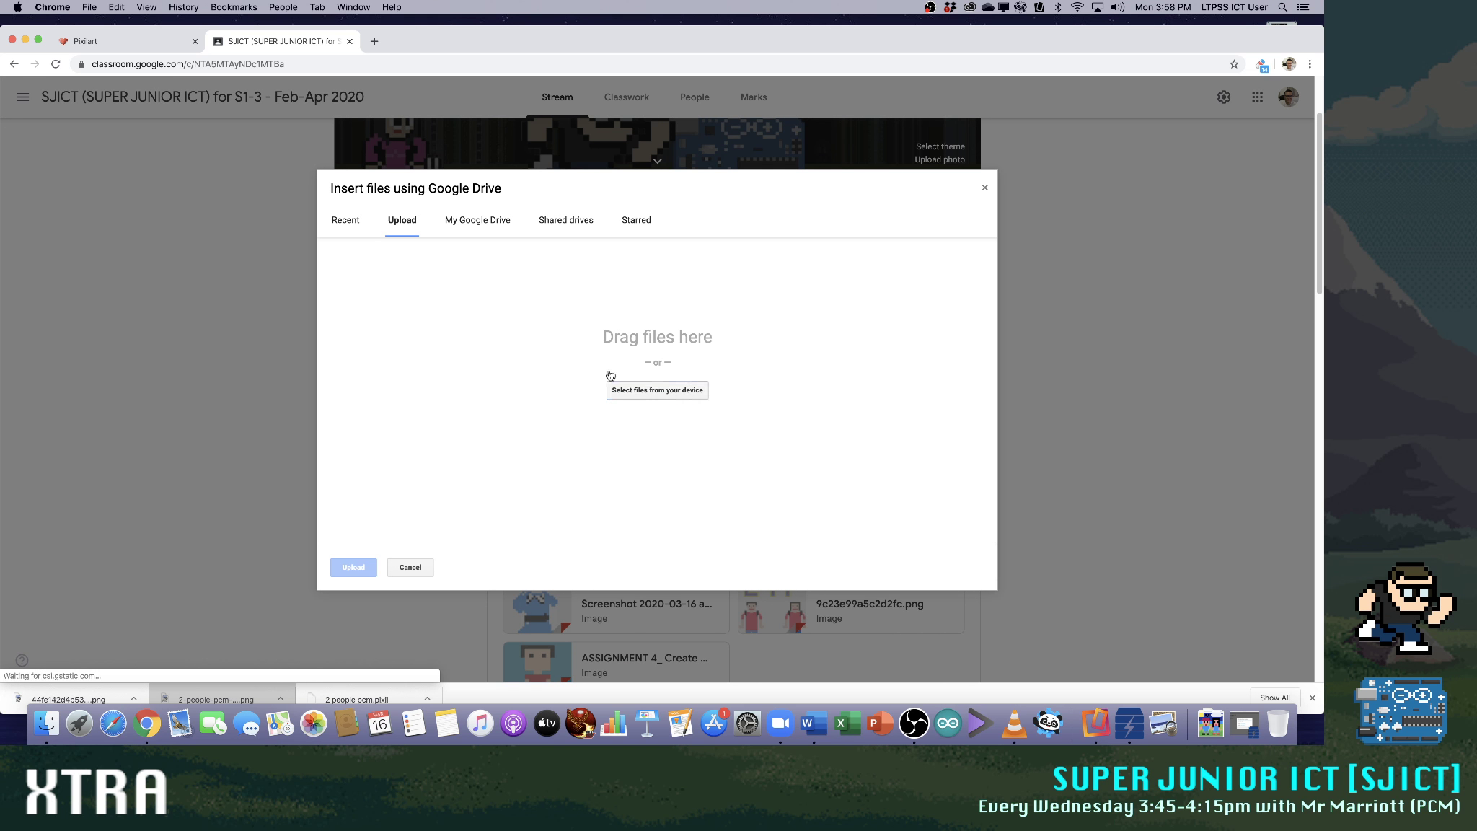
pyautogui.click(648, 388)
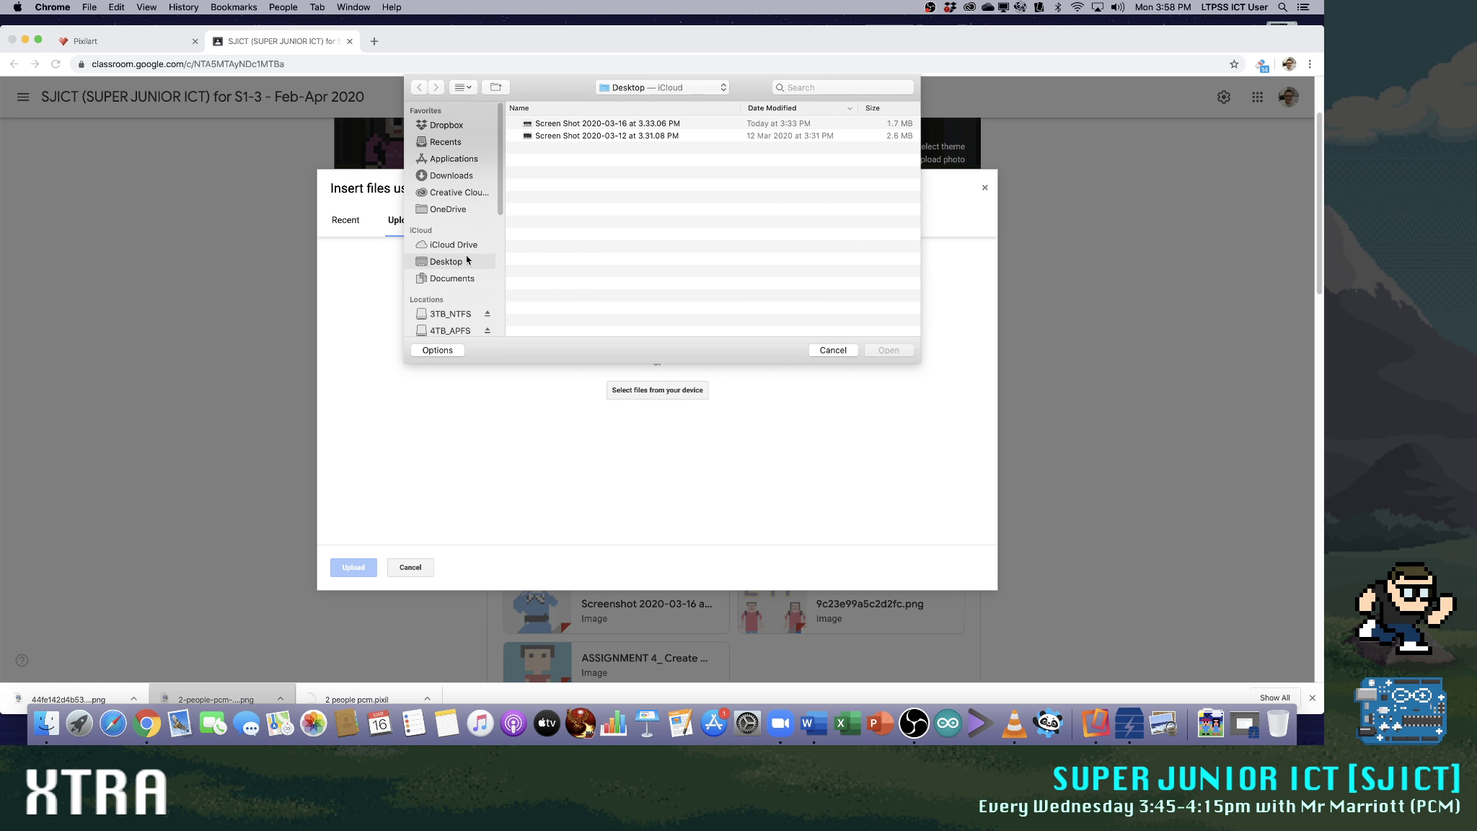
pyautogui.click(450, 176)
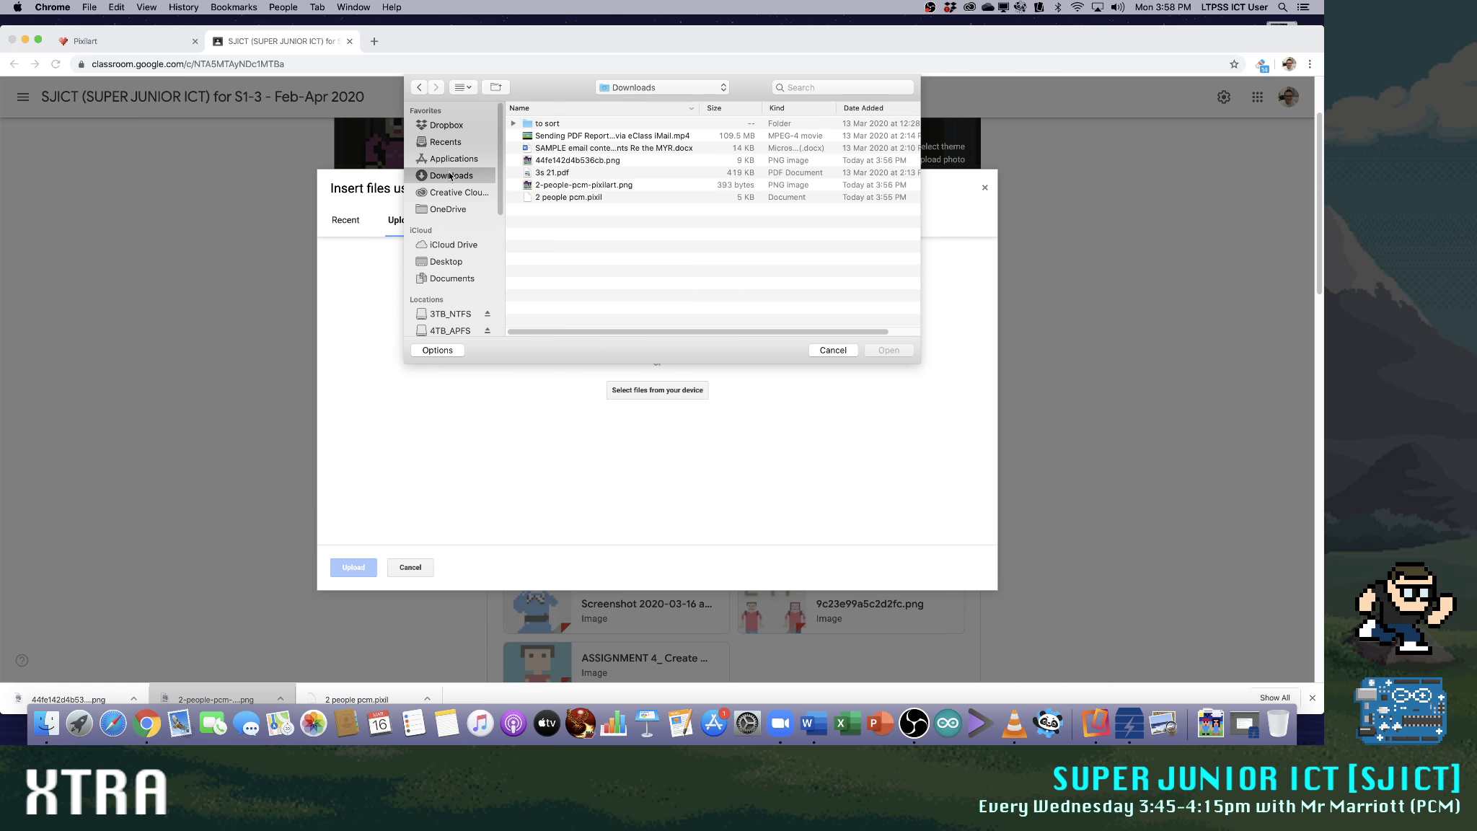
pyautogui.click(596, 161)
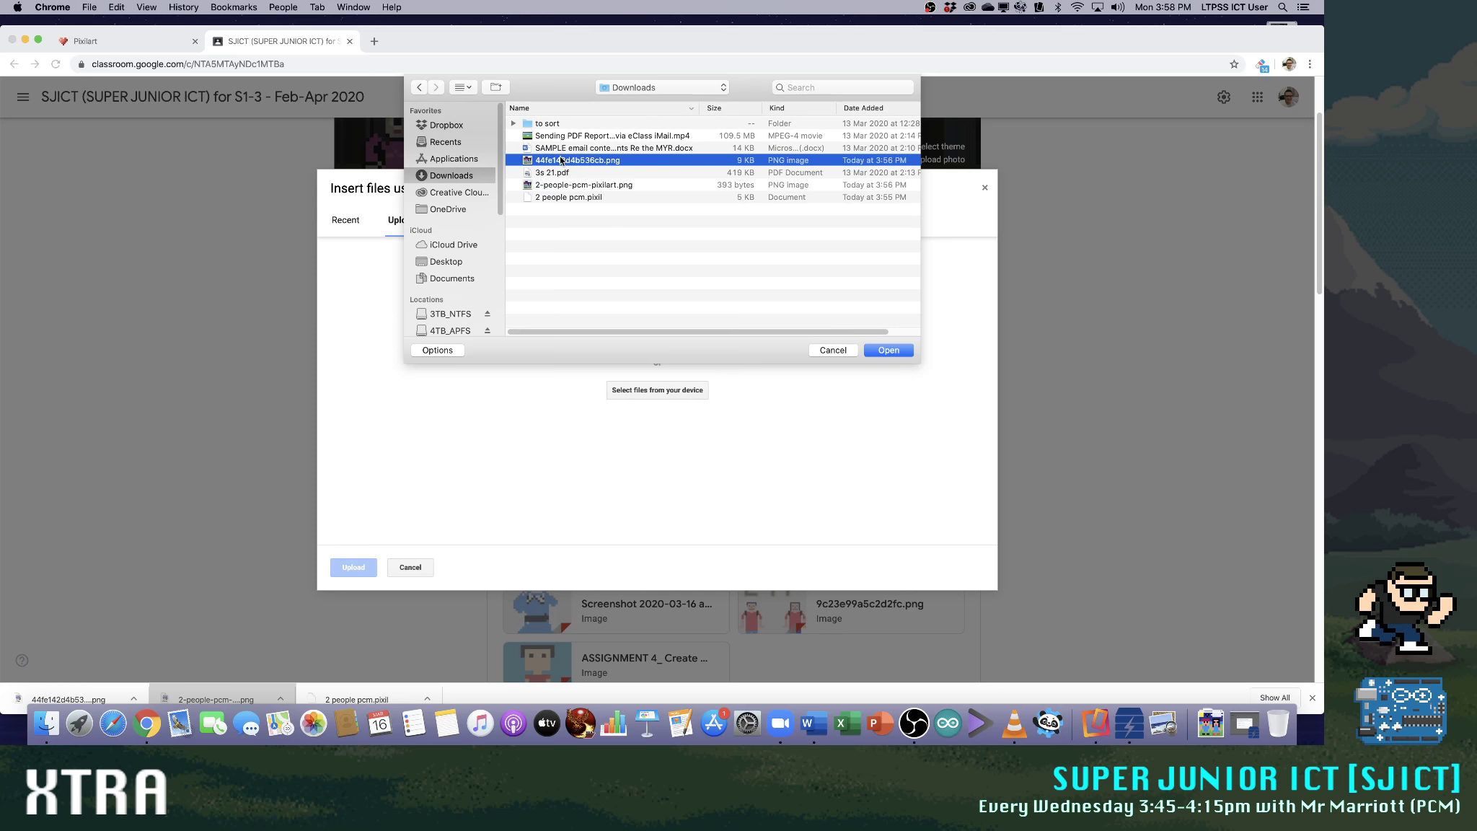
pyautogui.doubleClick(554, 179)
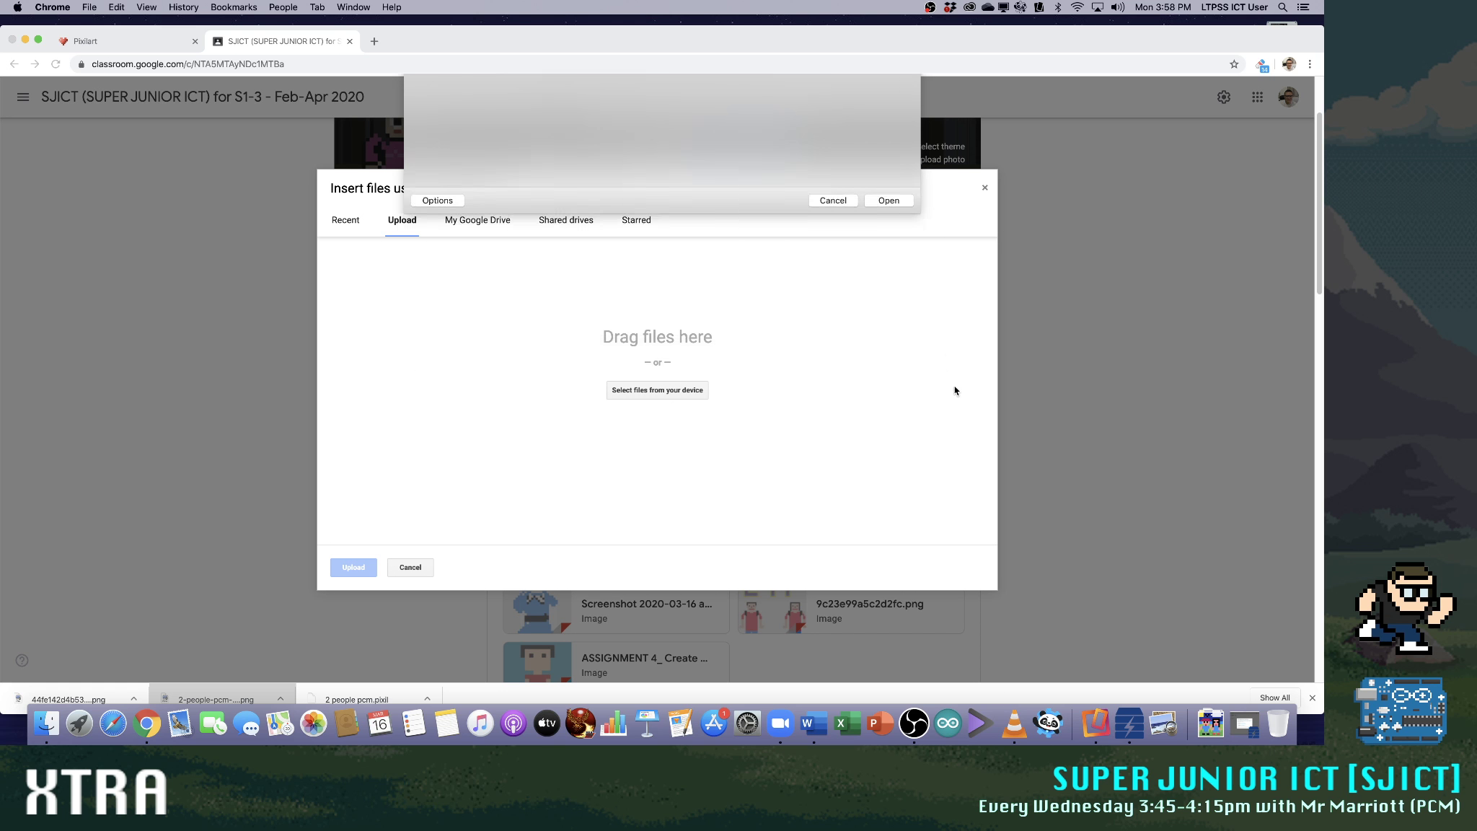
pyautogui.click(354, 567)
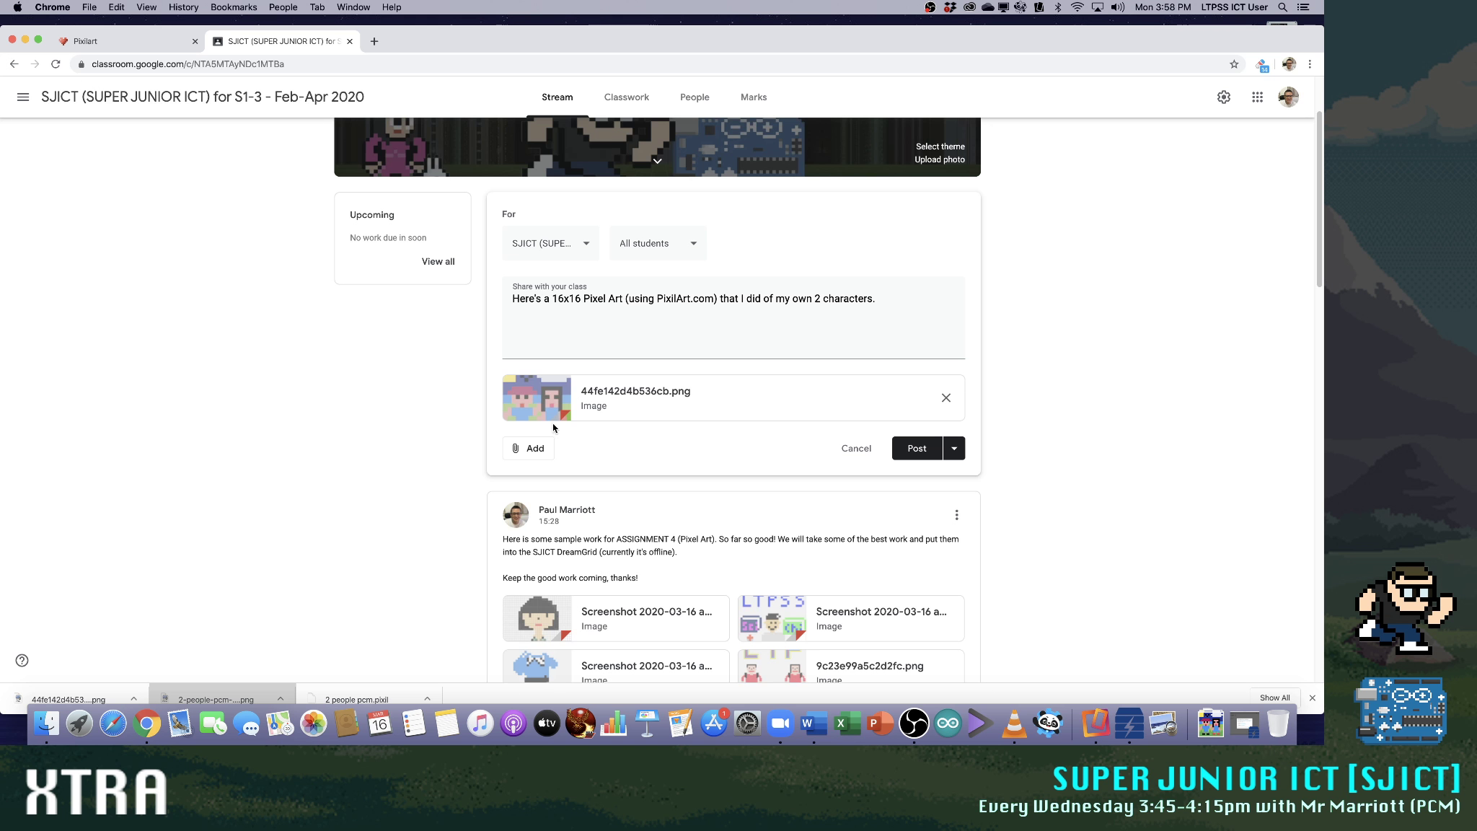
# Add "I will also show you HOW I made it (see the XTRA Part 10 video). Enjoy and Good Luck!" to the announcement and post it
pyautogui.click(863, 318)
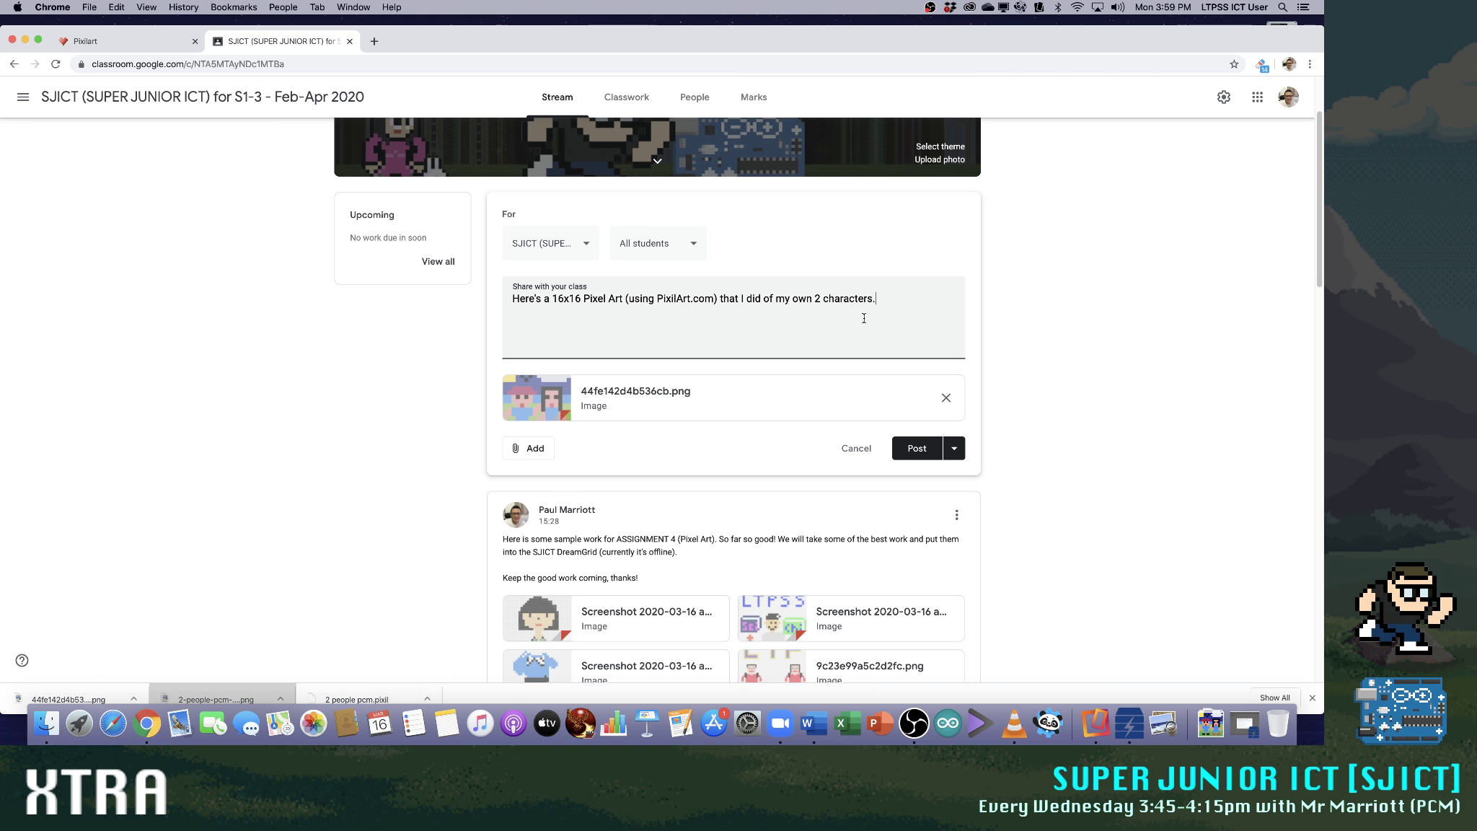
pyautogui.write('I will also show you HOW I madfe')
pyautogui.write(' (see the XTRA Par')
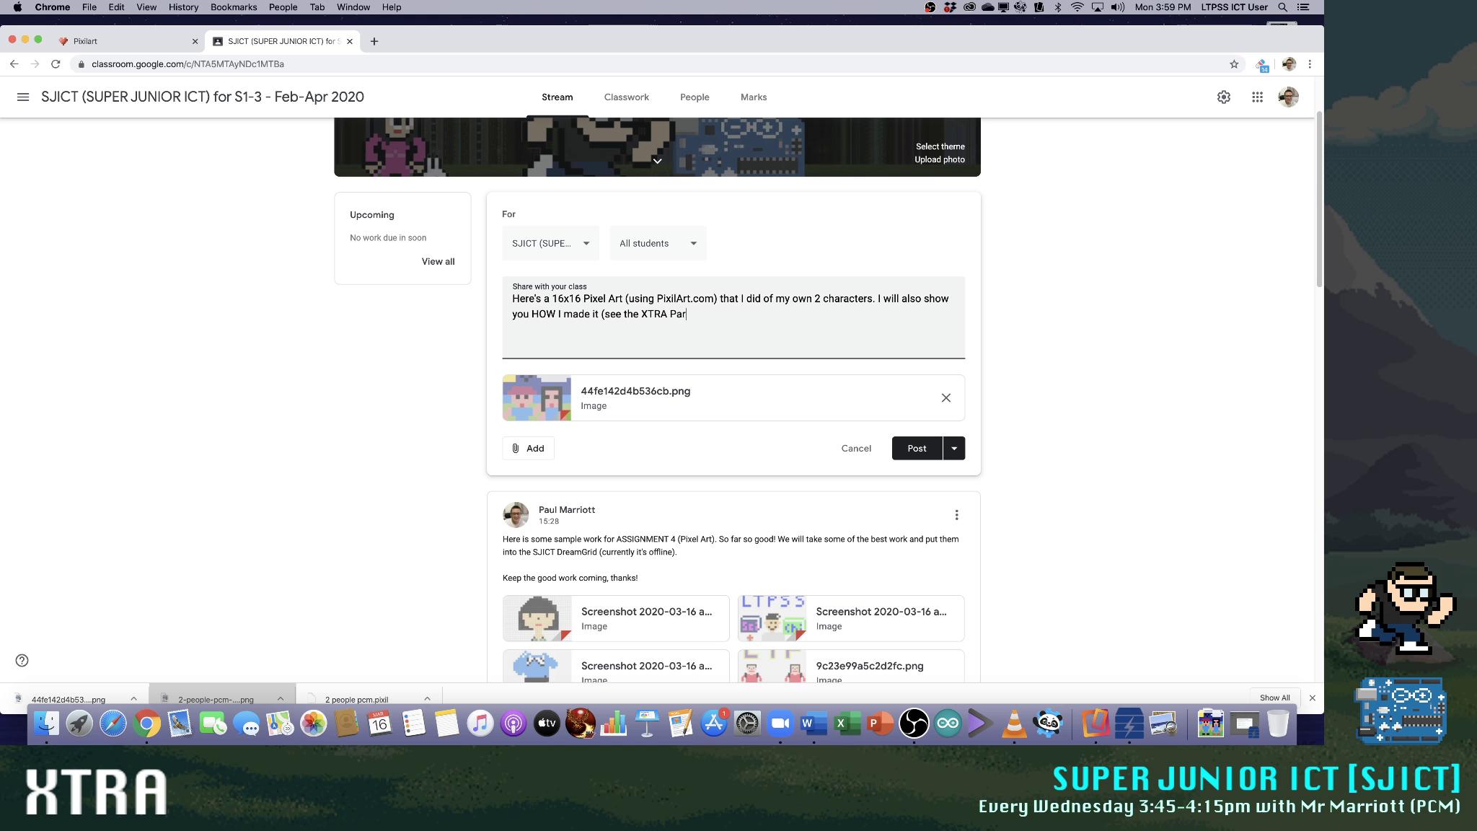
pyautogui.write('t 10 video)')
pyautogui.write(' Enjoy!')
pyautogui.press('BackSpace')
pyautogui.write('and Good Luck!')
pyautogui.press('BackSpace')
pyautogui.press('BackSpace')
pyautogui.press('BackSpace')
pyautogui.press('BackSpace')
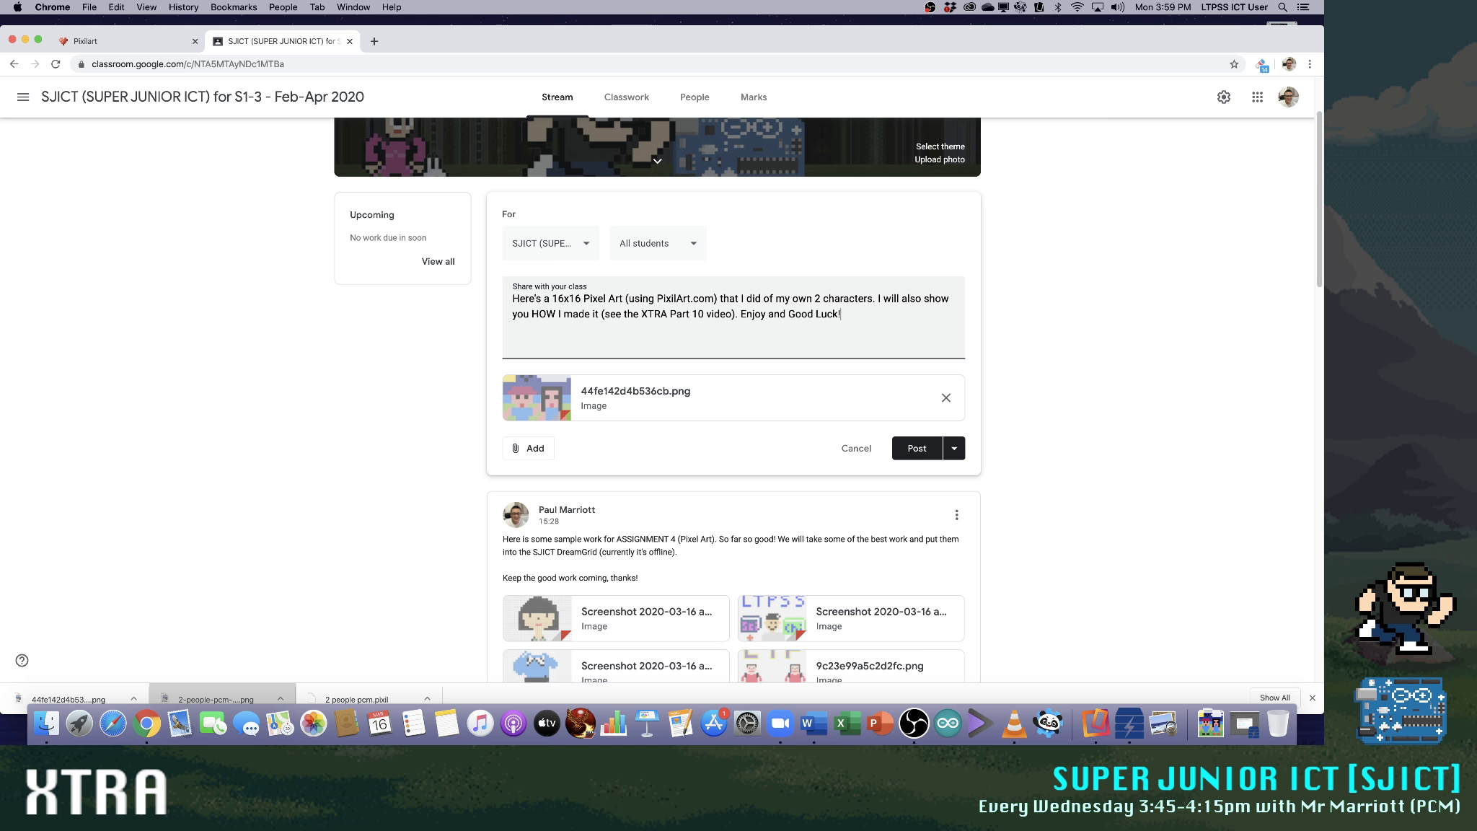
pyautogui.click(912, 450)
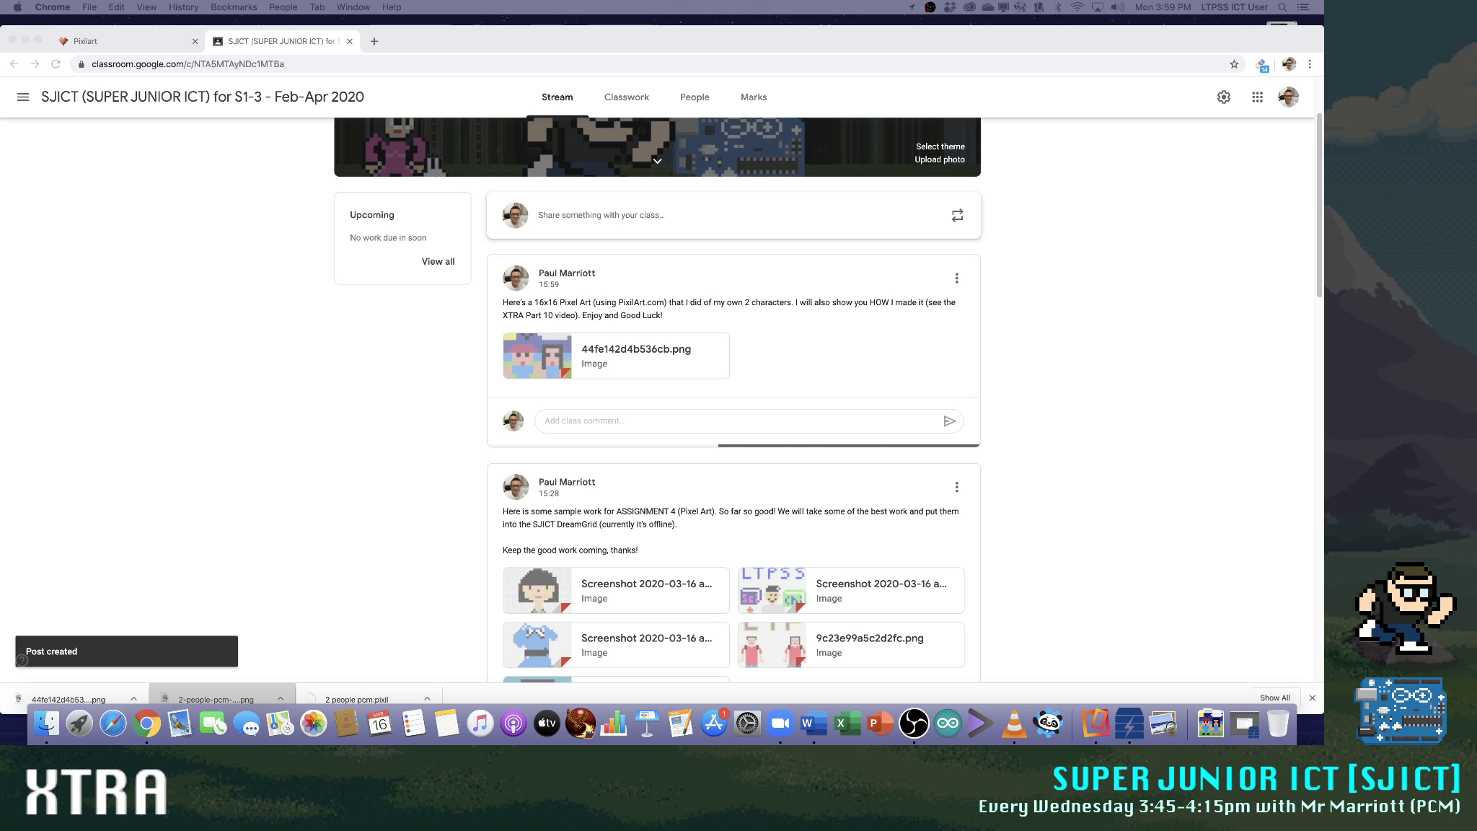
# Edit the new 16x16 Pixel Art post to attach the YouTube video "SJICT XTRA Part 10 (Live)" from its copied URL, and save the post
pyautogui.click(425, 385)
pyautogui.click(957, 278)
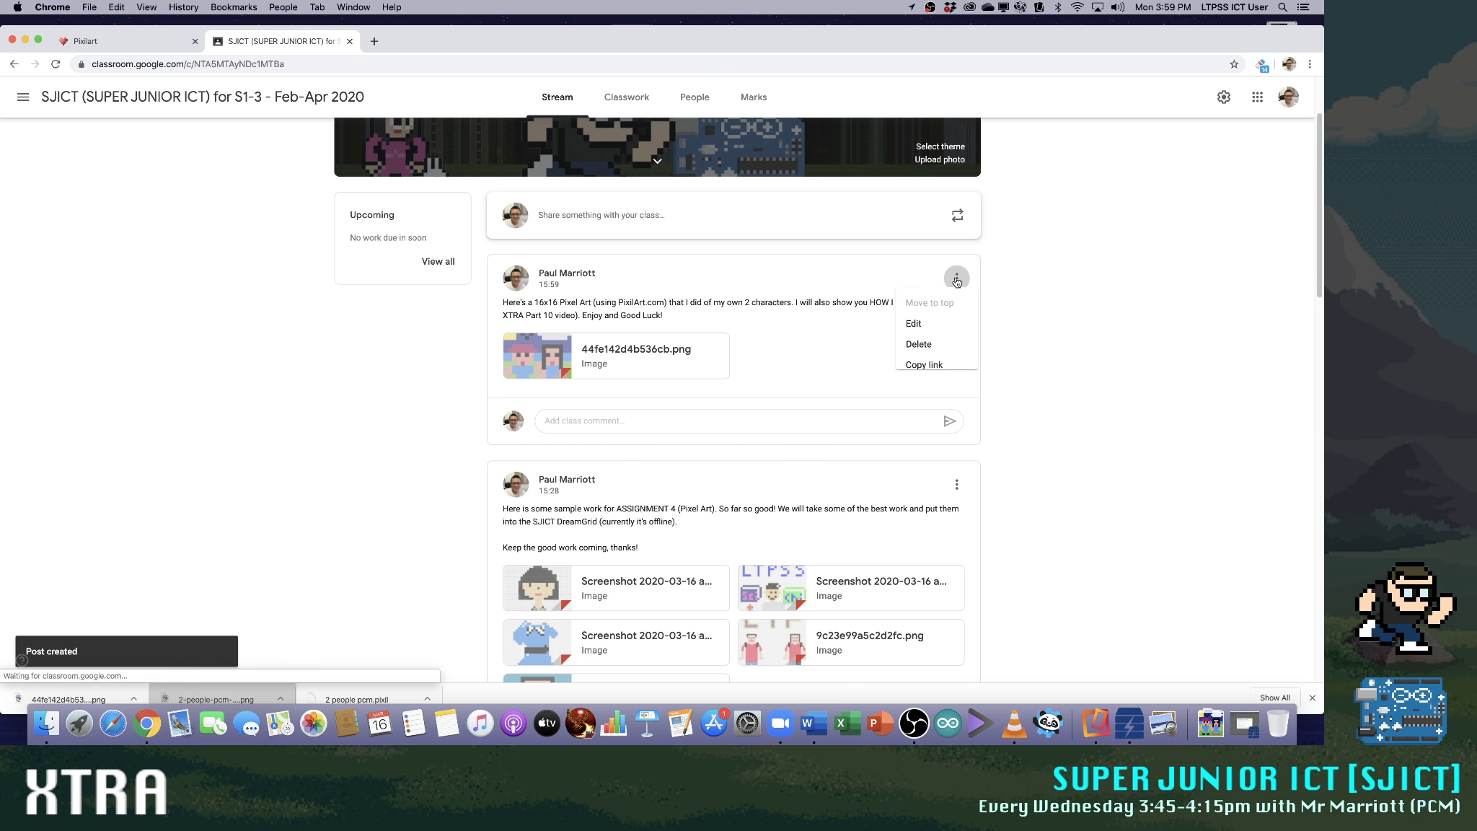
pyautogui.click(917, 329)
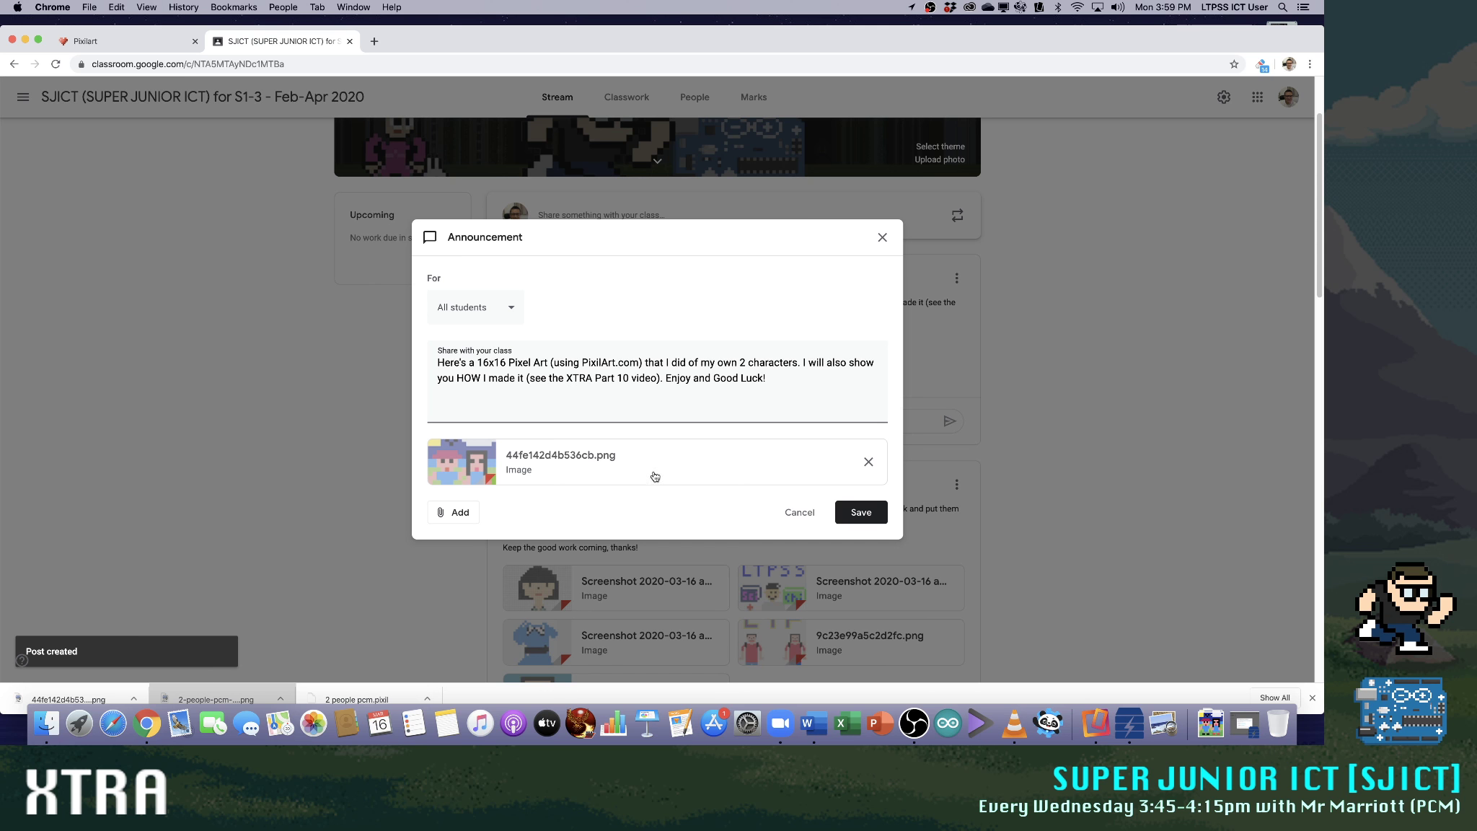
pyautogui.click(460, 514)
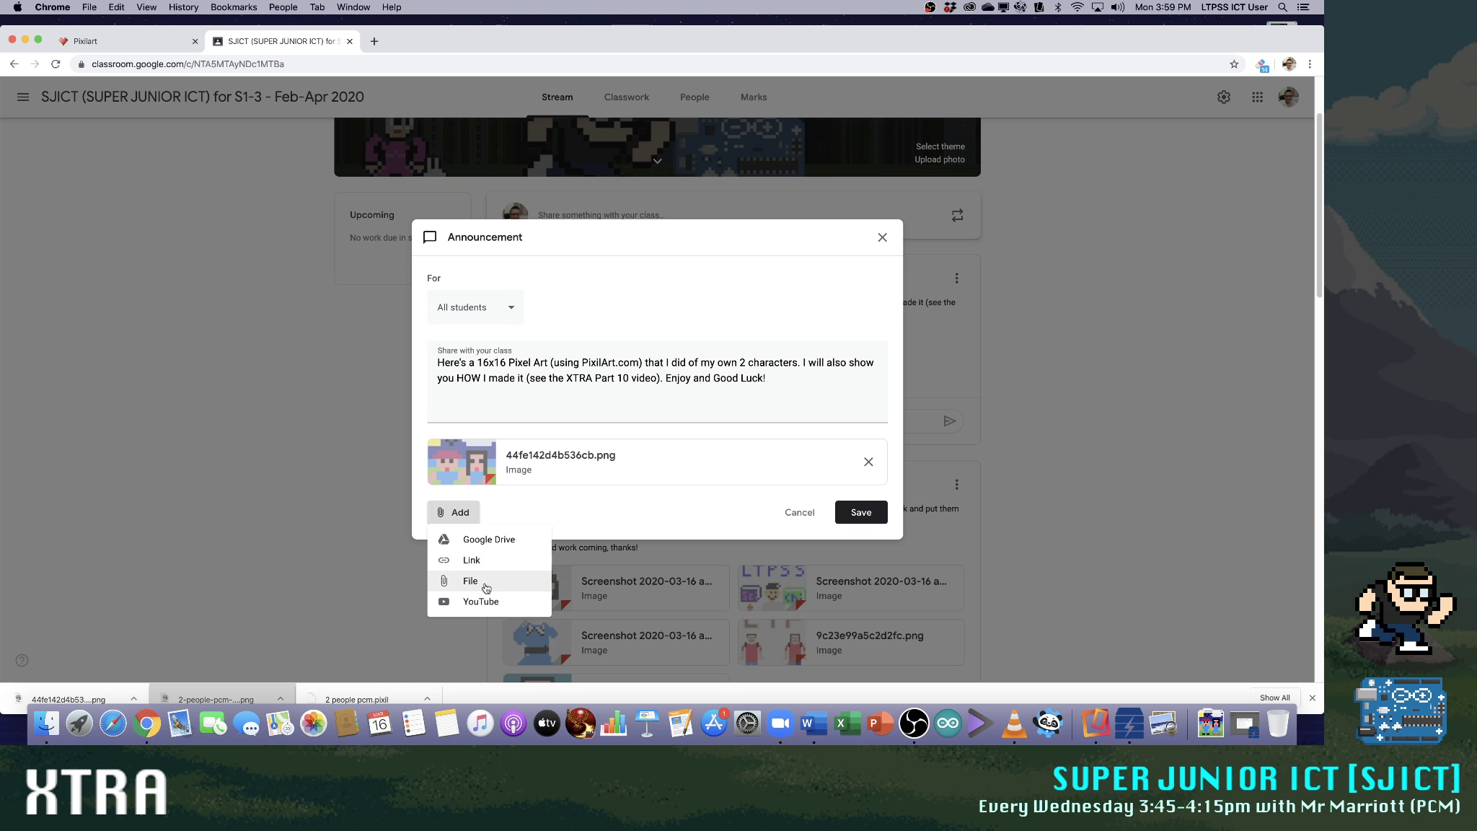
pyautogui.click(501, 598)
pyautogui.click(420, 220)
pyautogui.click(455, 255)
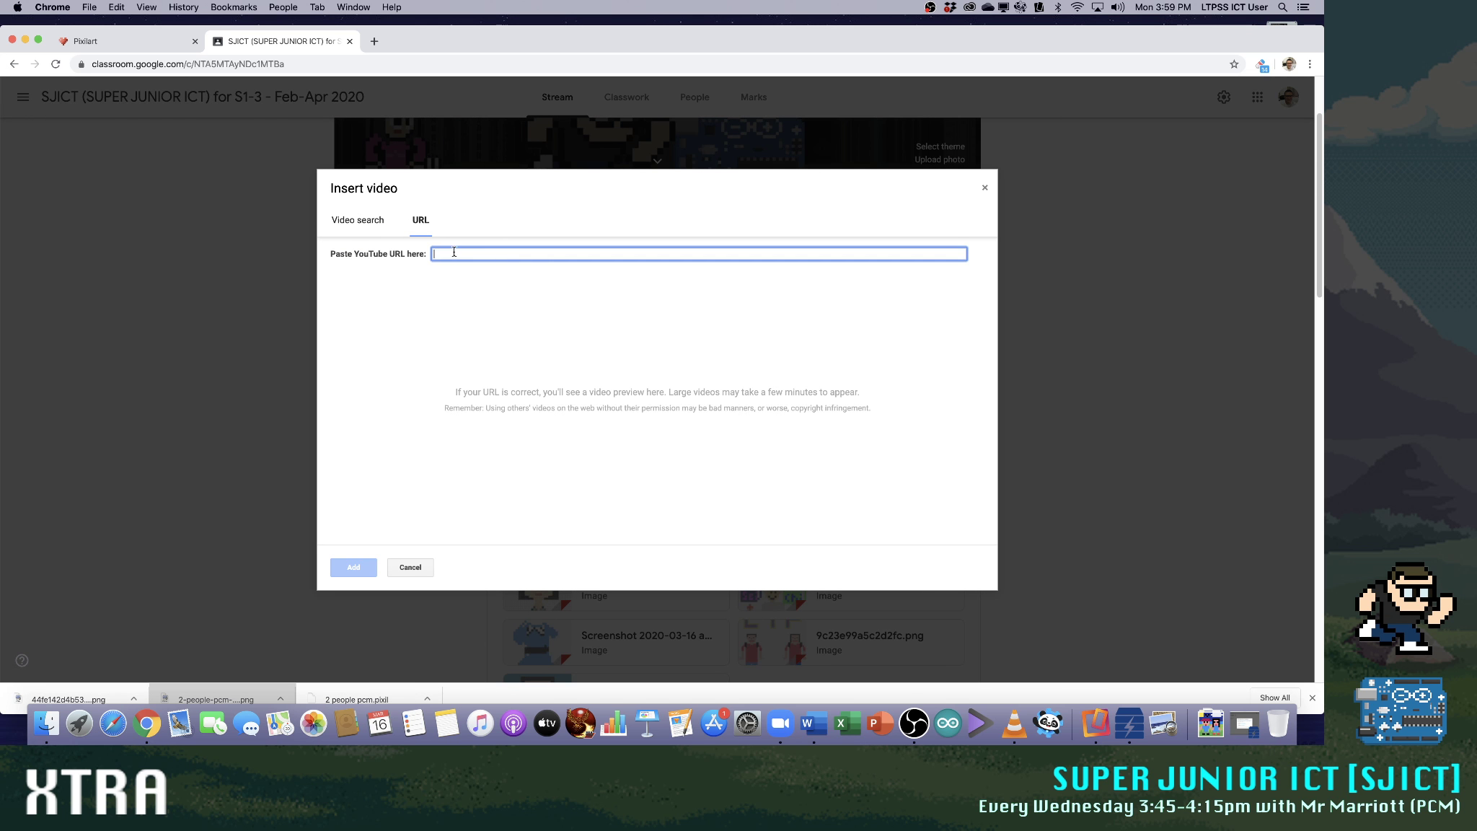
pyautogui.write('https://youtu.be/_kqayAoCCLE')
pyautogui.click(347, 567)
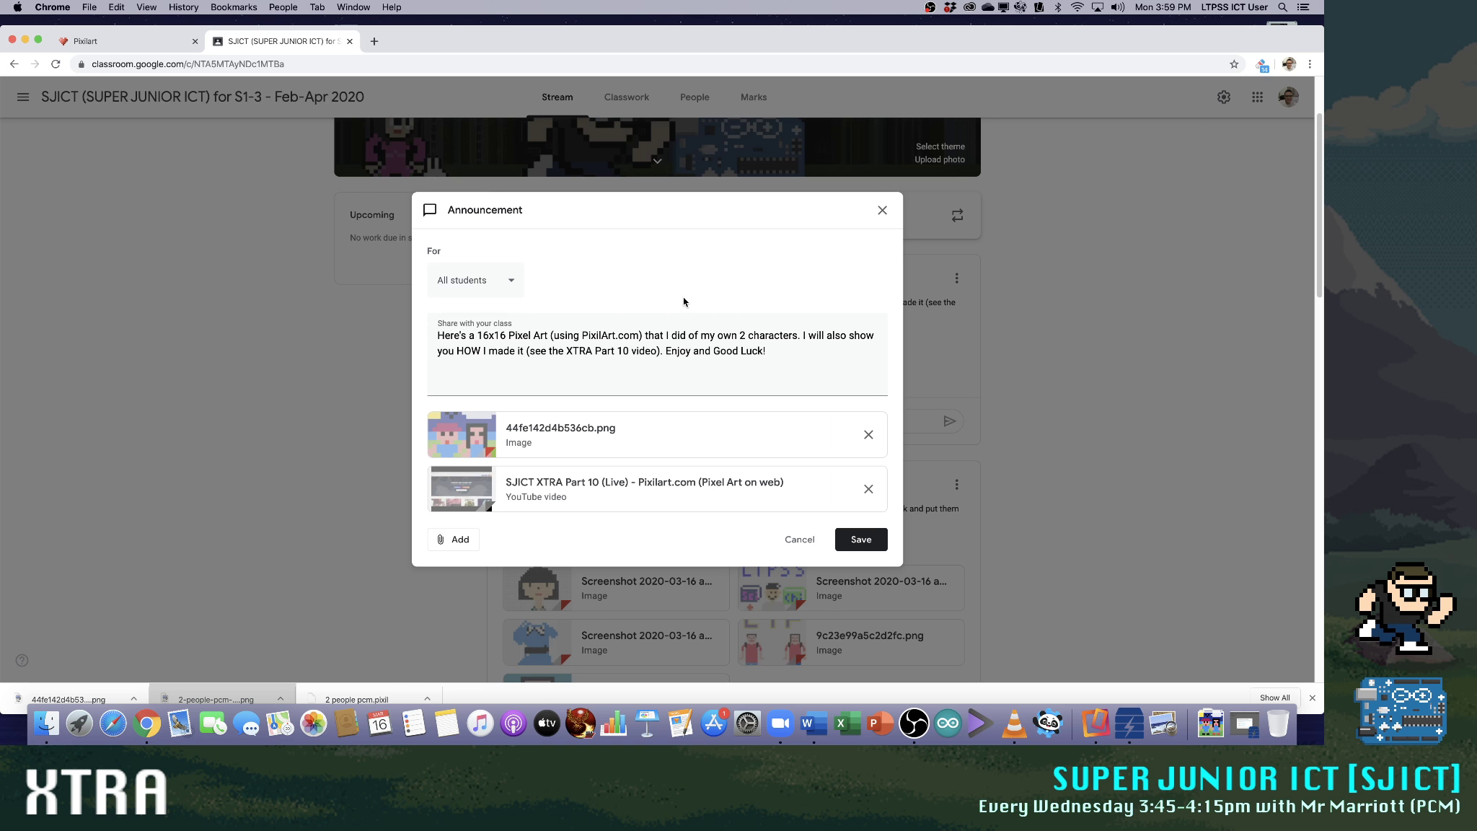
pyautogui.click(860, 539)
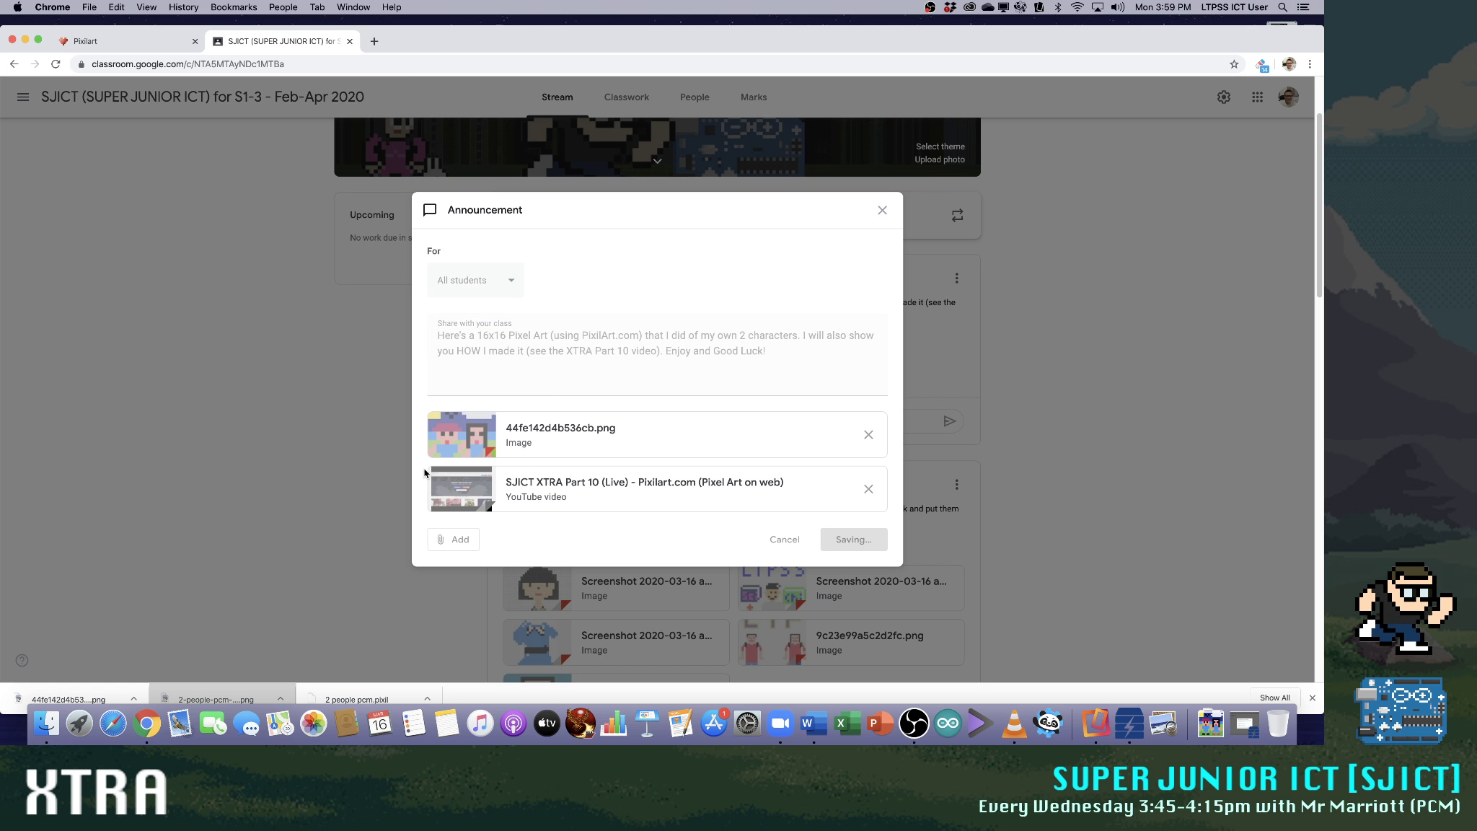